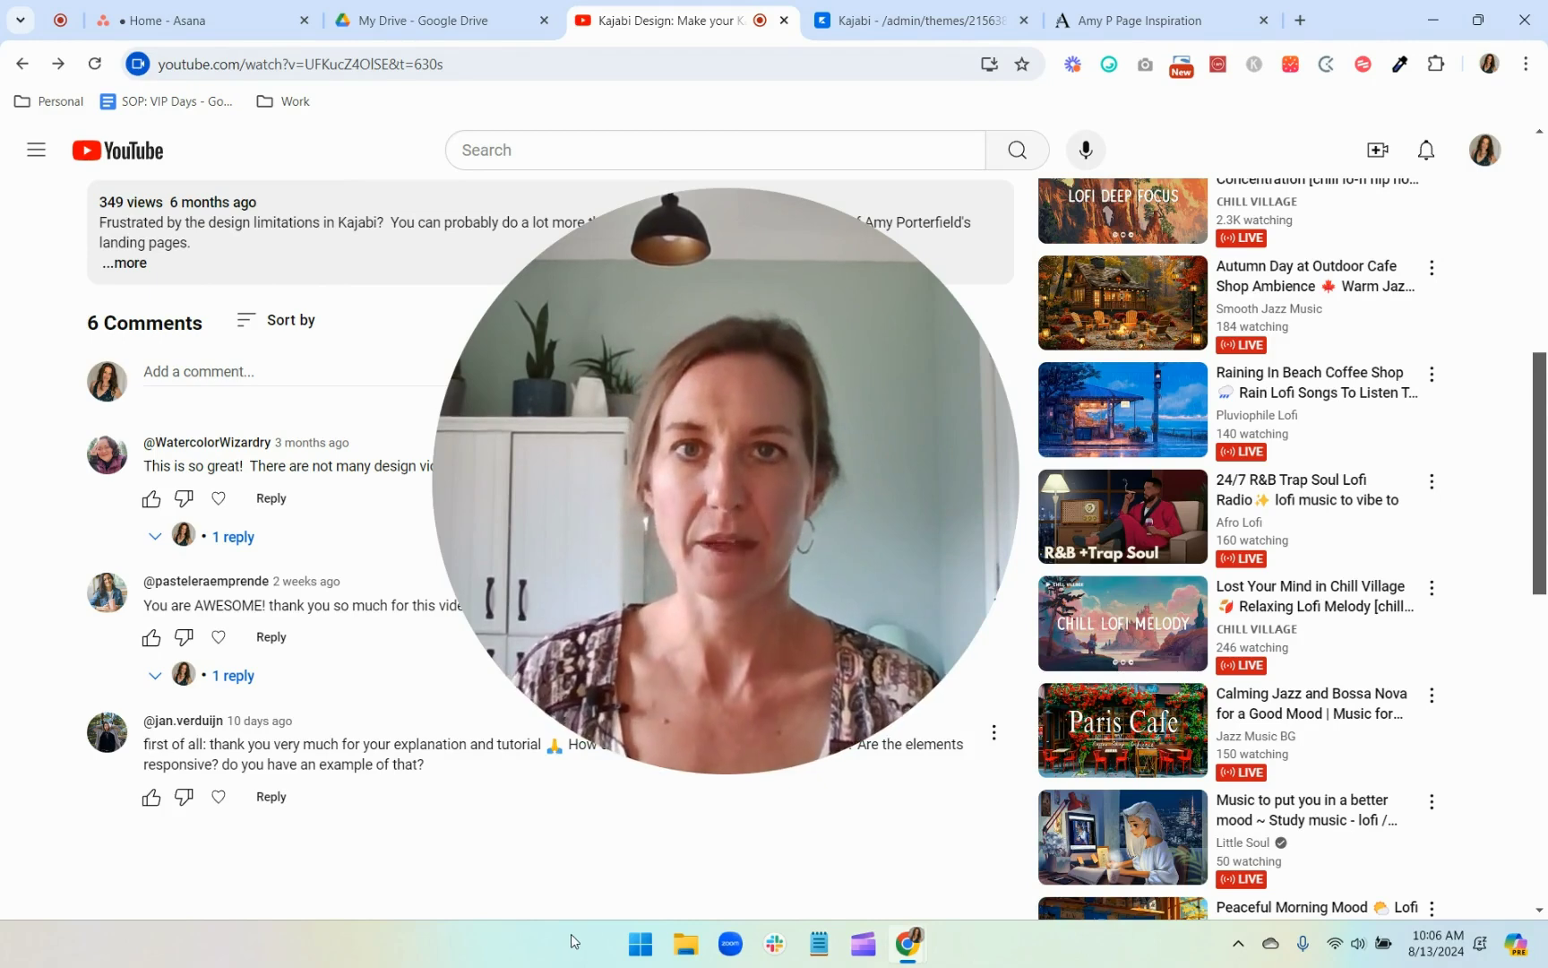
mouse_move(431, 668)
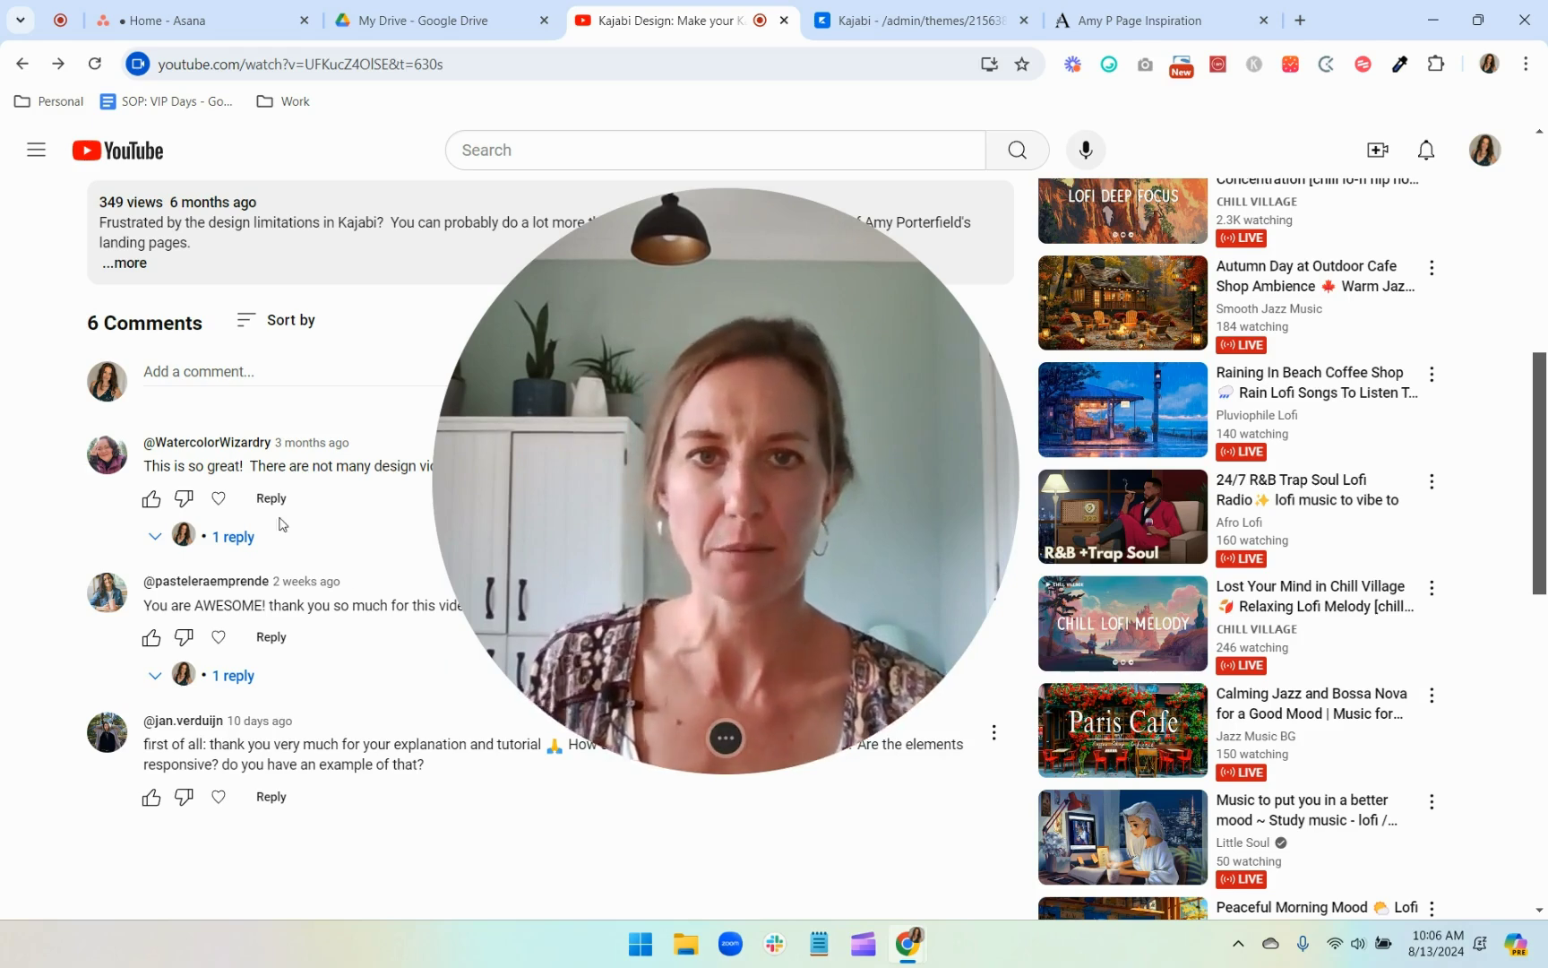
left_click_drag(805, 308, 967, 126)
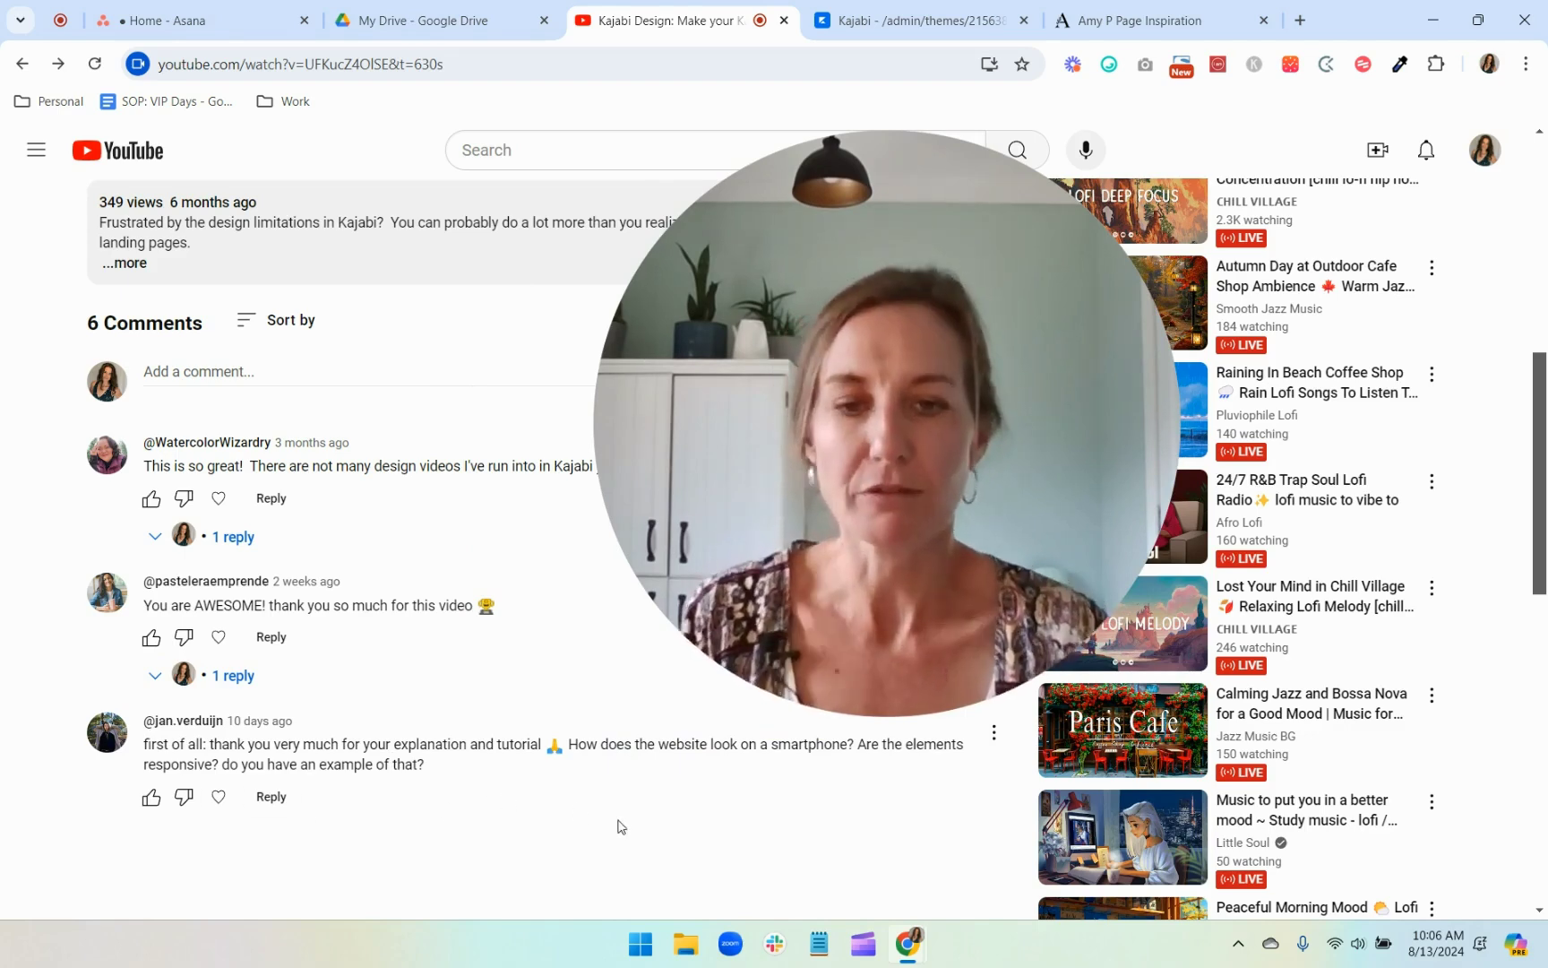
left_click_drag(918, 523, 289, 448)
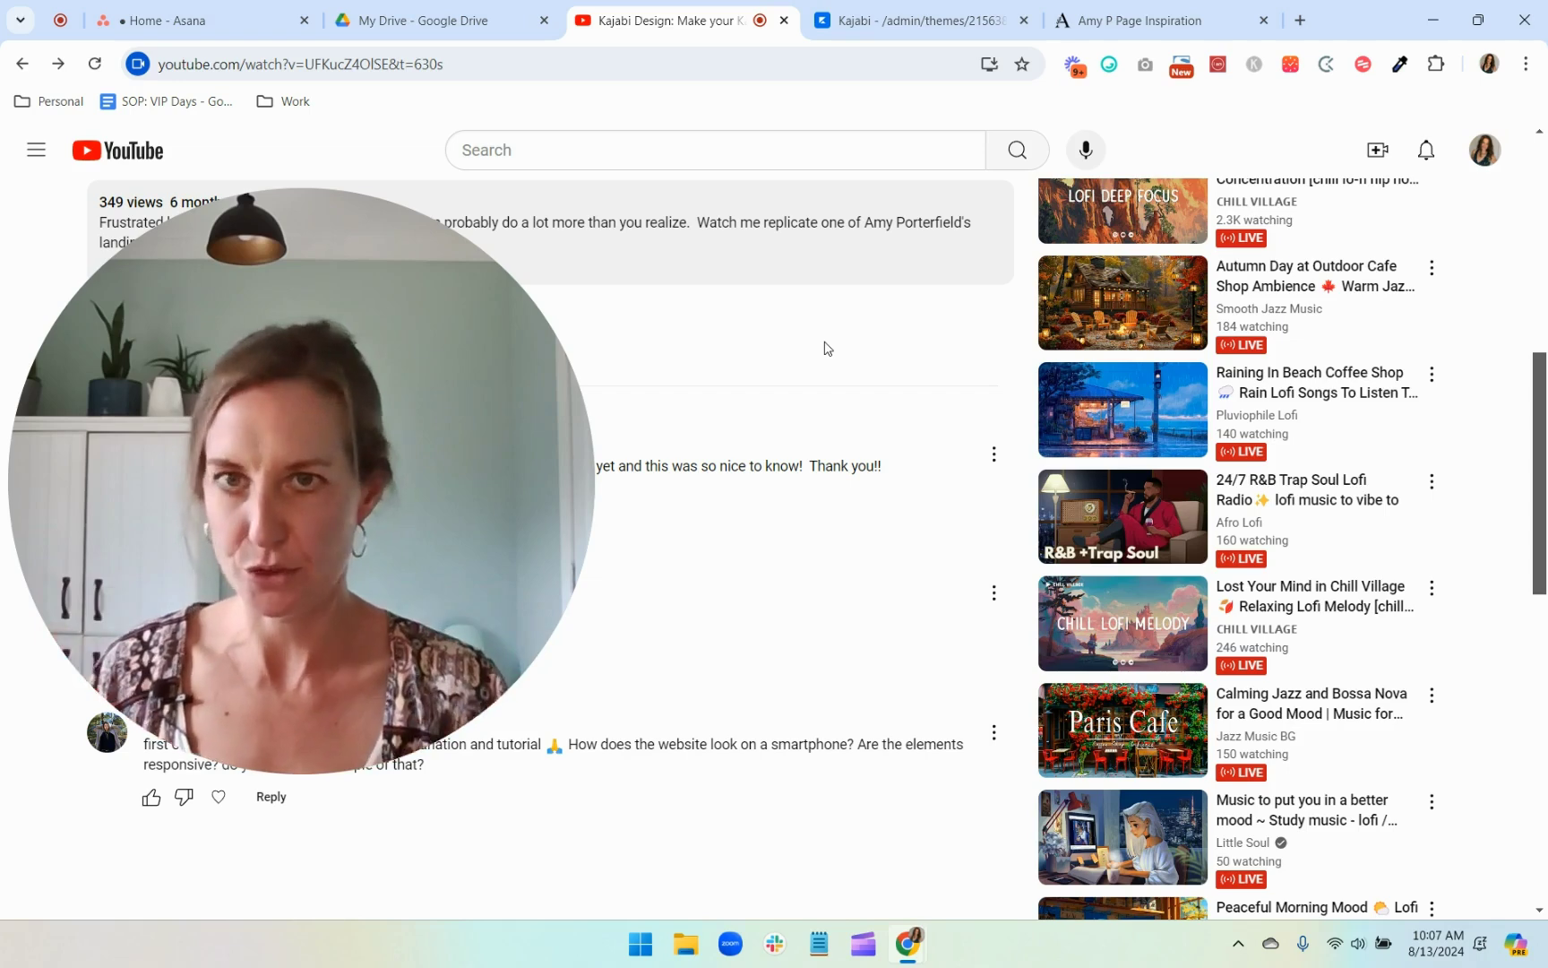
left_click_drag(315, 234, 309, 371)
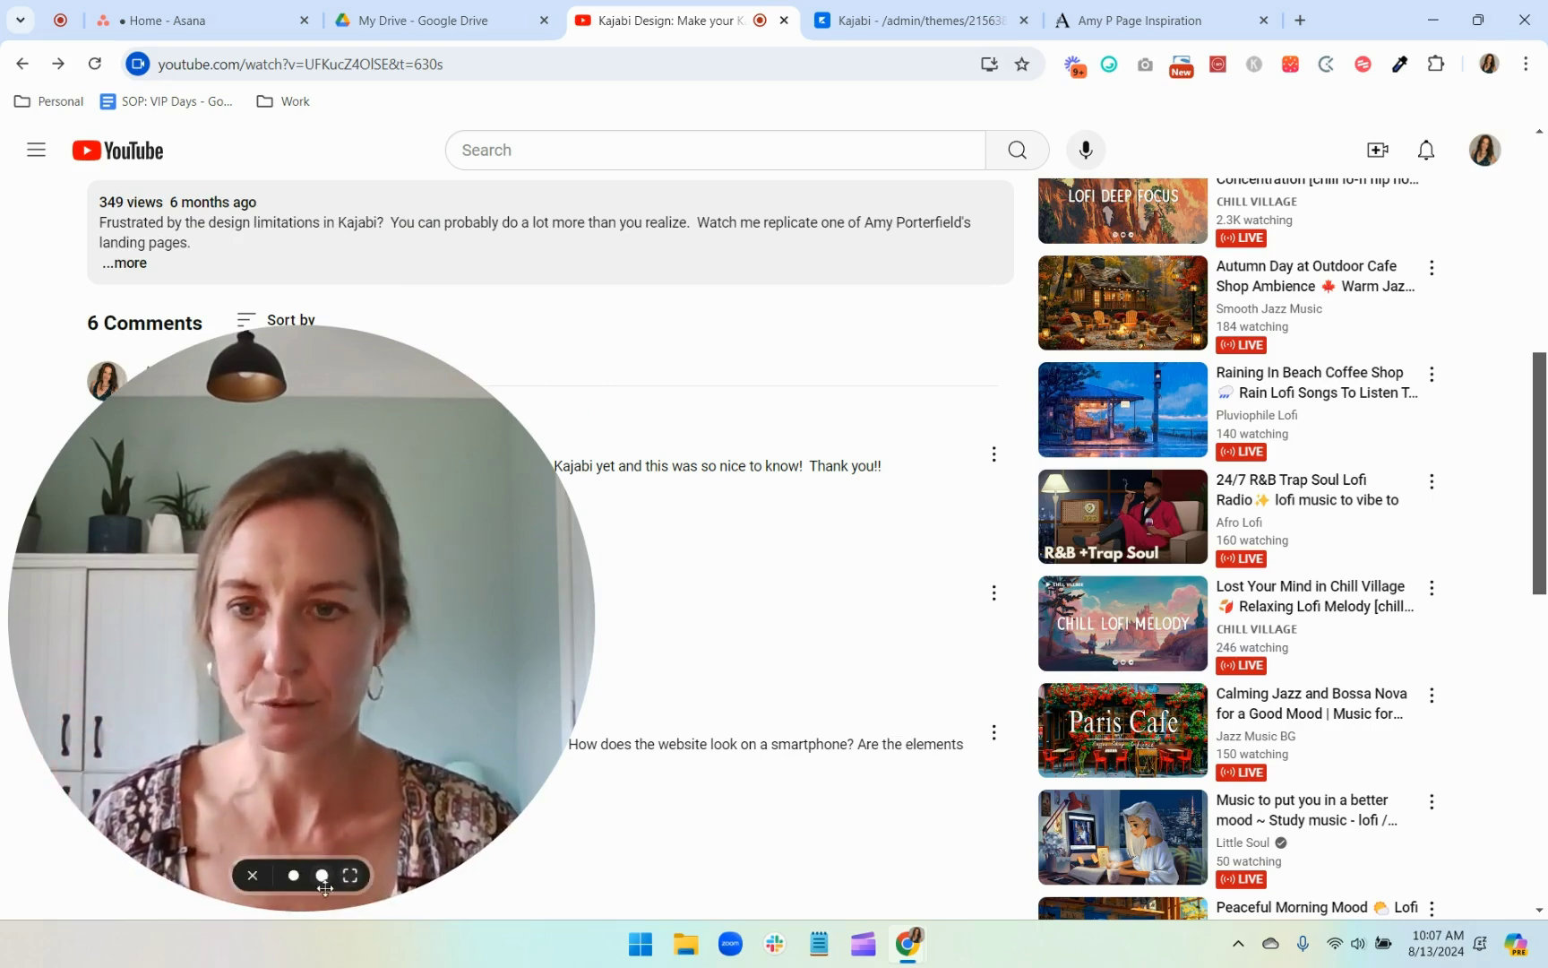
left_click(295, 880)
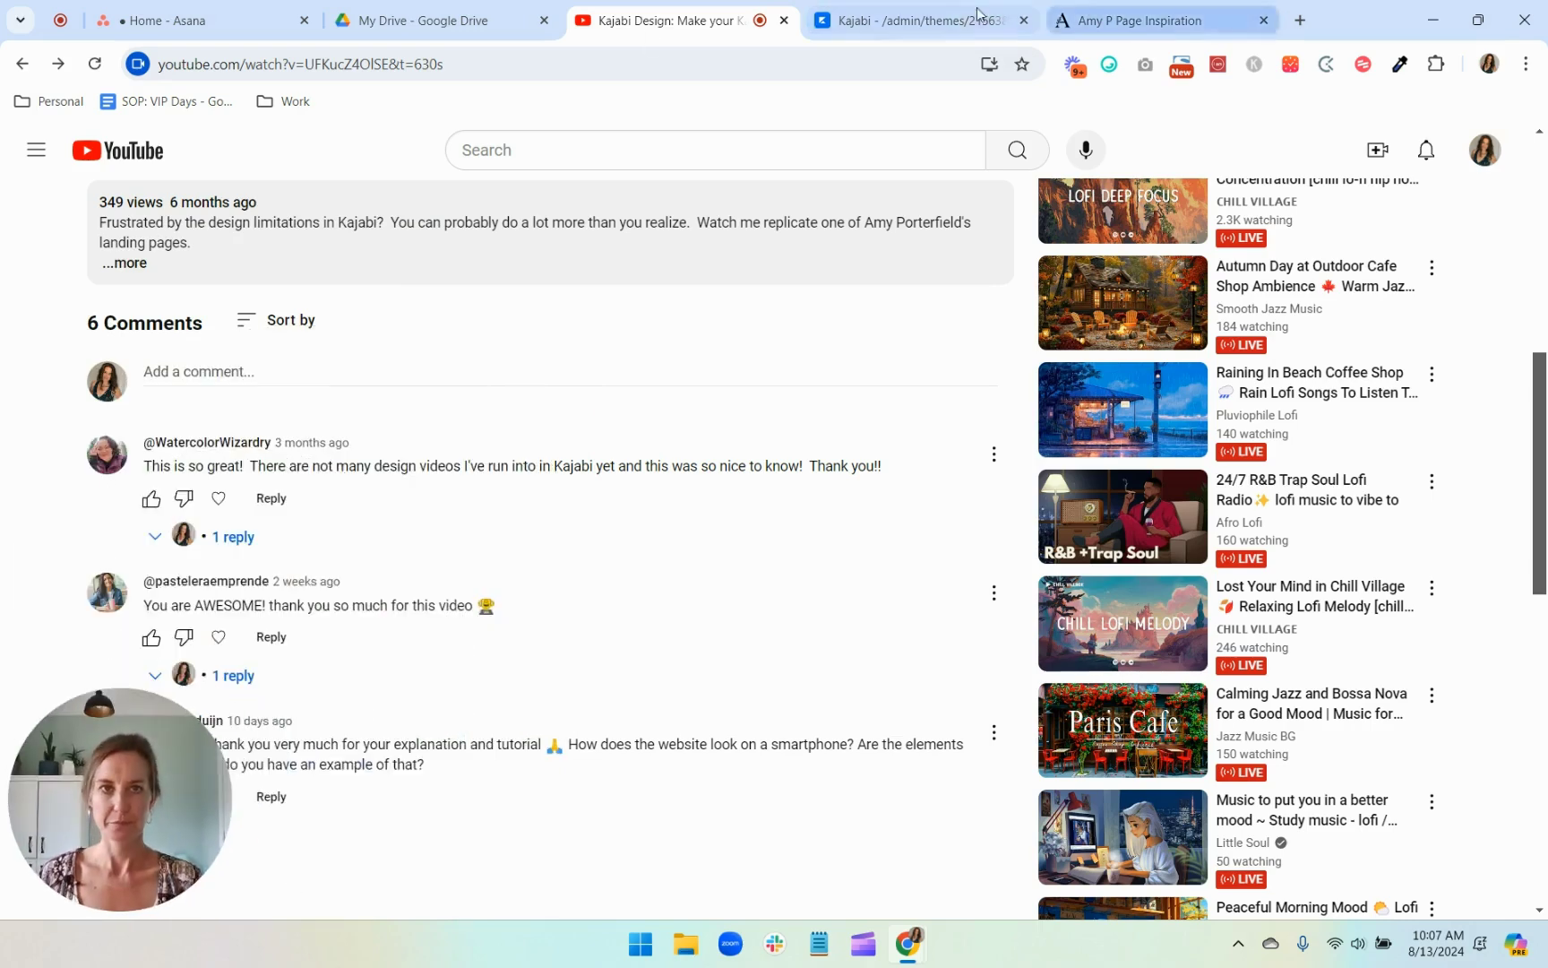
Step: Review the desktop preview of the Amy P Page Inspiration landing page from the header through to the testimonial and footer
left_click(905, 20)
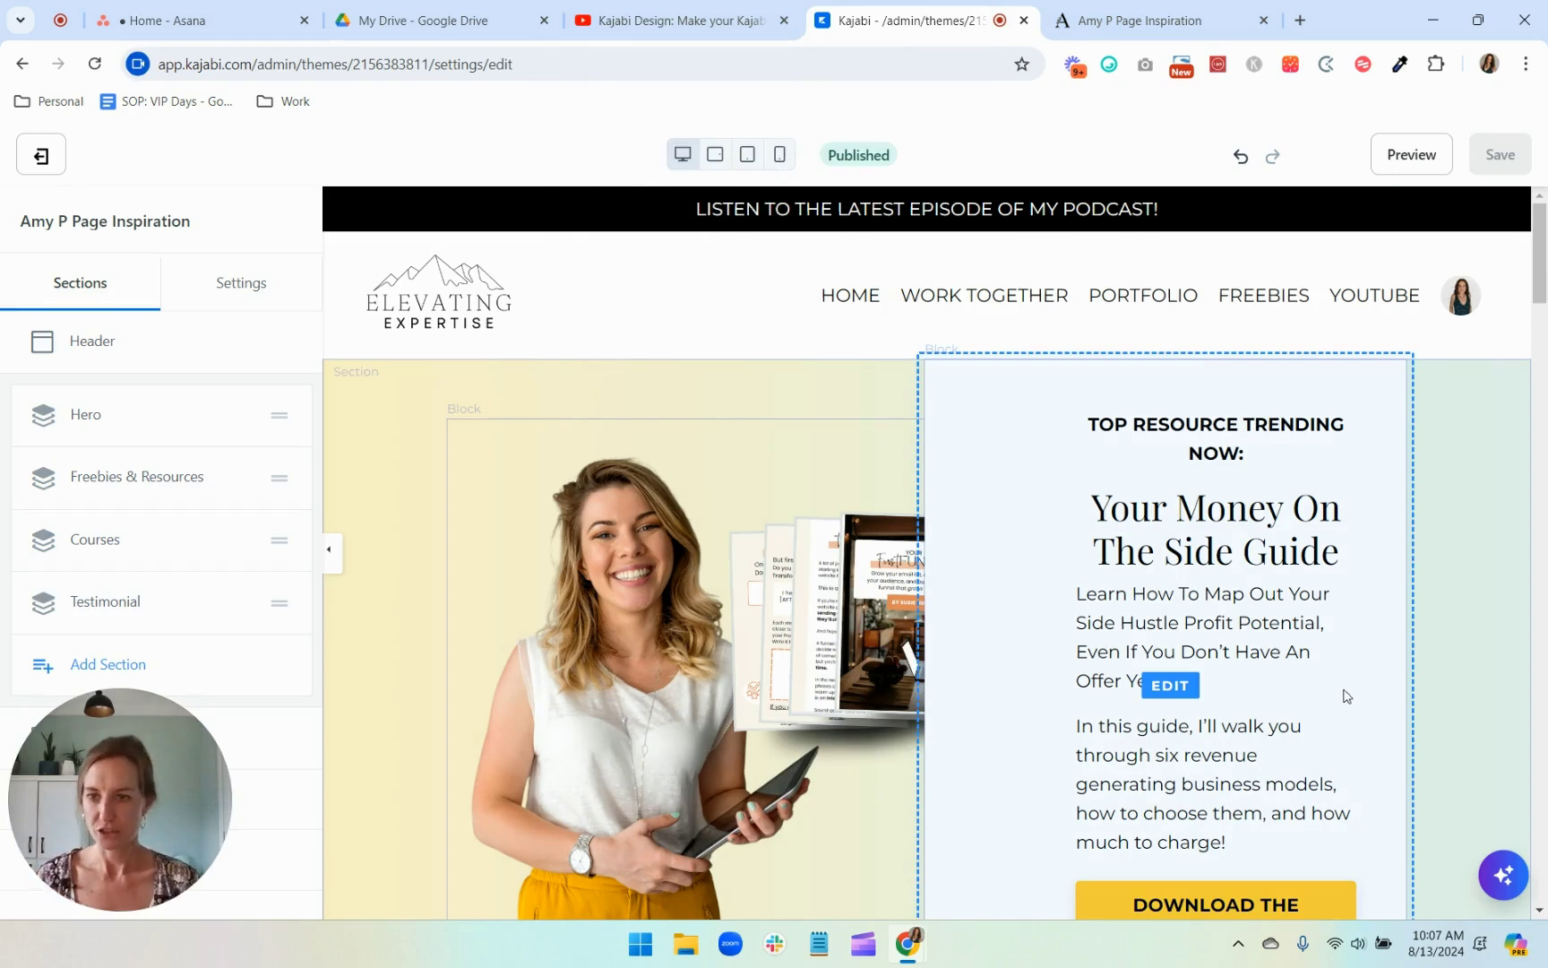
left_click_drag(99, 724, 1408, 724)
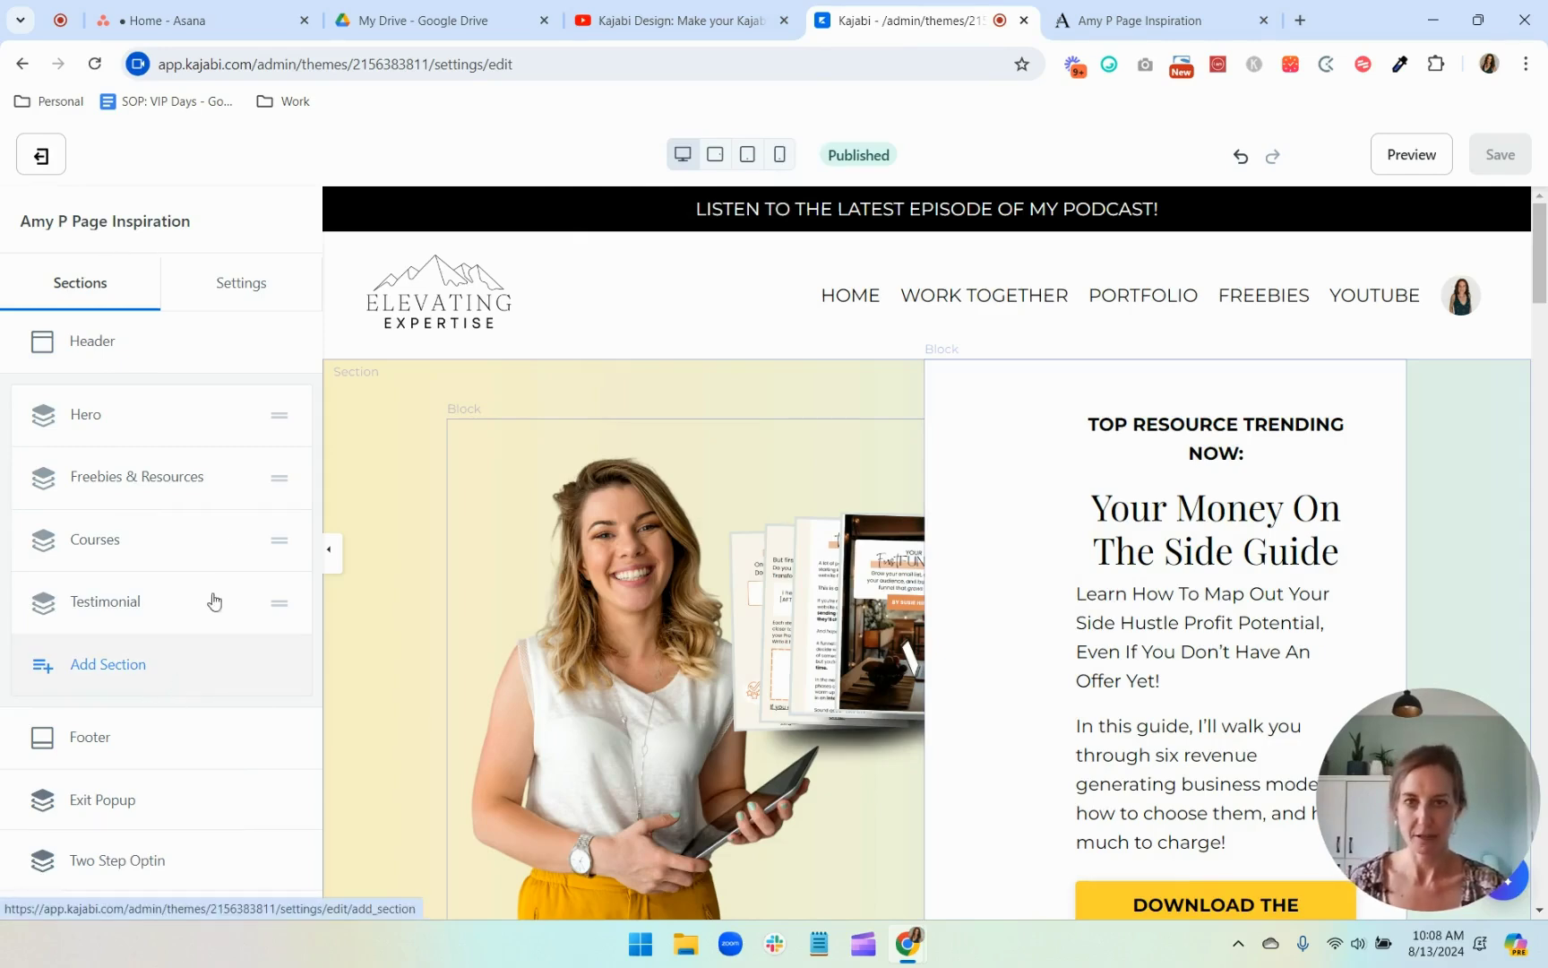
left_click(1163, 30)
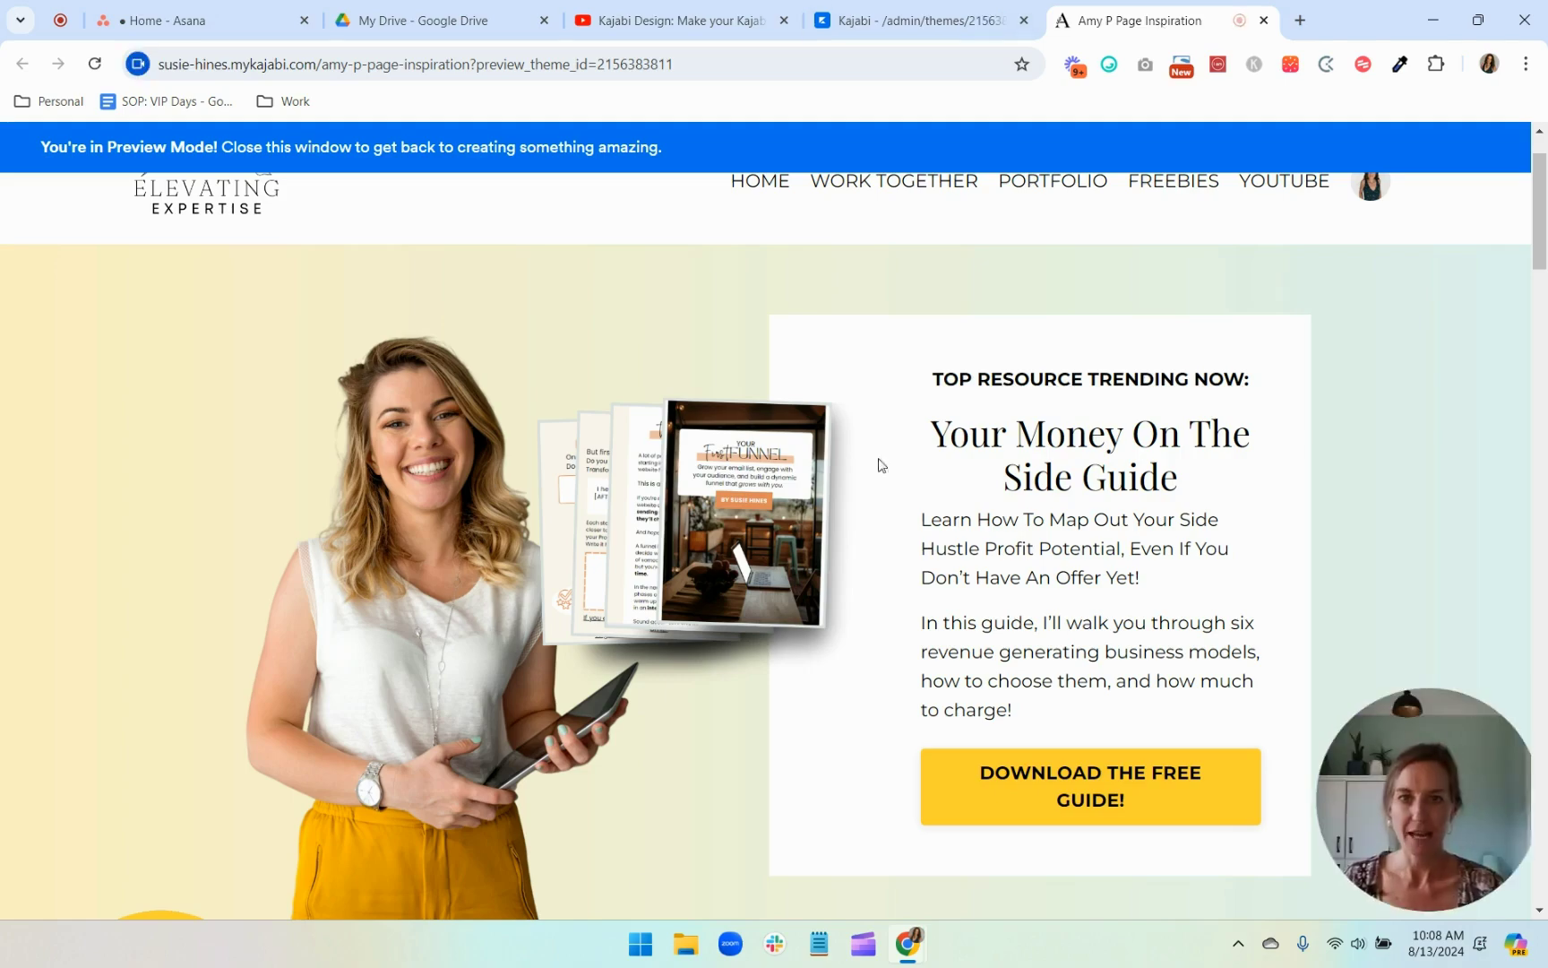
scroll(847, 581, "up", 2)
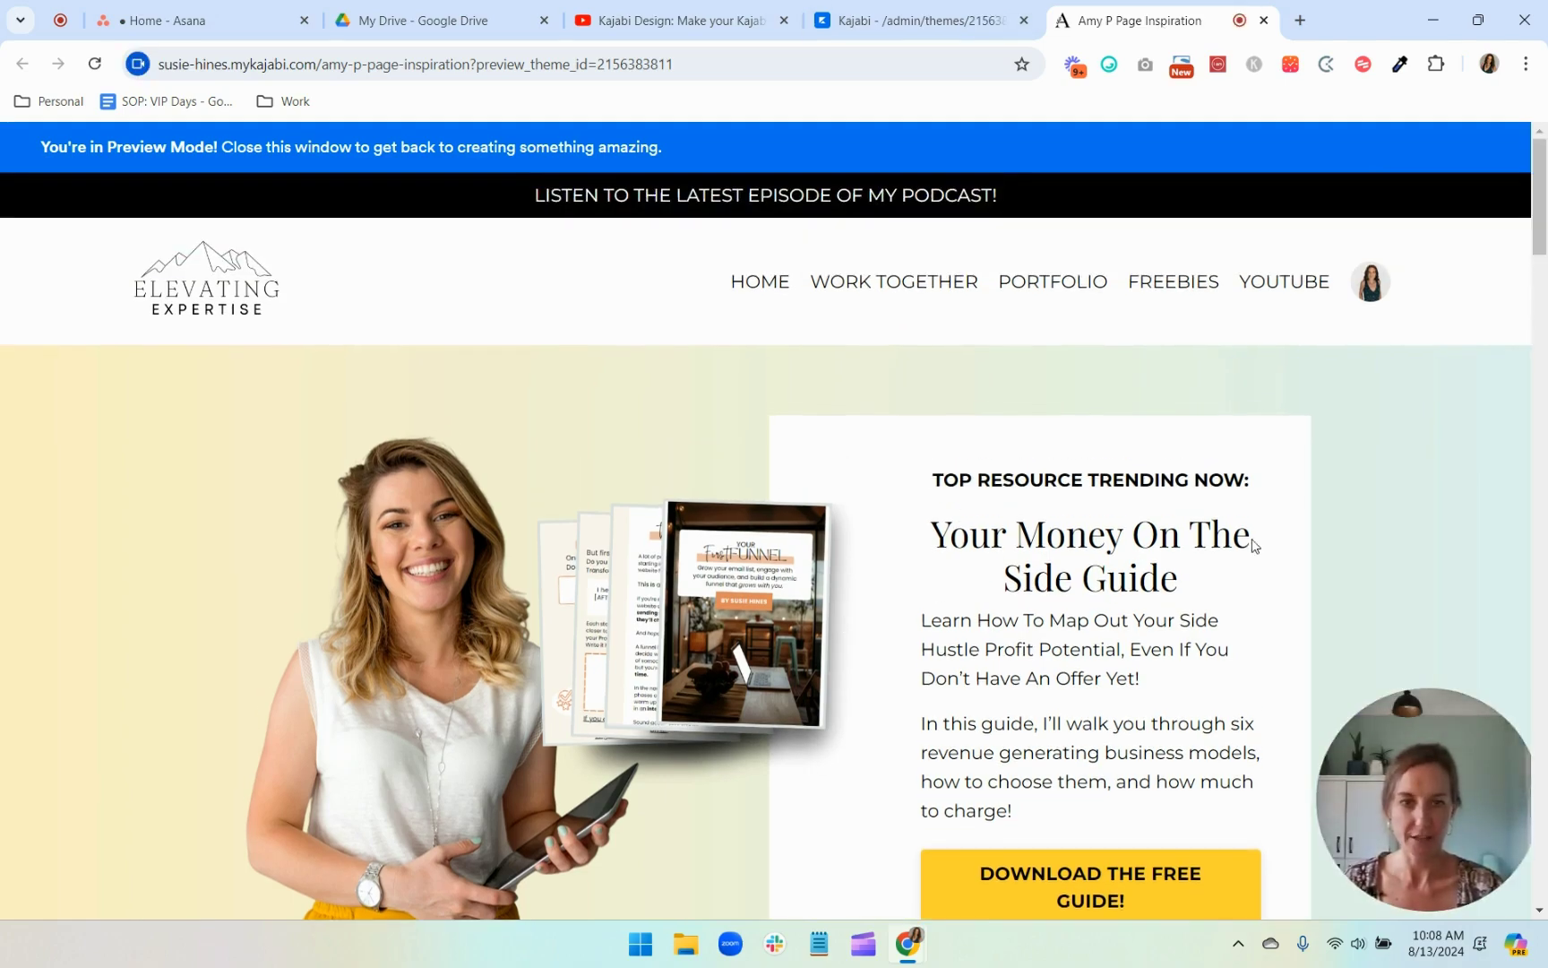
scroll(1253, 546, "down", 10)
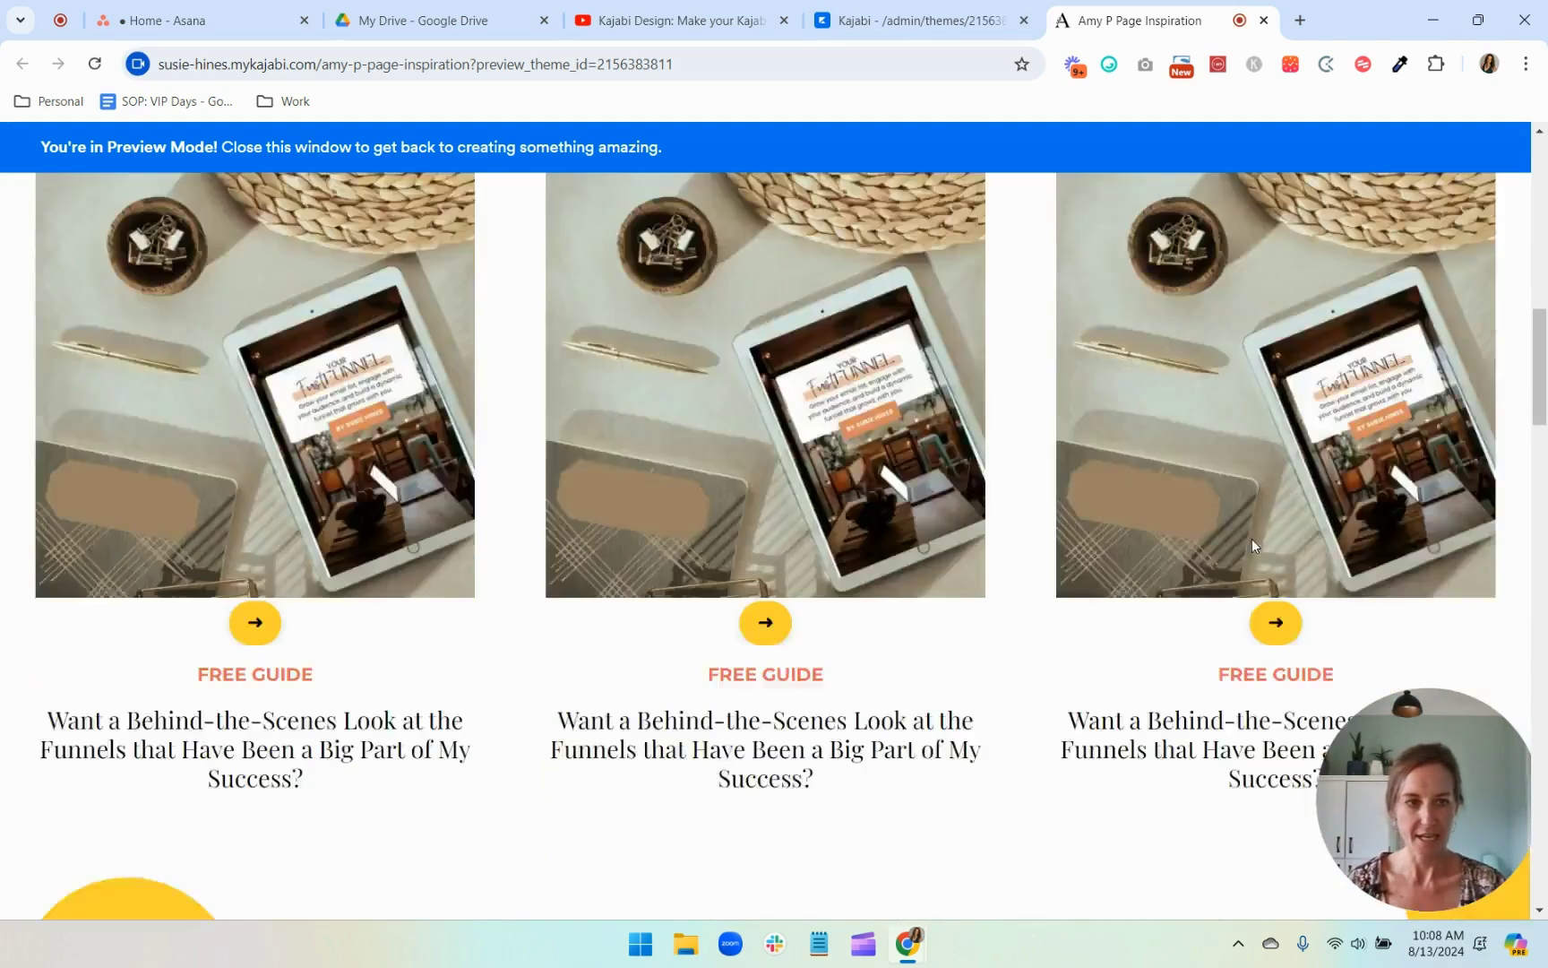
scroll(1253, 545, "down", 10)
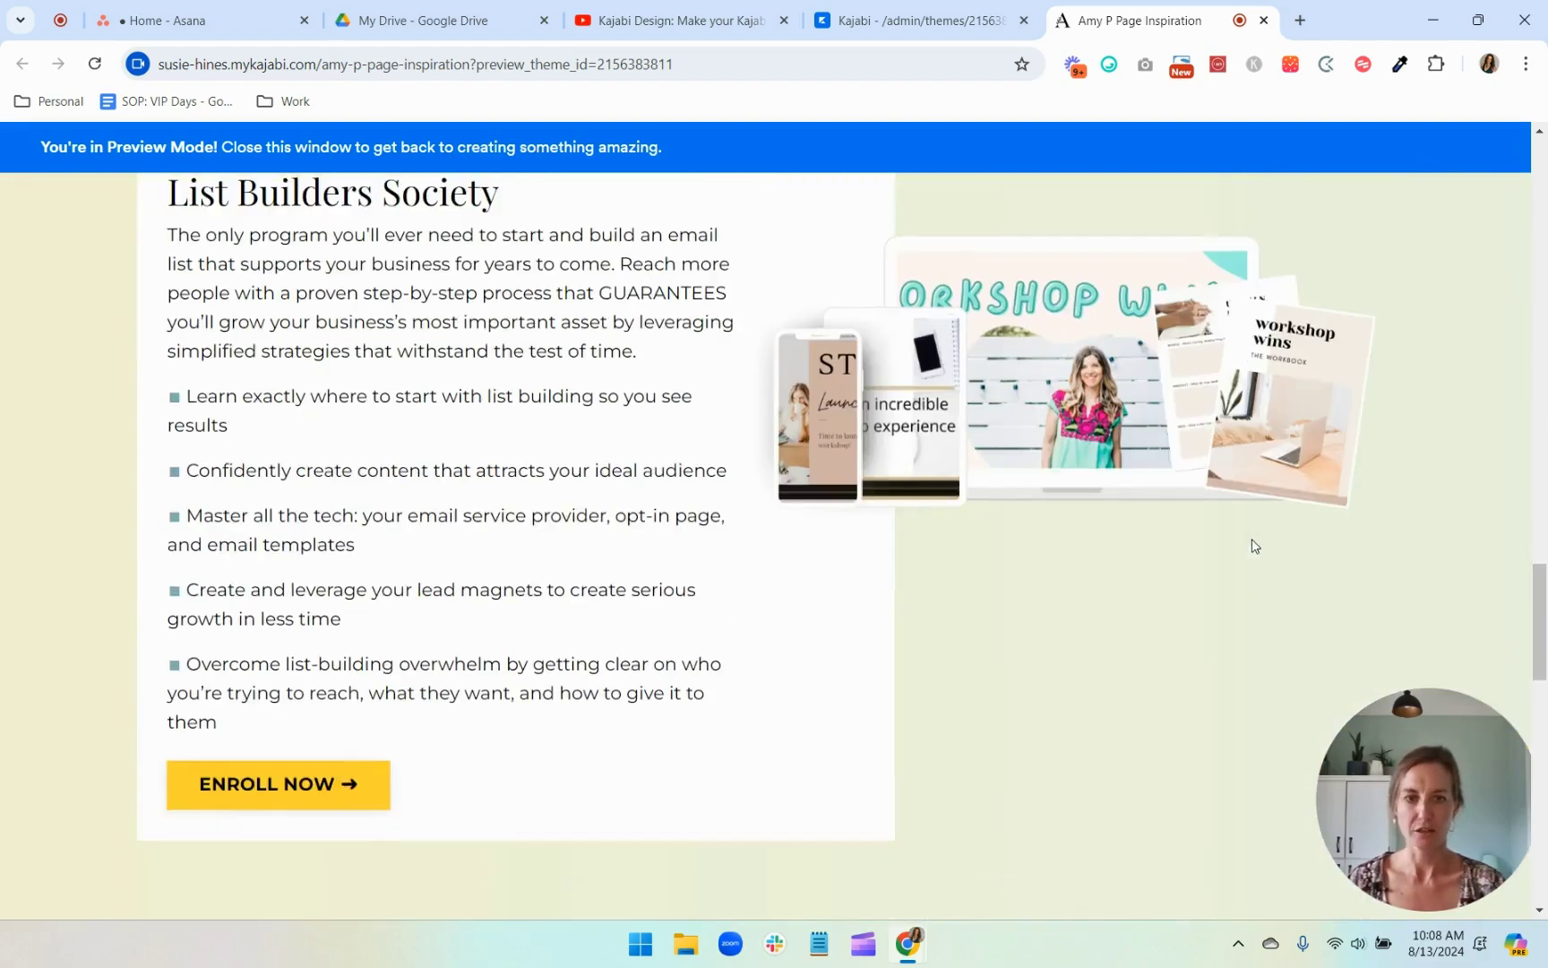
scroll(1253, 545, "down", 8)
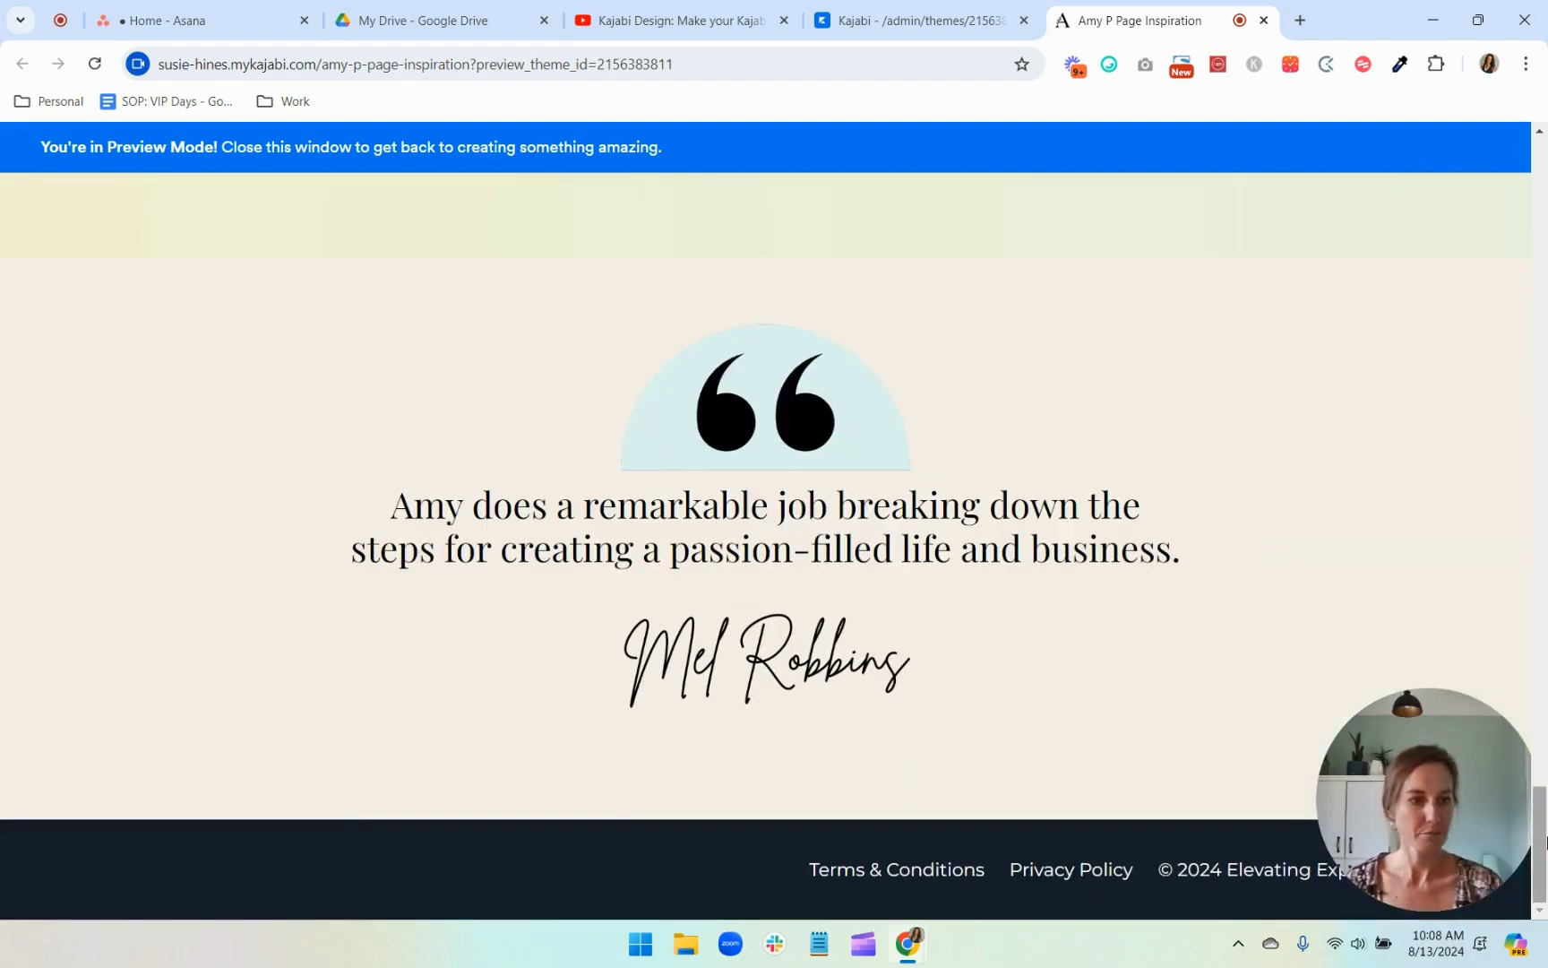
left_click_drag(1544, 843, 1545, 52)
Step: Return to the page editor, switch it to the mobile phone view, and open the Hero section's settings
left_click(963, 21)
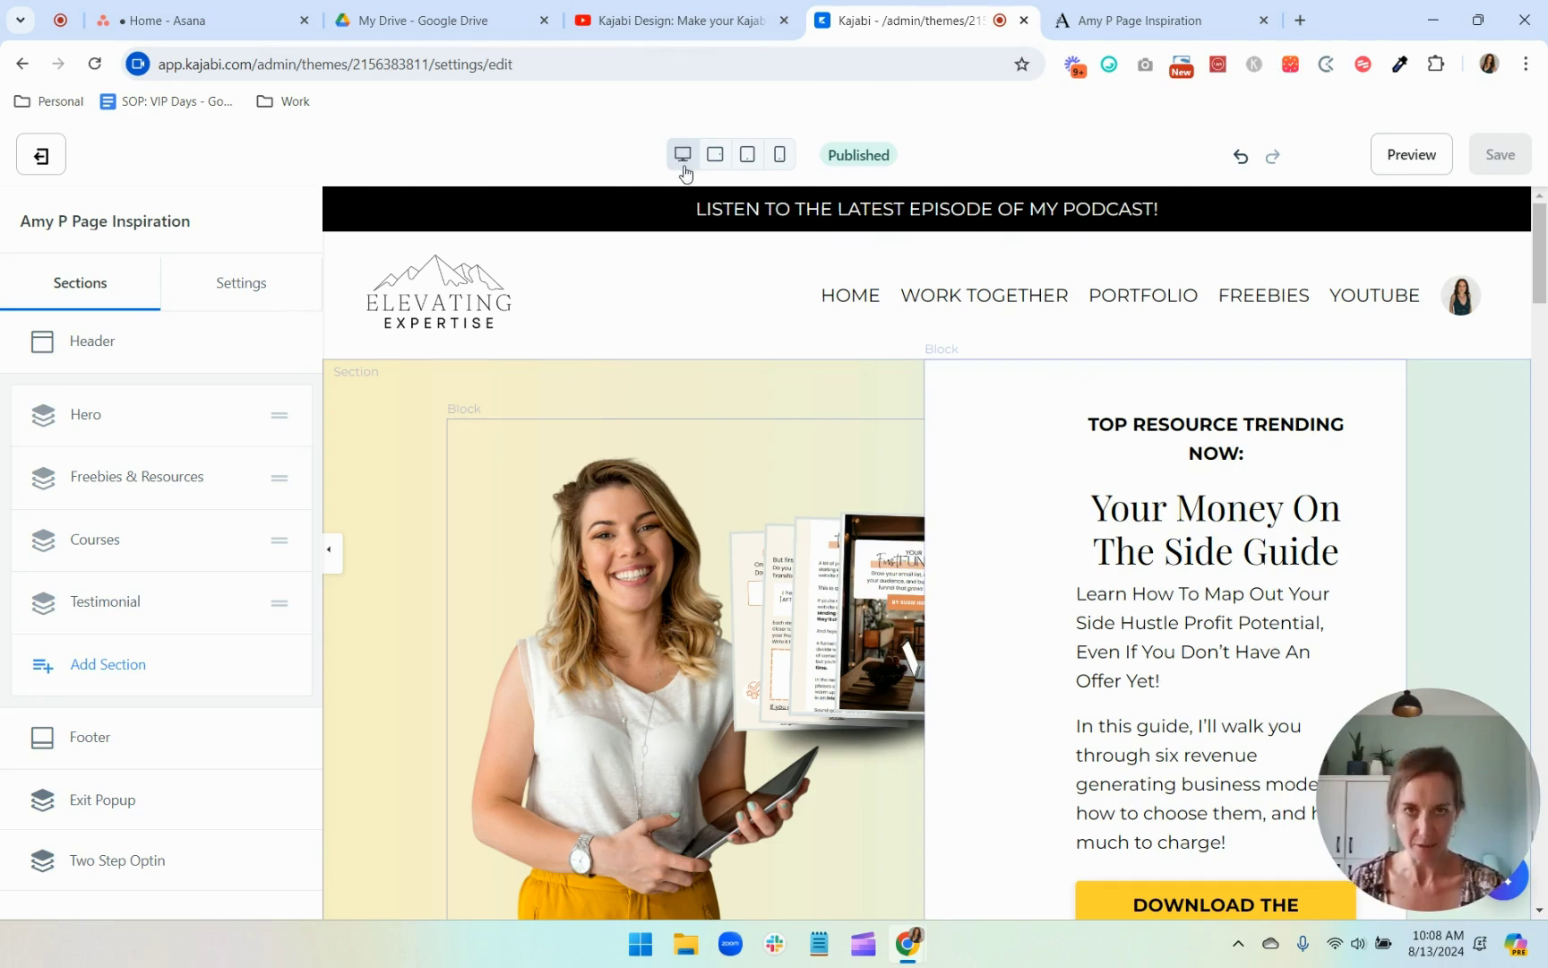
left_click(782, 162)
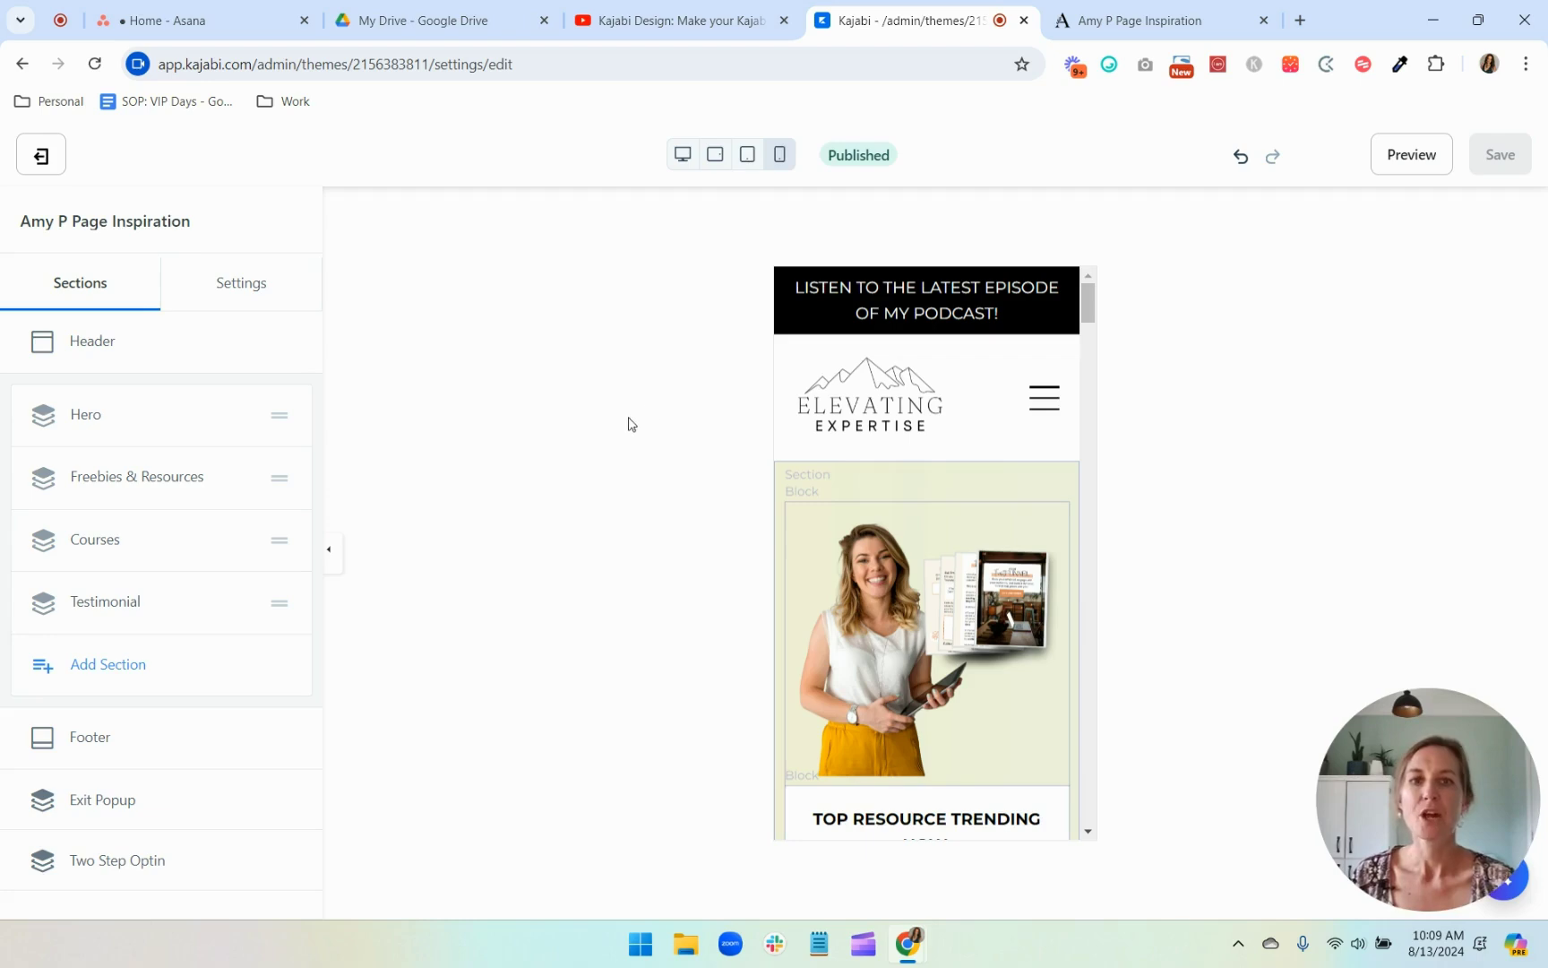
scroll(927, 582, "down", 2)
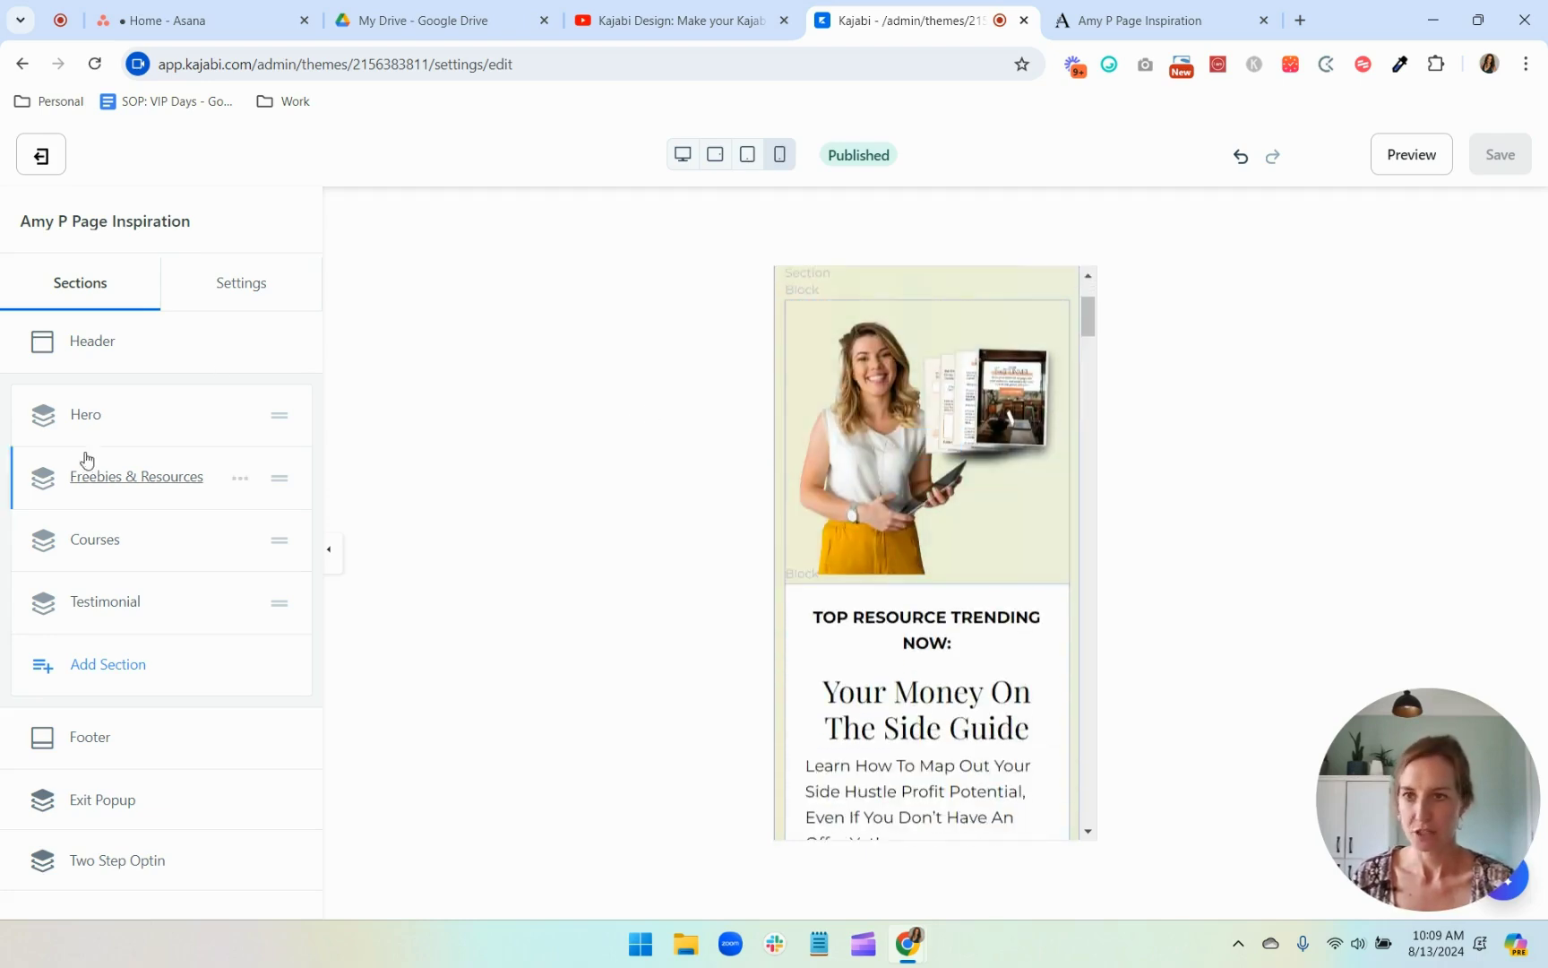
left_click(84, 423)
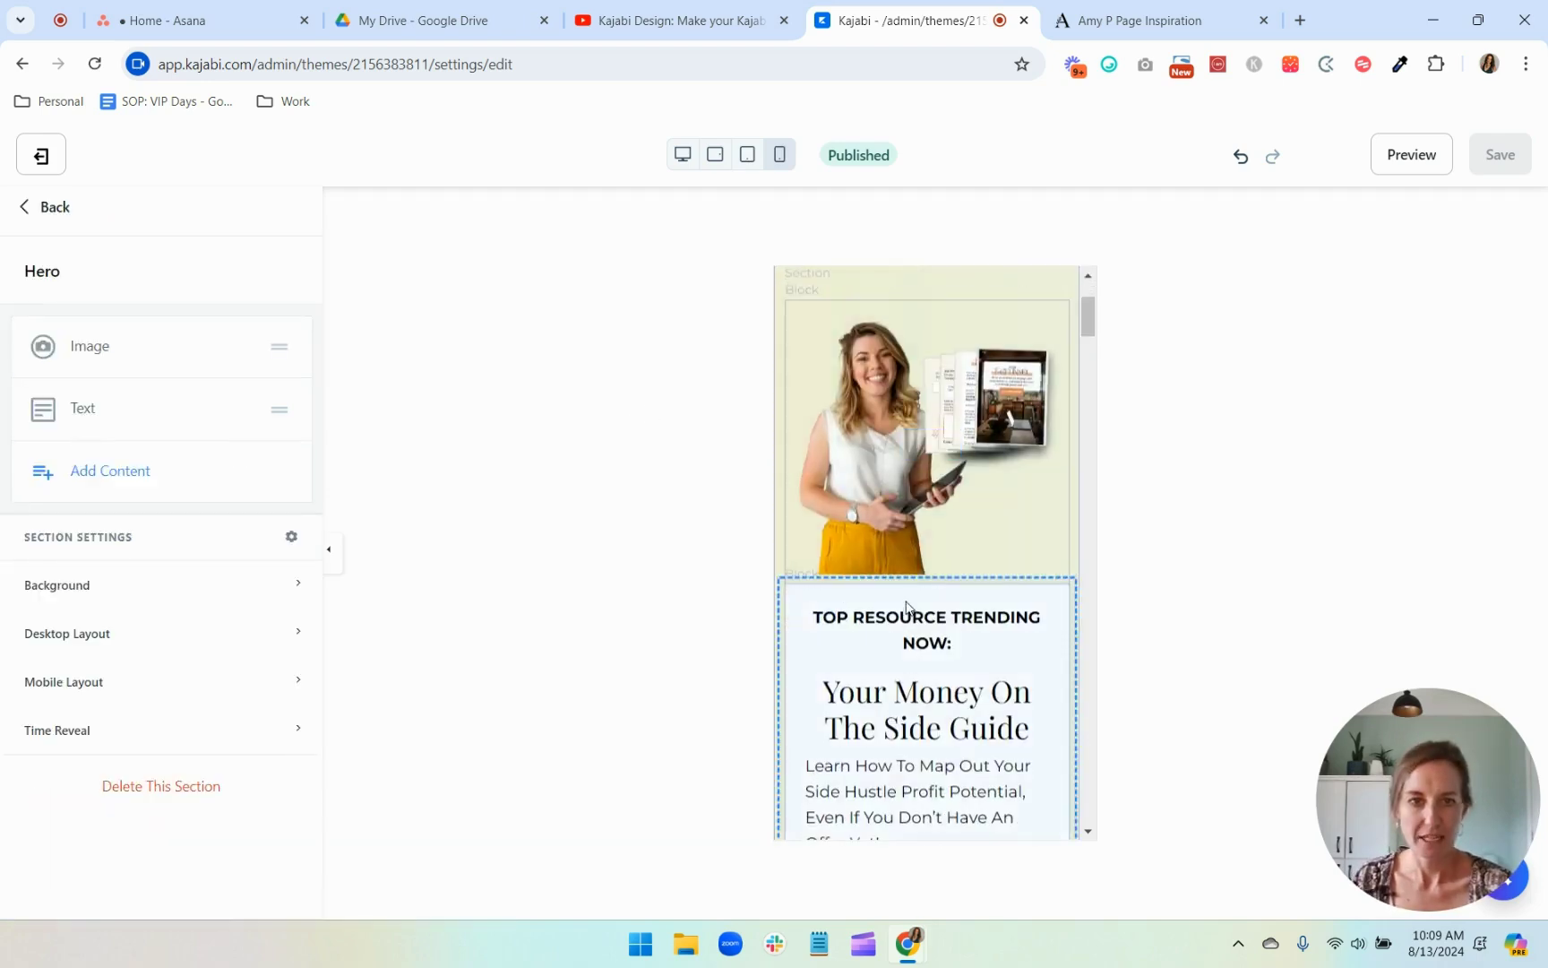
Step: In the Hero section's mobile layout, set both the top and bottom section padding to 10
scroll(1018, 578, "down", 3)
scroll(966, 601, "up", 4)
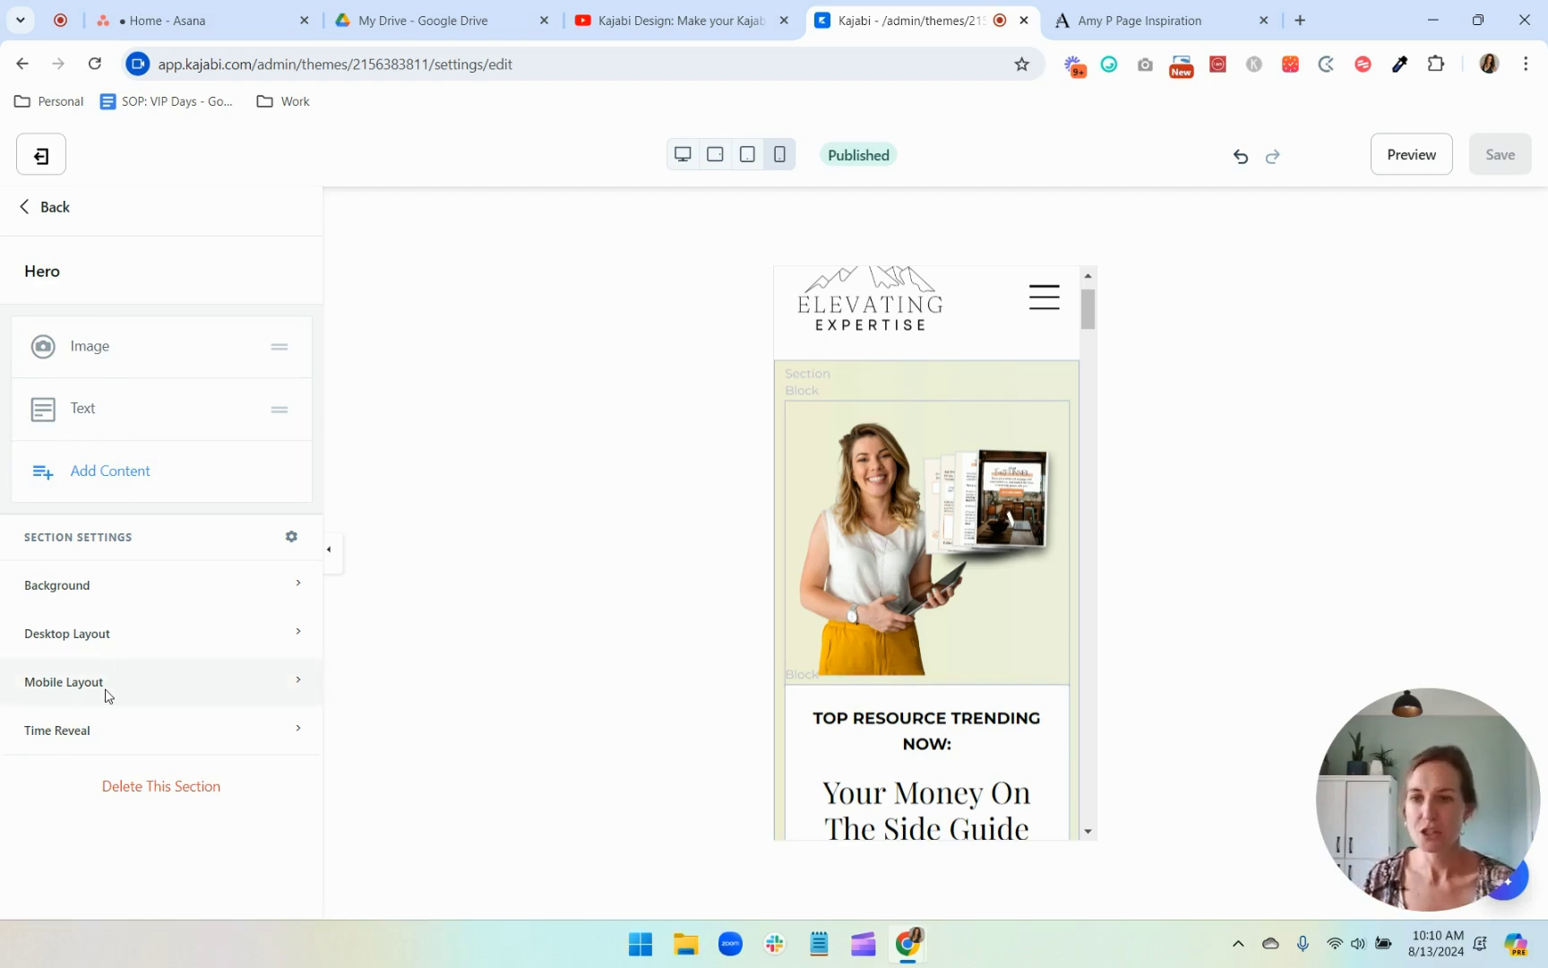
left_click(155, 691)
scroll(159, 704, "down", 2)
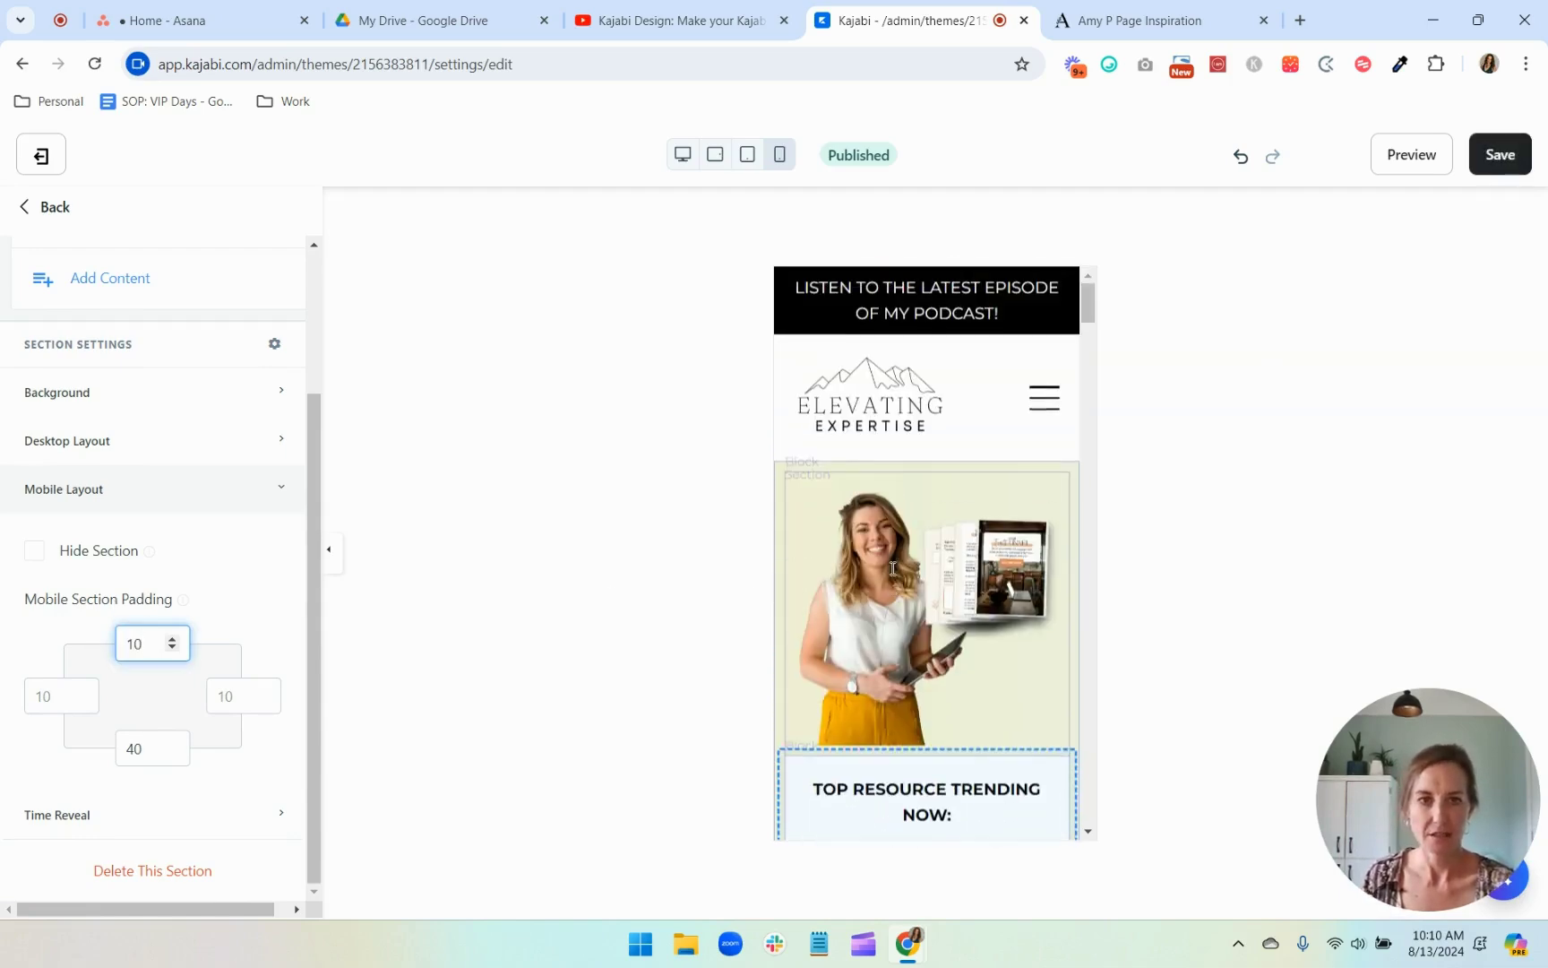
scroll(1009, 484, "down", 10)
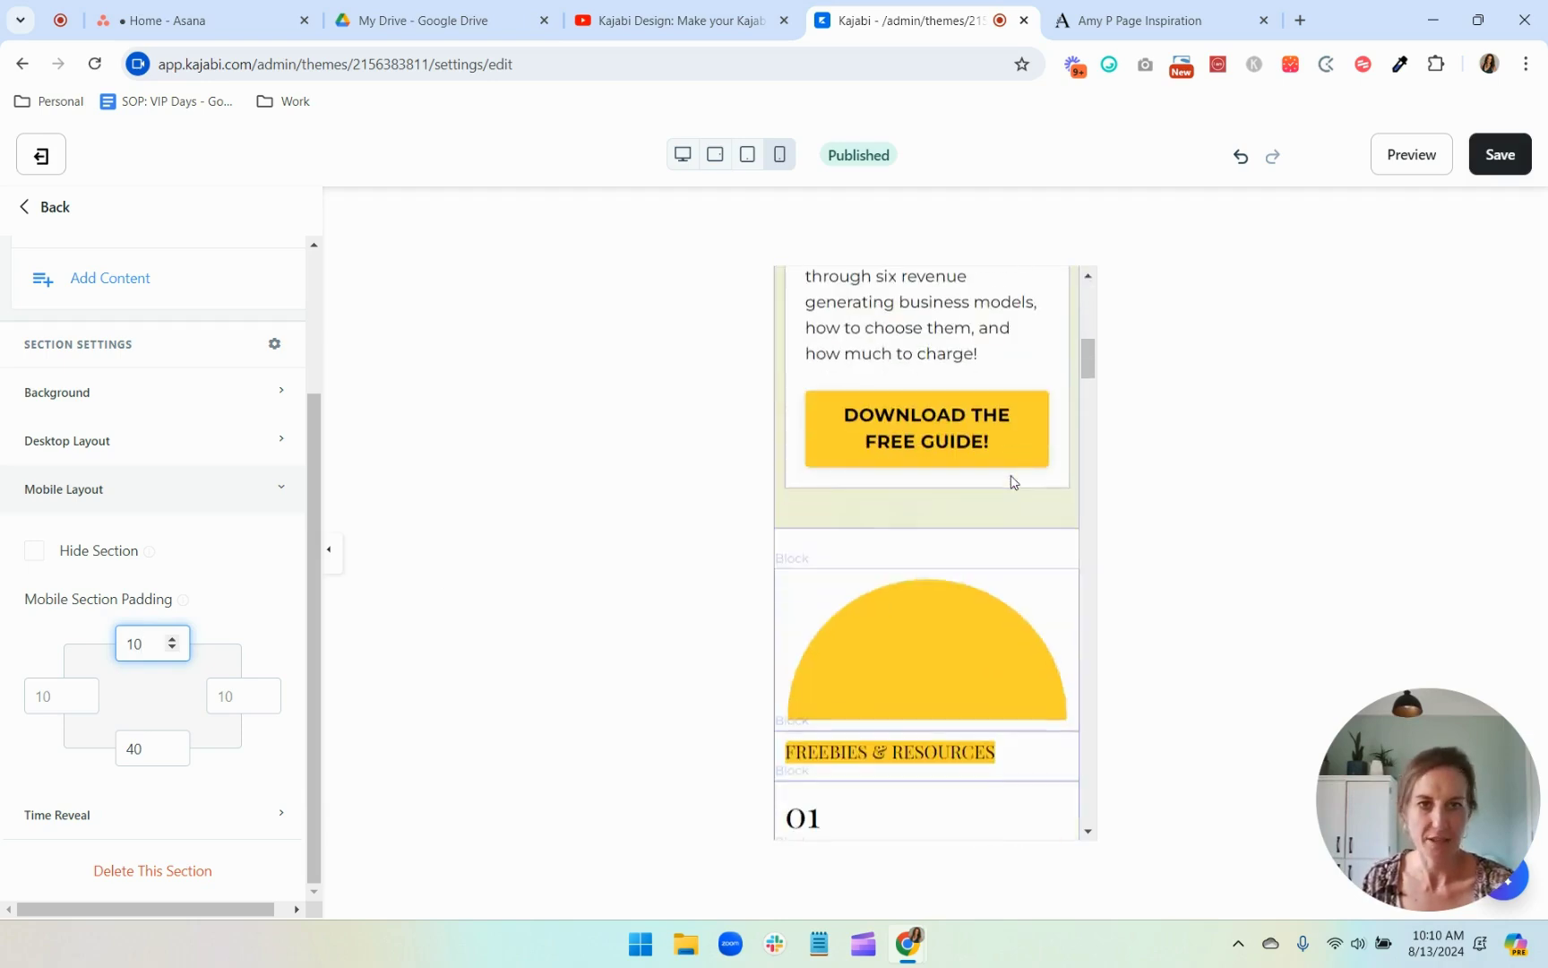
double_click(149, 750)
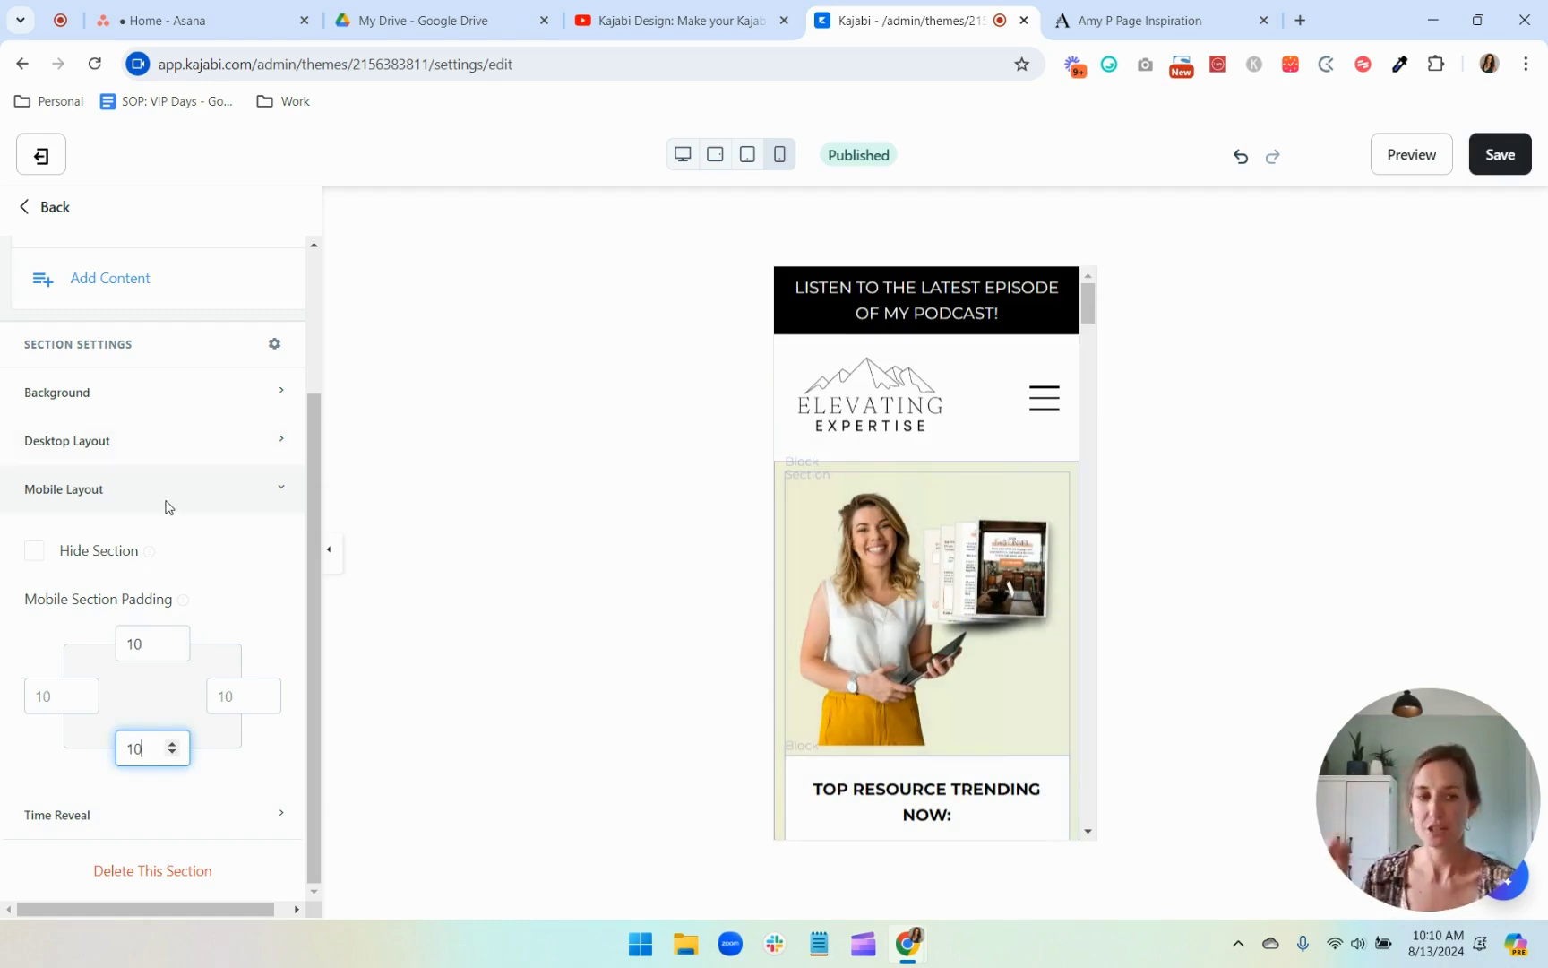
Step: Examine the Hero text block against the desktop preview, including its desktop alignment and its inside and outside spacing settings
scroll(165, 506, "up", 2)
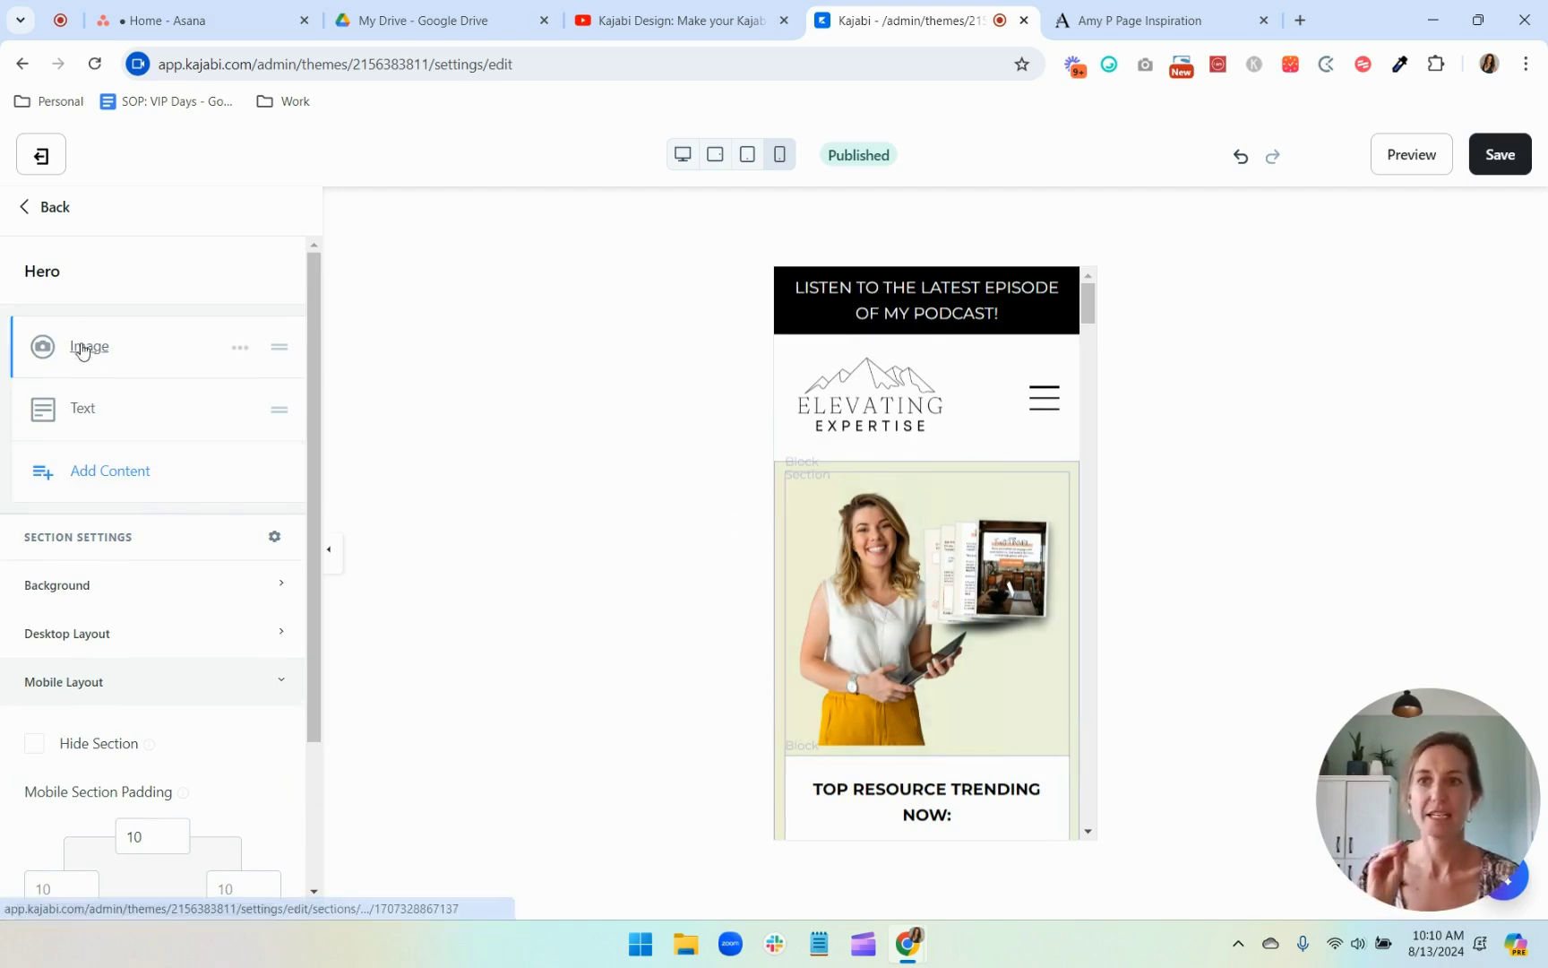
left_click(81, 421)
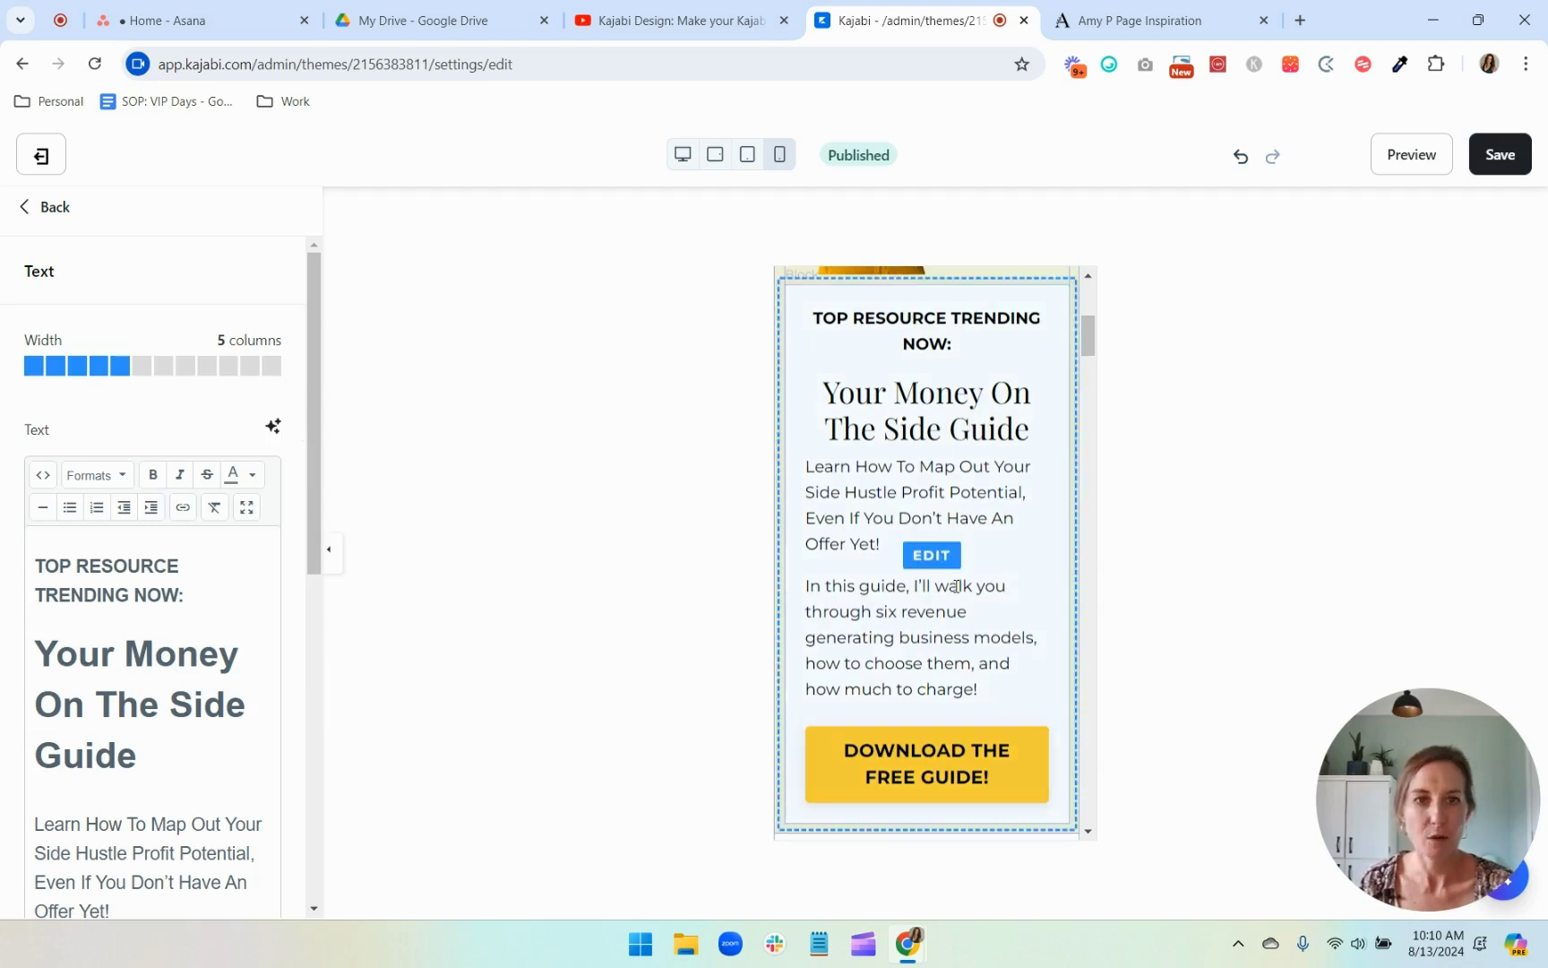
left_click(1165, 27)
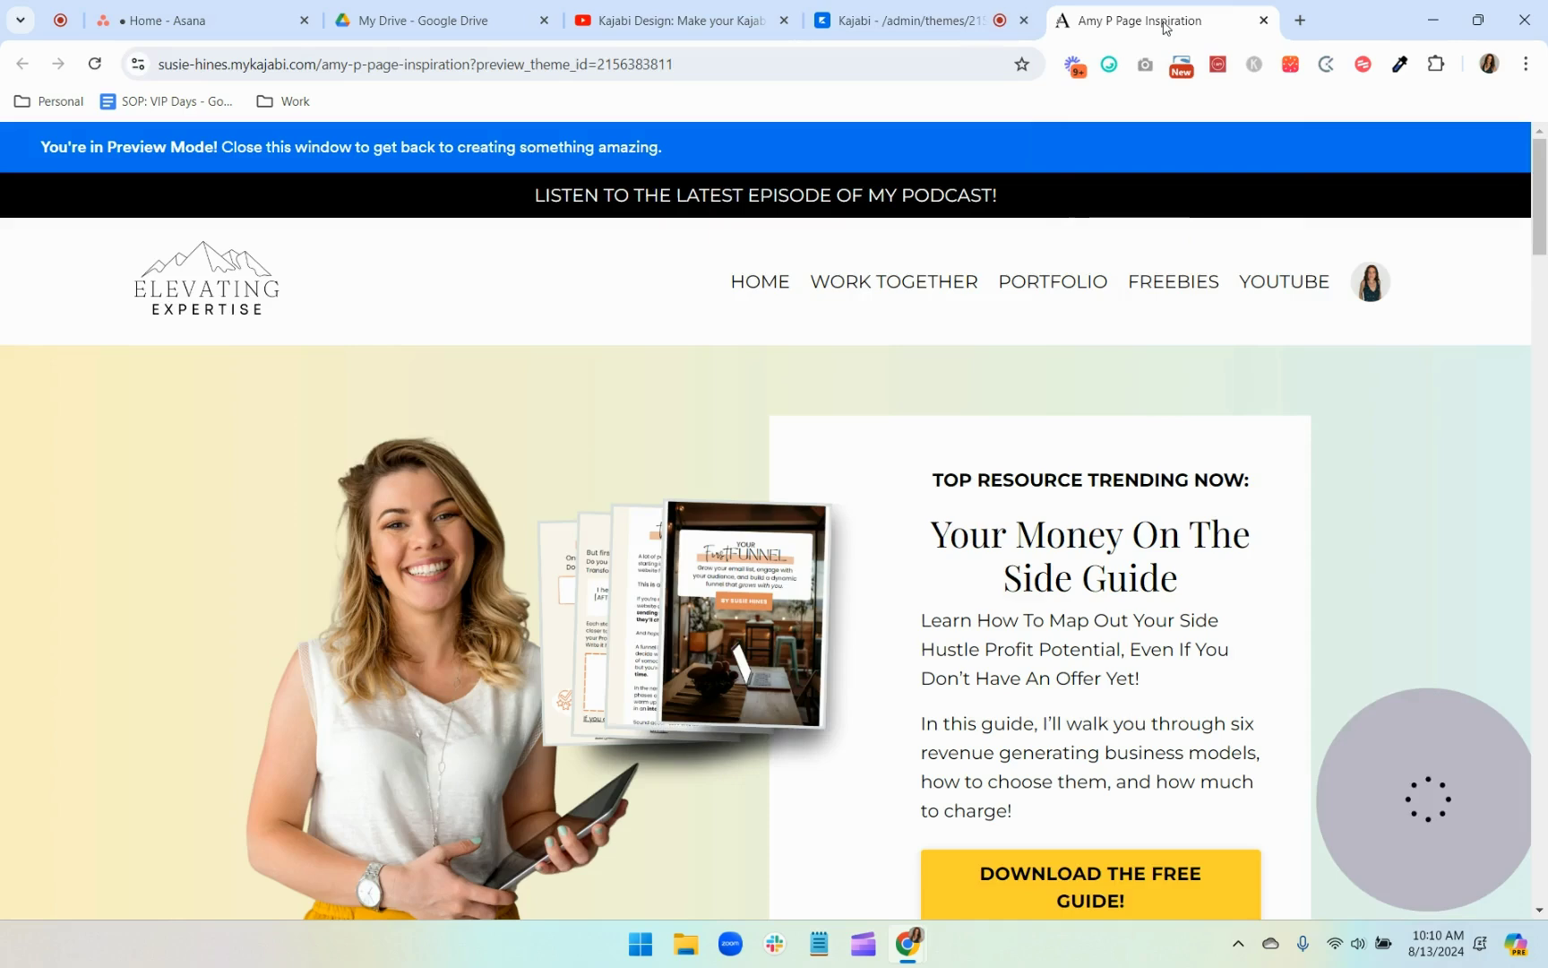
scroll(1428, 581, "down", 2)
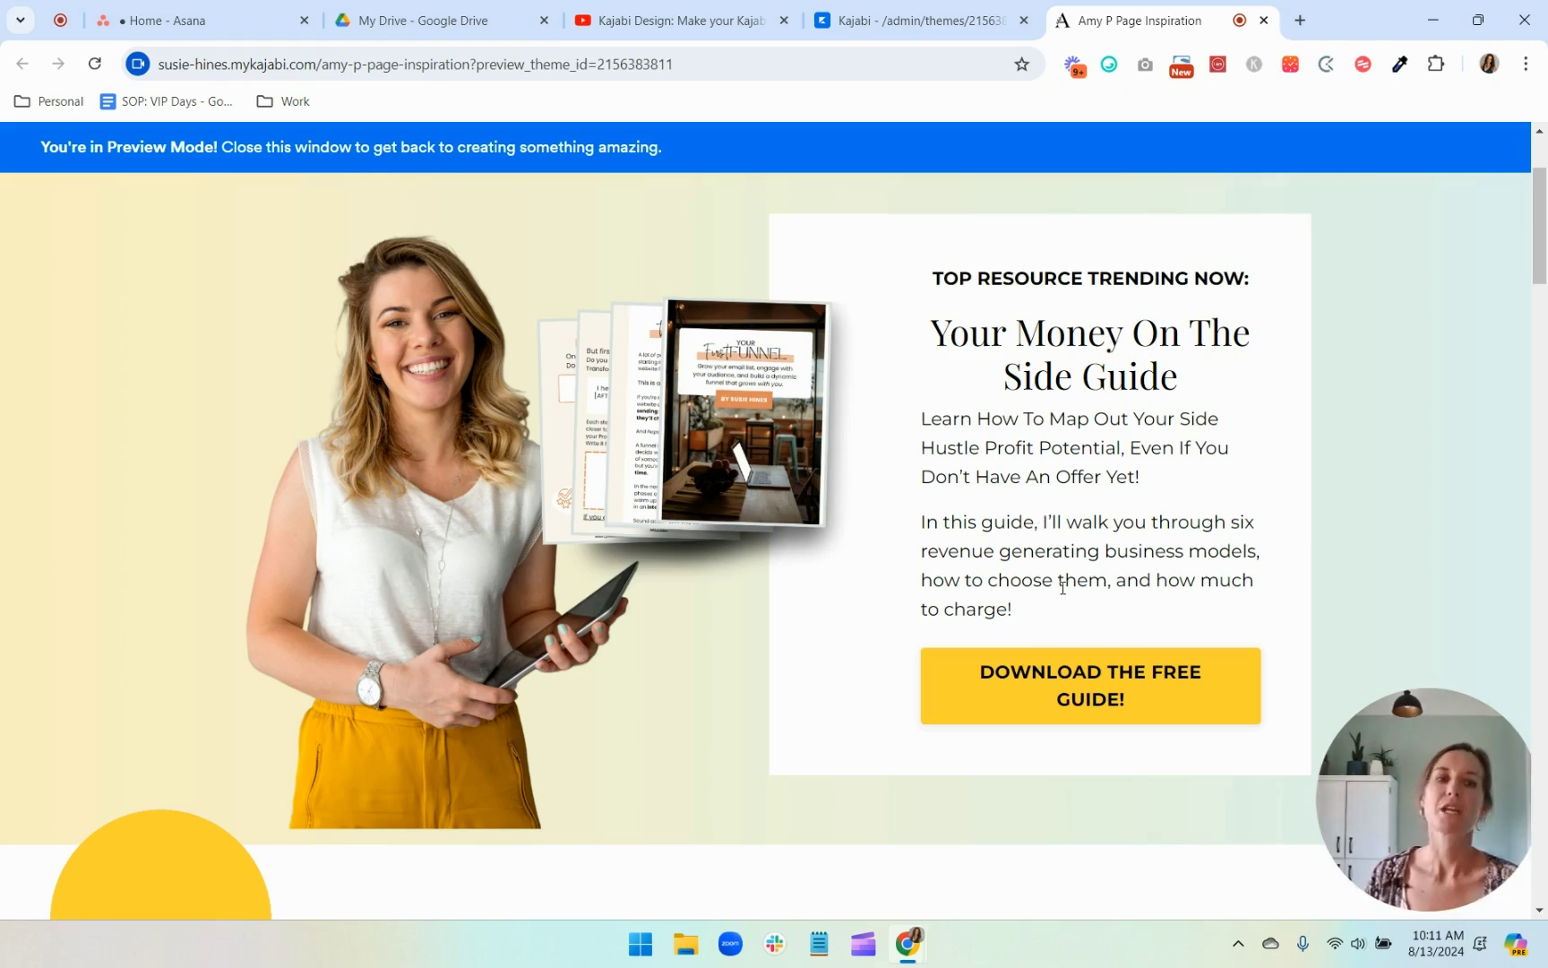
left_click(910, 19)
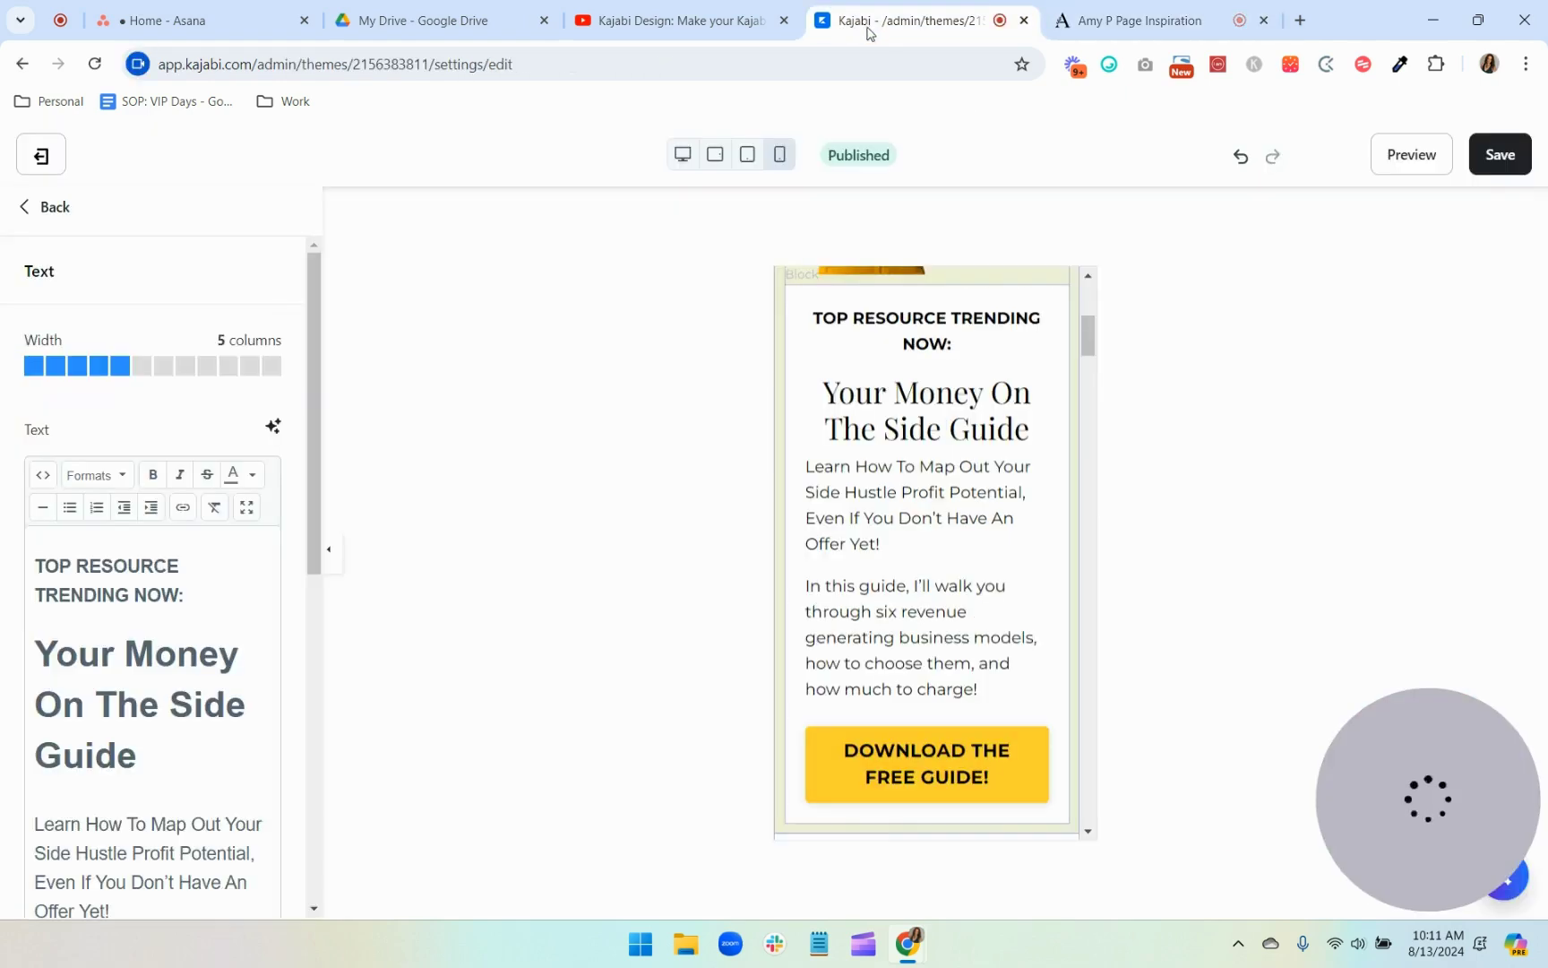
scroll(161, 663, "down", 8)
left_click(174, 686)
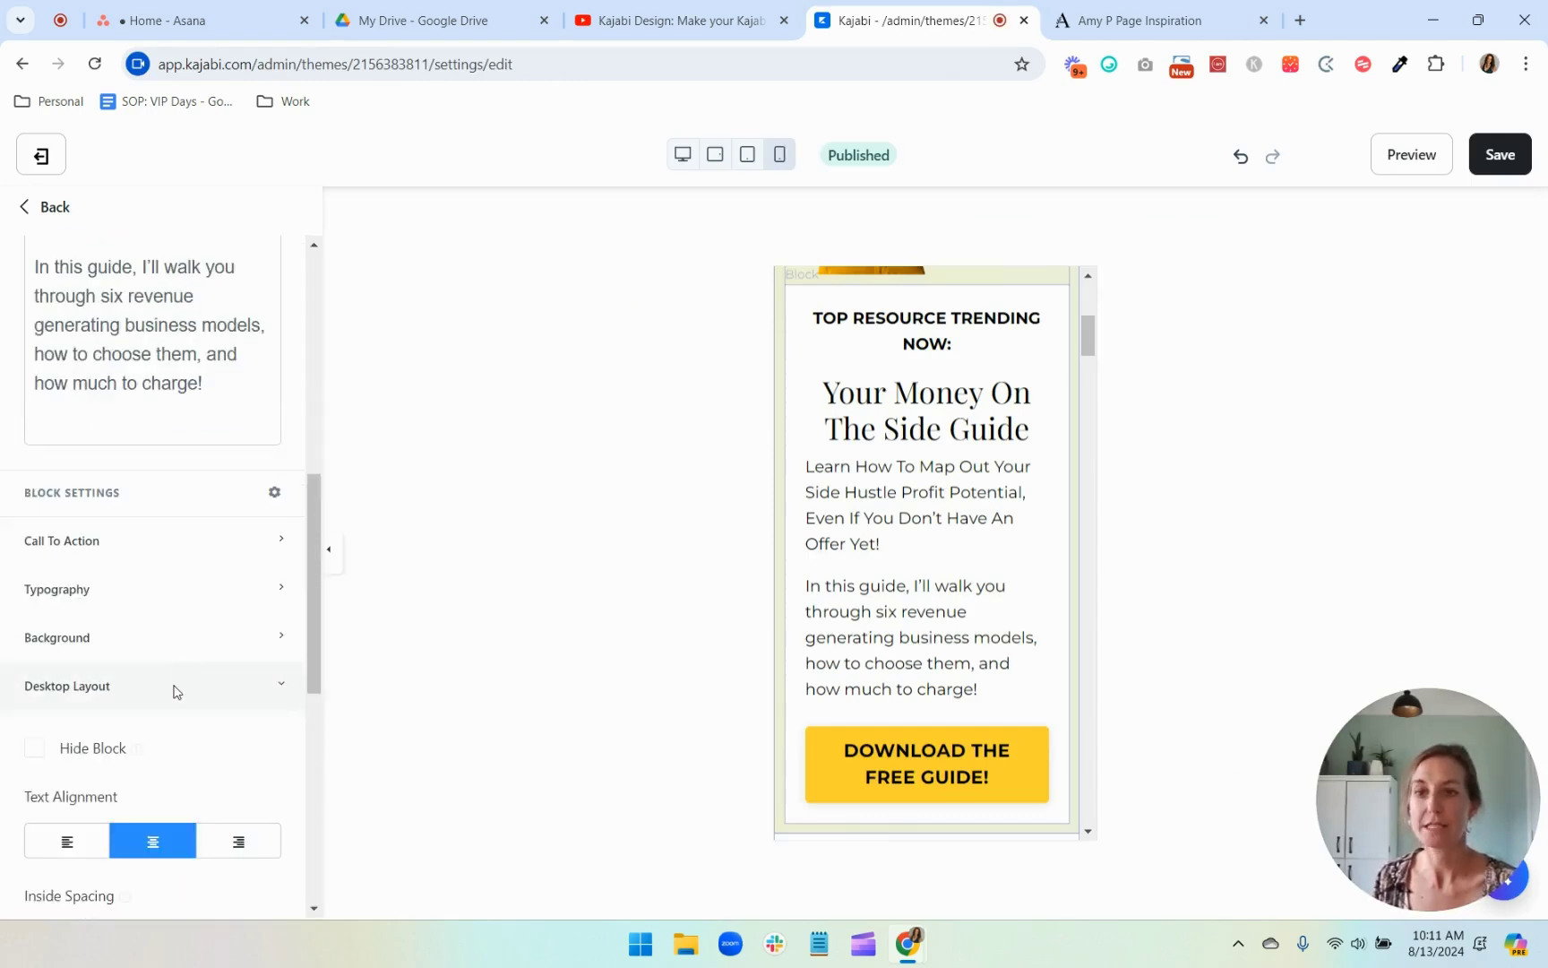
scroll(175, 691, "down", 6)
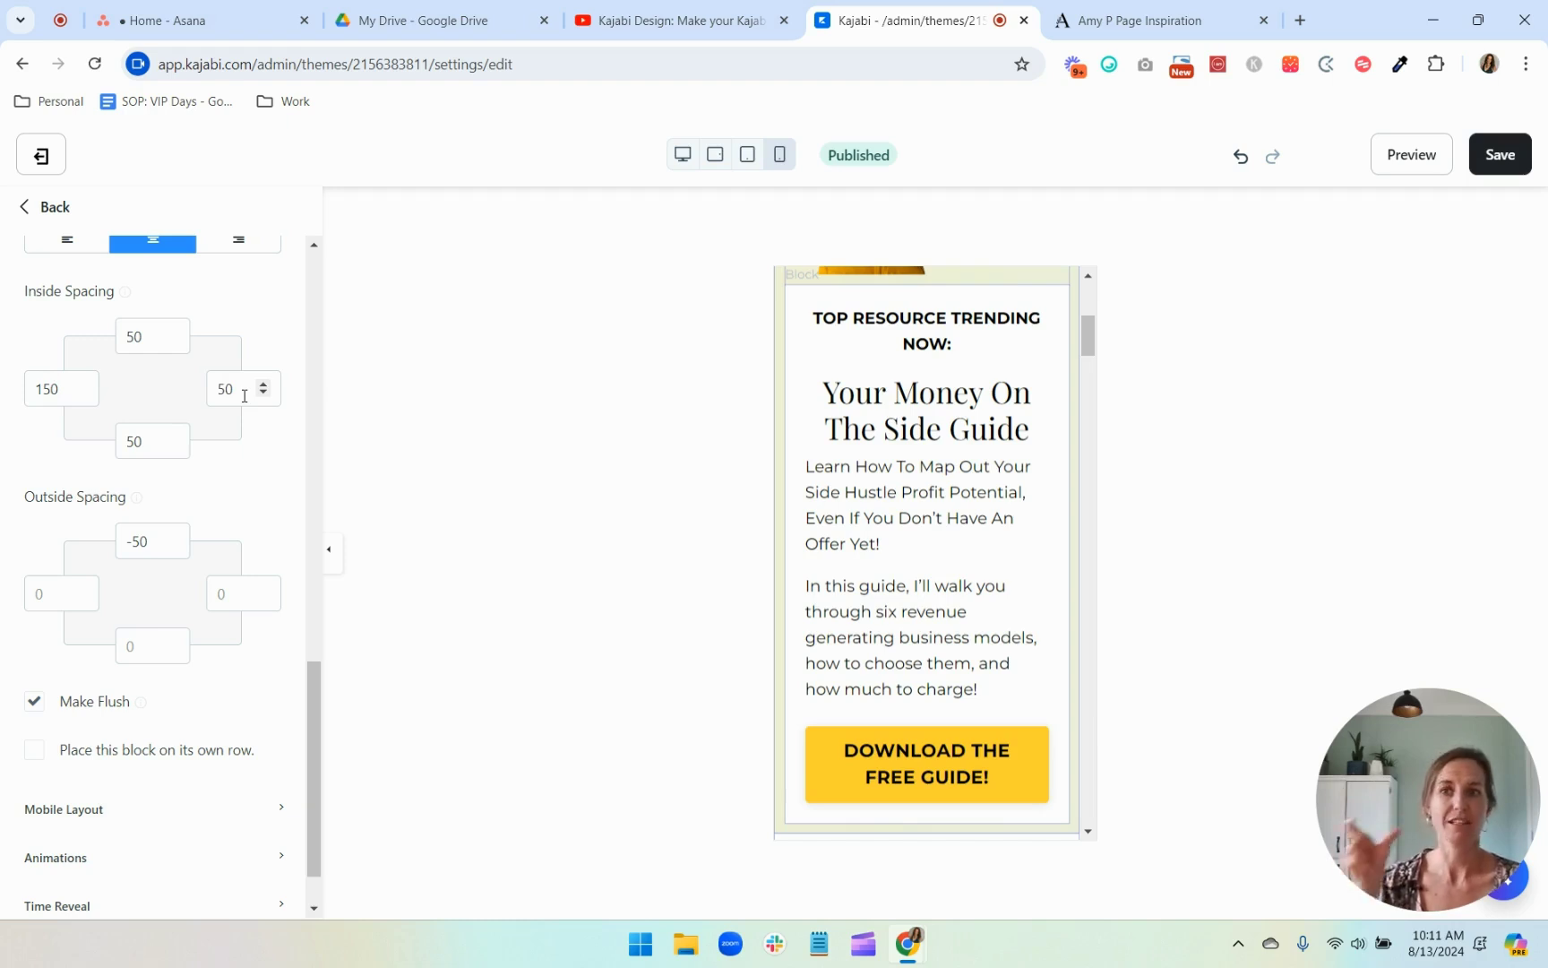
scroll(214, 556, "up", 5)
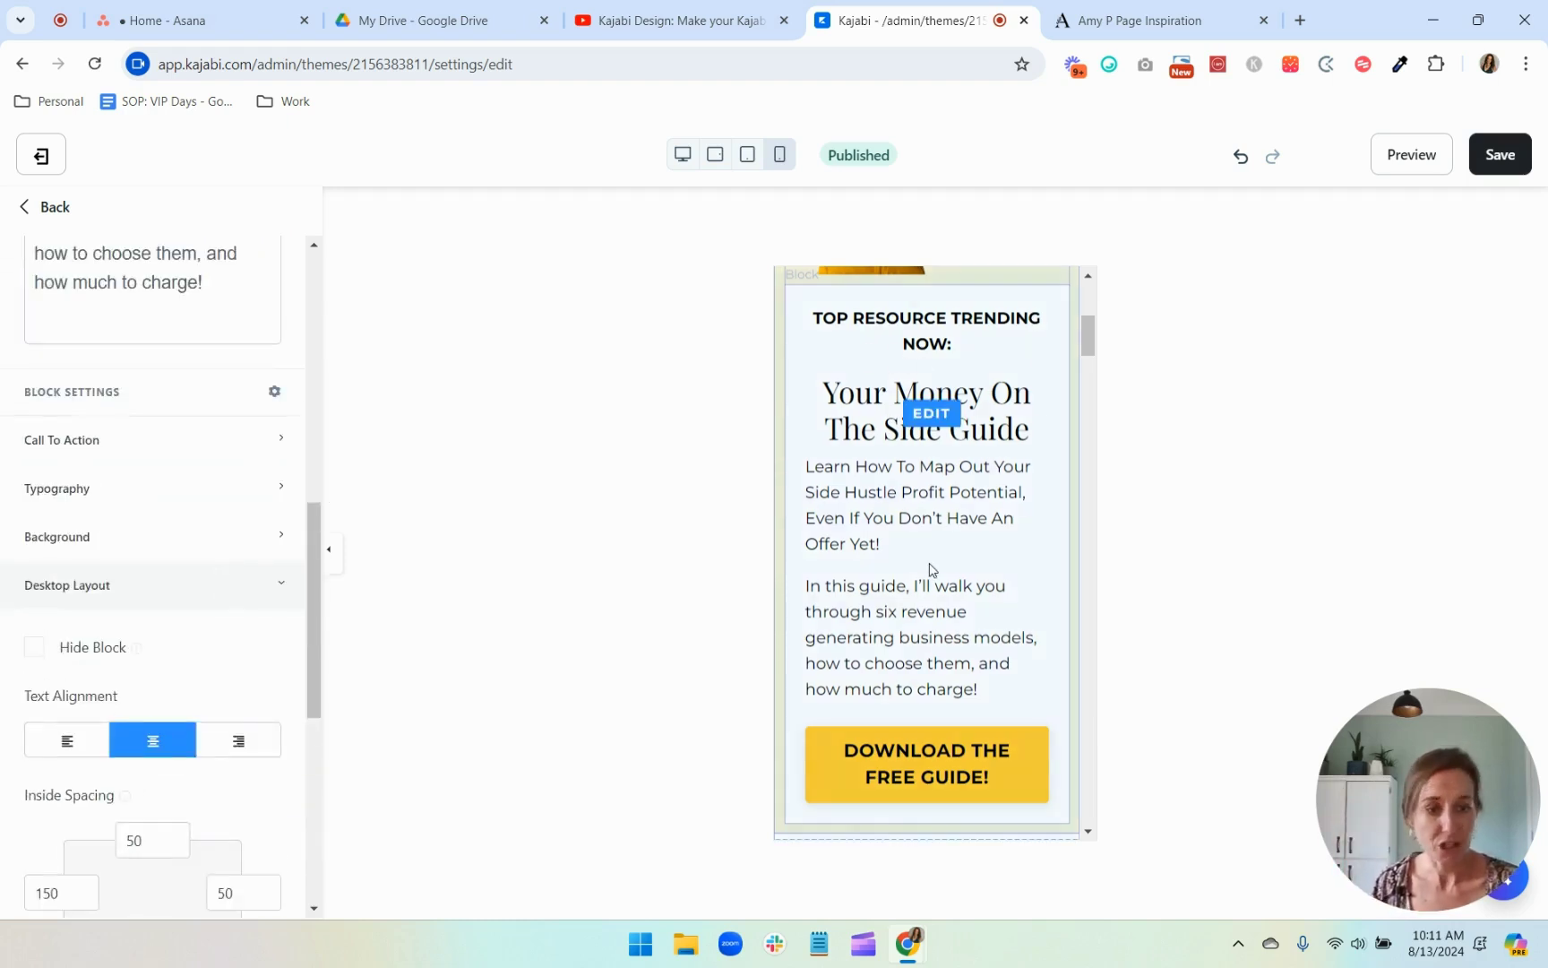
scroll(935, 569, "up", 1)
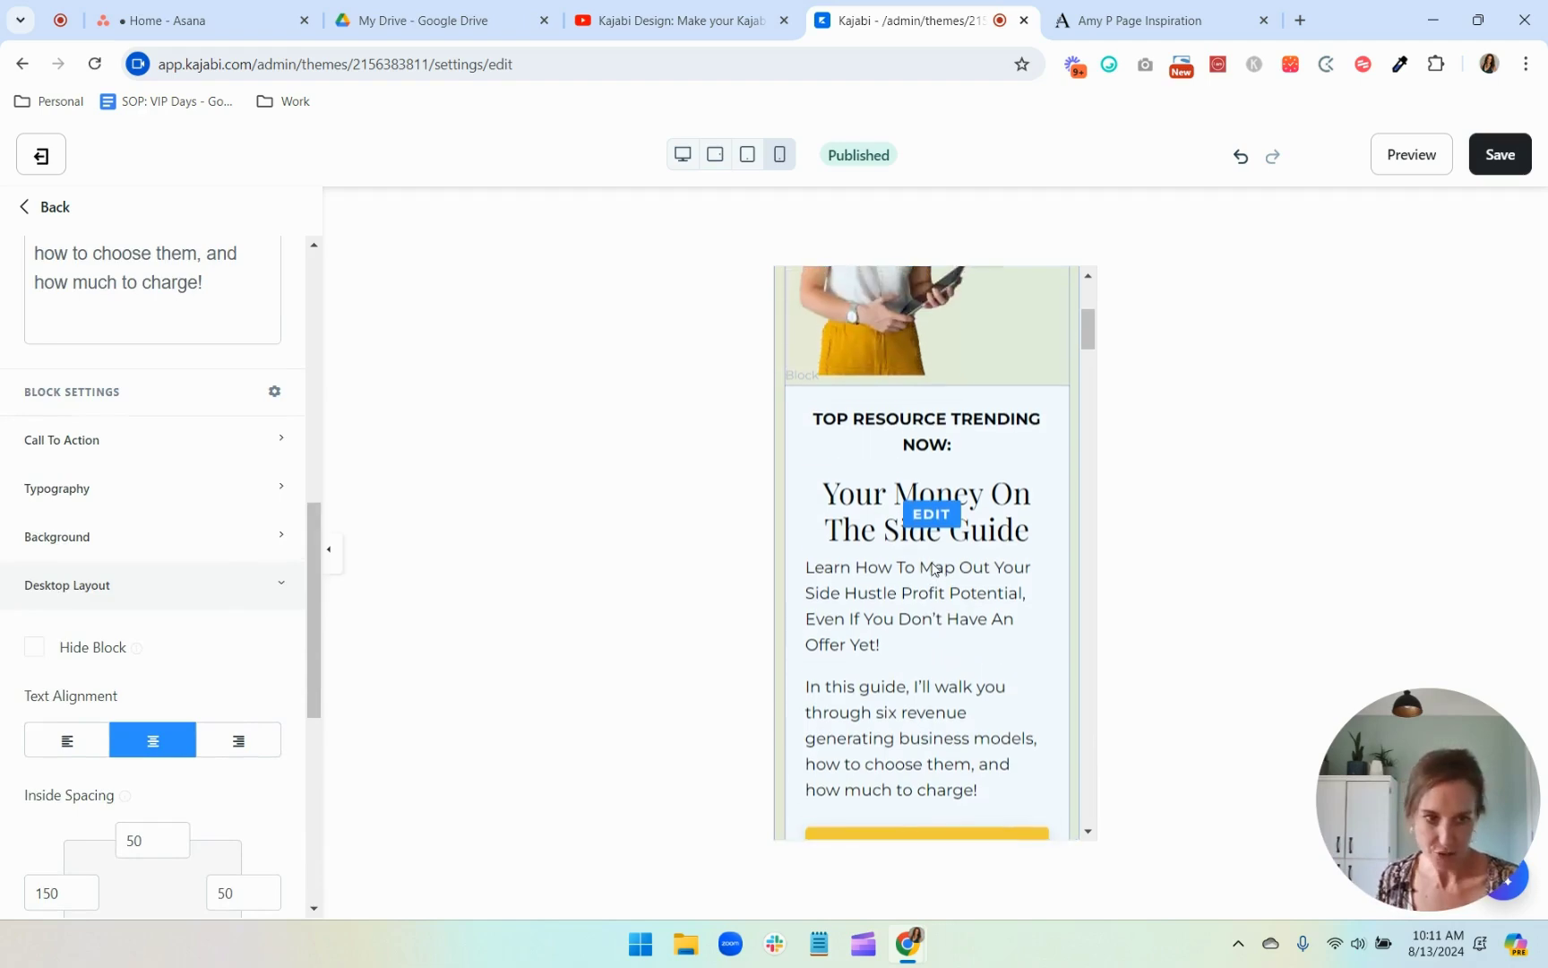
left_click(283, 586)
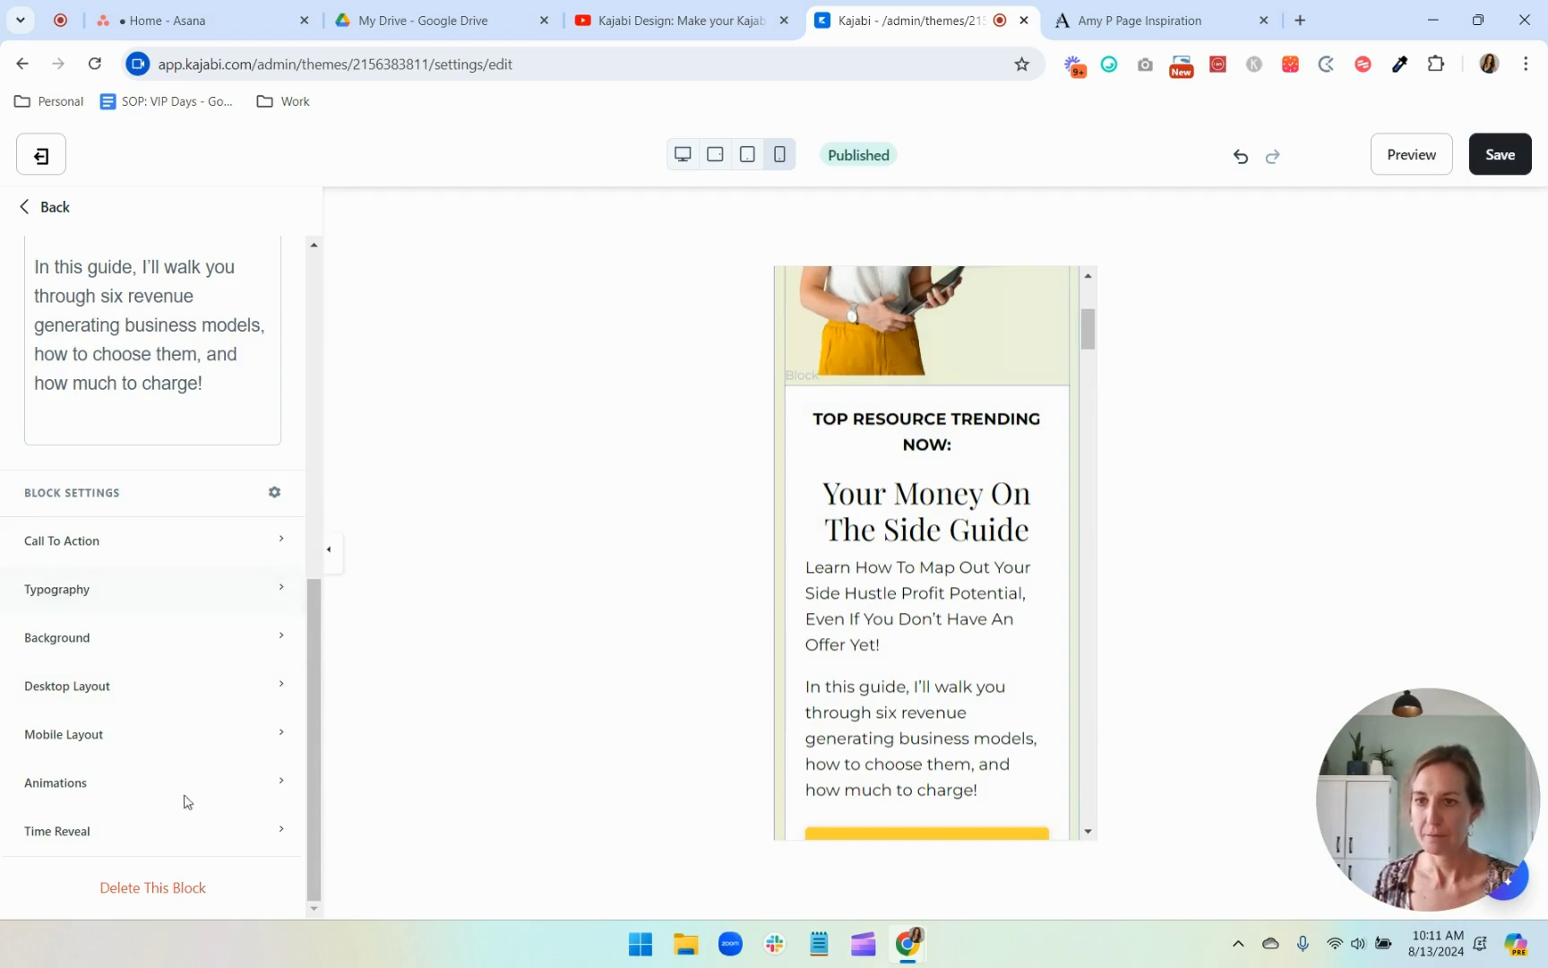
Step: Check the Hero text block's mobile text alignment and spacing settings, and return to the Hero section
left_click(193, 733)
scroll(179, 722, "down", 5)
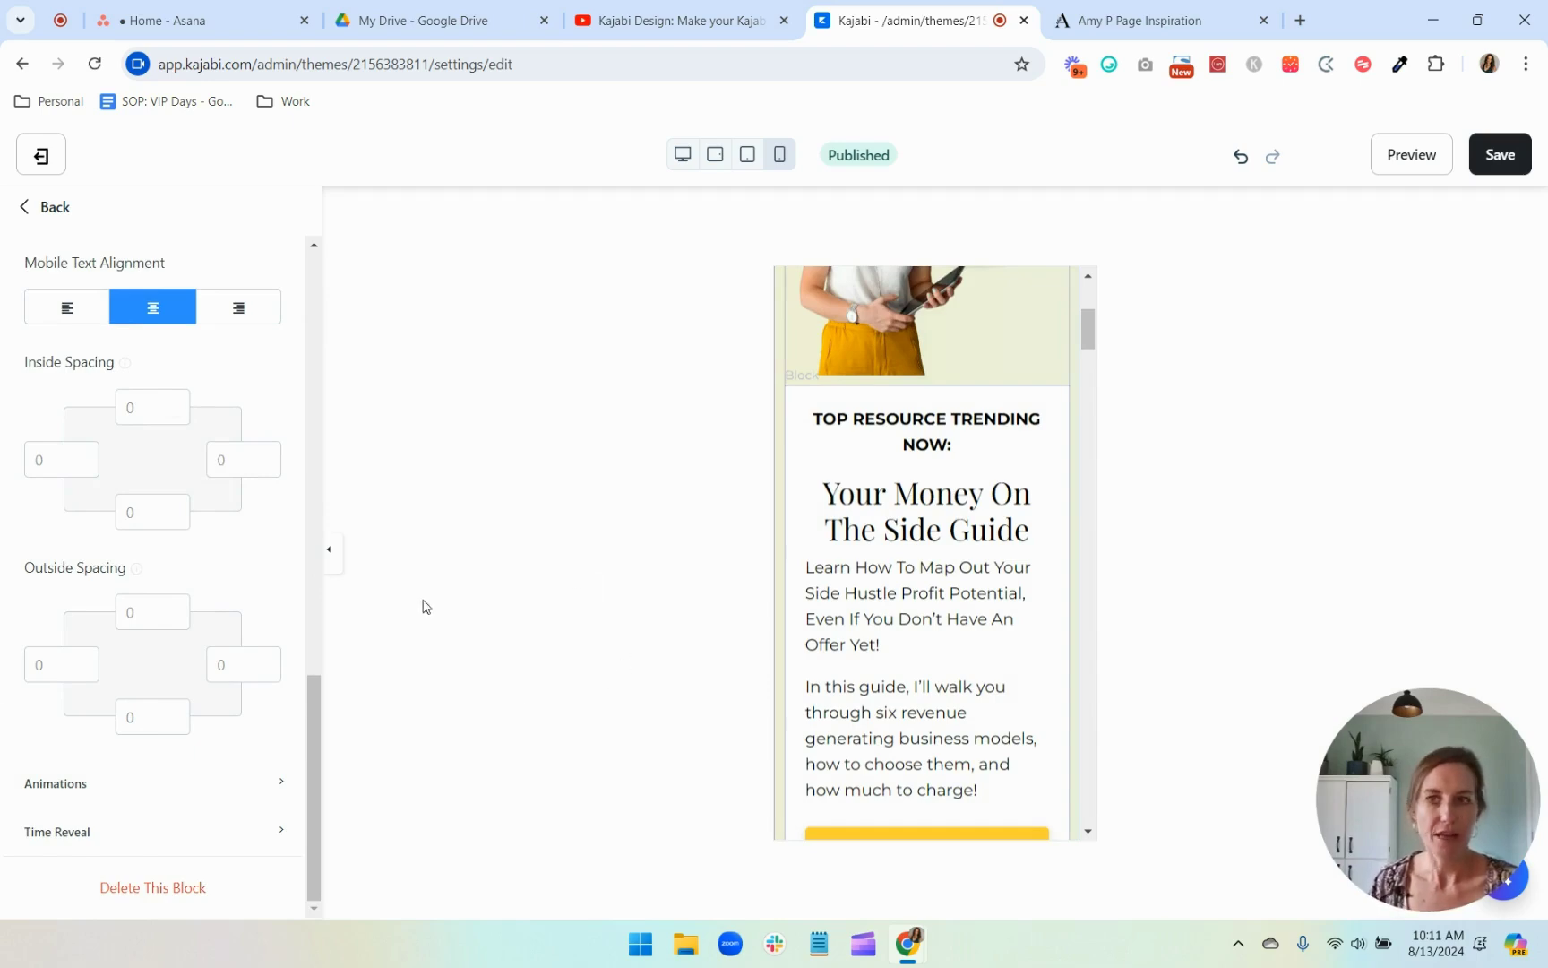
left_click(55, 209)
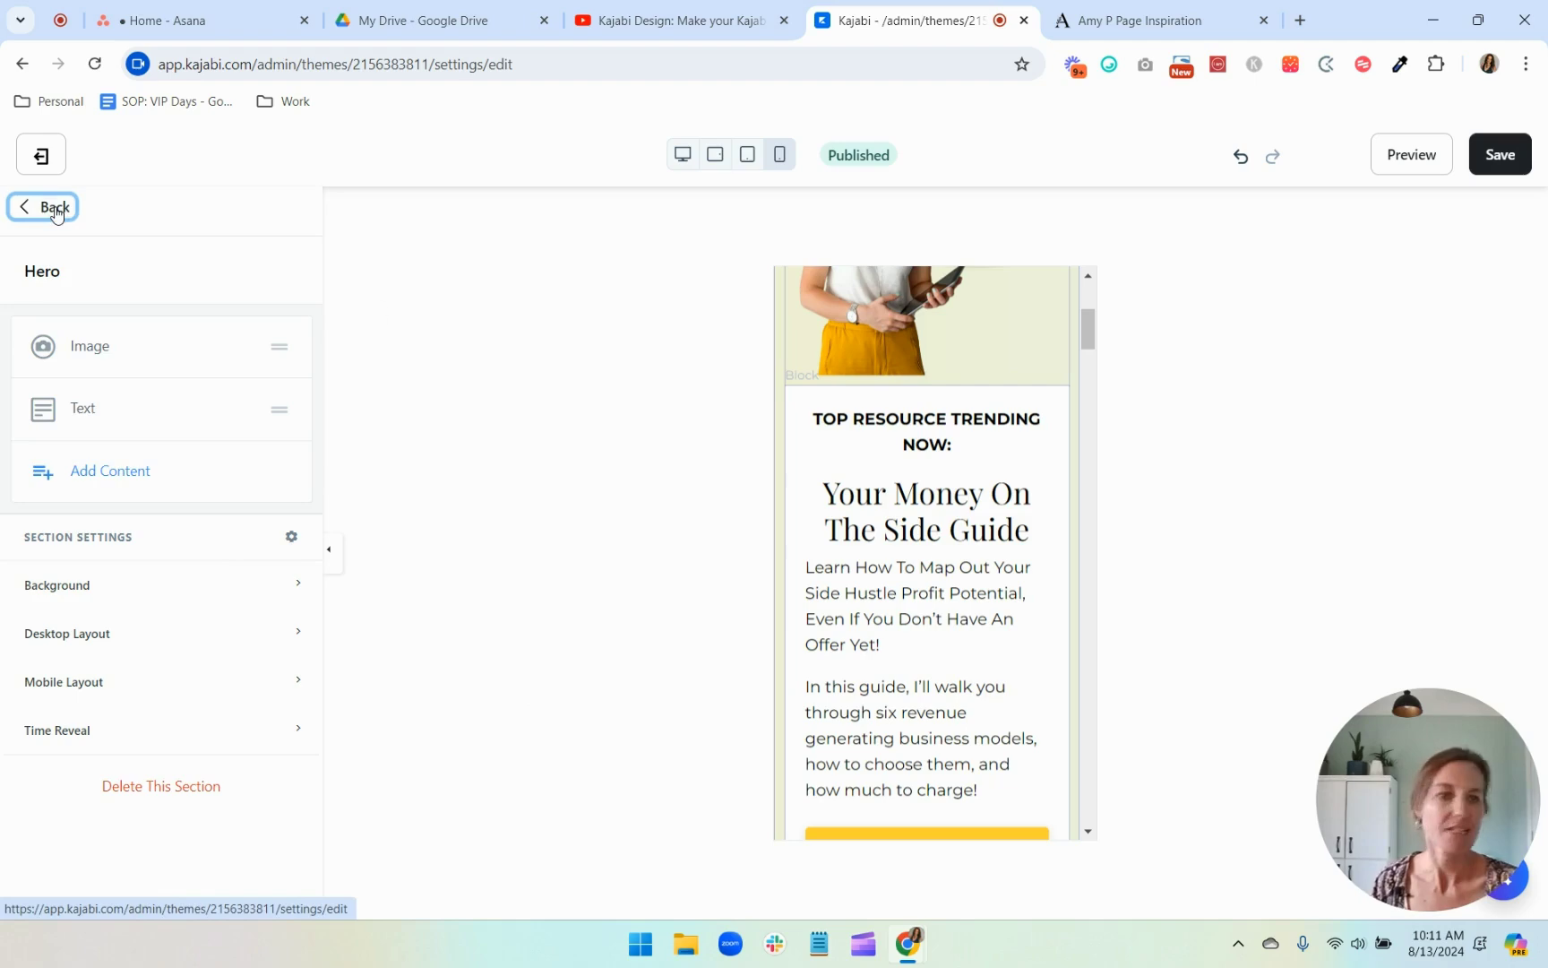
Step: Compare the Hero in the desktop preview with its mobile view, continuing down to the start of the Freebies & Resources section
left_click(1411, 155)
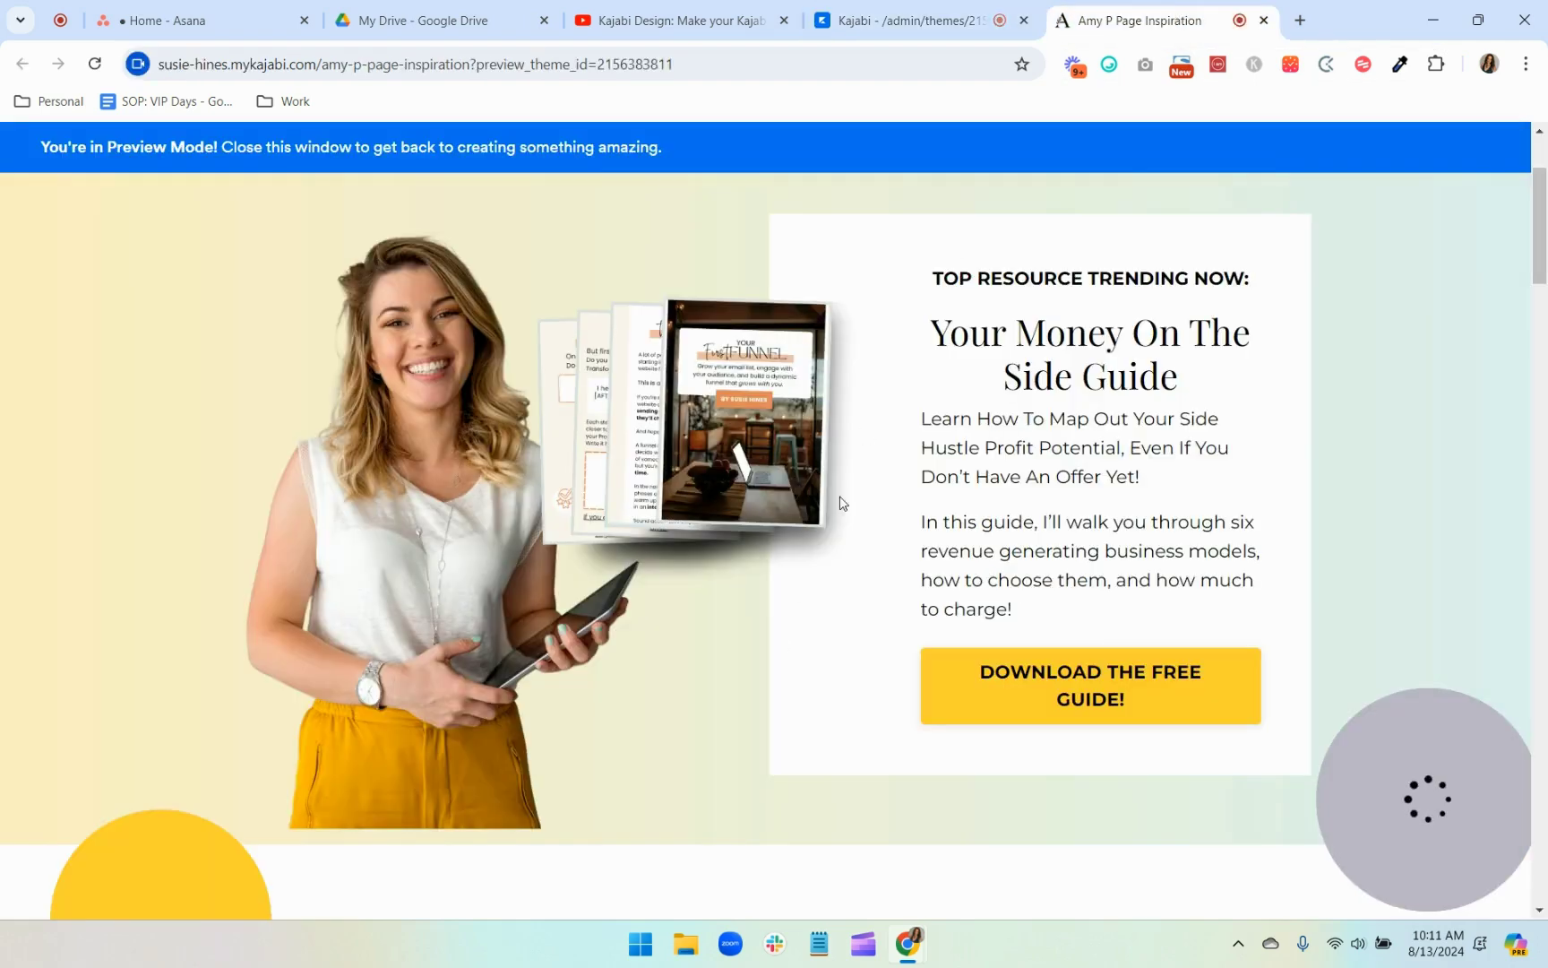
left_click(918, 19)
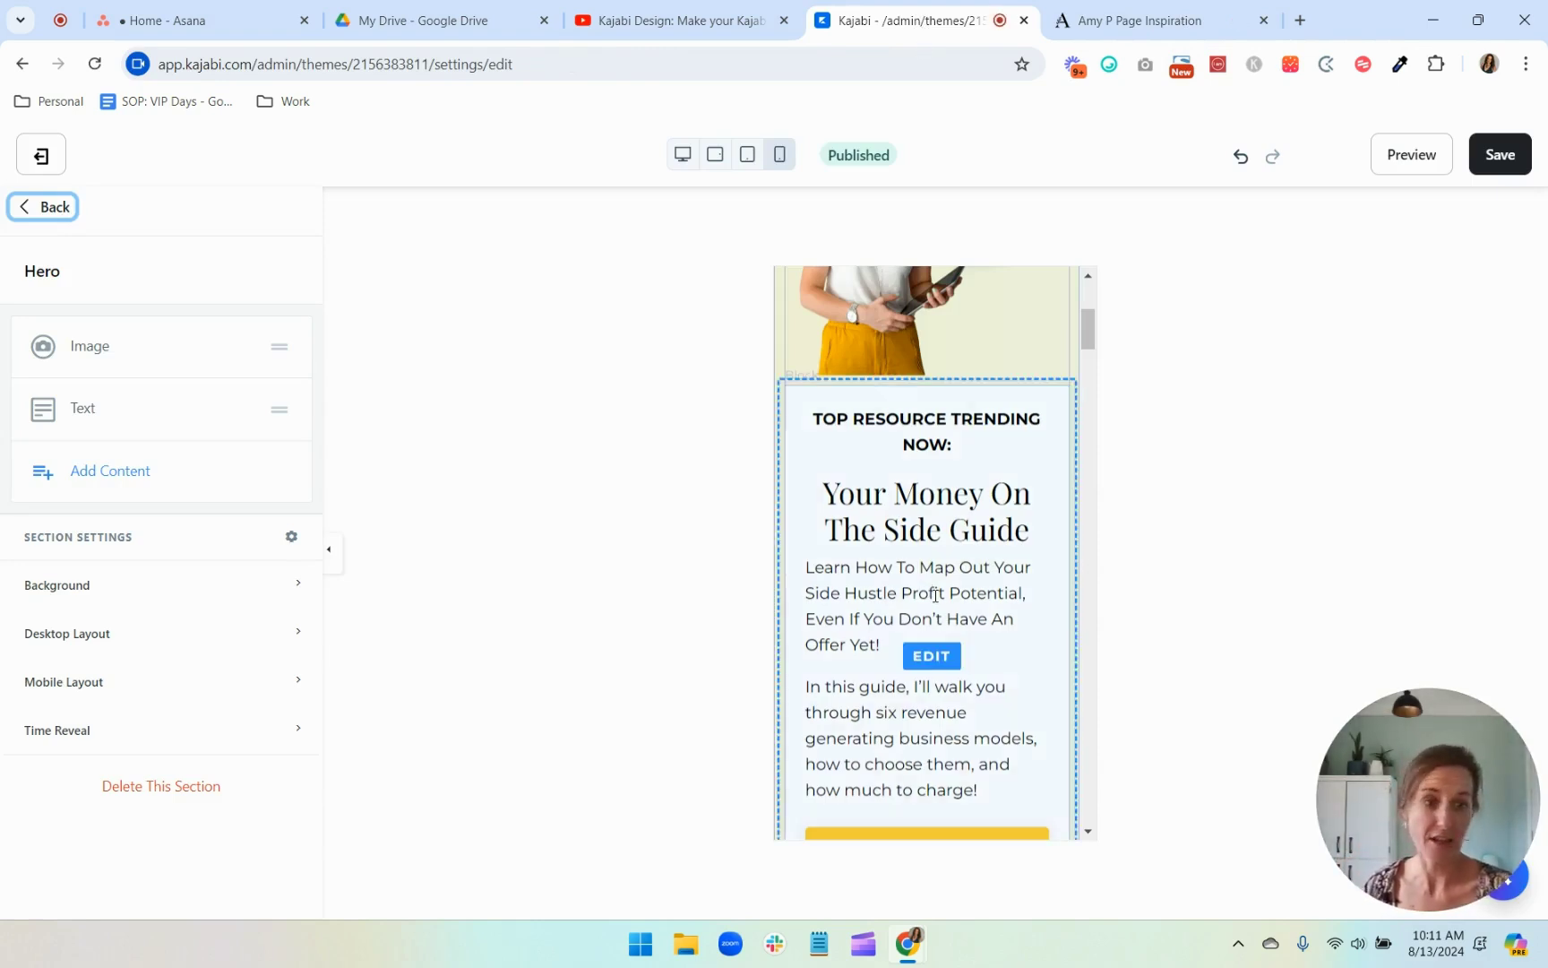
scroll(934, 594, "down", 5)
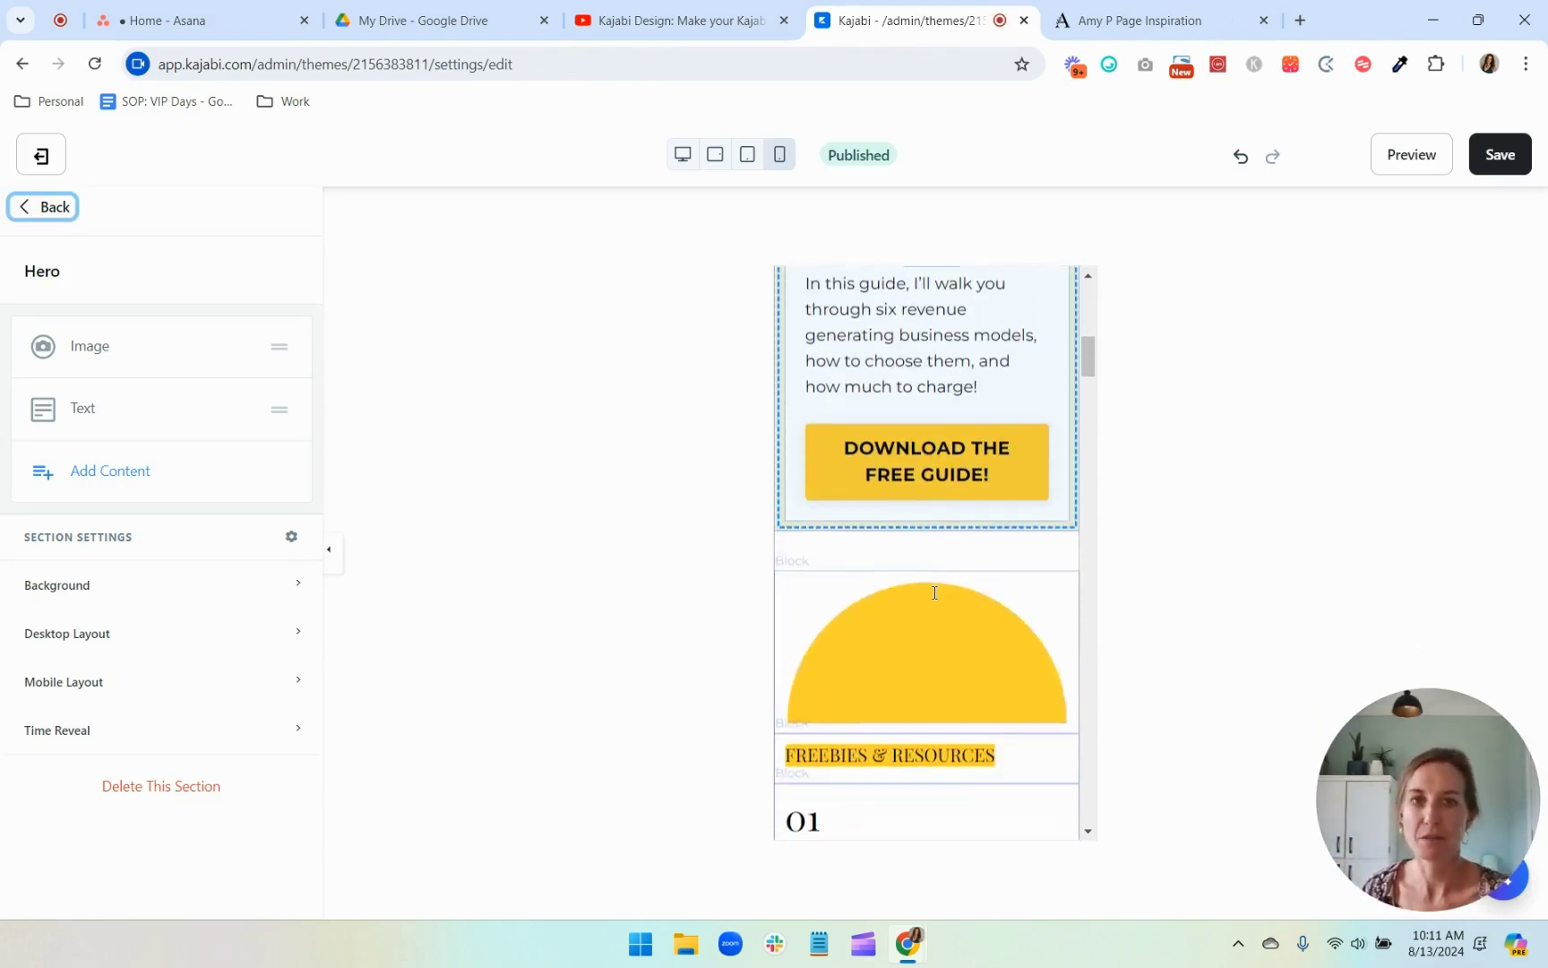
Step: Compare how the Freebies & Resources section's blocks stack on mobile with their arrangement in the desktop preview page, and return to the page editor
scroll(934, 592, "down", 4)
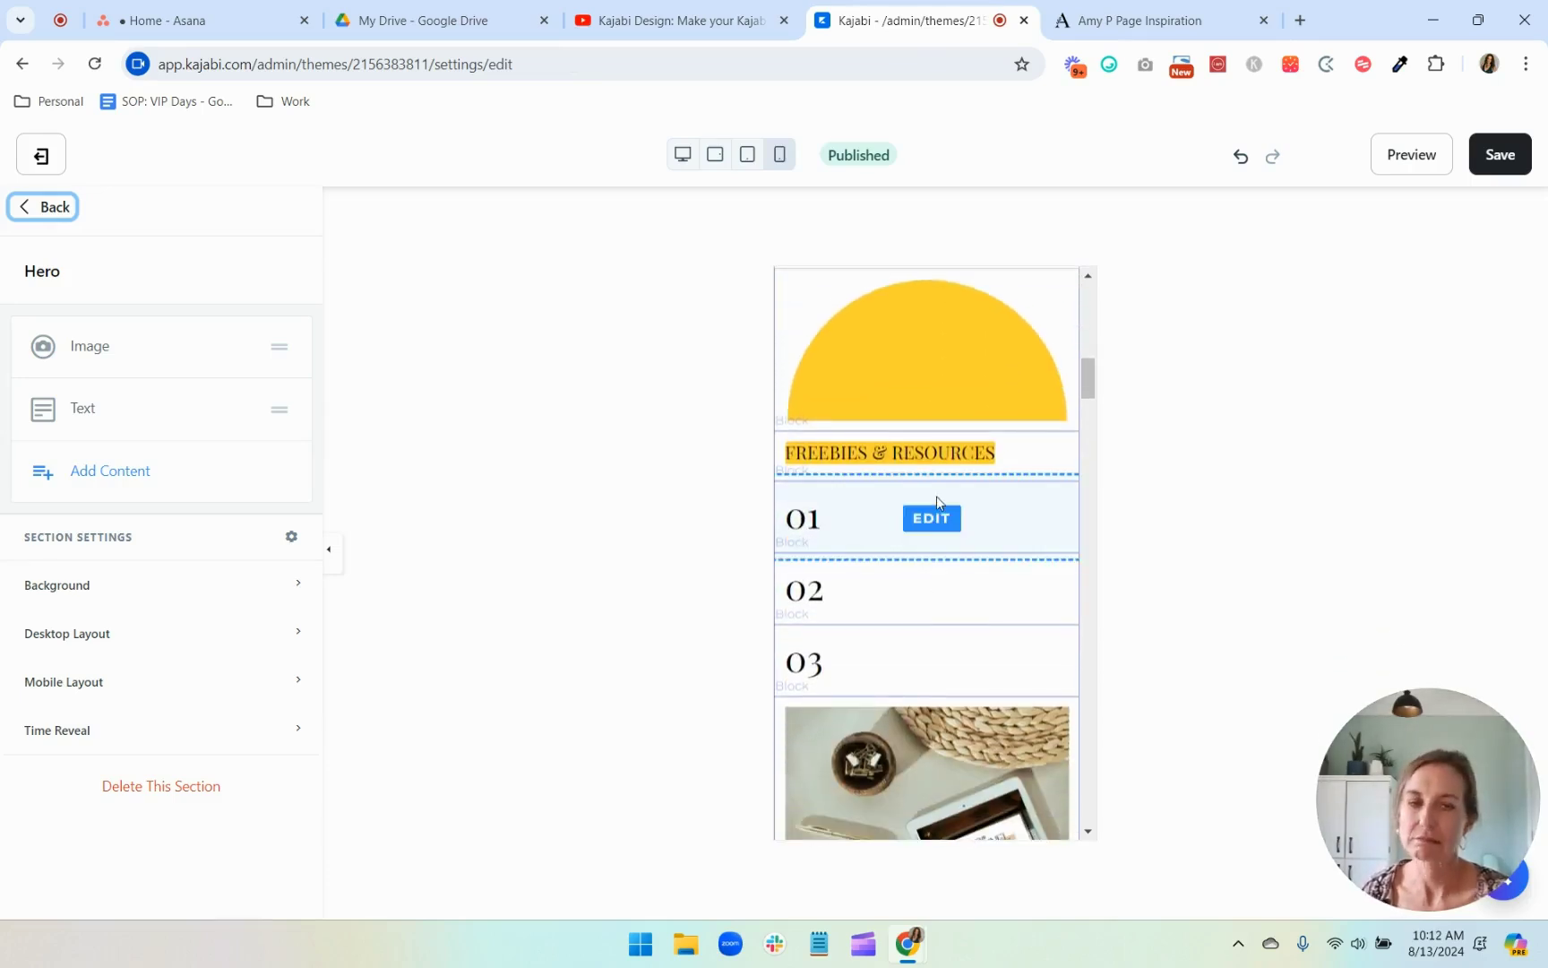
left_click(52, 208)
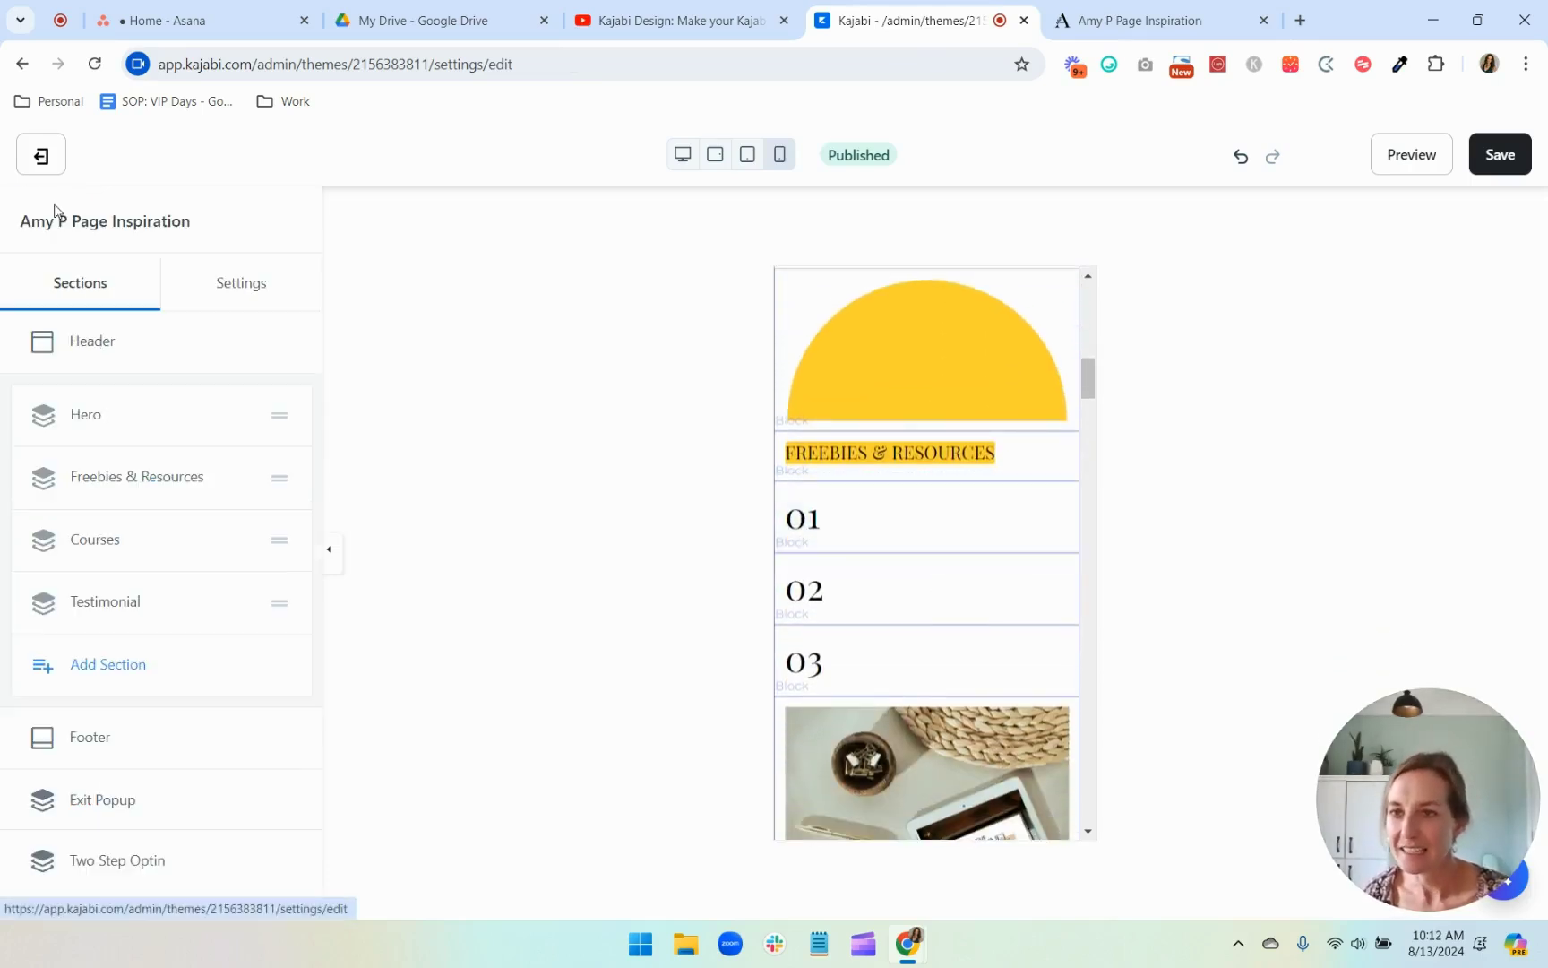
left_click(95, 480)
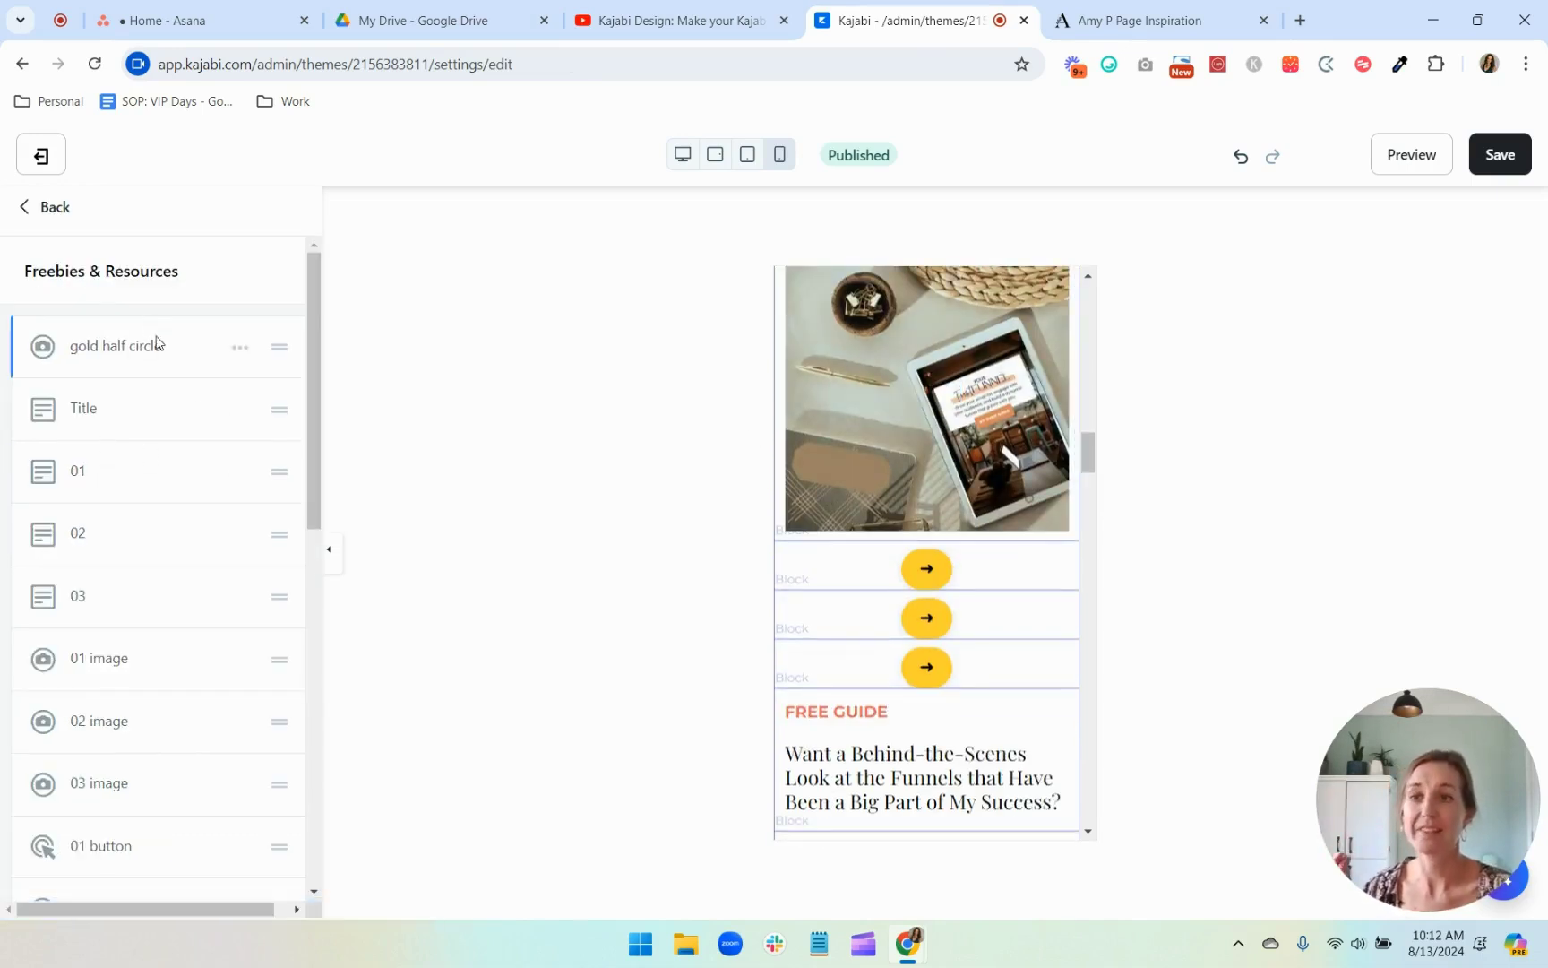
scroll(171, 752, "down", 3)
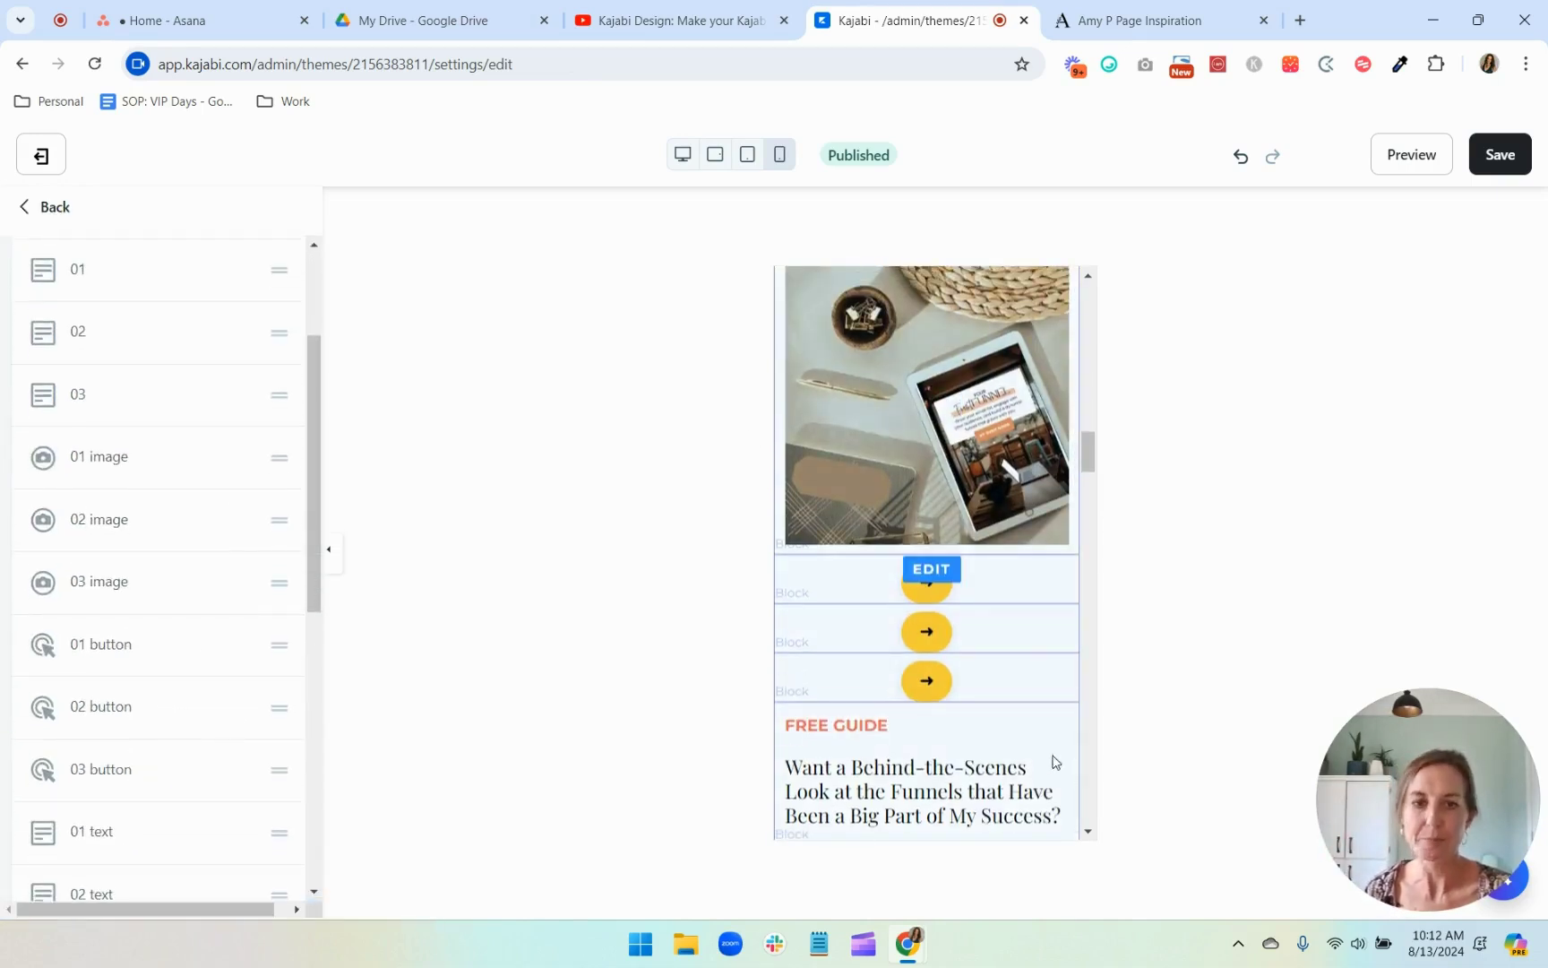
scroll(1030, 752, "up", 6)
left_click(1129, 20)
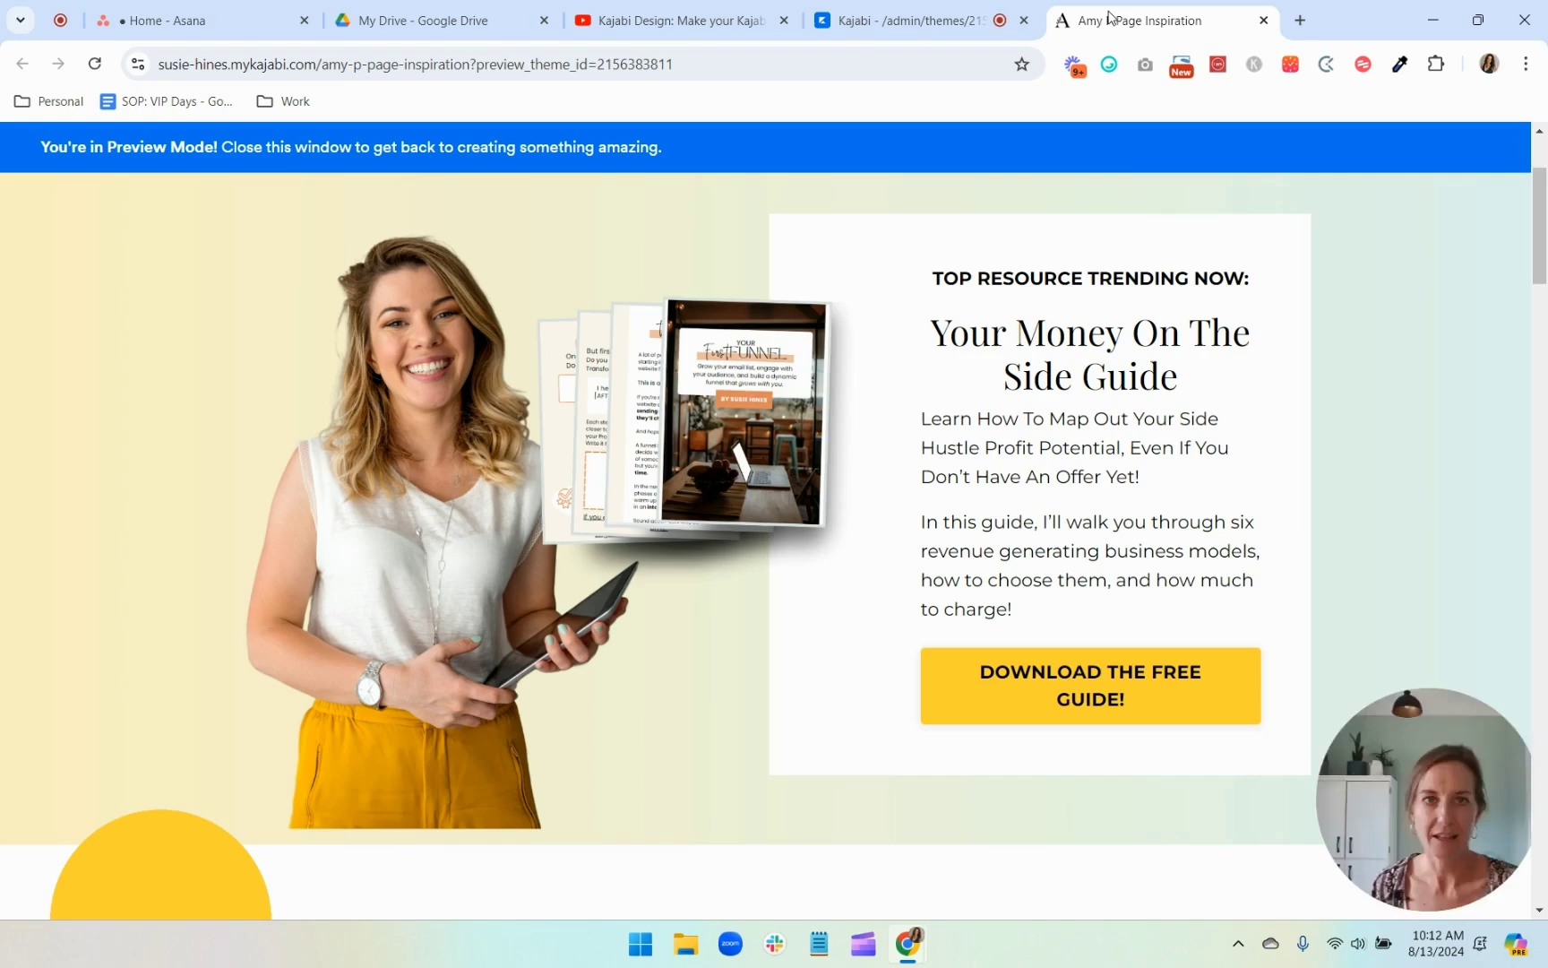
scroll(1098, 394, "down", 5)
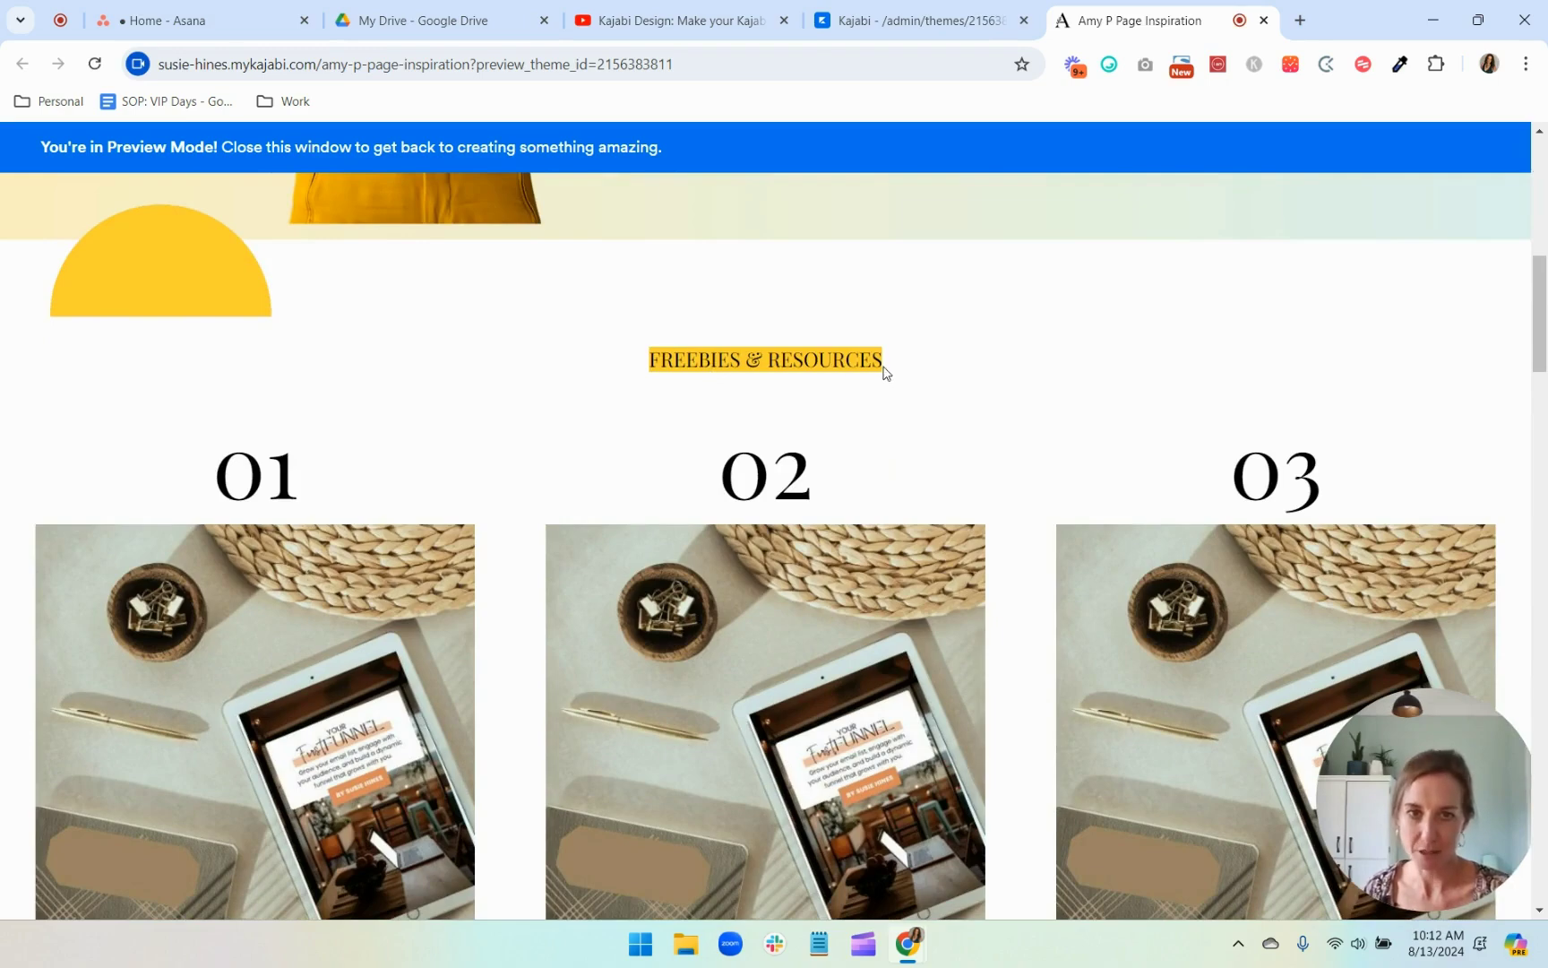
scroll(884, 371, "down", 1)
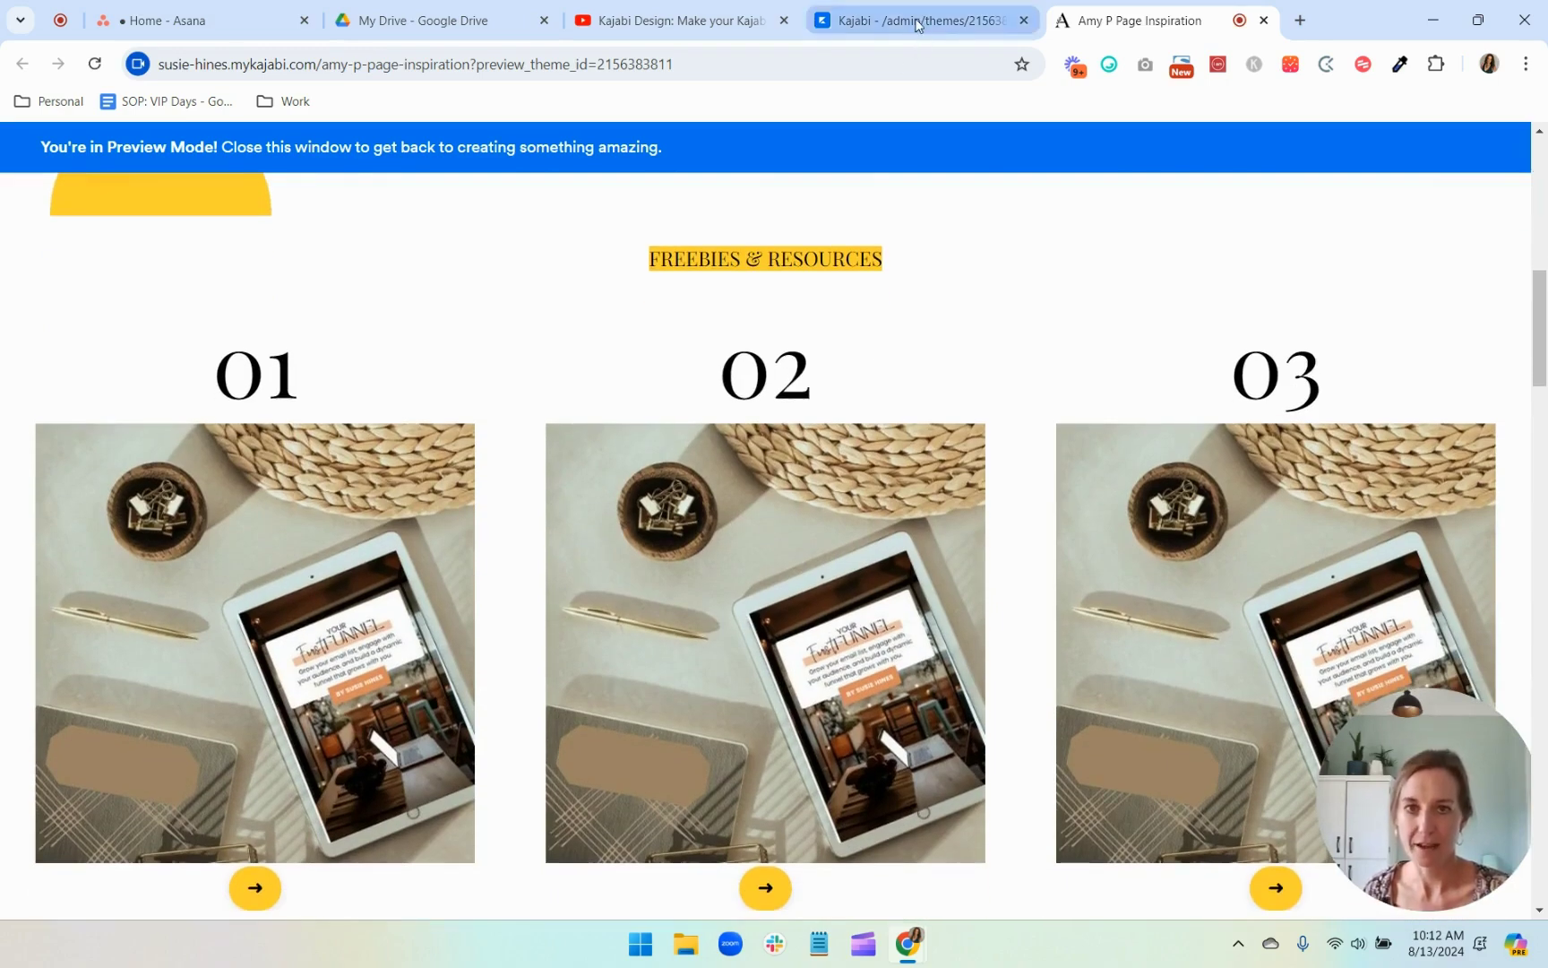
left_click(917, 22)
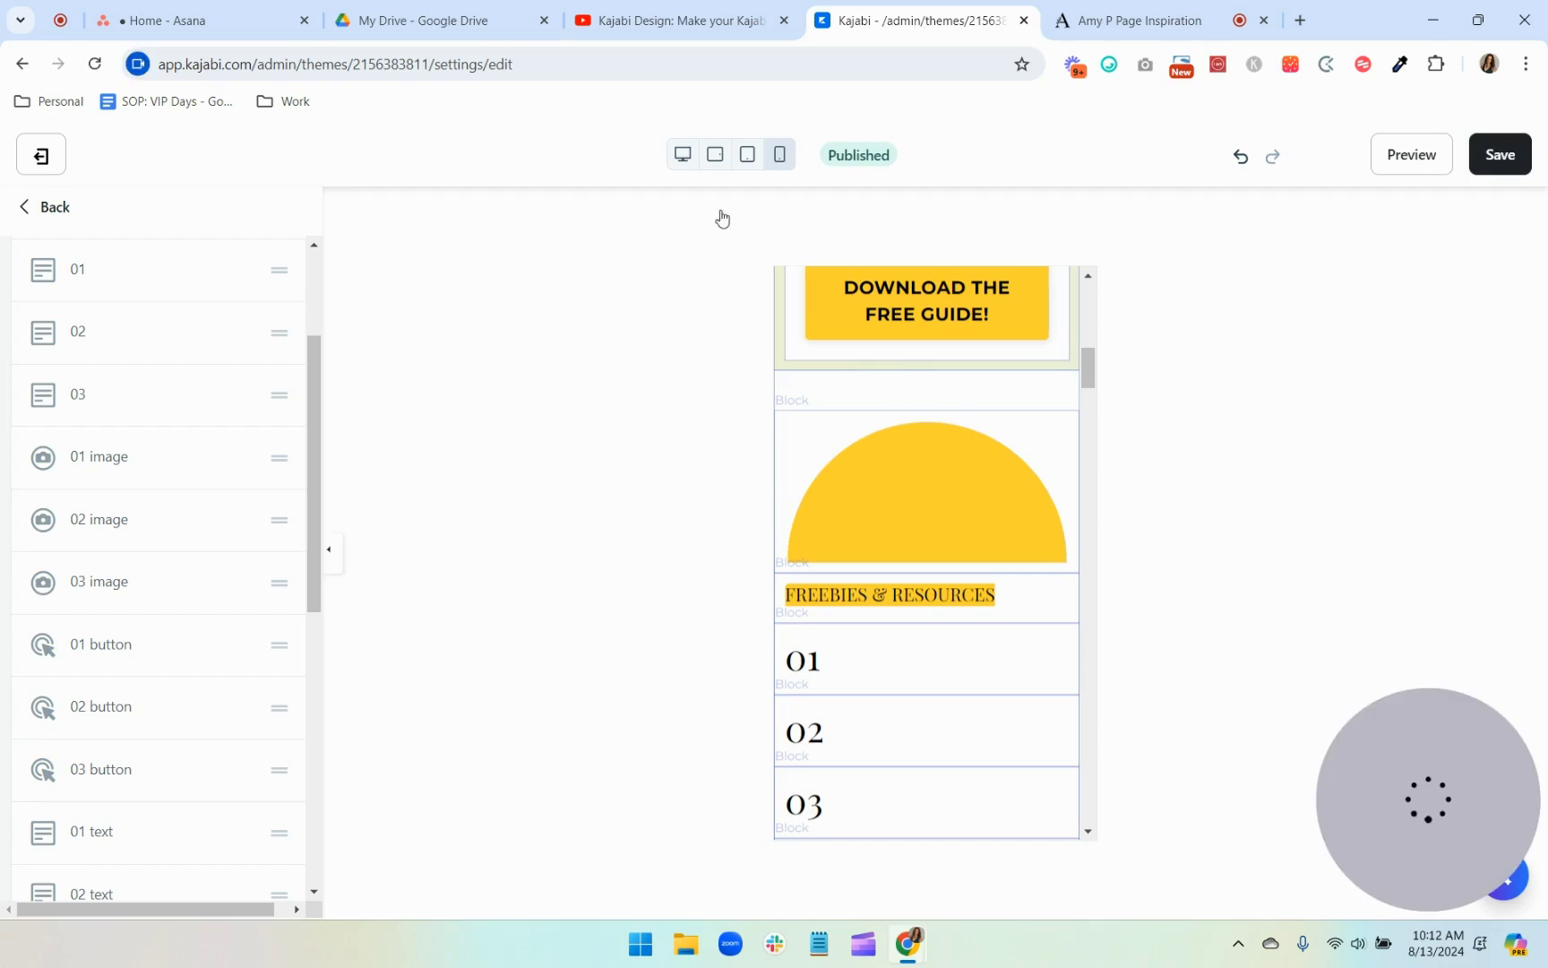
Step: Switch the editor to the desktop view and examine the Freebies & Resources columns alongside the section's list of content blocks
left_click(683, 154)
scroll(190, 478, "up", 2)
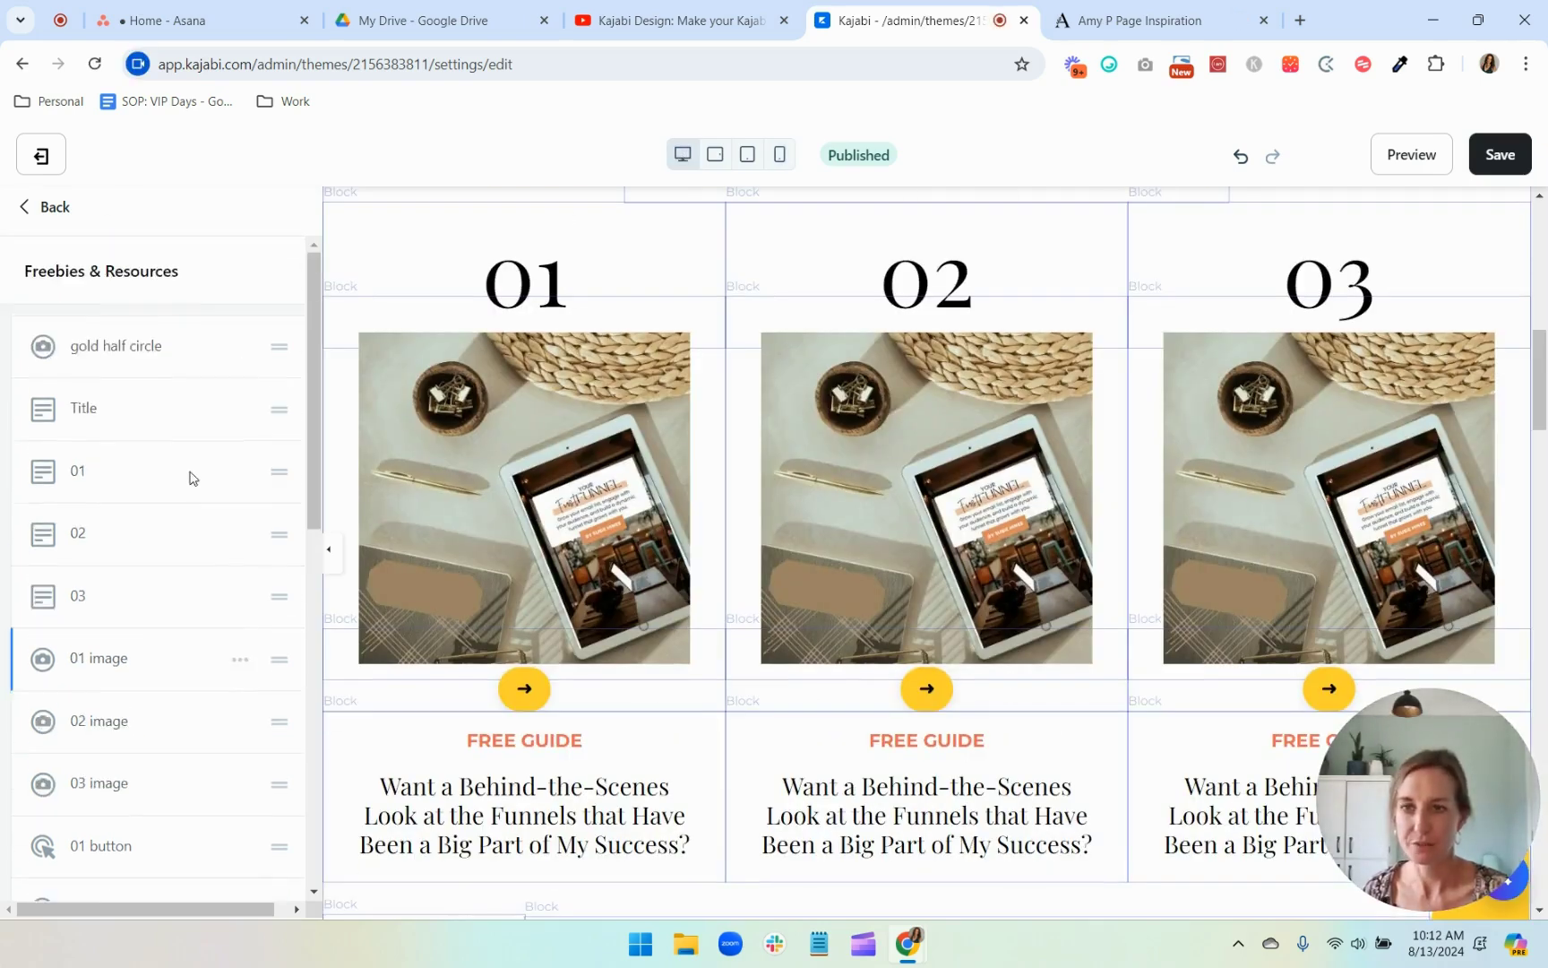
scroll(674, 589, "up", 5)
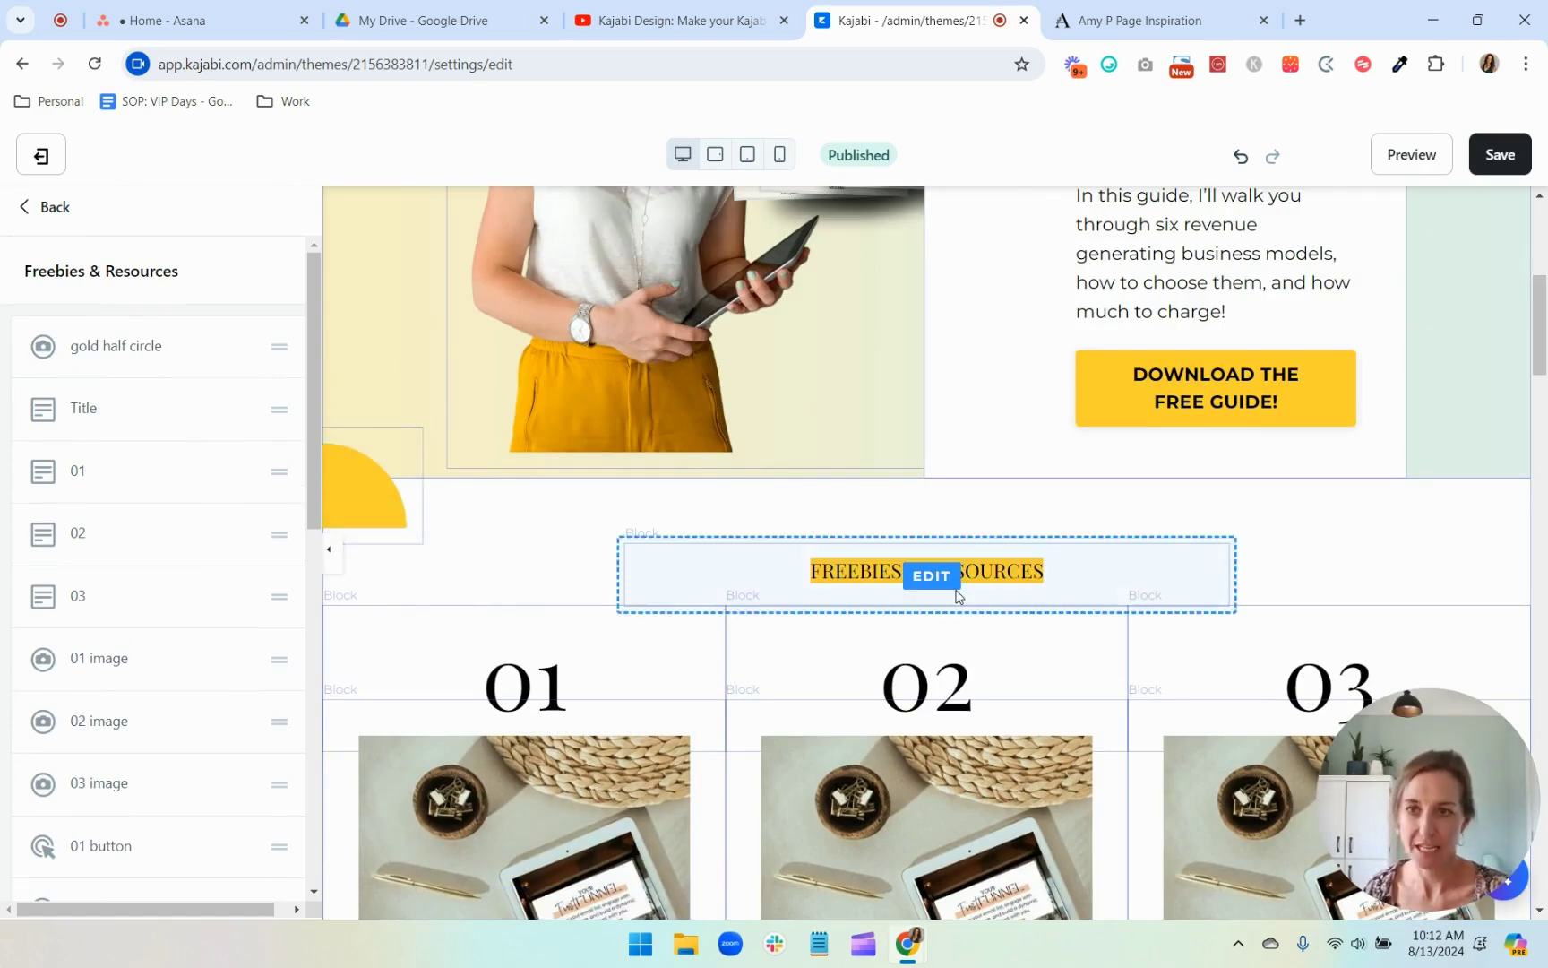
scroll(957, 596, "down", 3)
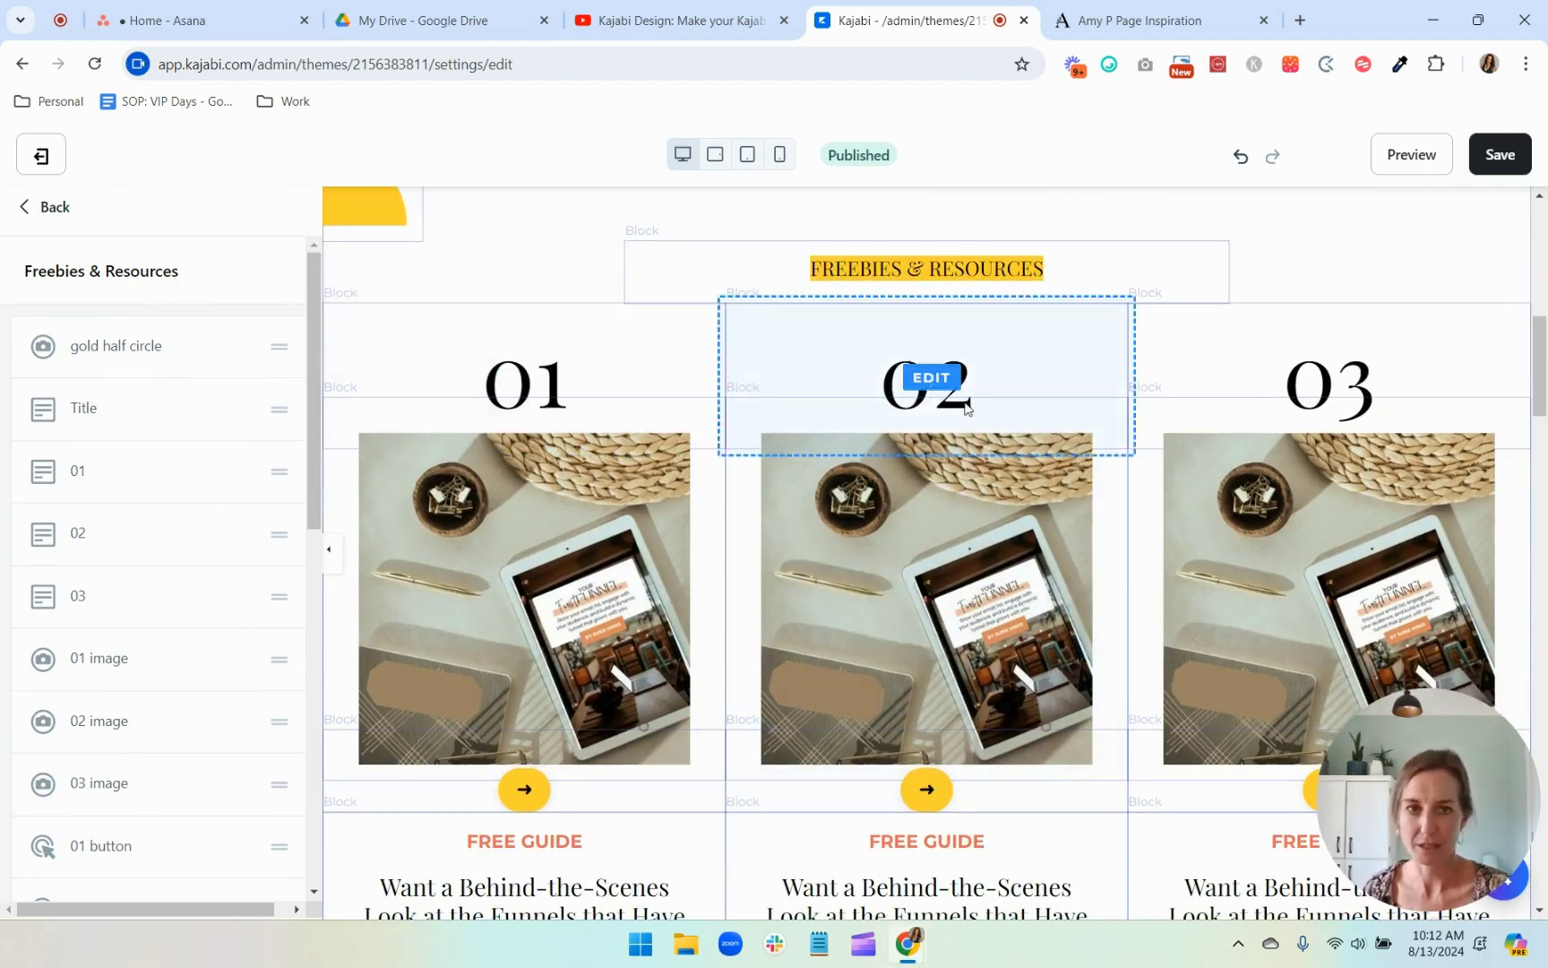
scroll(1344, 484, "down", 3)
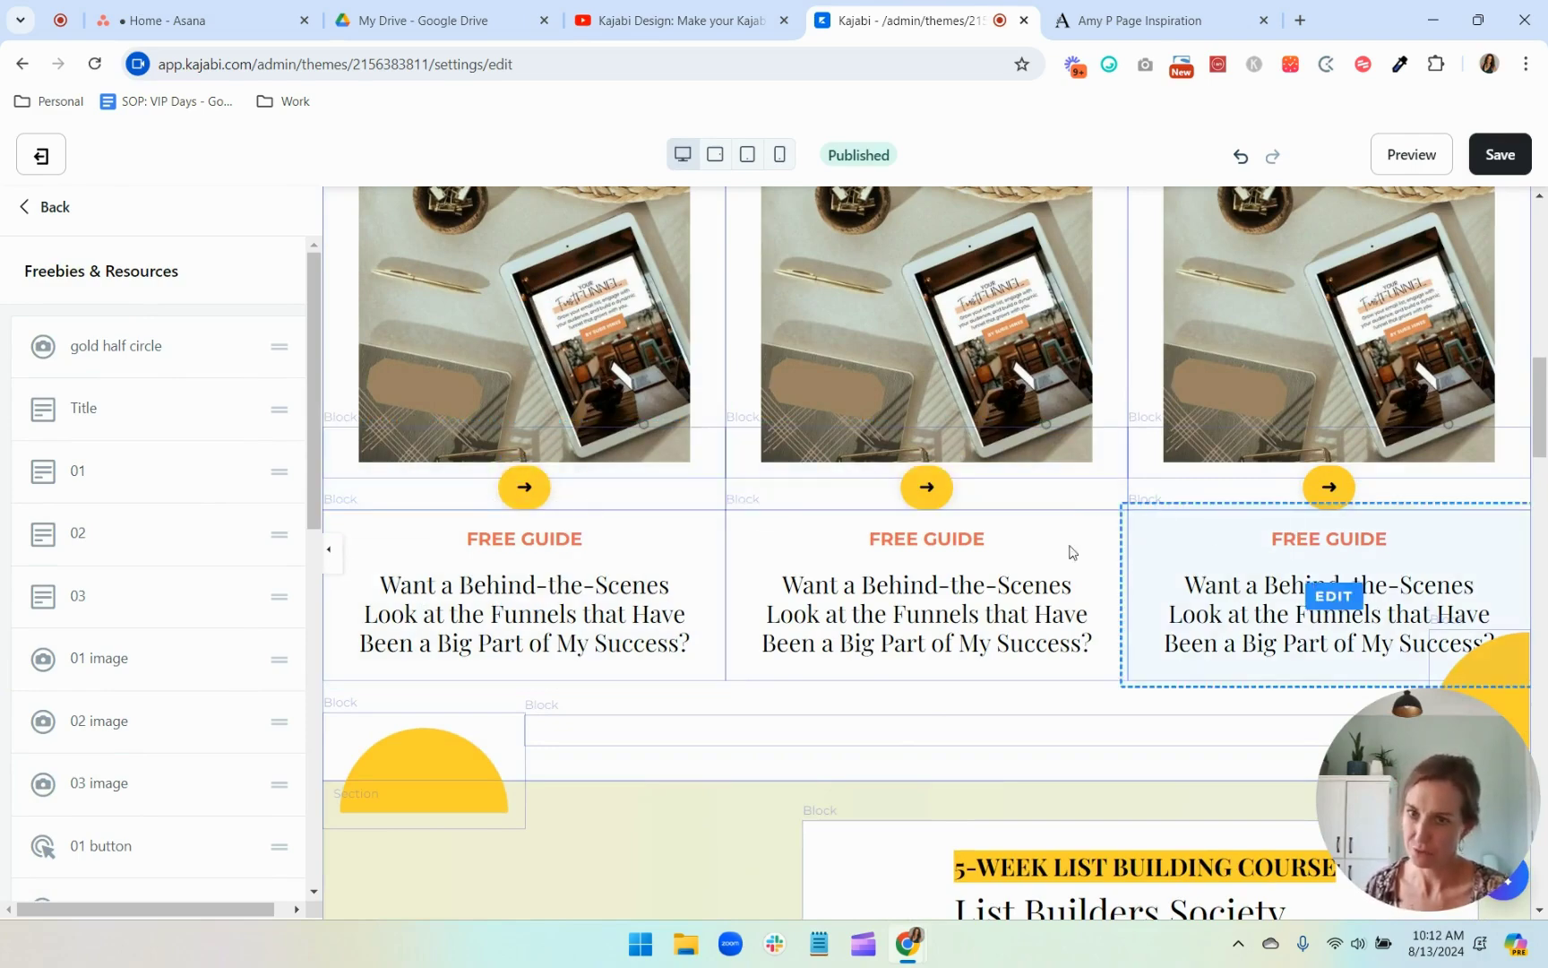
scroll(87, 574, "down", 6)
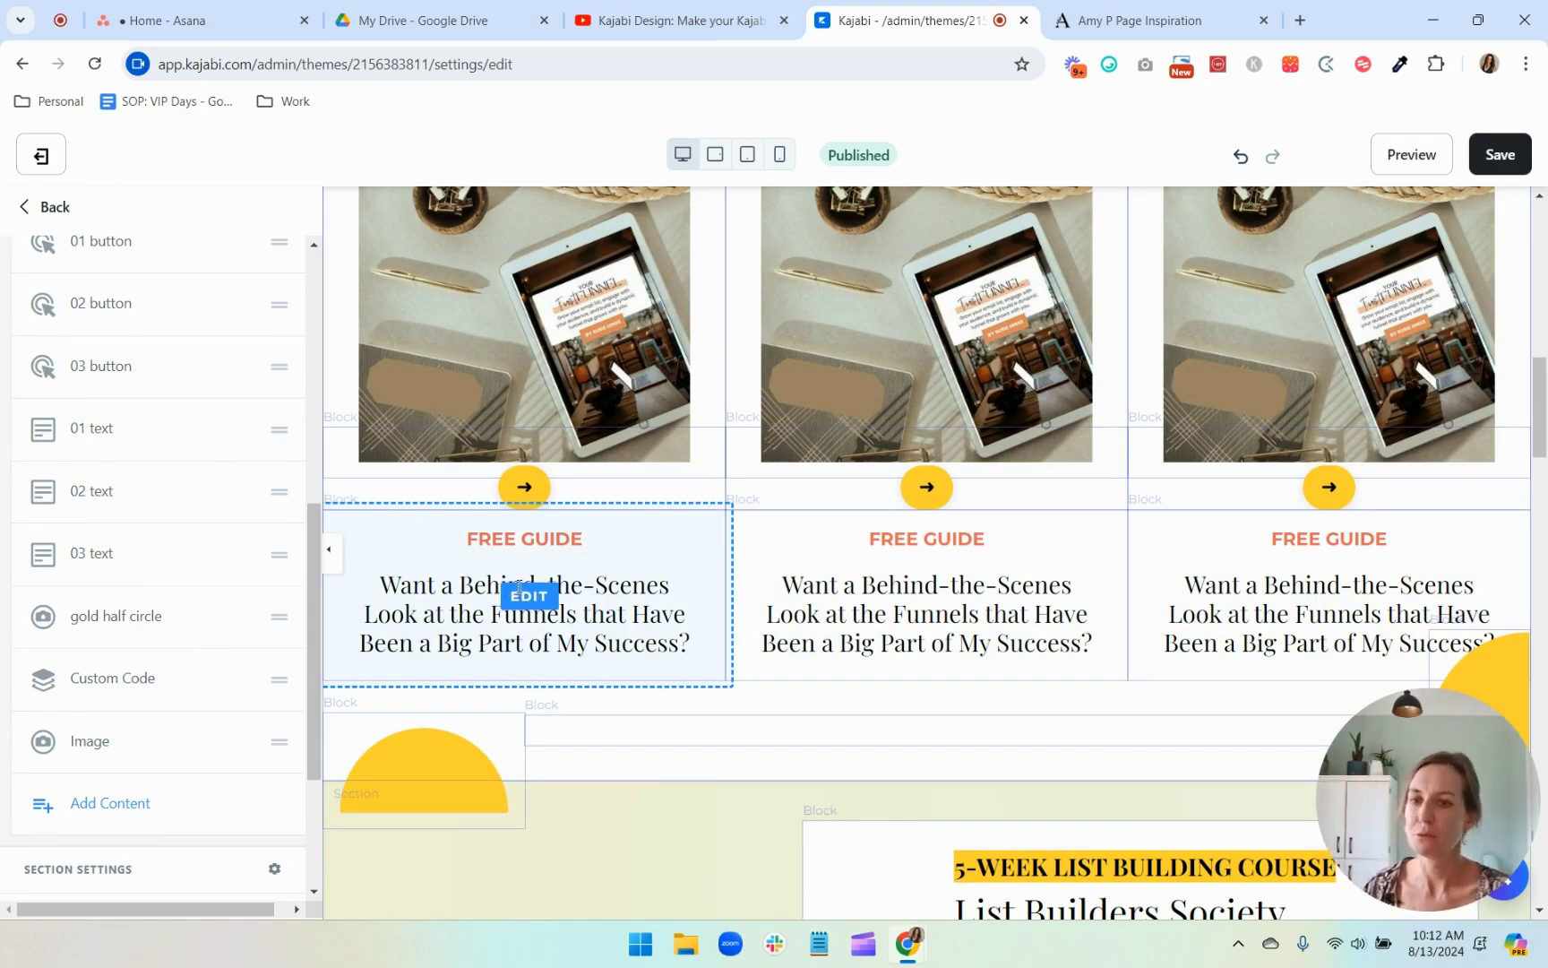
scroll(158, 573, "up", 6)
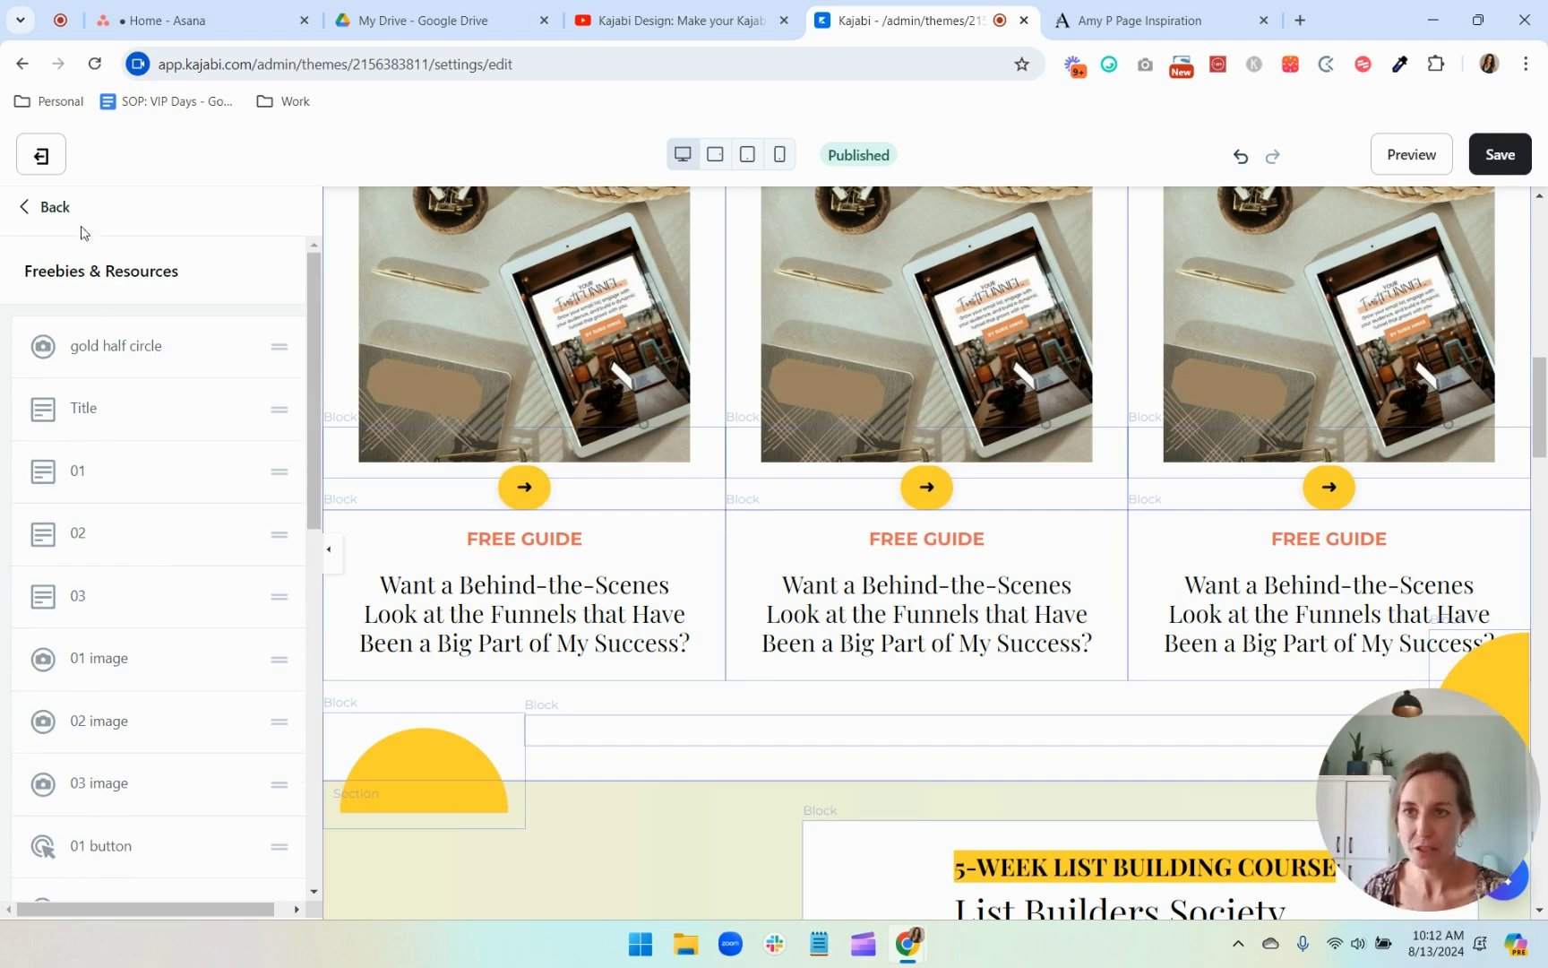
Step: Rename the Freebies & Resources section as "D: Freebies & Resources"
left_click(52, 207)
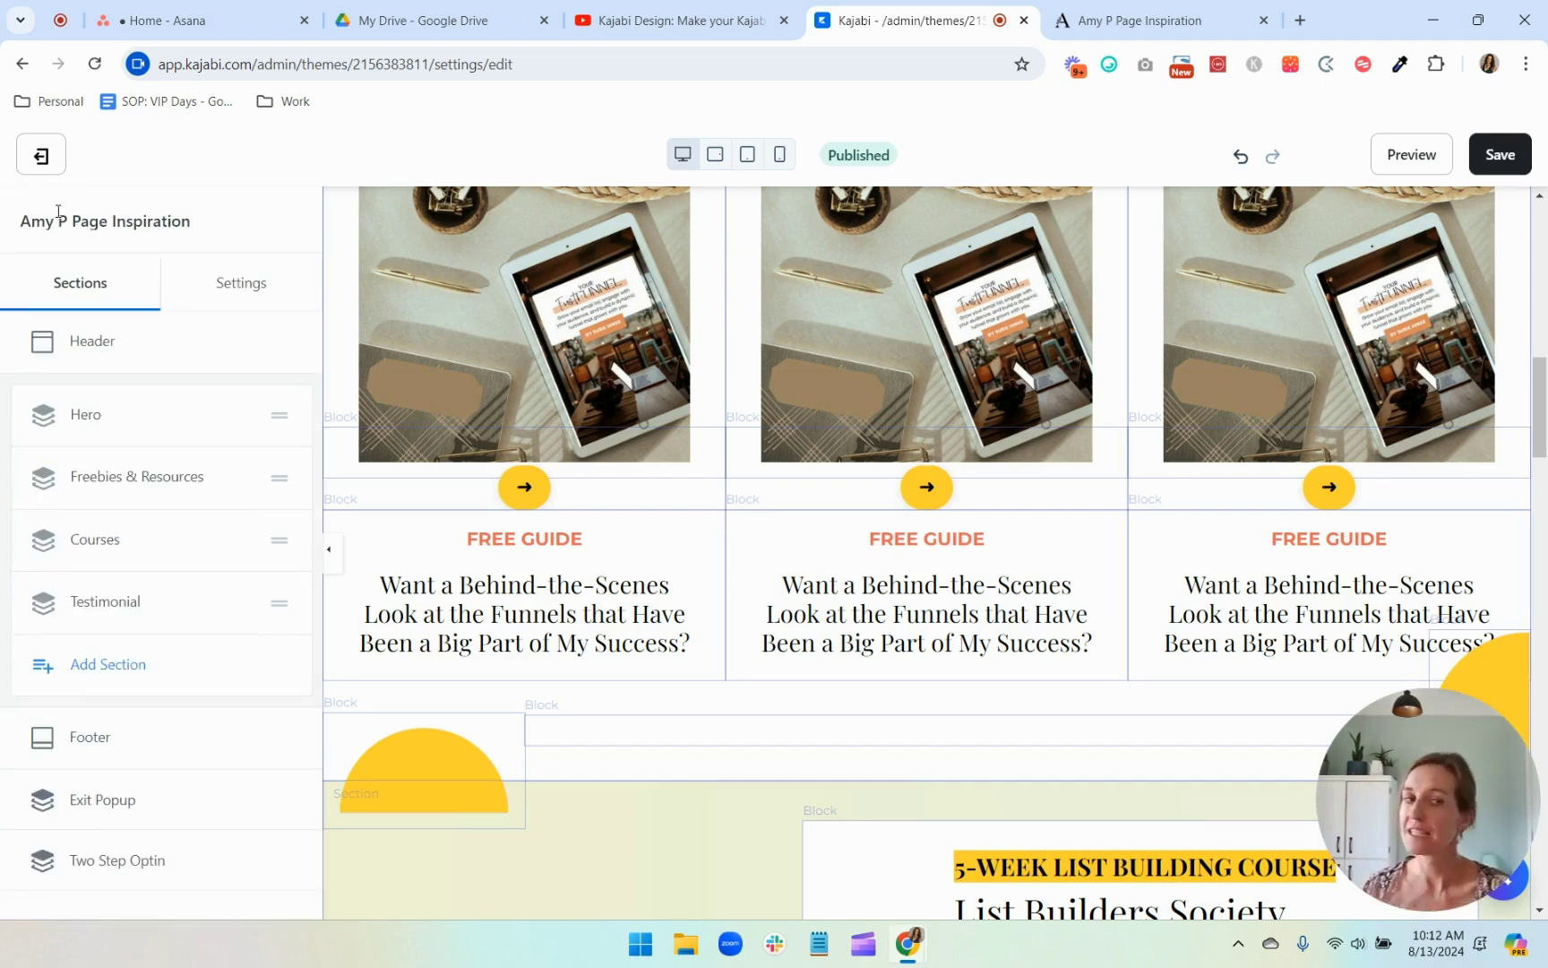
left_click(240, 482)
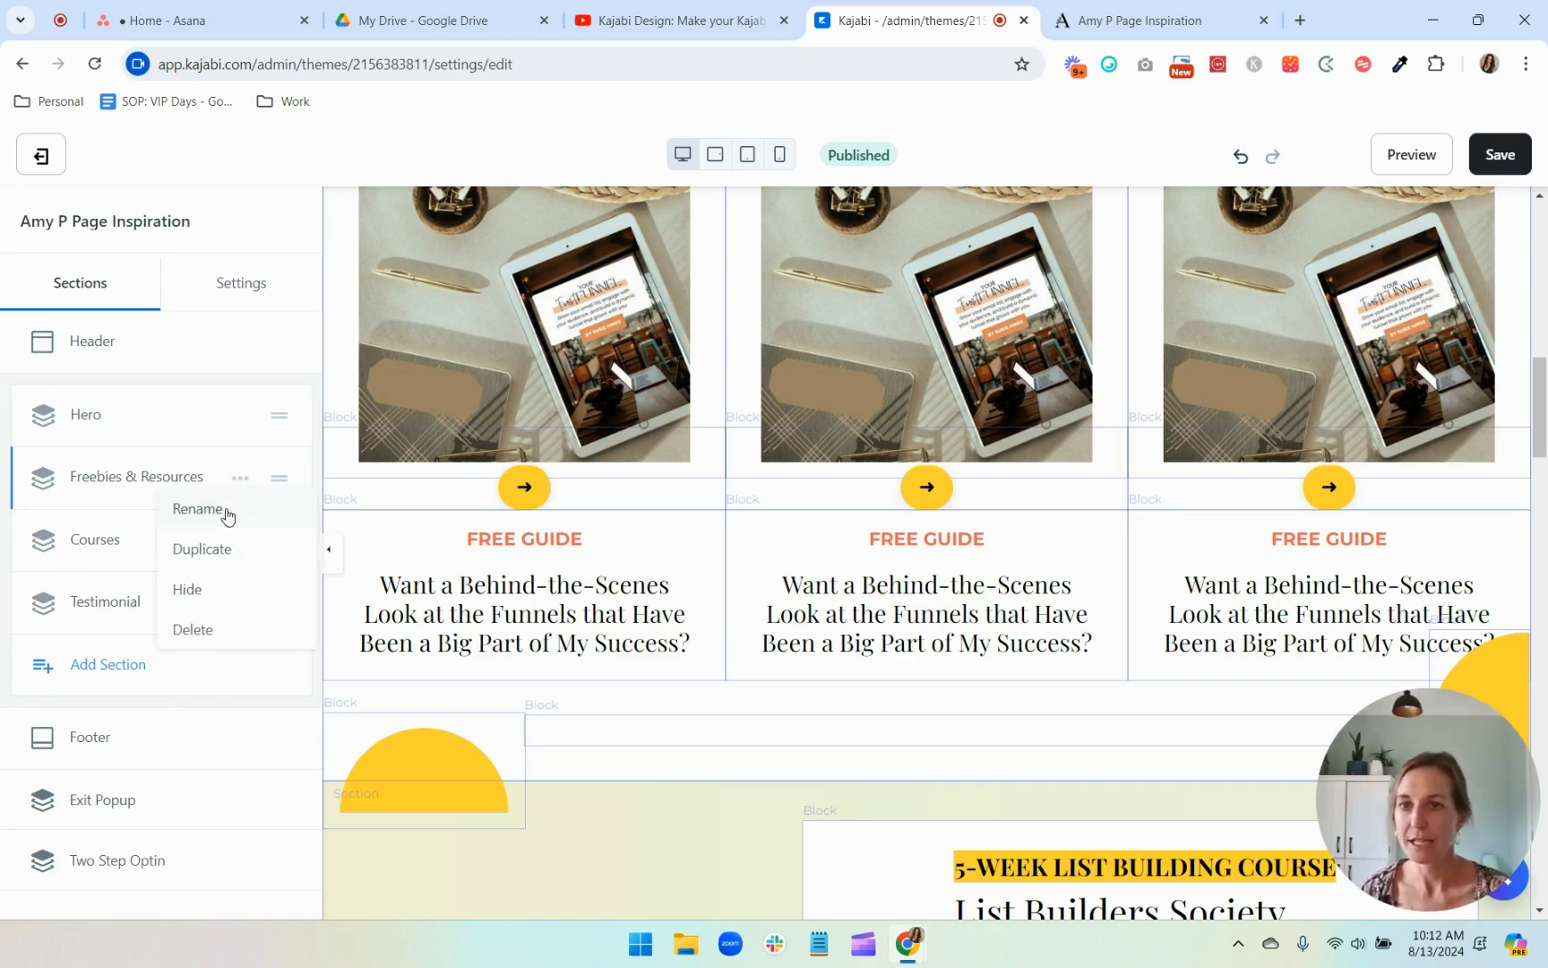
left_click(225, 512)
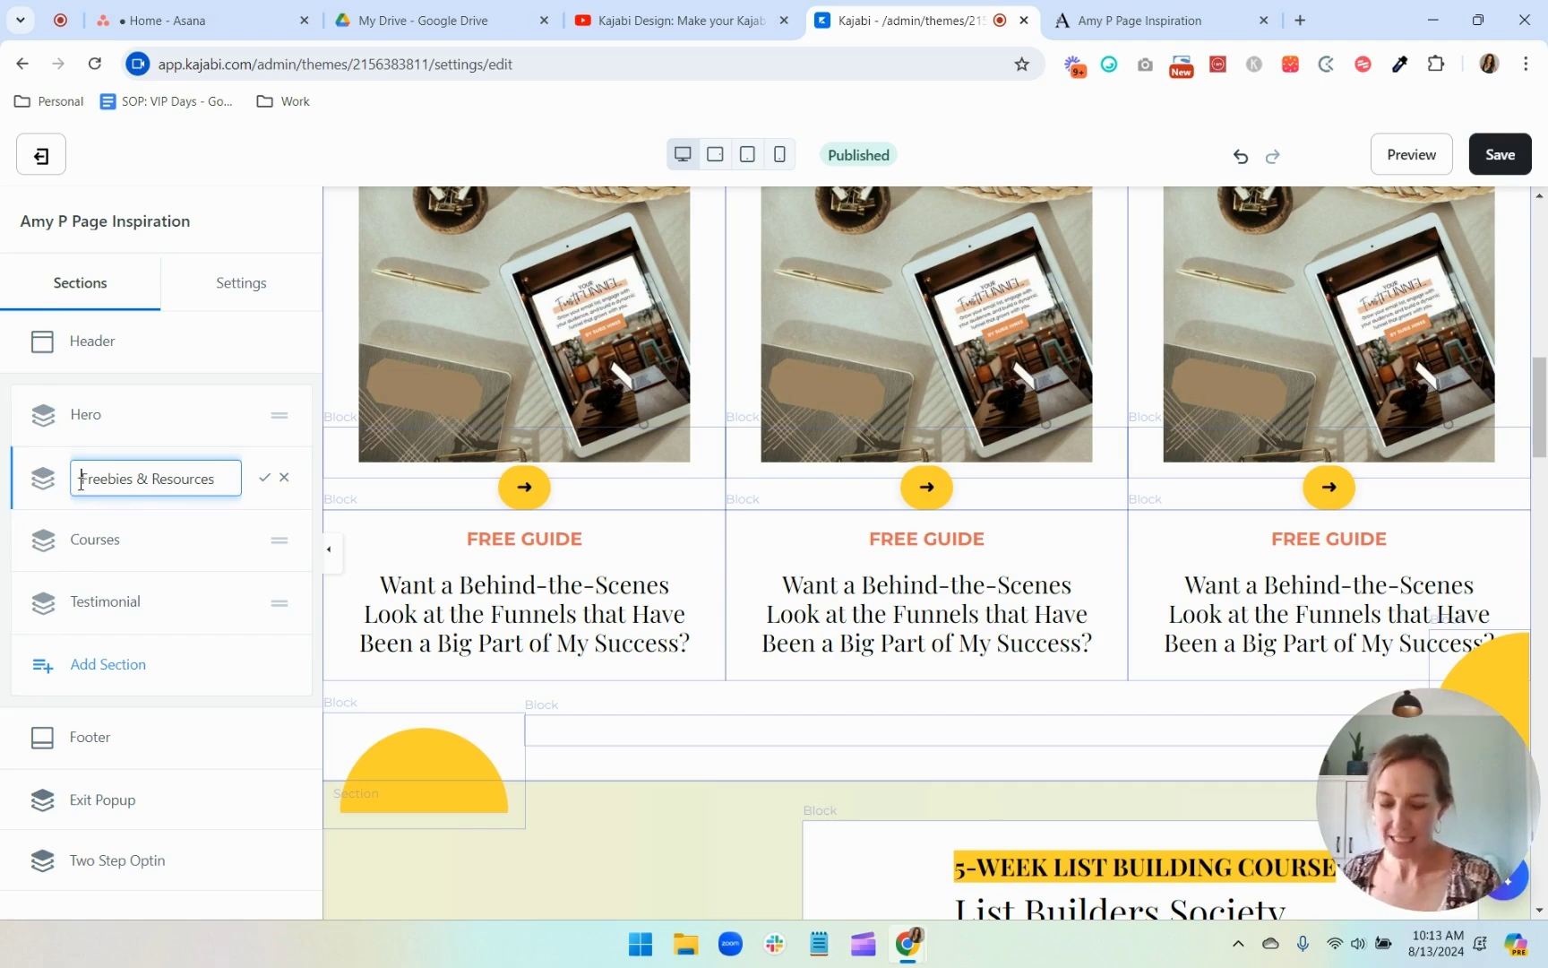
type("D:")
key("Return")
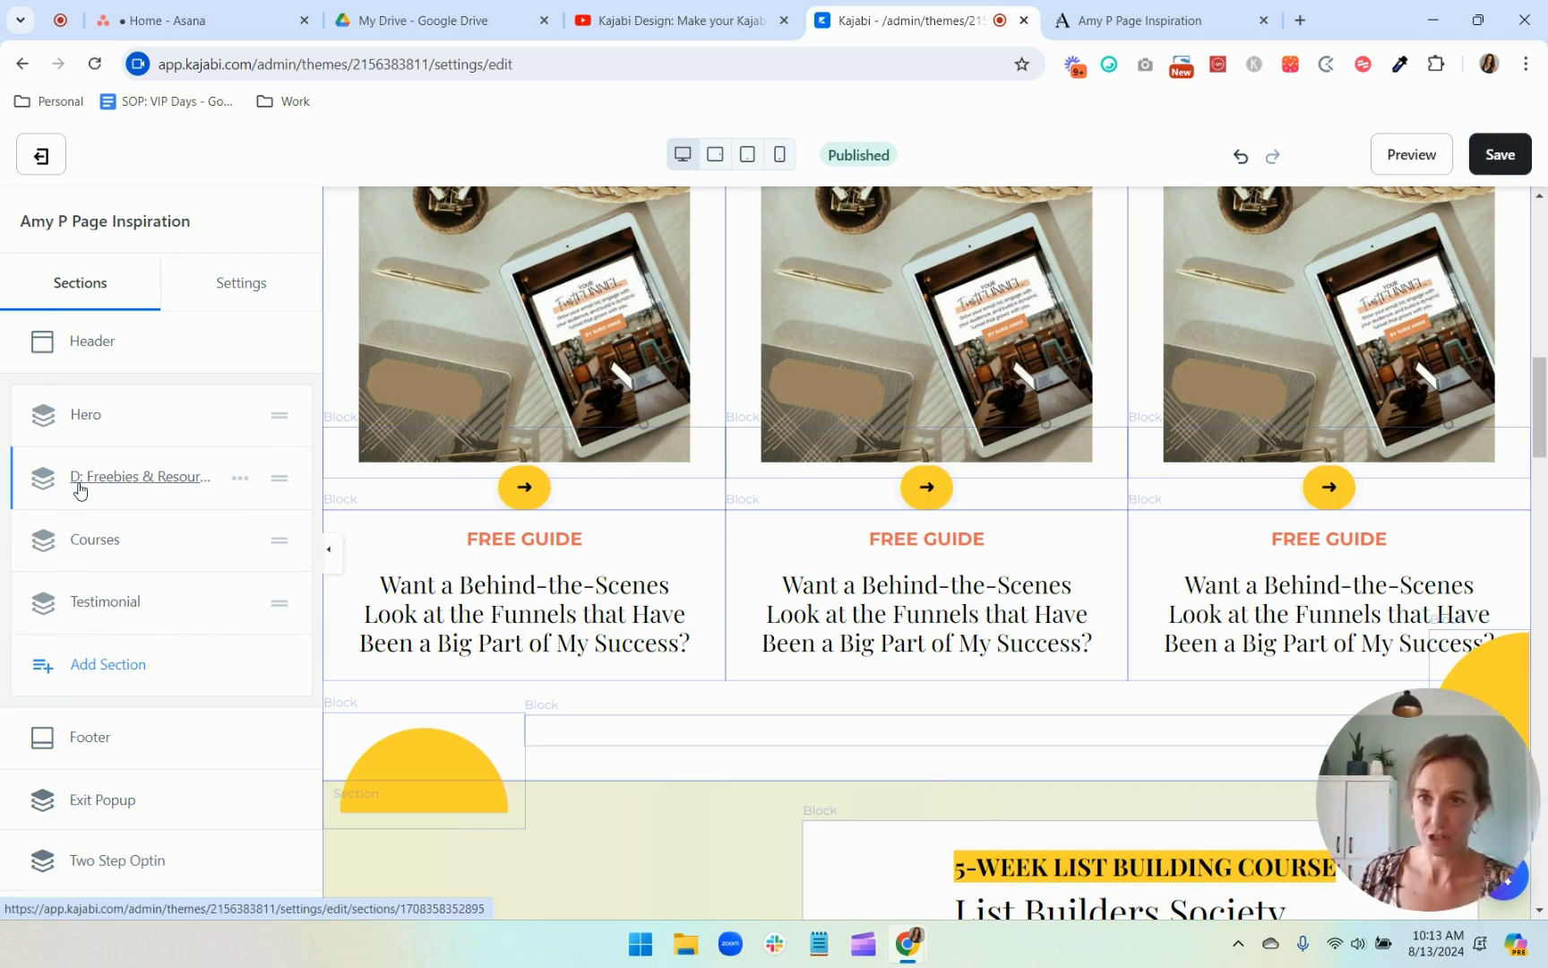
Step: Hide the "D: Freebies & Resources" section on mobile and return to the section list
left_click(151, 483)
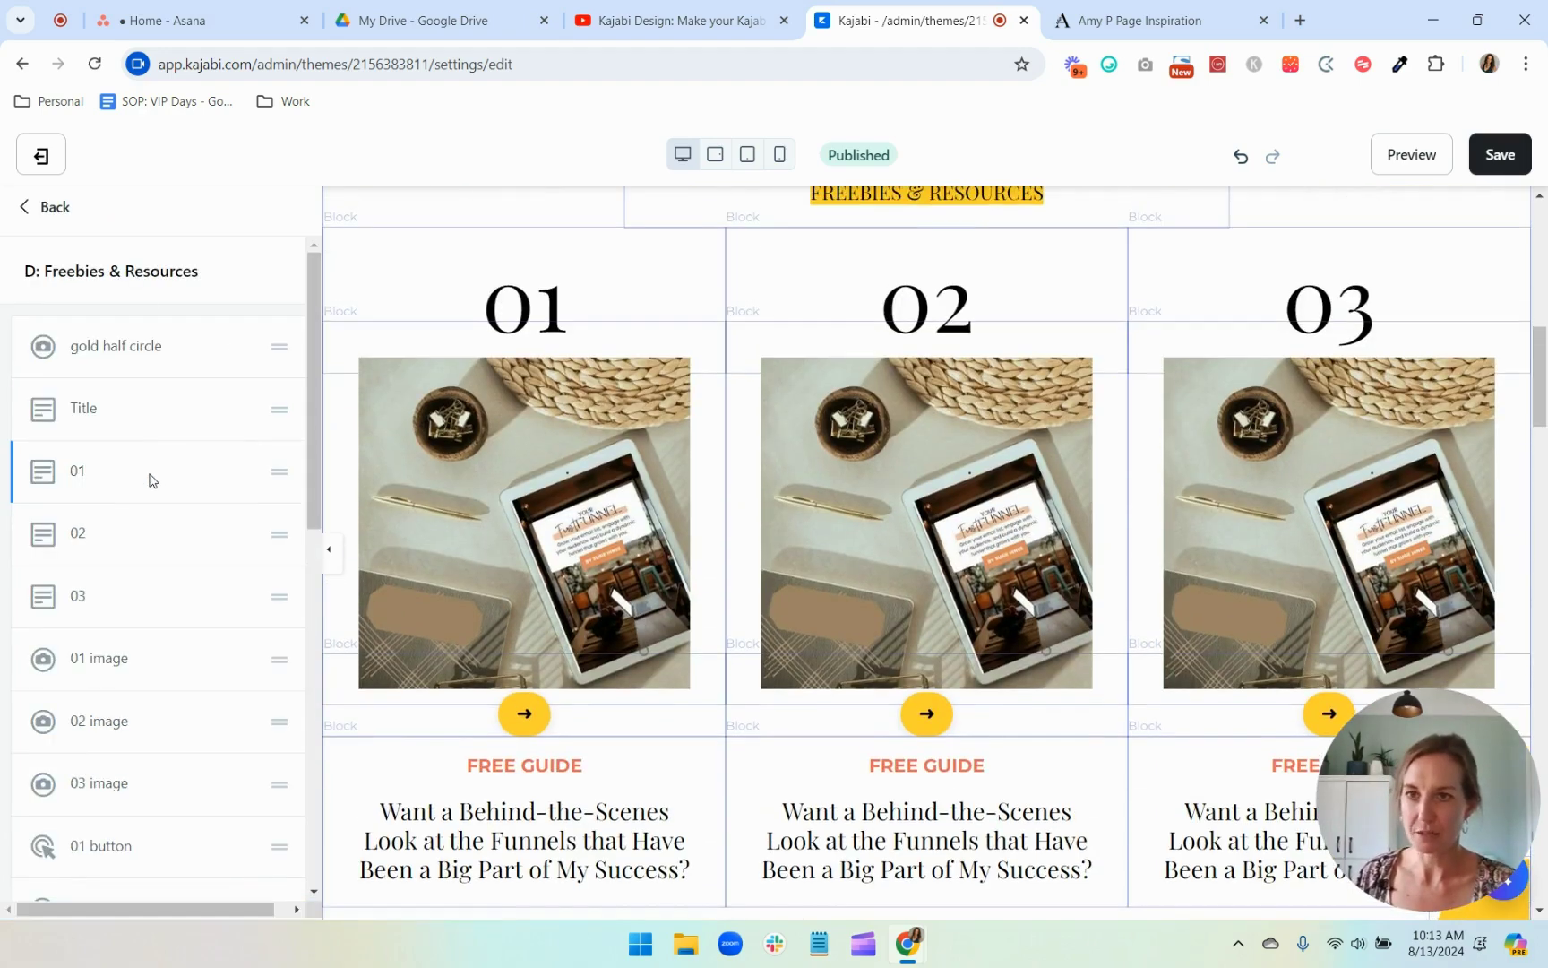
scroll(198, 561, "down", 10)
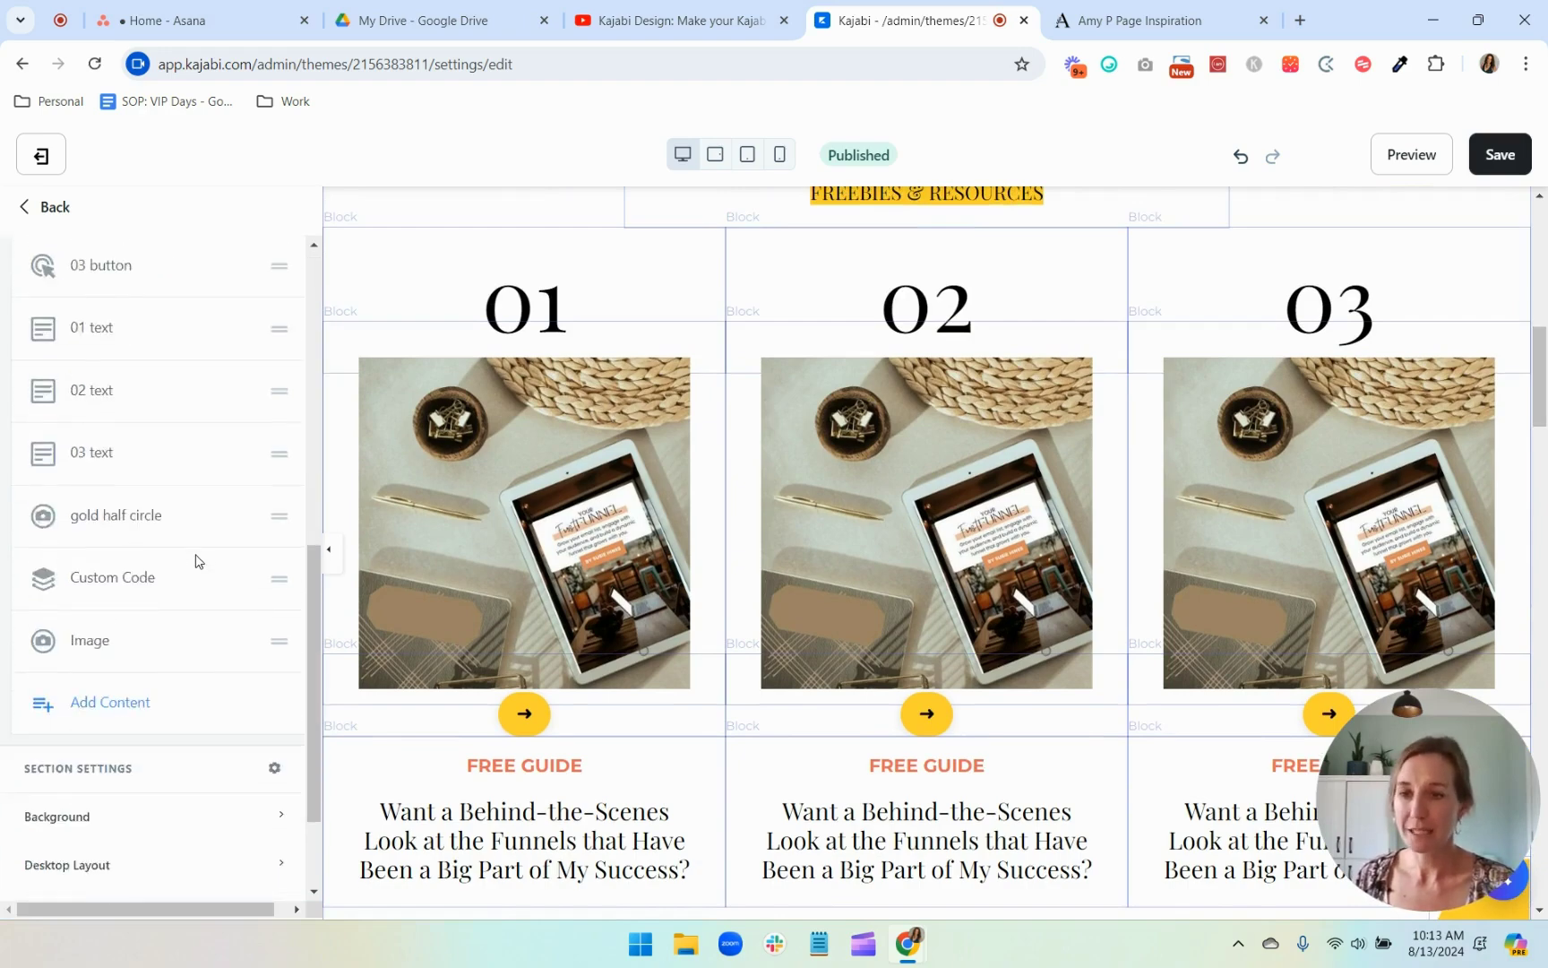
left_click(159, 767)
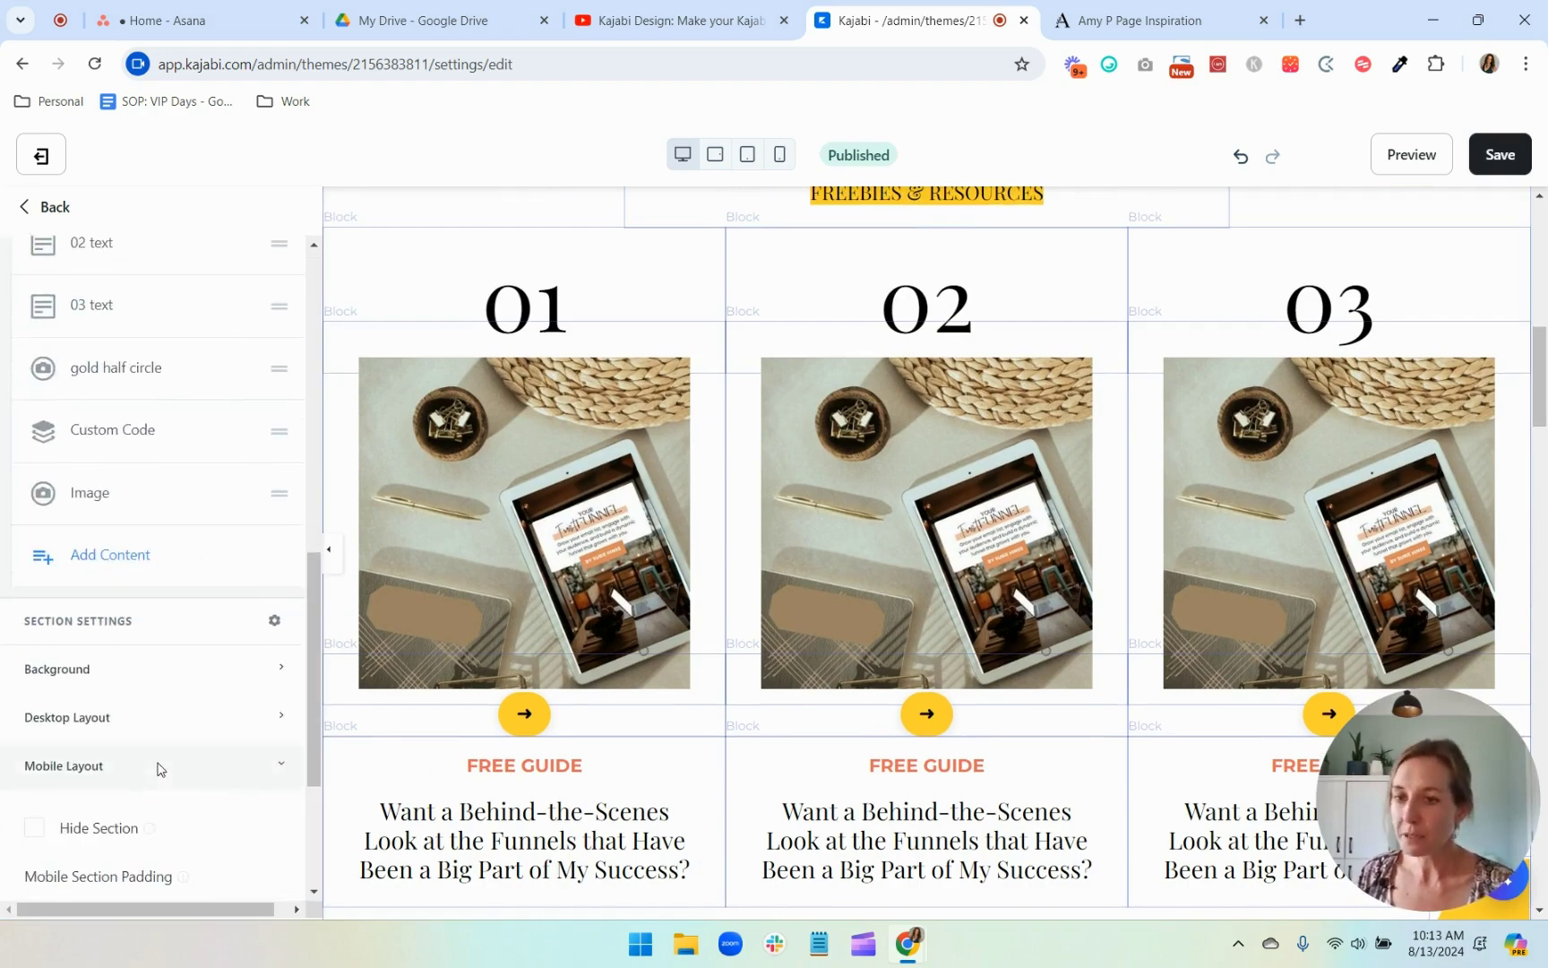
scroll(156, 767, "down", 3)
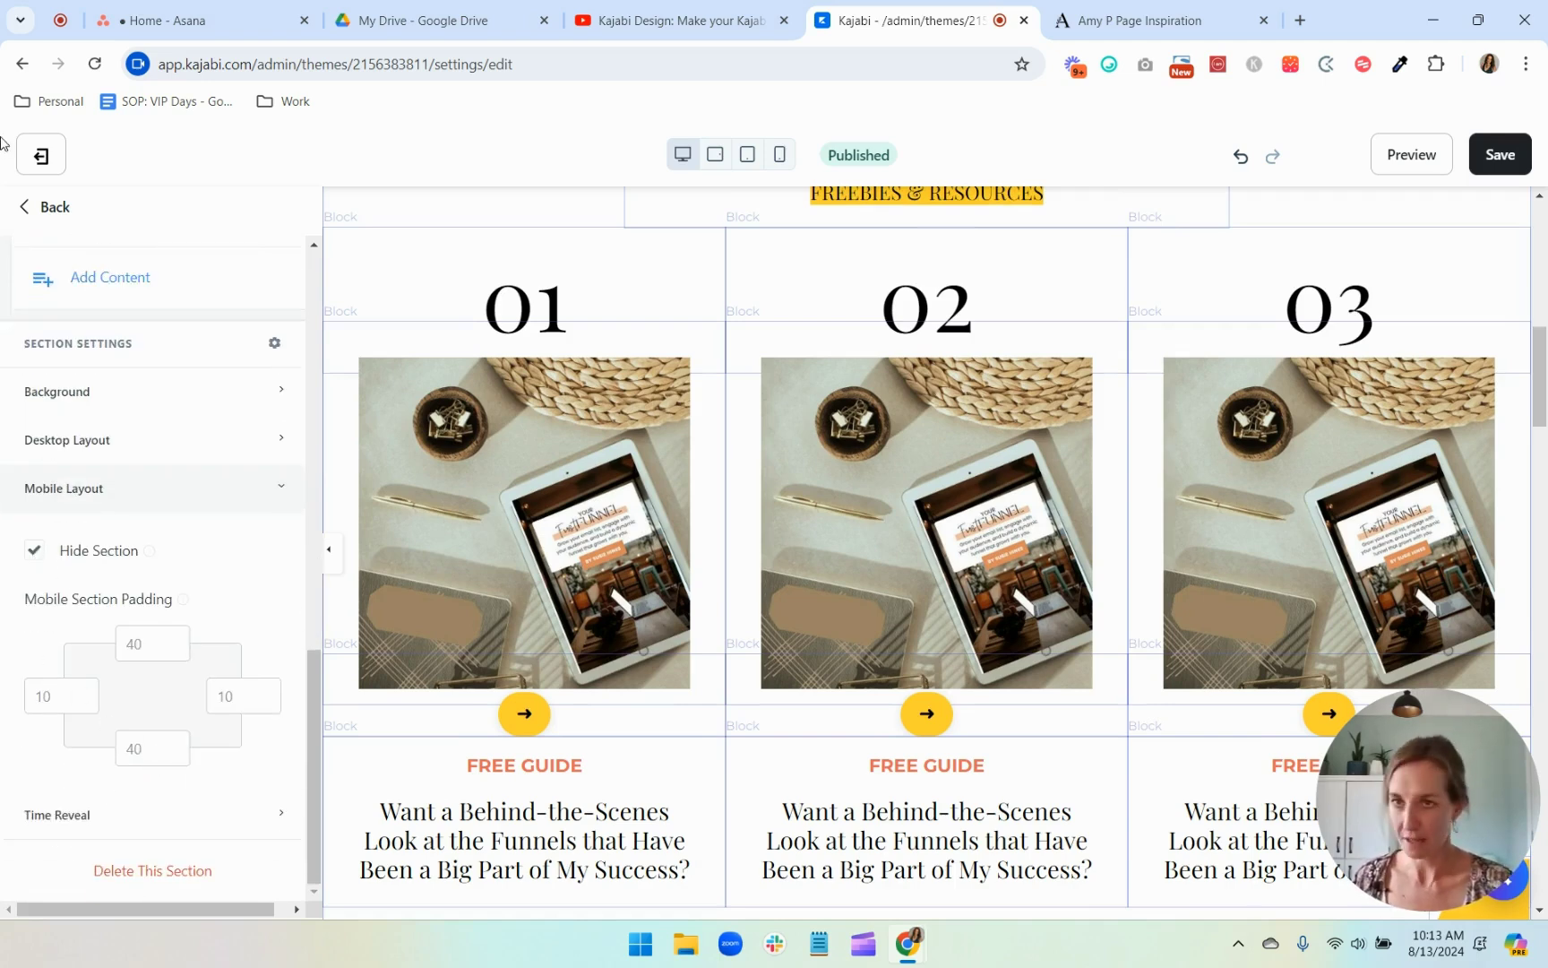
left_click(45, 208)
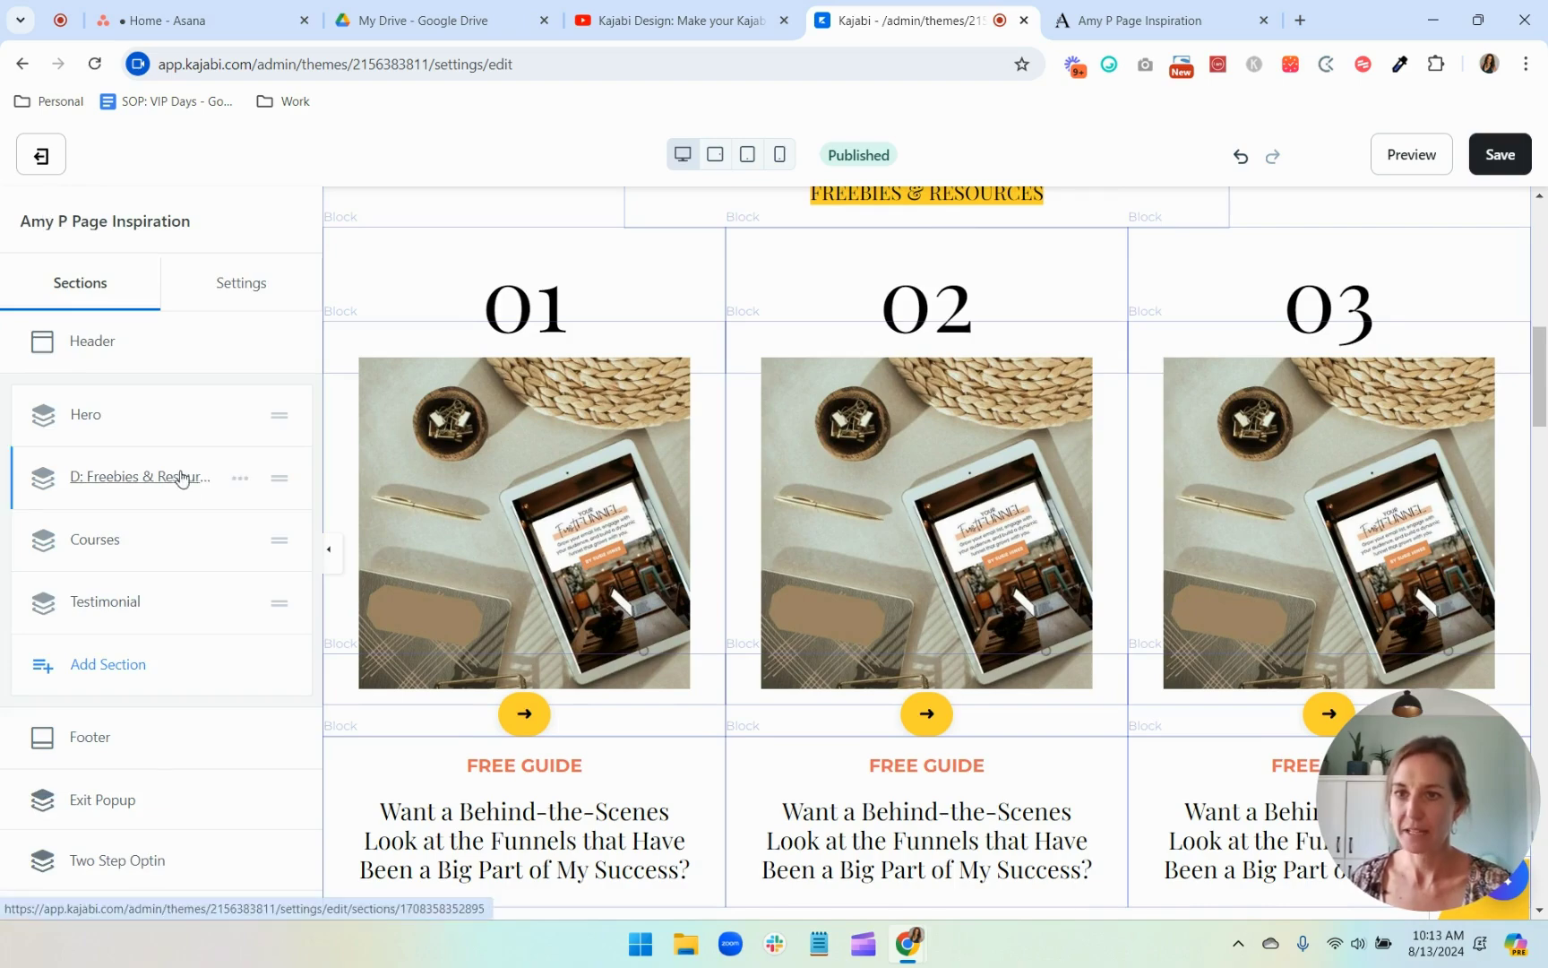
Step: Duplicate the "D: Freebies & Resources" section and return to the section list
left_click(240, 480)
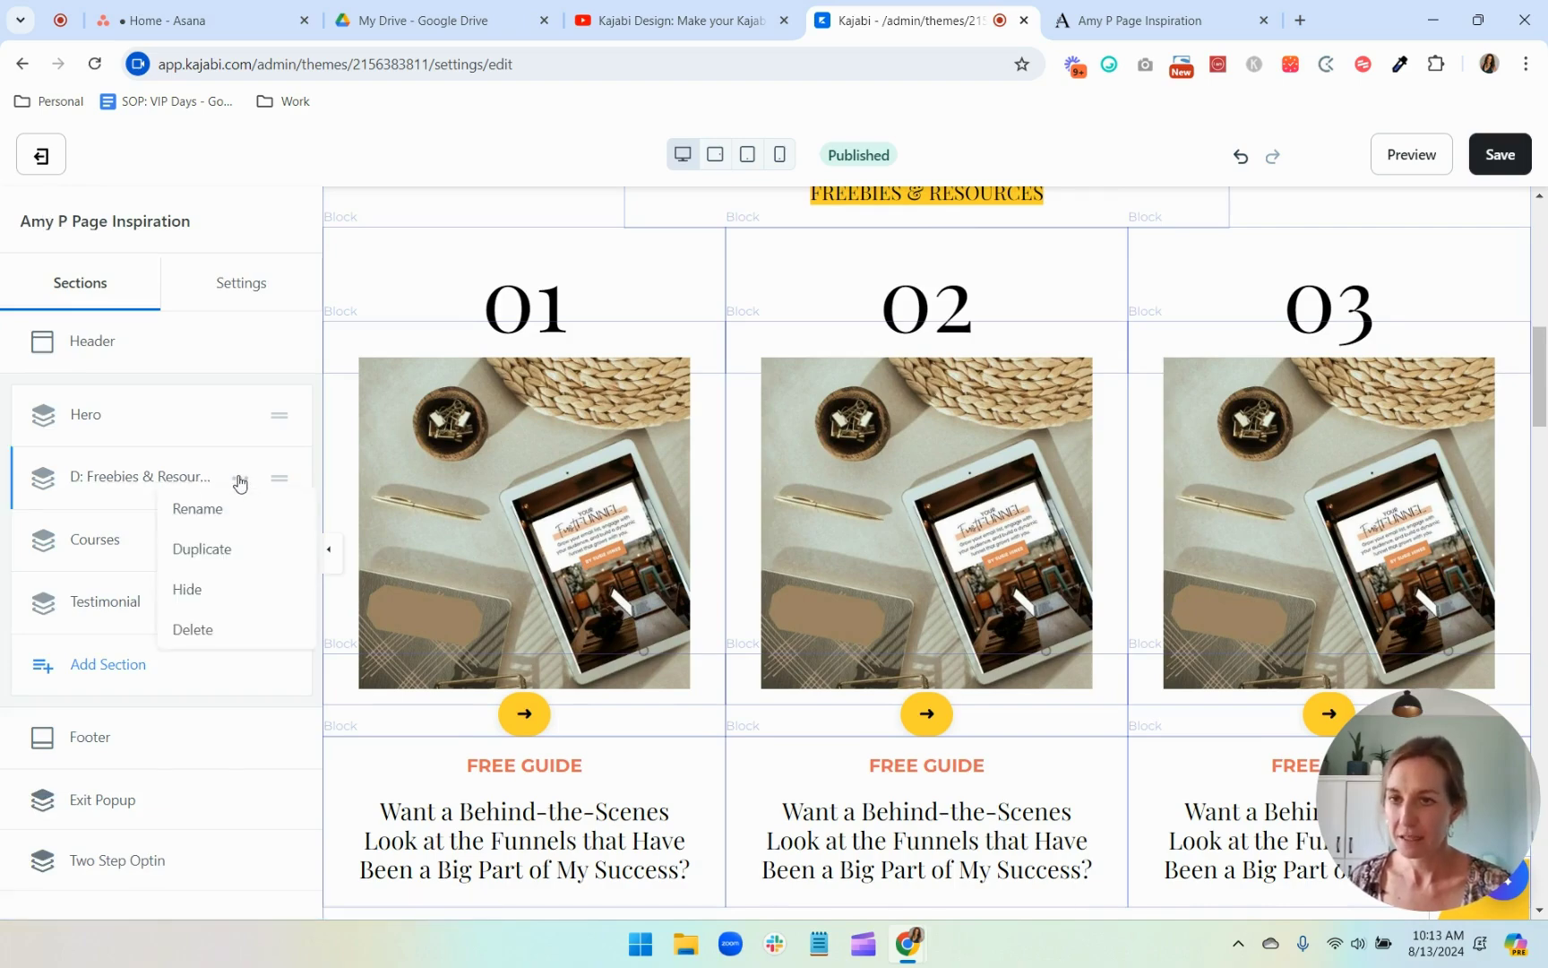
left_click(235, 556)
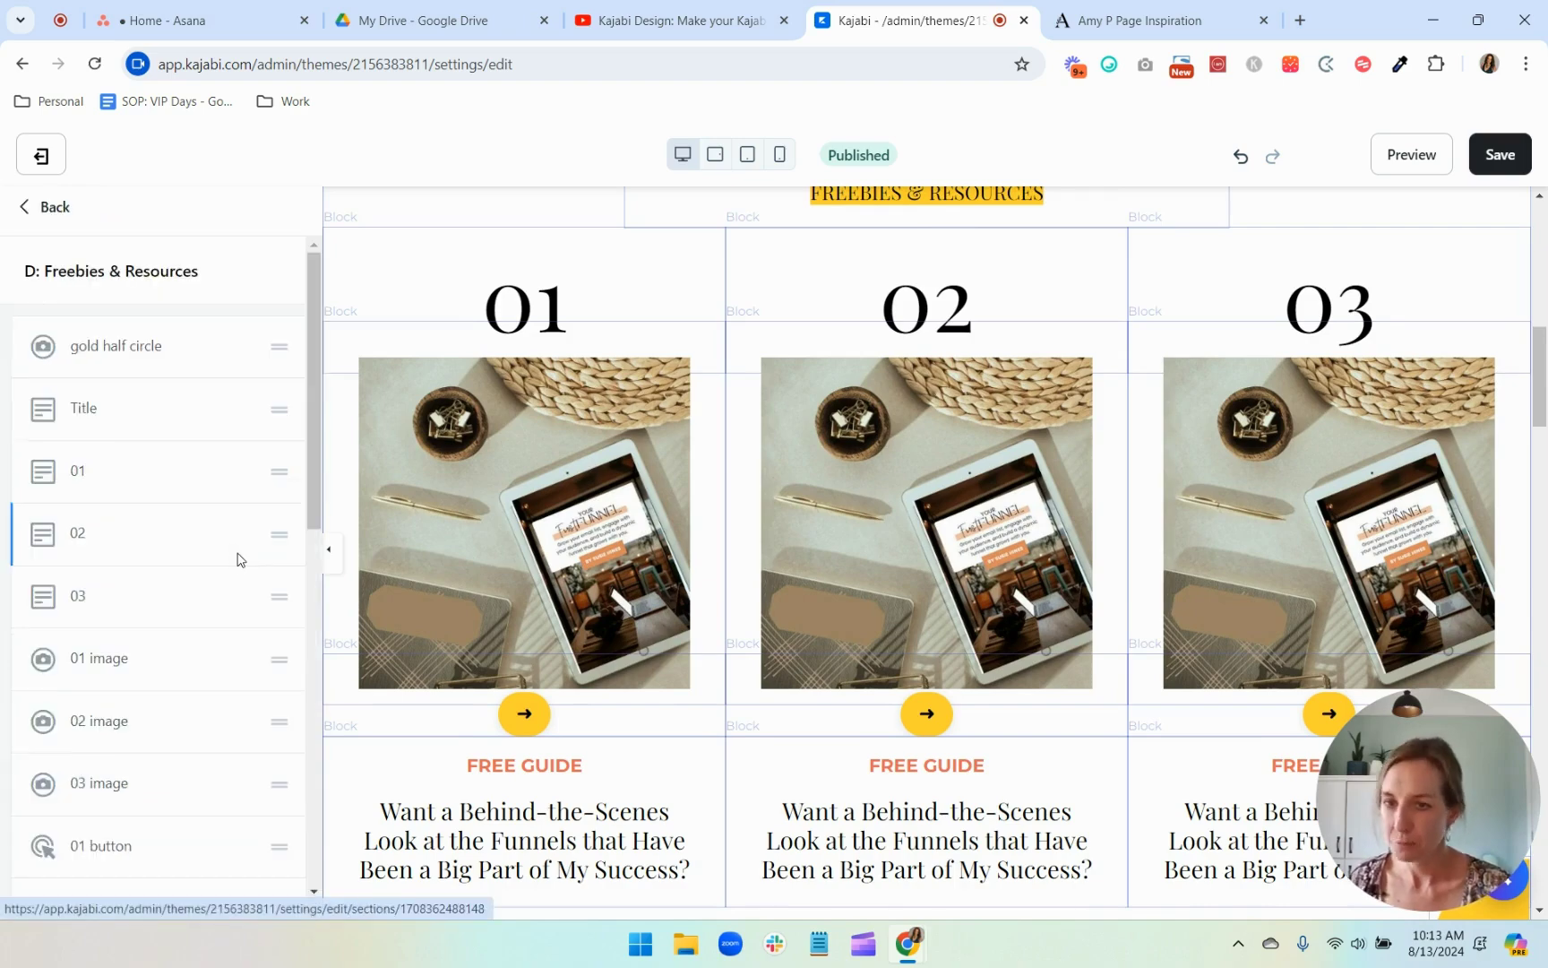
left_click(49, 206)
Step: Rename the duplicated section below Testimonial as "M: Freebies & Resources"
scroll(166, 587, "down", 2)
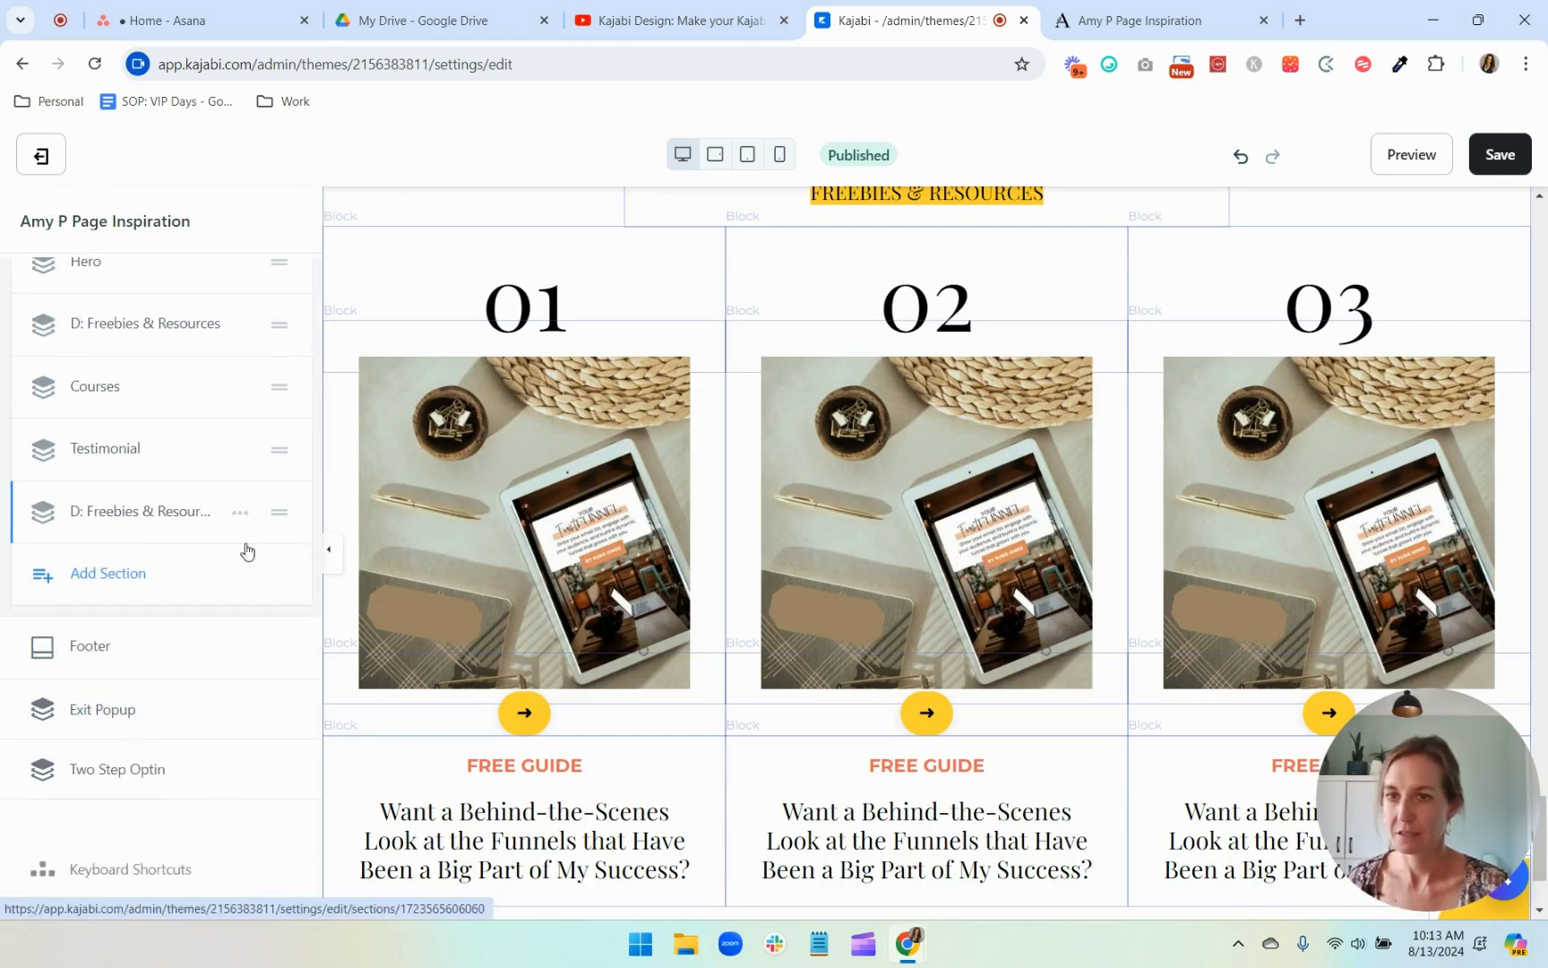
left_click(240, 515)
left_click(204, 545)
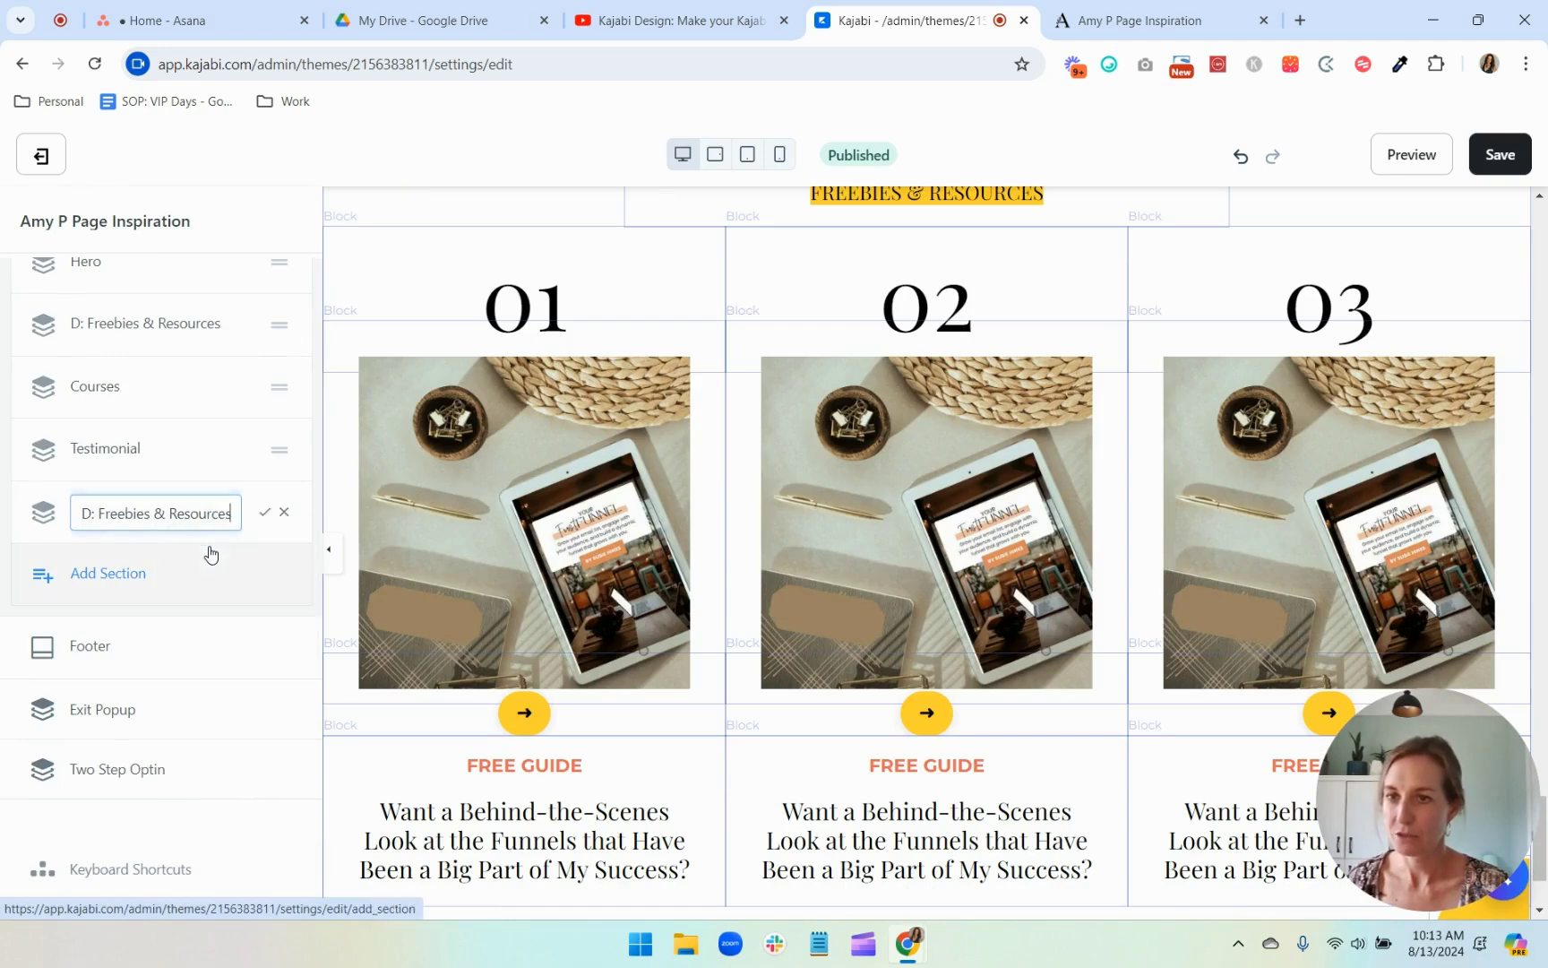
left_click(92, 515)
left_click_drag(92, 517, 86, 520)
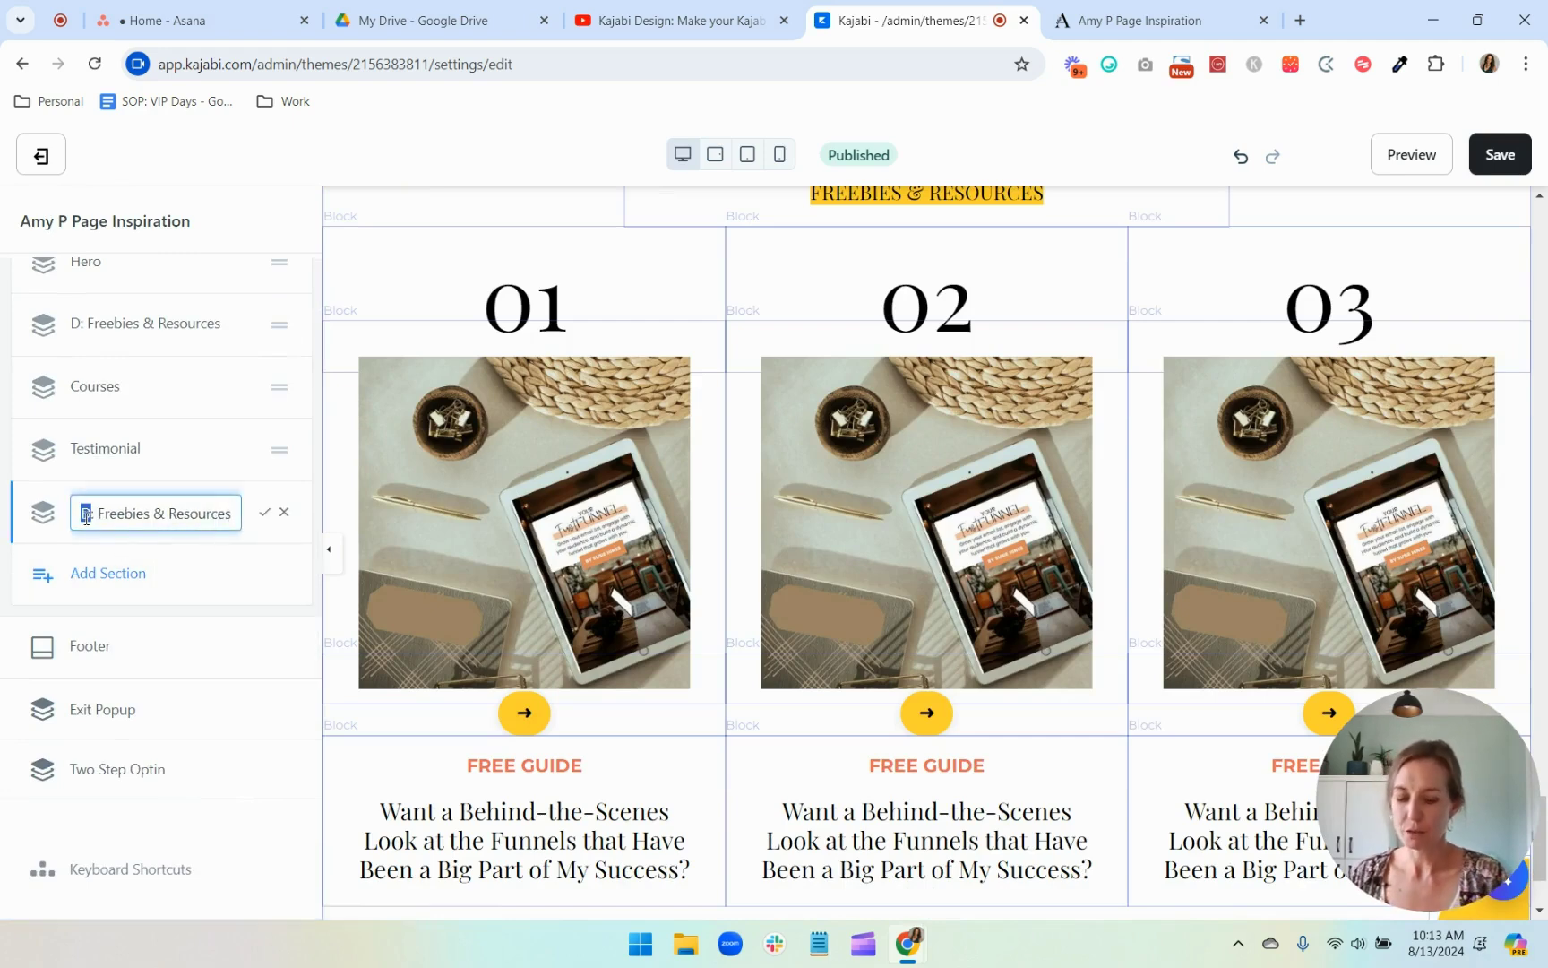
type("M")
key("Return")
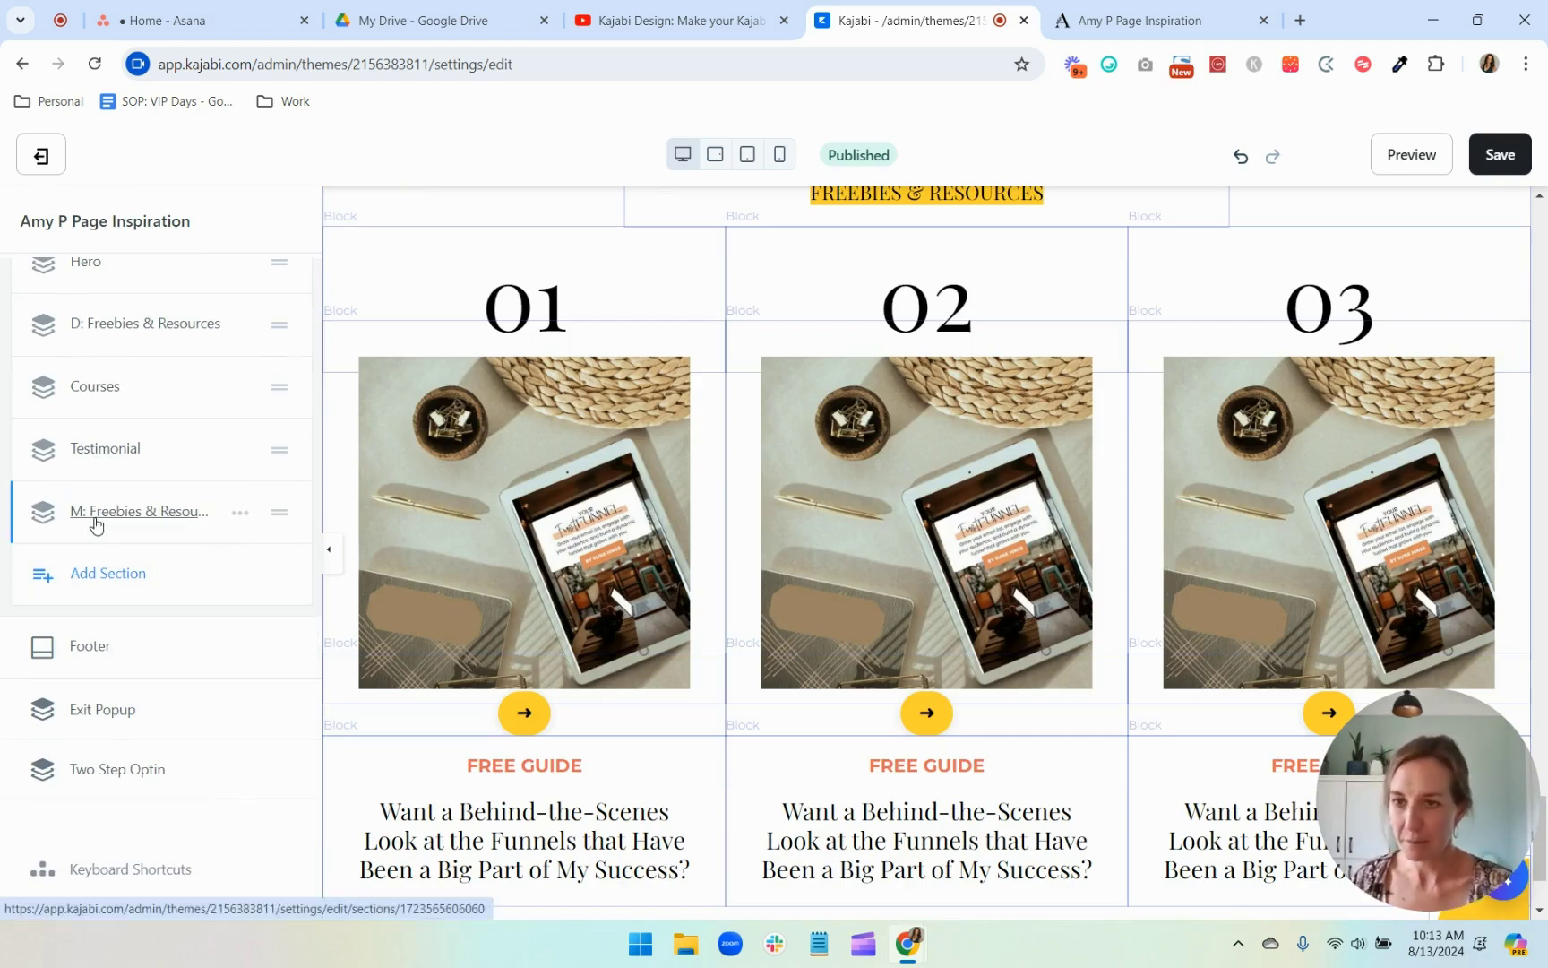
Step: Hide the "M: Freebies & Resources" section in its desktop layout
left_click(109, 514)
scroll(114, 514, "down", 10)
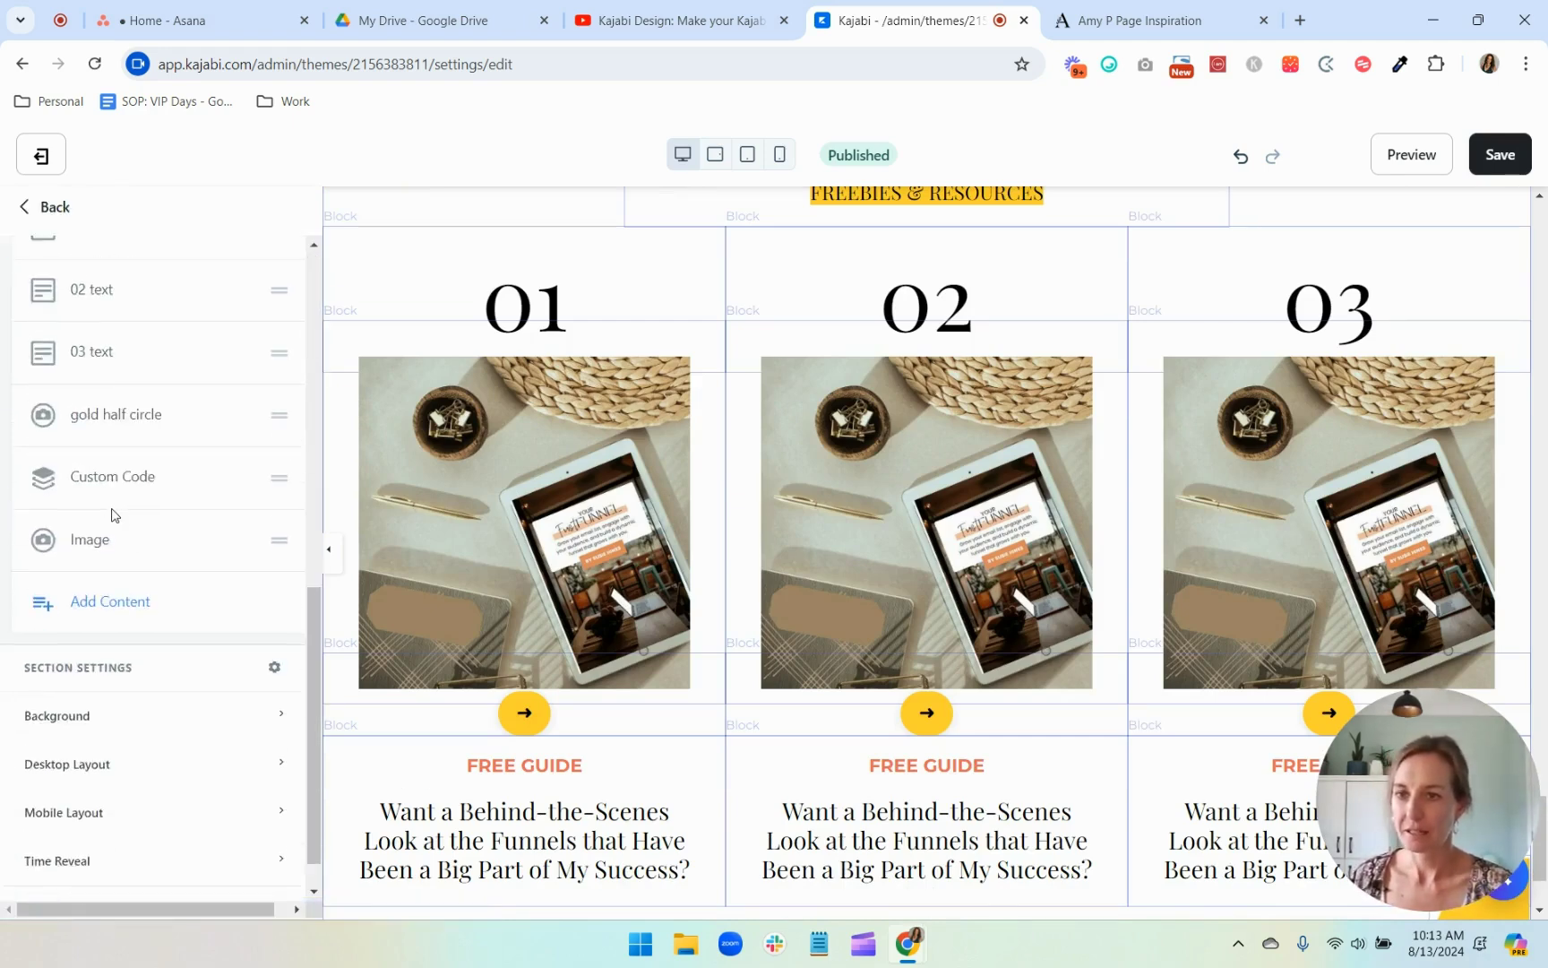
left_click(163, 719)
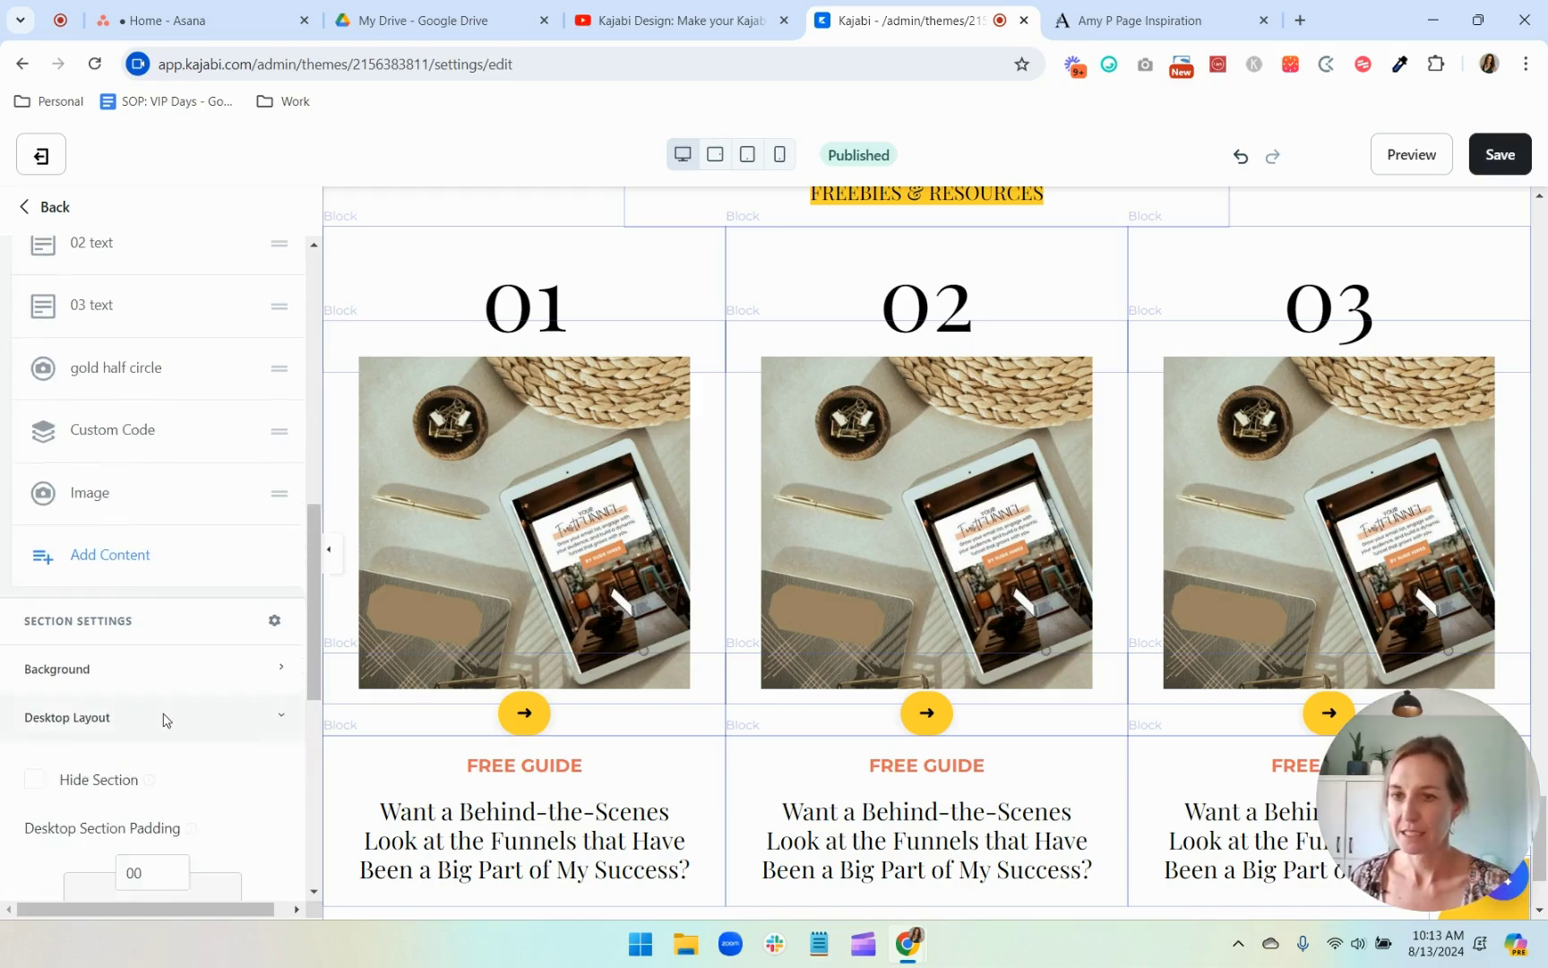
scroll(163, 718, "down", 5)
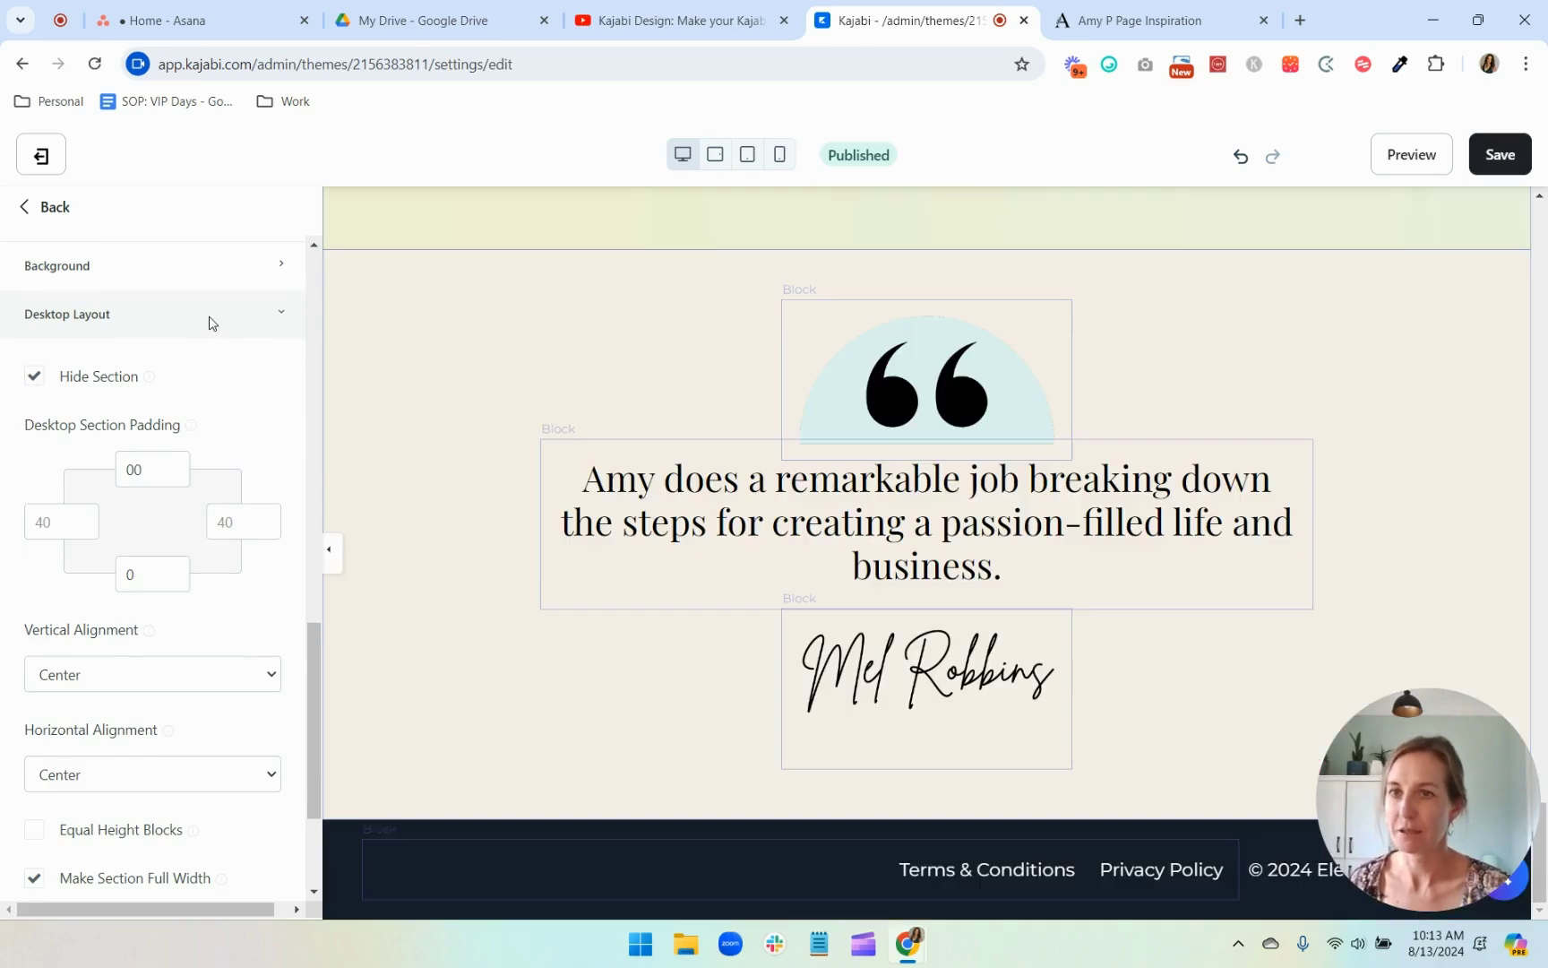
Step: Turn off Hide Section in the mobile layout of the "M: Freebies & Resources" section
left_click(207, 319)
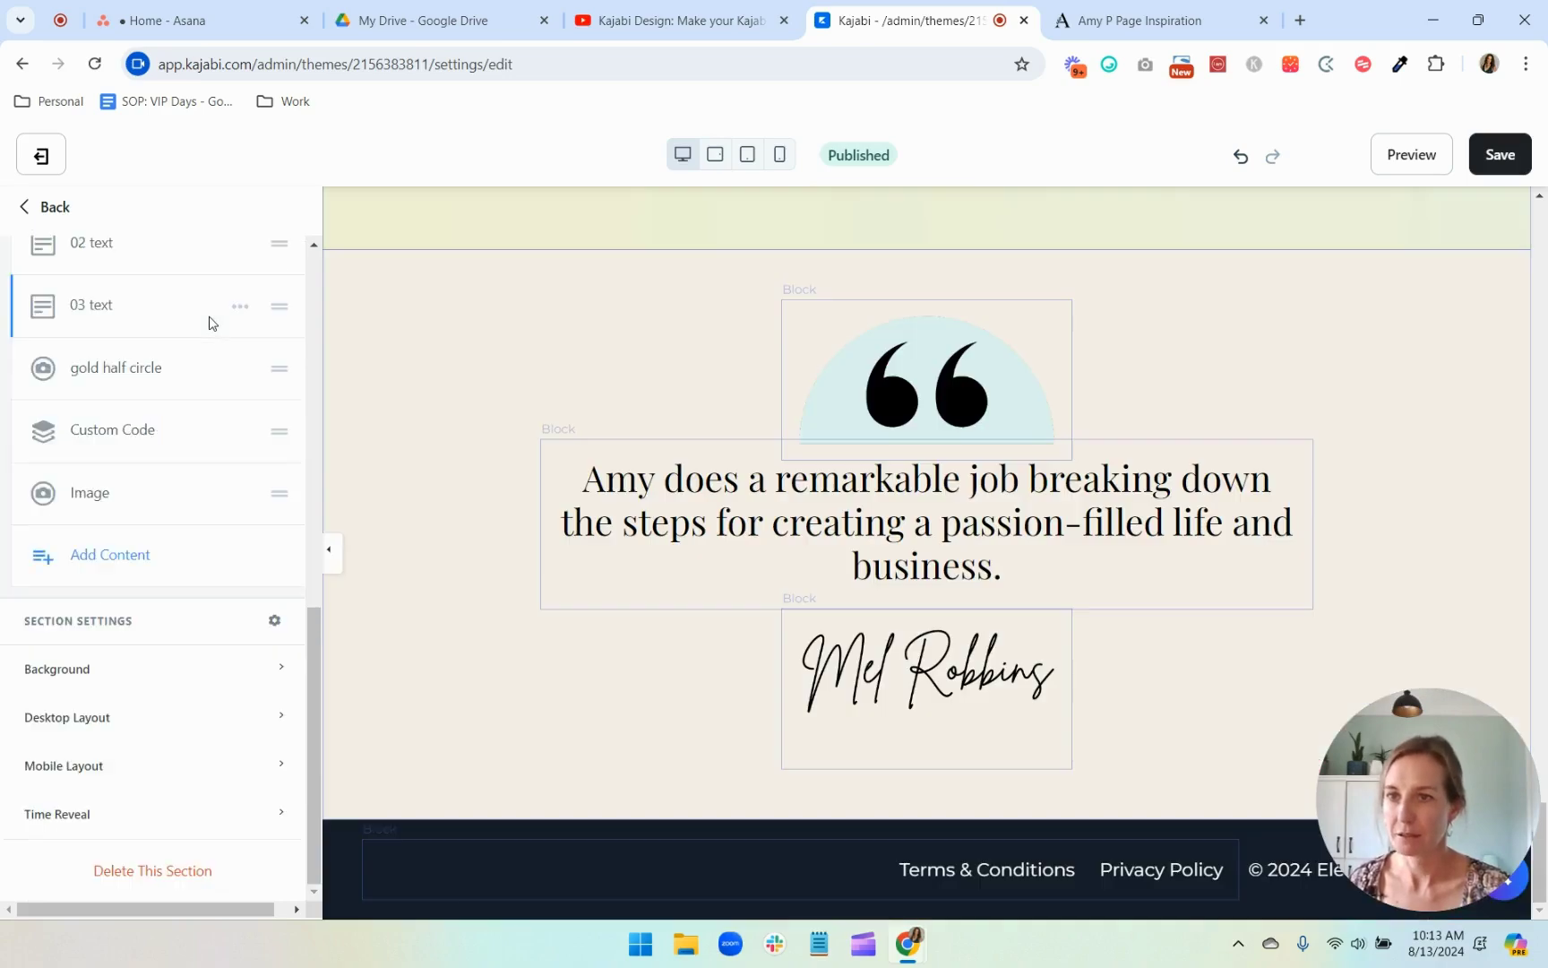
left_click(197, 772)
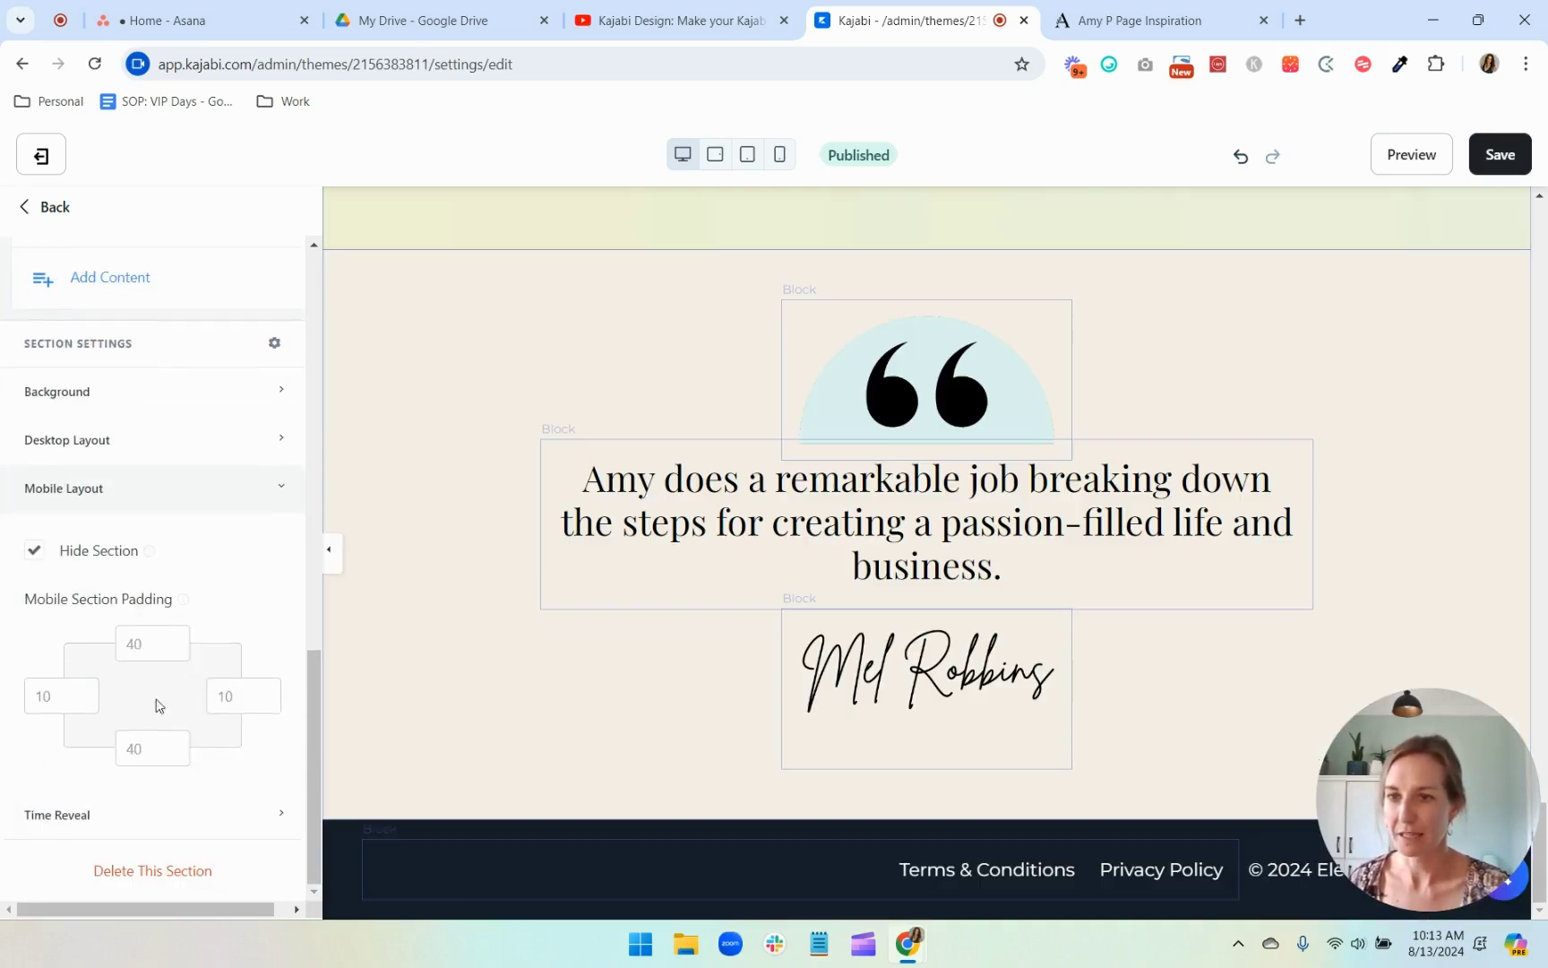
left_click(34, 550)
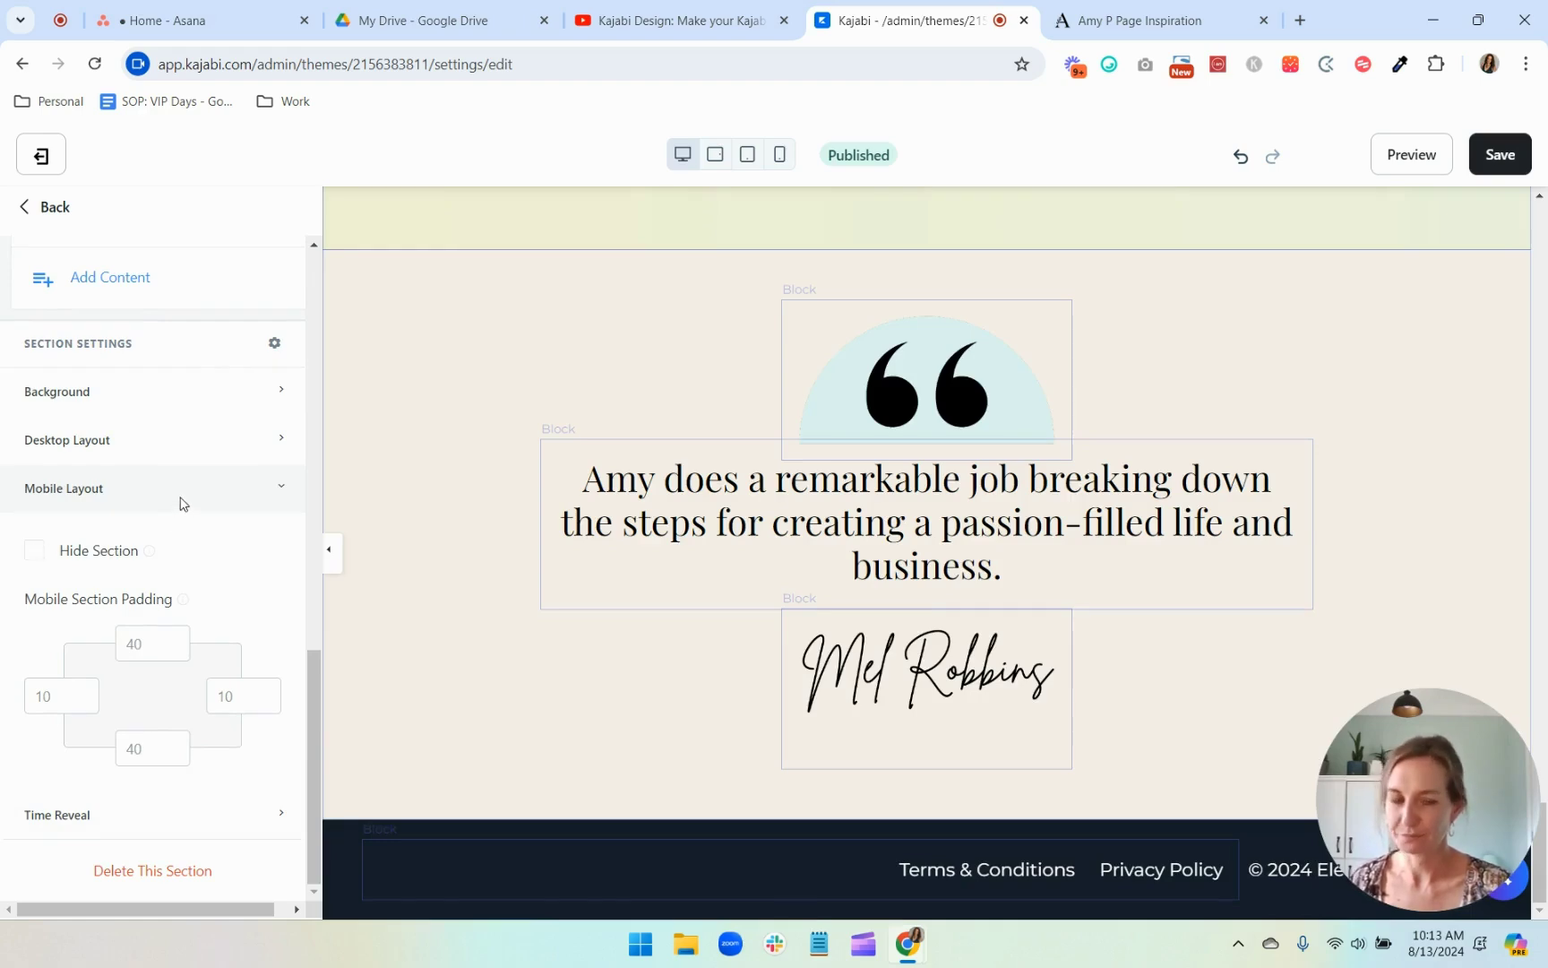
Step: Return to the section list and move "M: Freebies & Resources" directly below "D: Freebies & Resources"
left_click(181, 504)
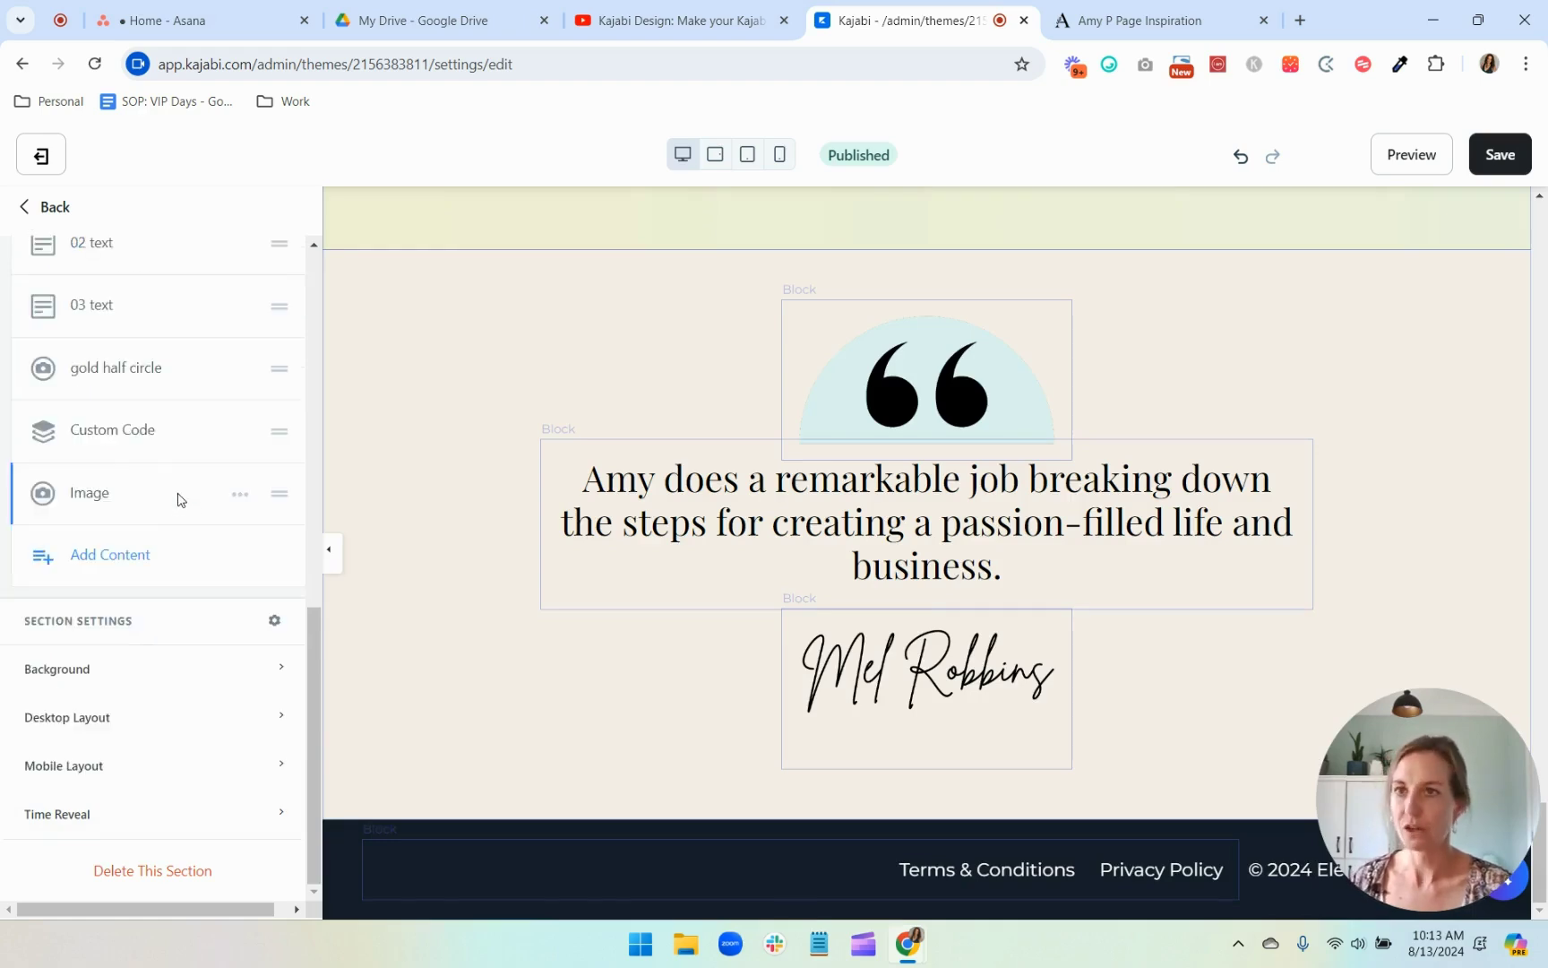
left_click(55, 207)
left_click_drag(128, 671, 134, 545)
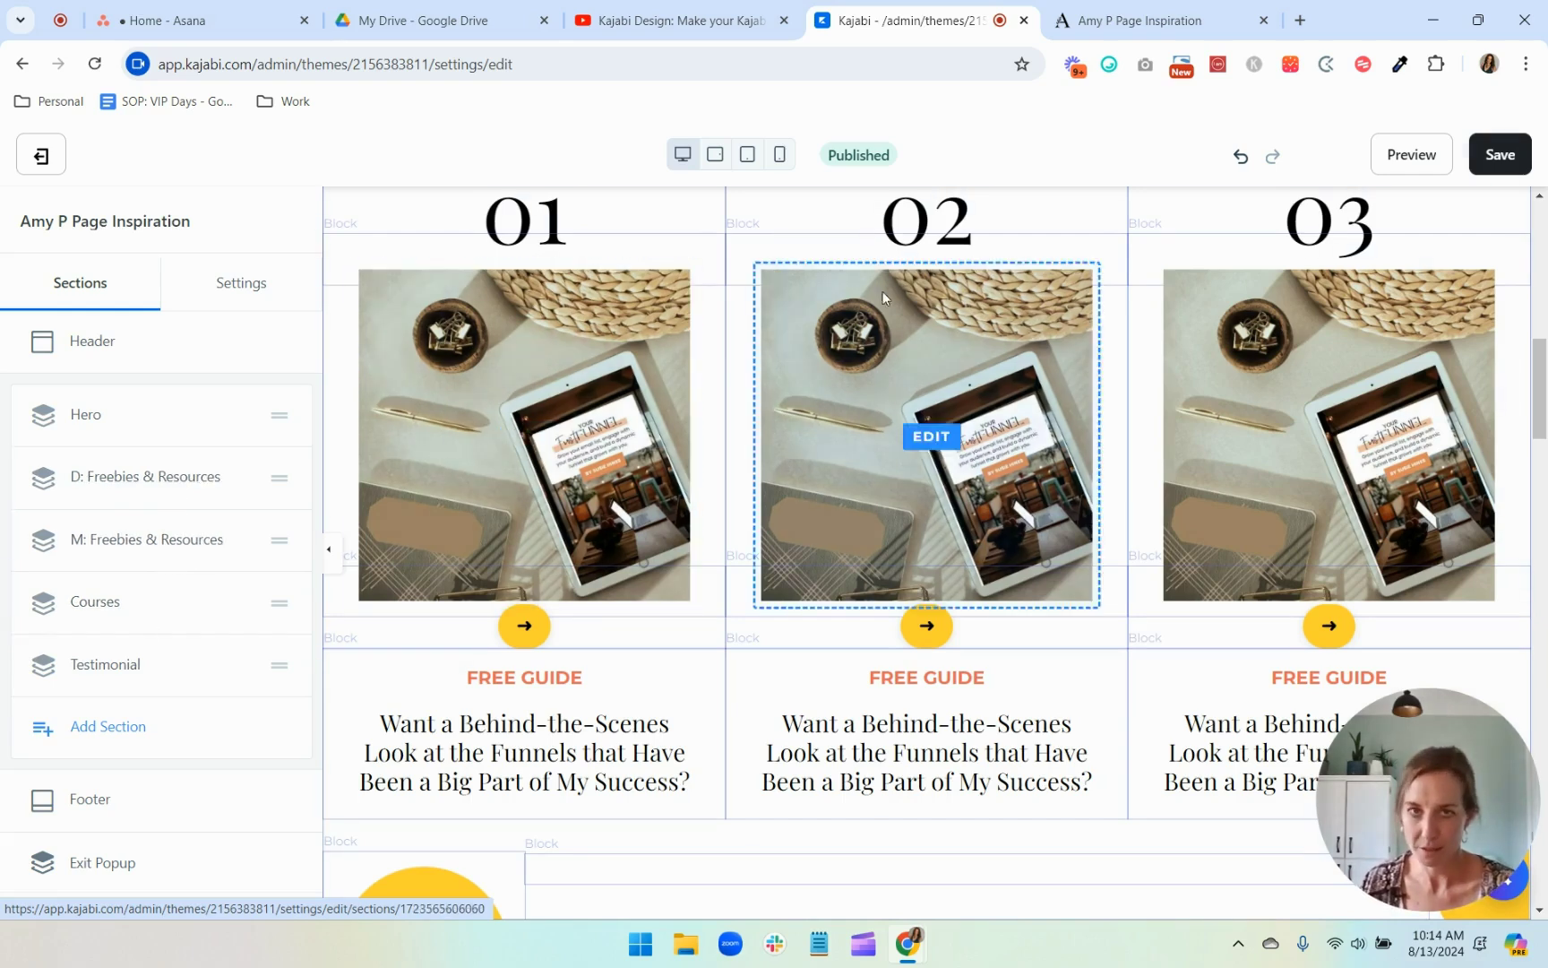
Step: Switch to the smartphone preview and delete the yellow half-circle image block above the Freebies & Resources title
left_click(780, 156)
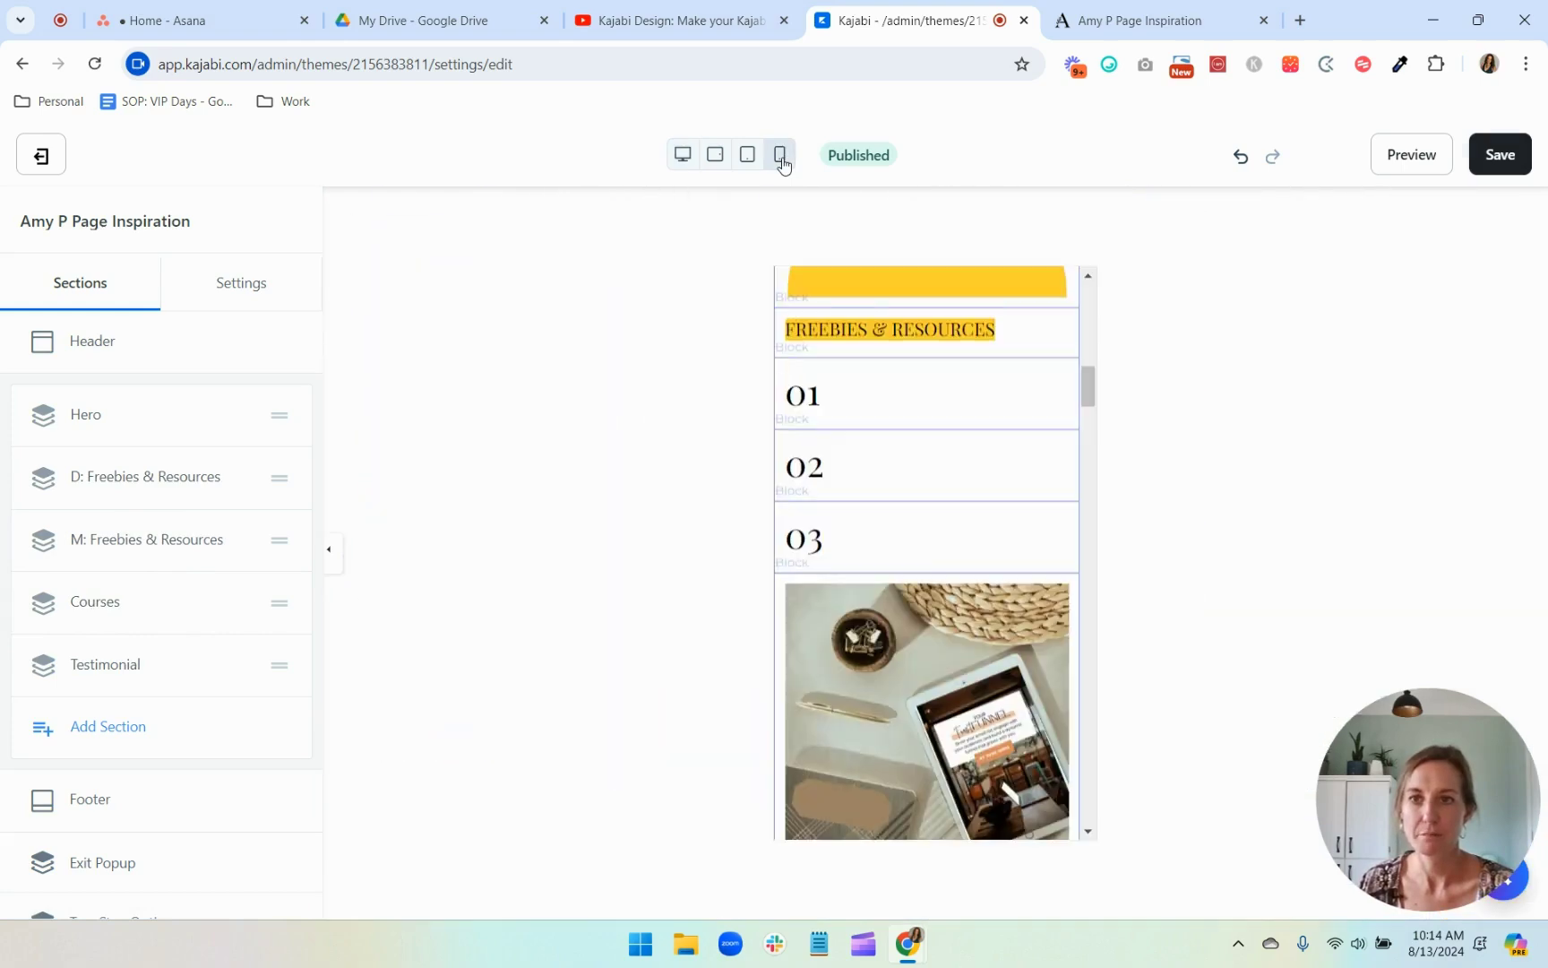
scroll(1024, 650, "up", 5)
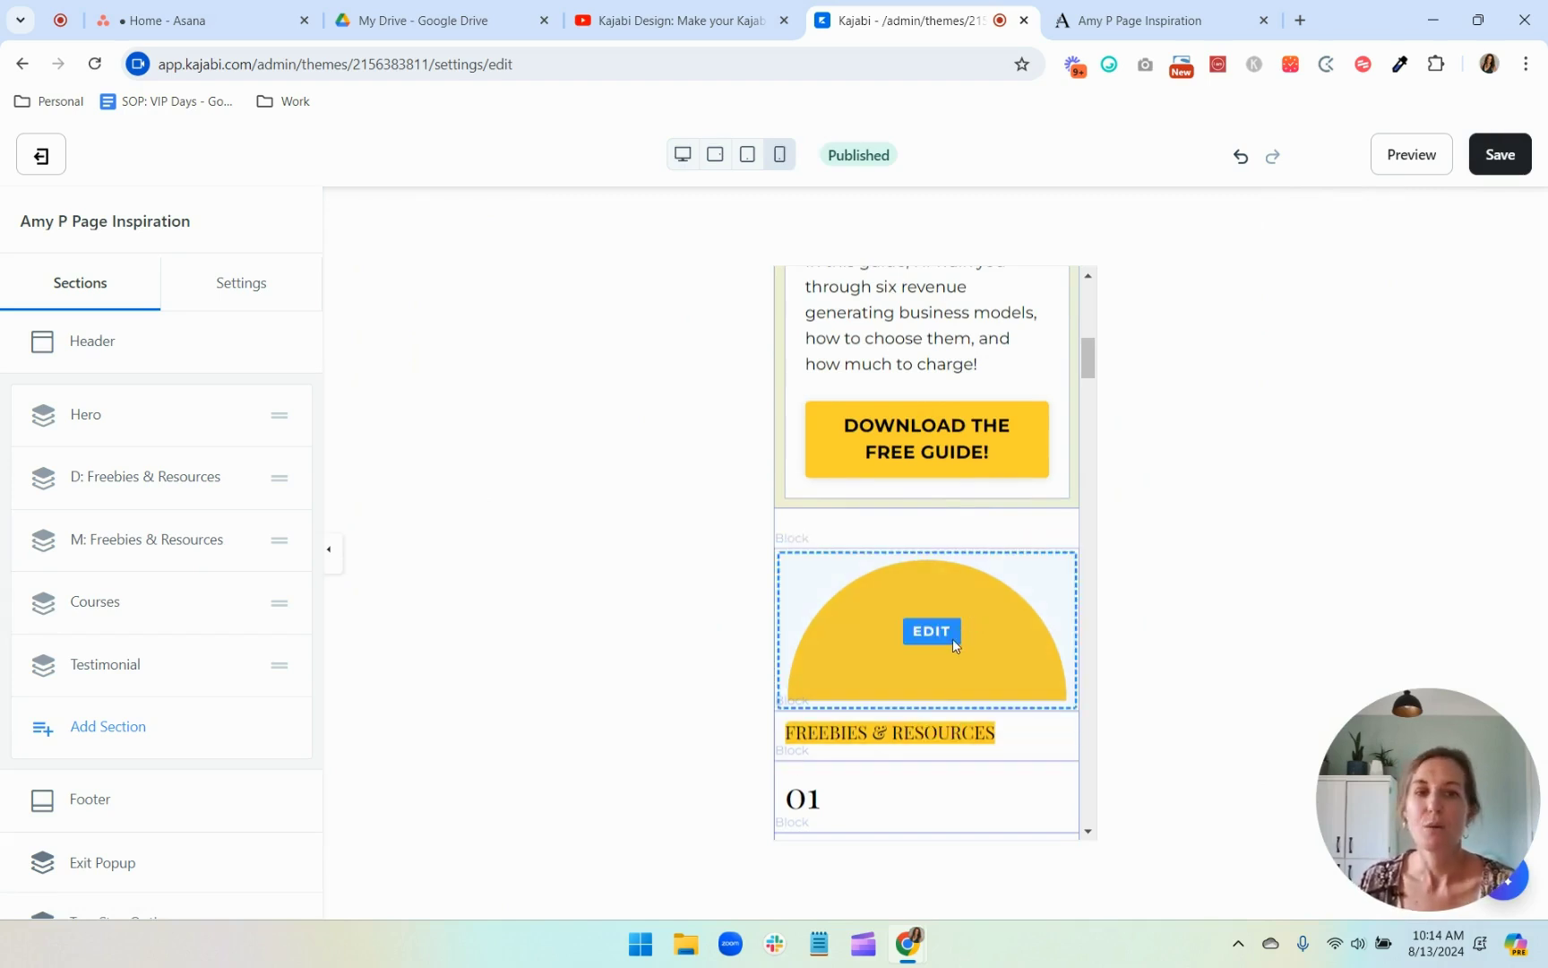
left_click(955, 645)
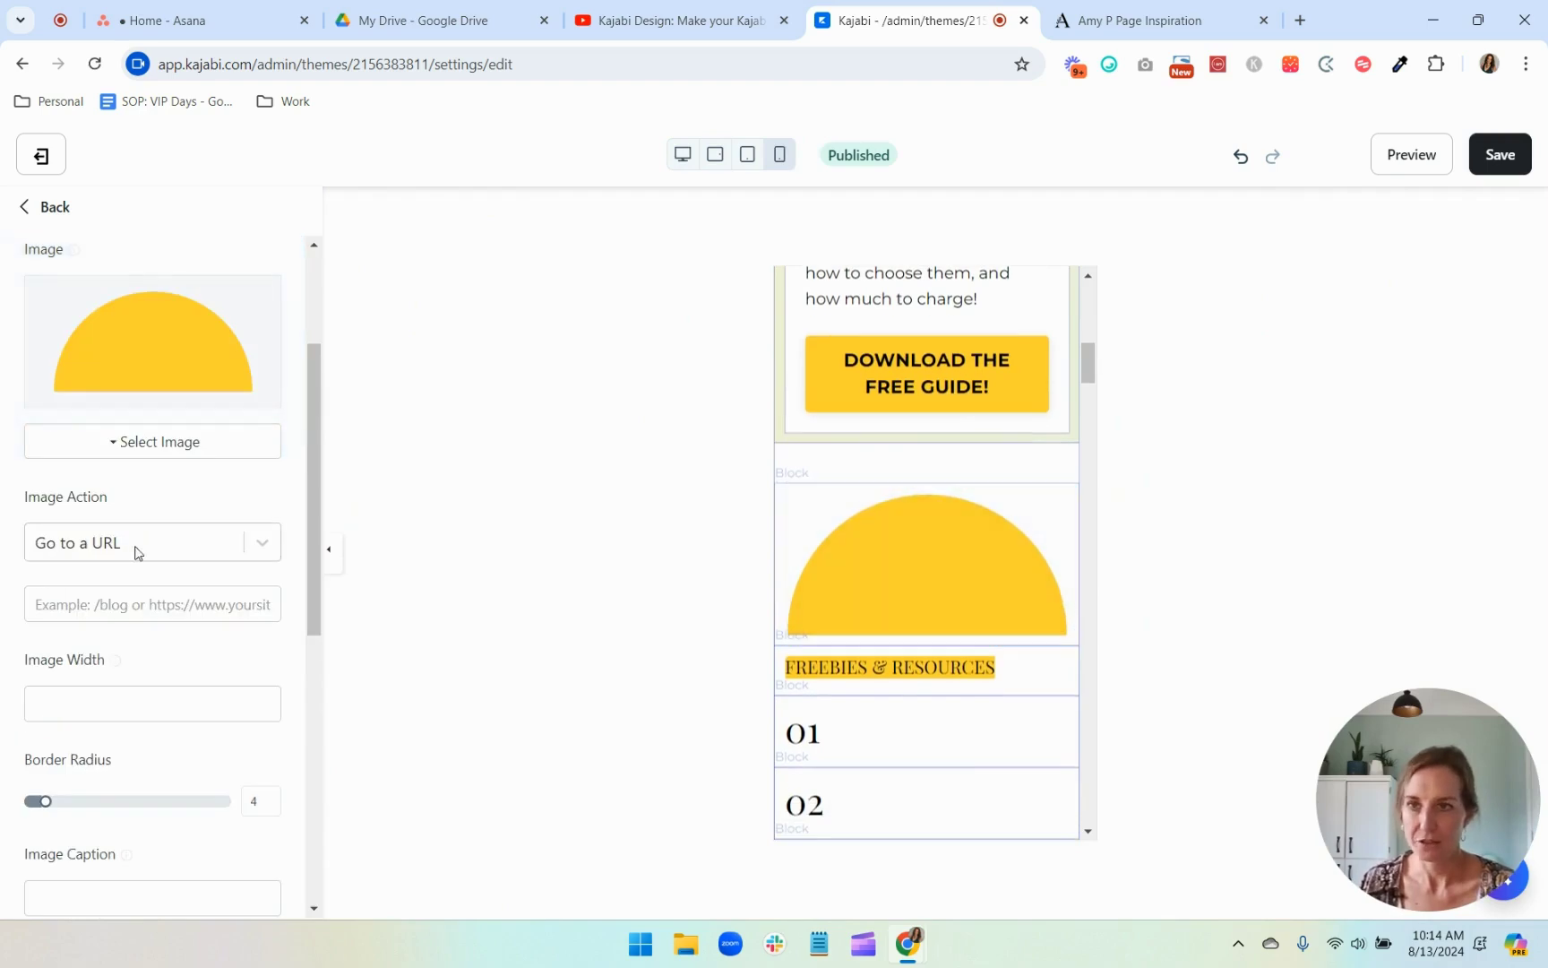
scroll(136, 552, "down", 7)
left_click(195, 887)
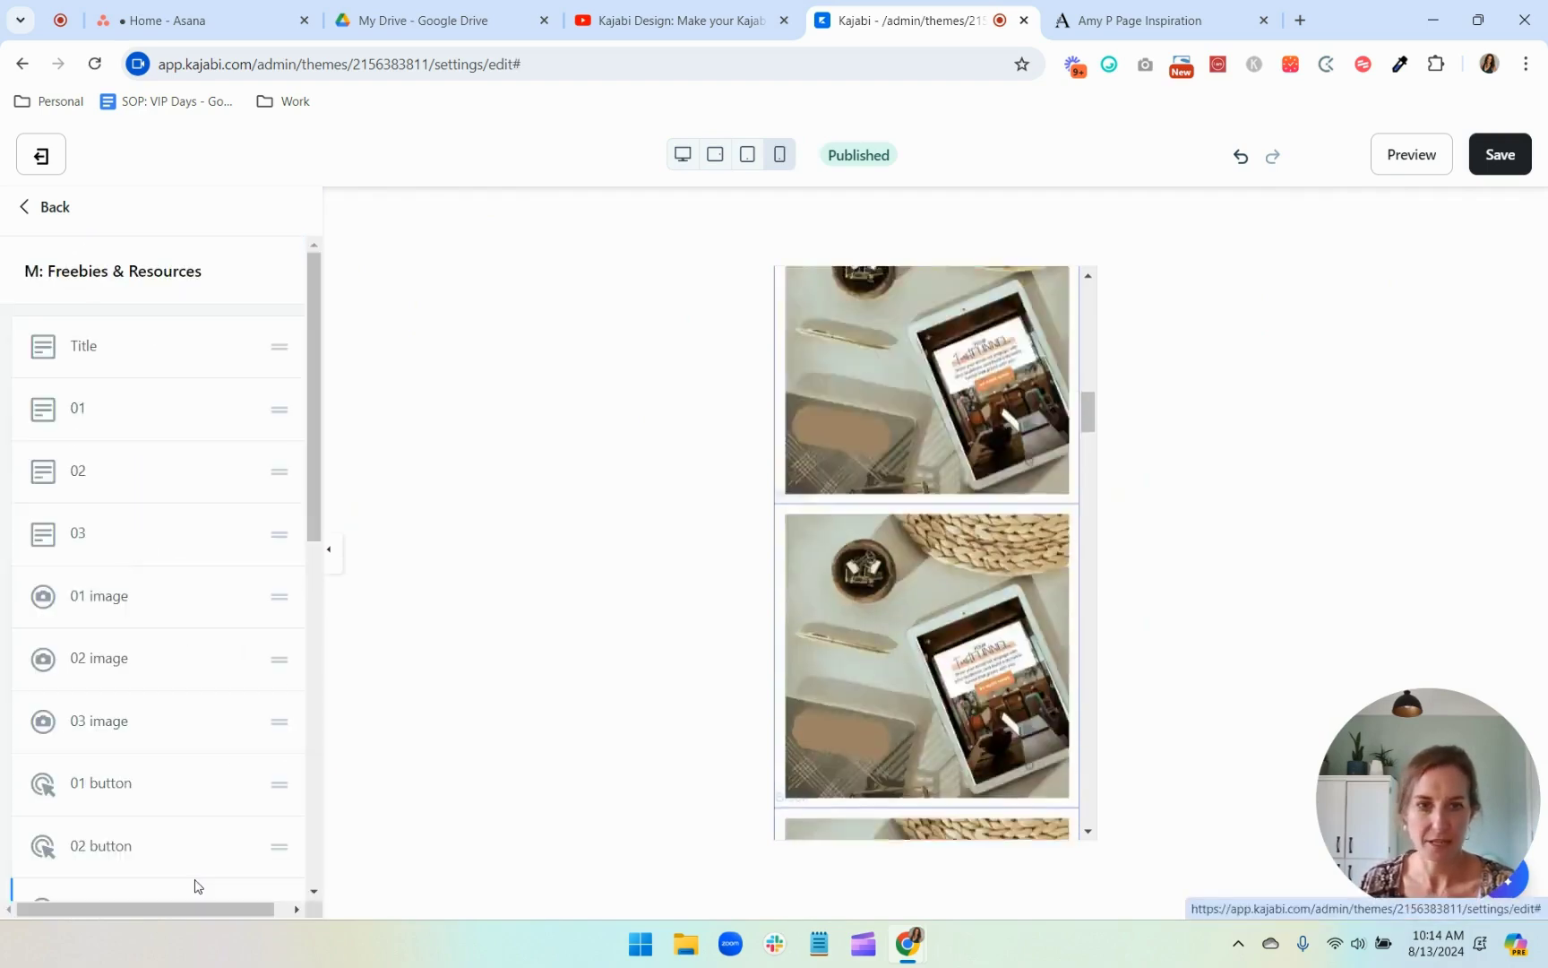
Step: Center the mobile text alignment of the "FREEBIES & RESOURCES" title block
scroll(963, 678, "up", 5)
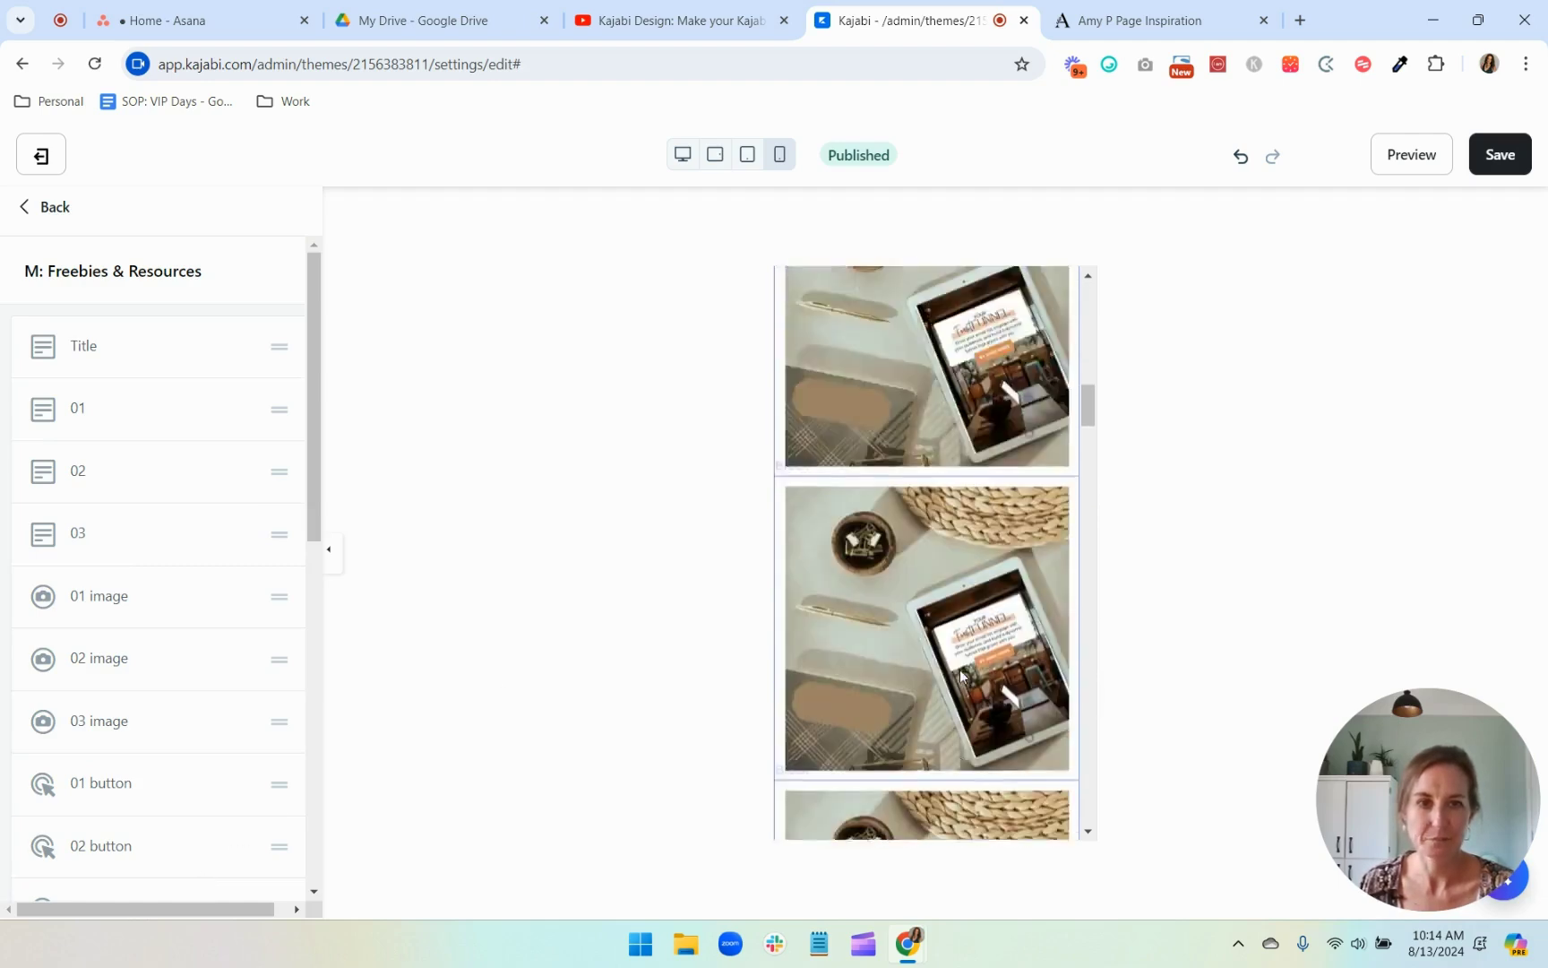
scroll(963, 679, "up", 6)
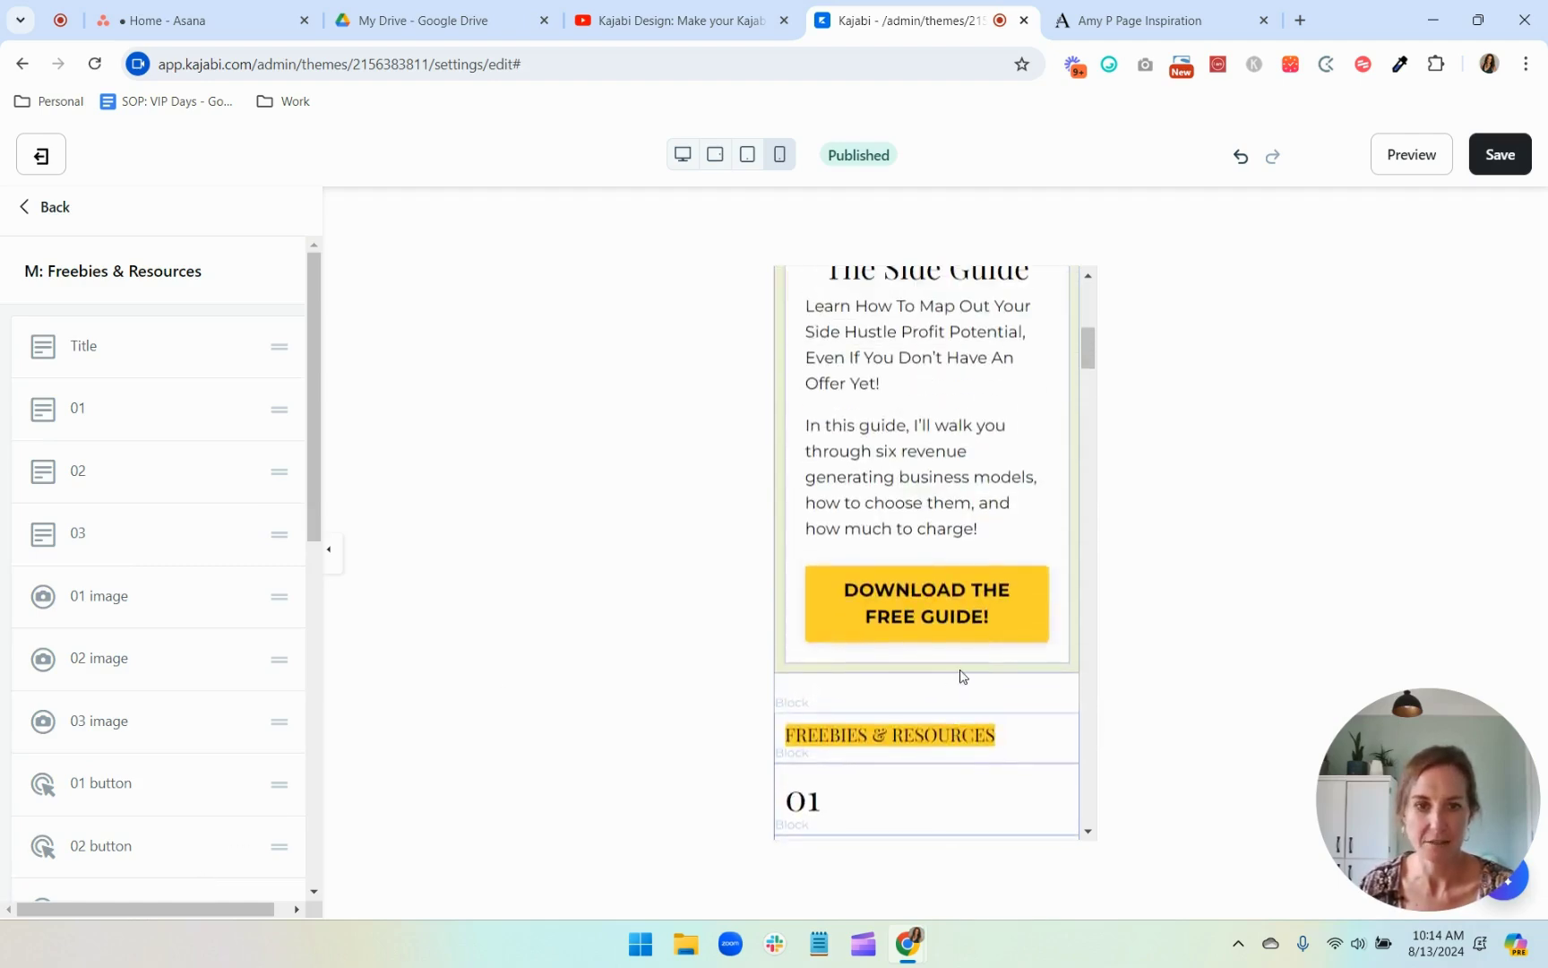
left_click(1039, 743)
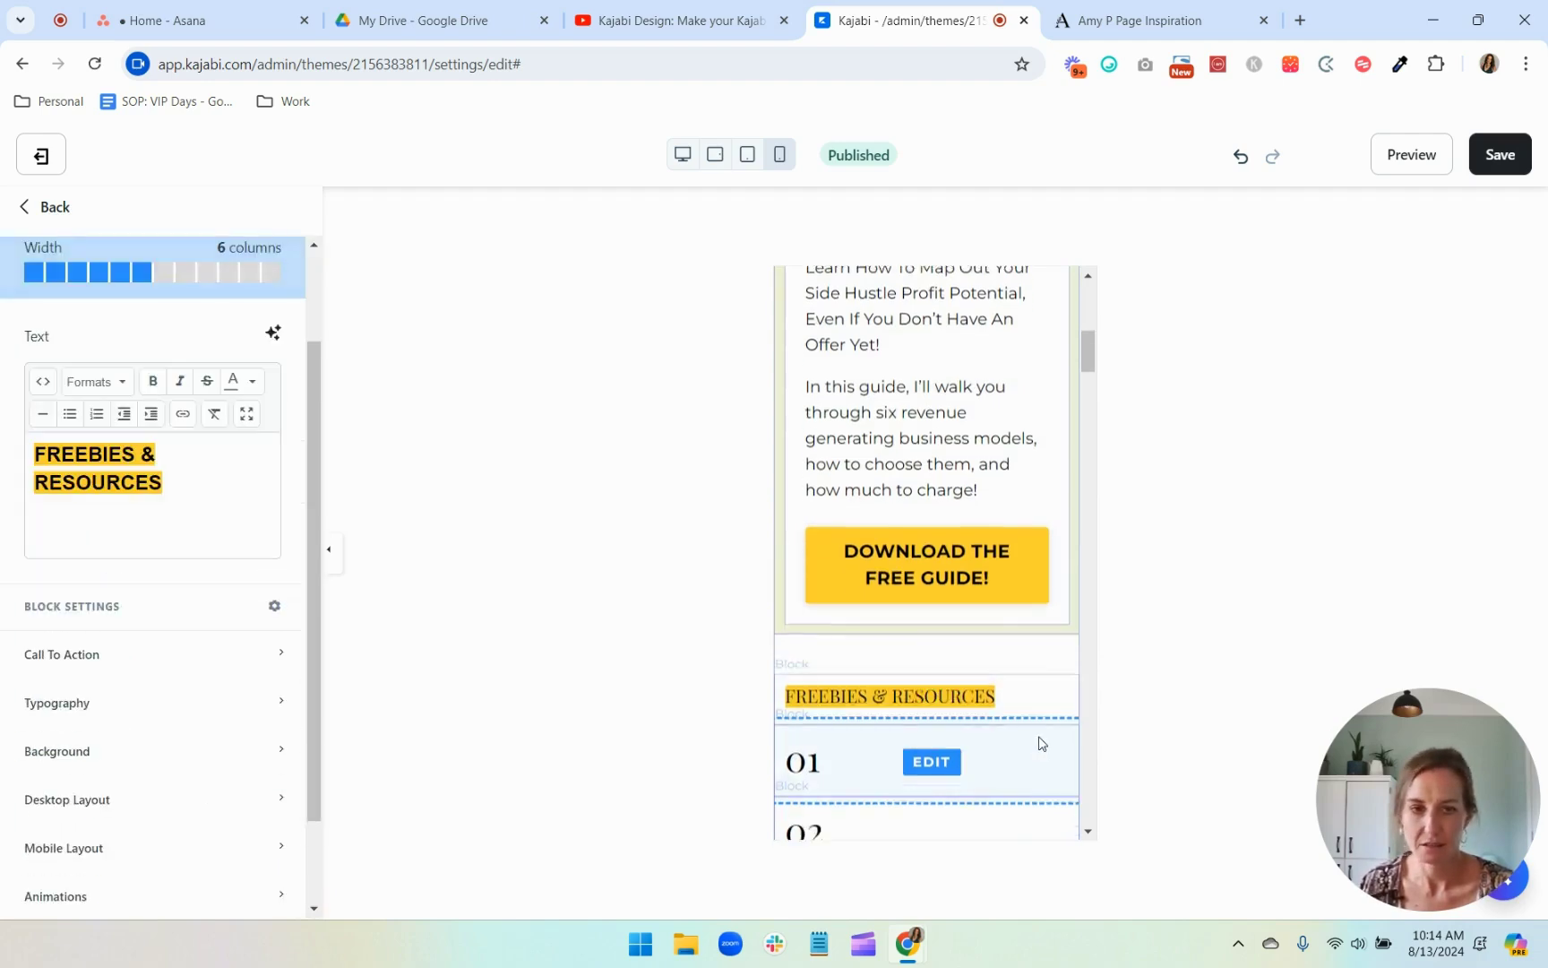
scroll(161, 805, "down", 2)
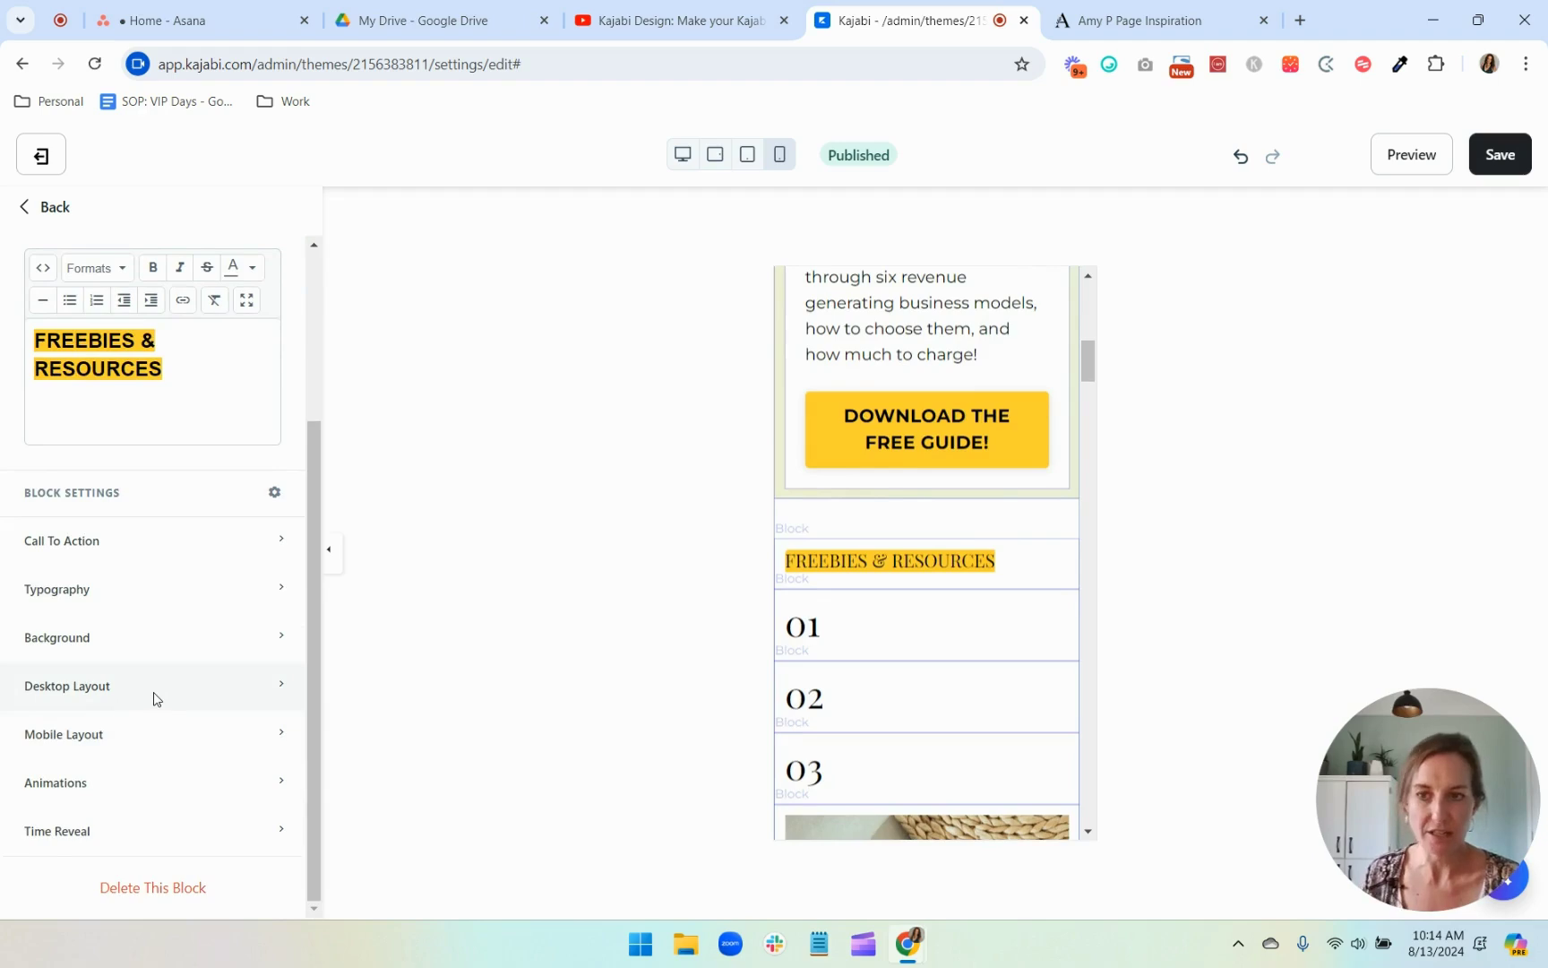
left_click(154, 694)
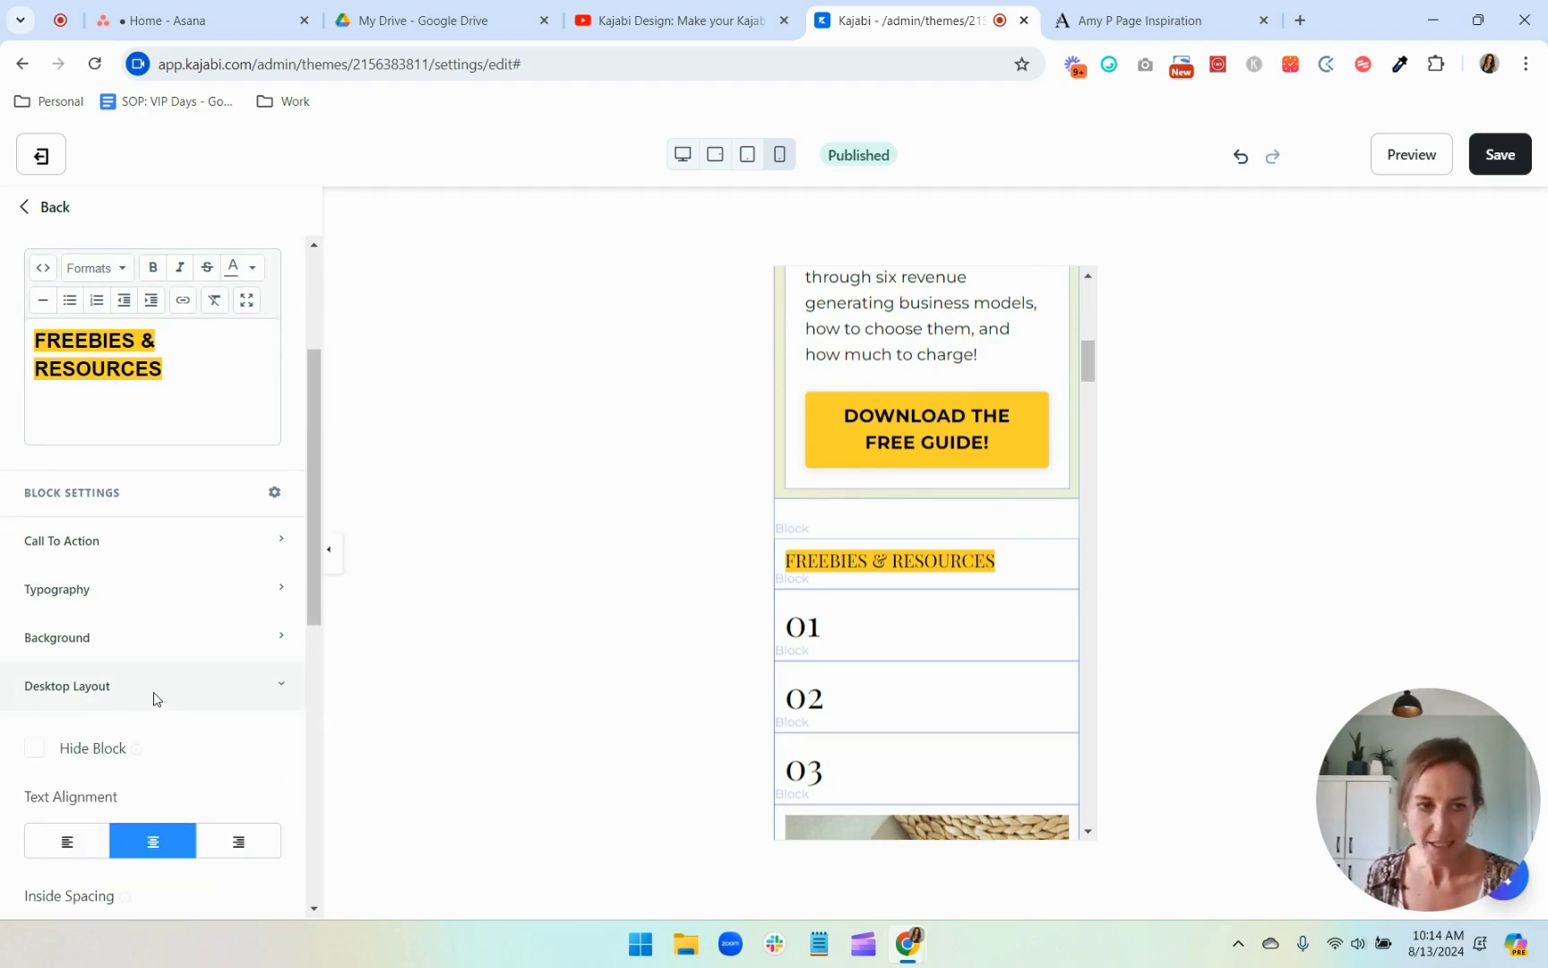
left_click(154, 691)
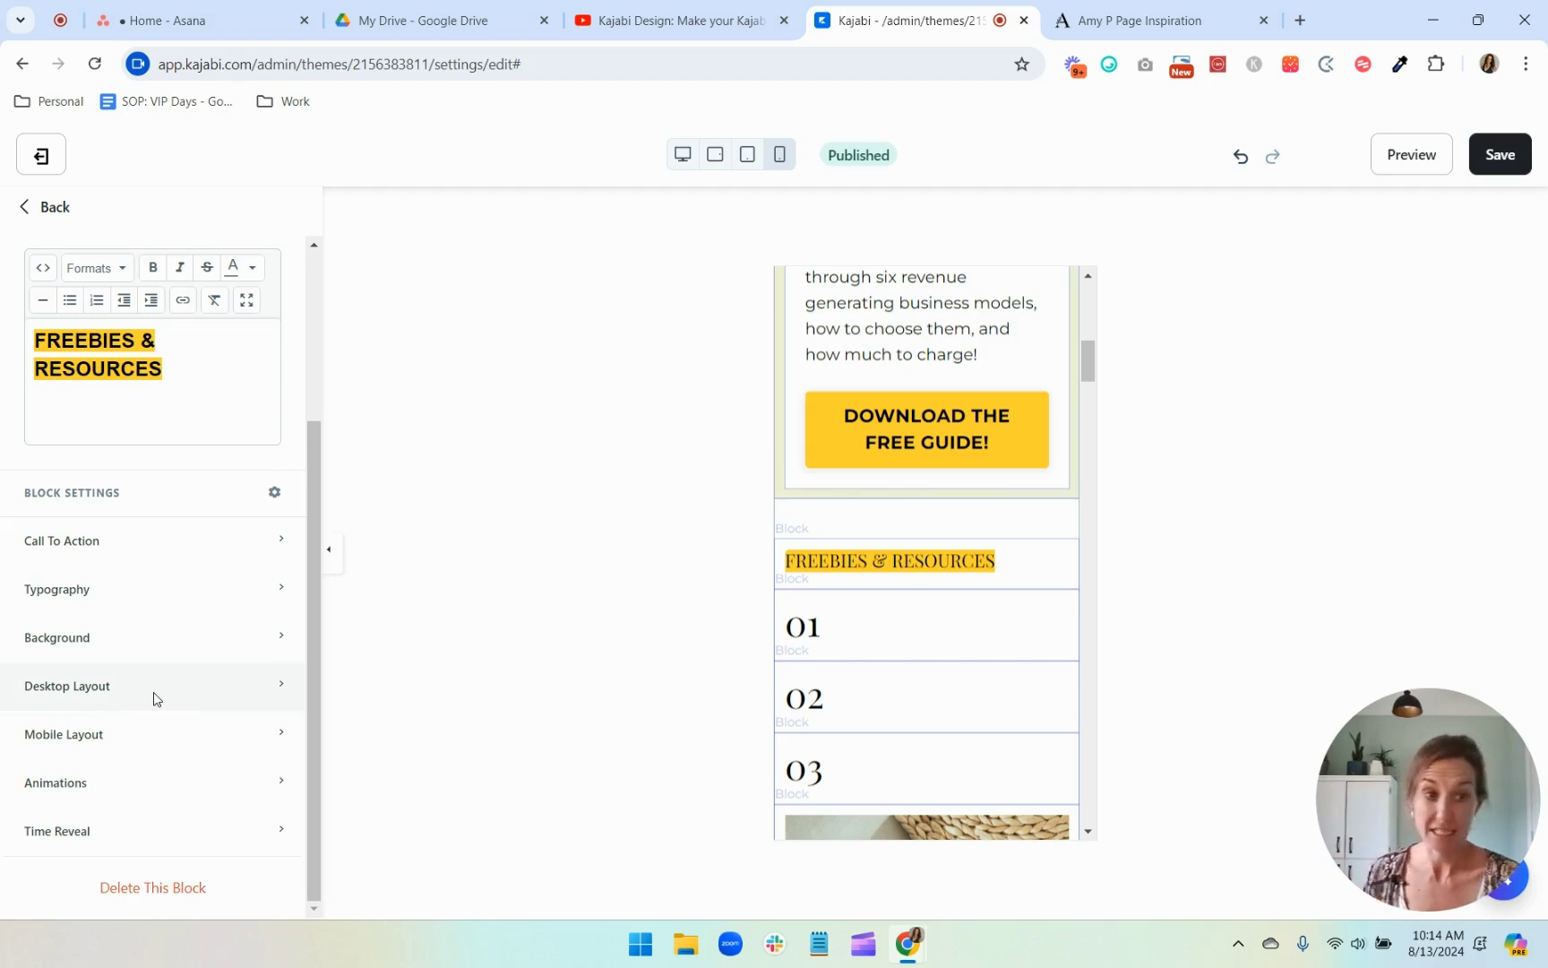
left_click(173, 751)
scroll(173, 753, "down", 3)
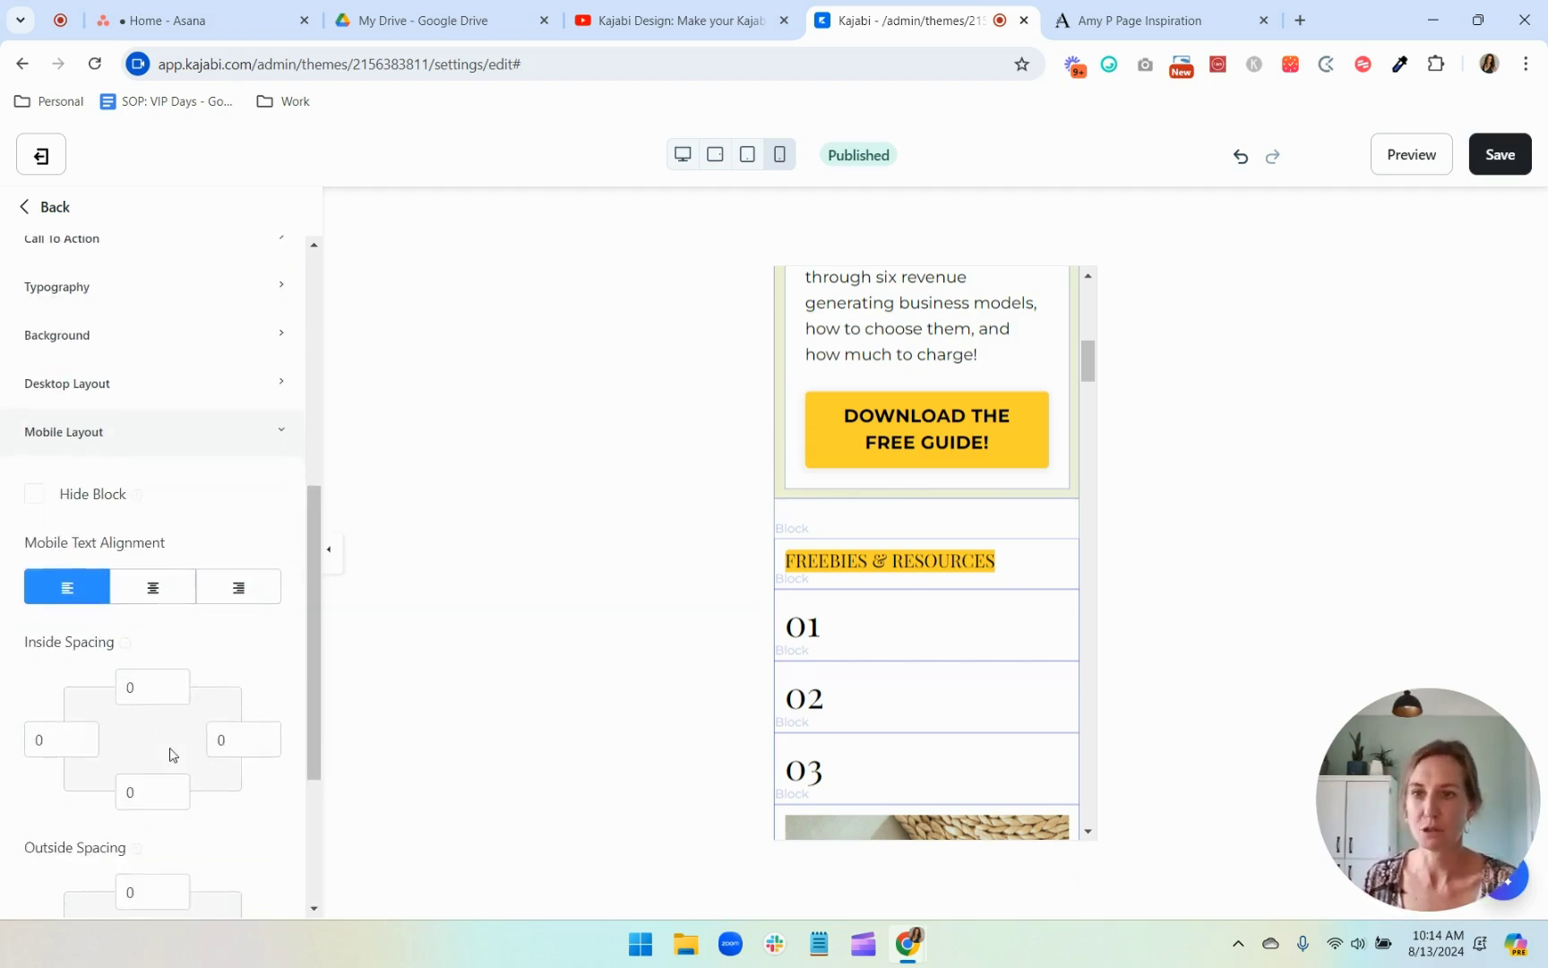
left_click(154, 591)
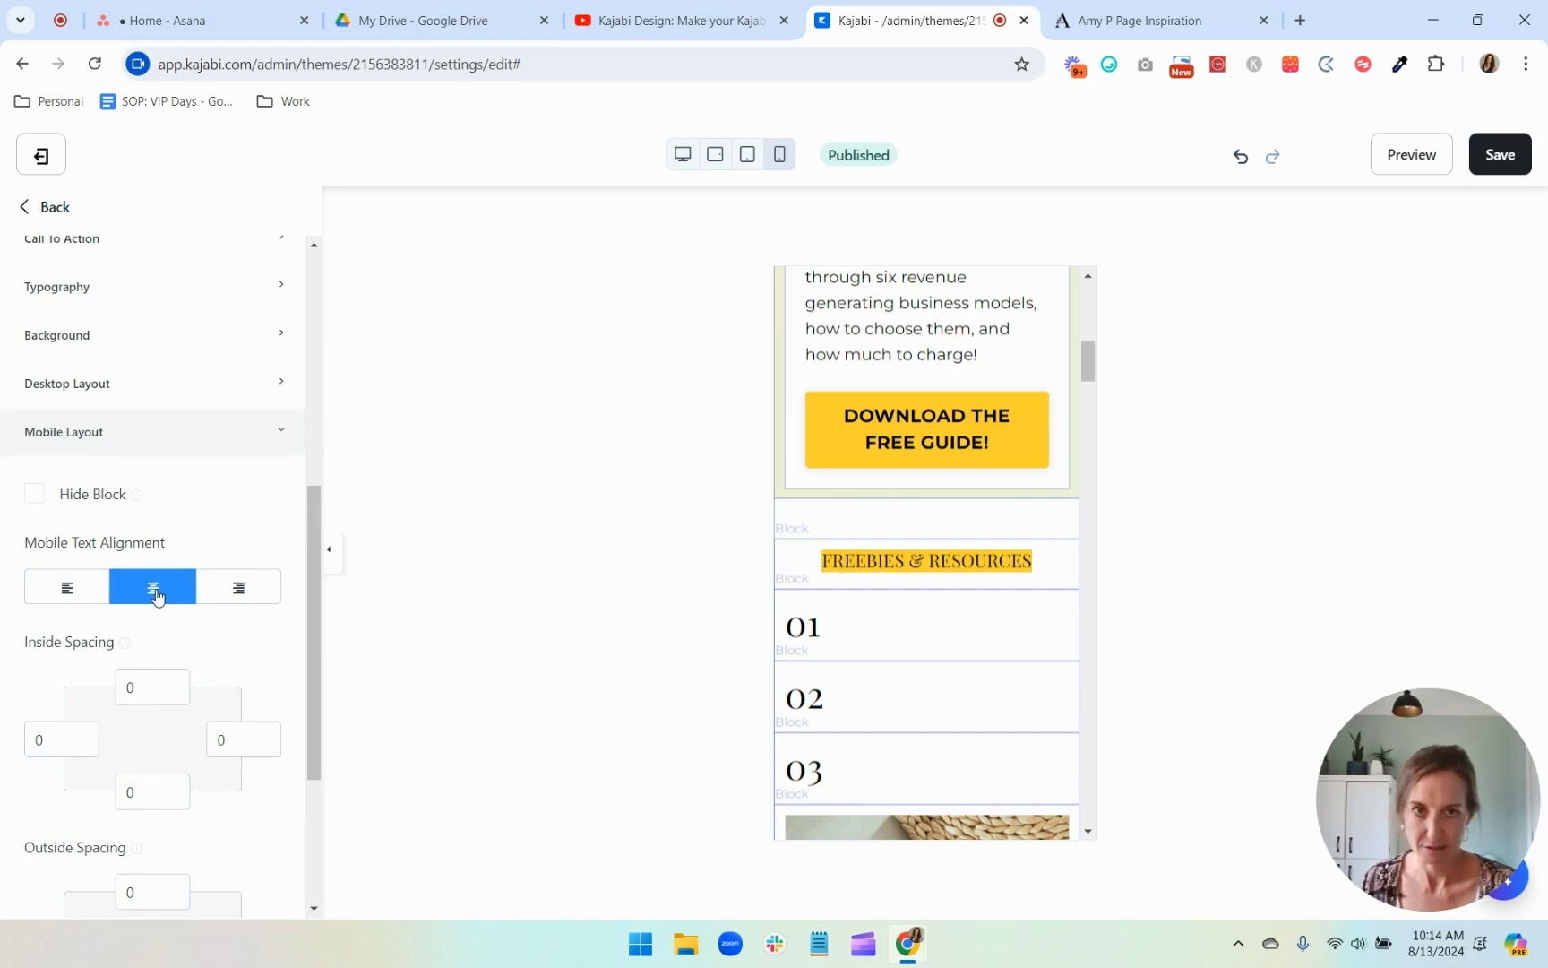
Step: Set the top and bottom mobile section padding of "M: Freebies & Resources" to 10
left_click(955, 522)
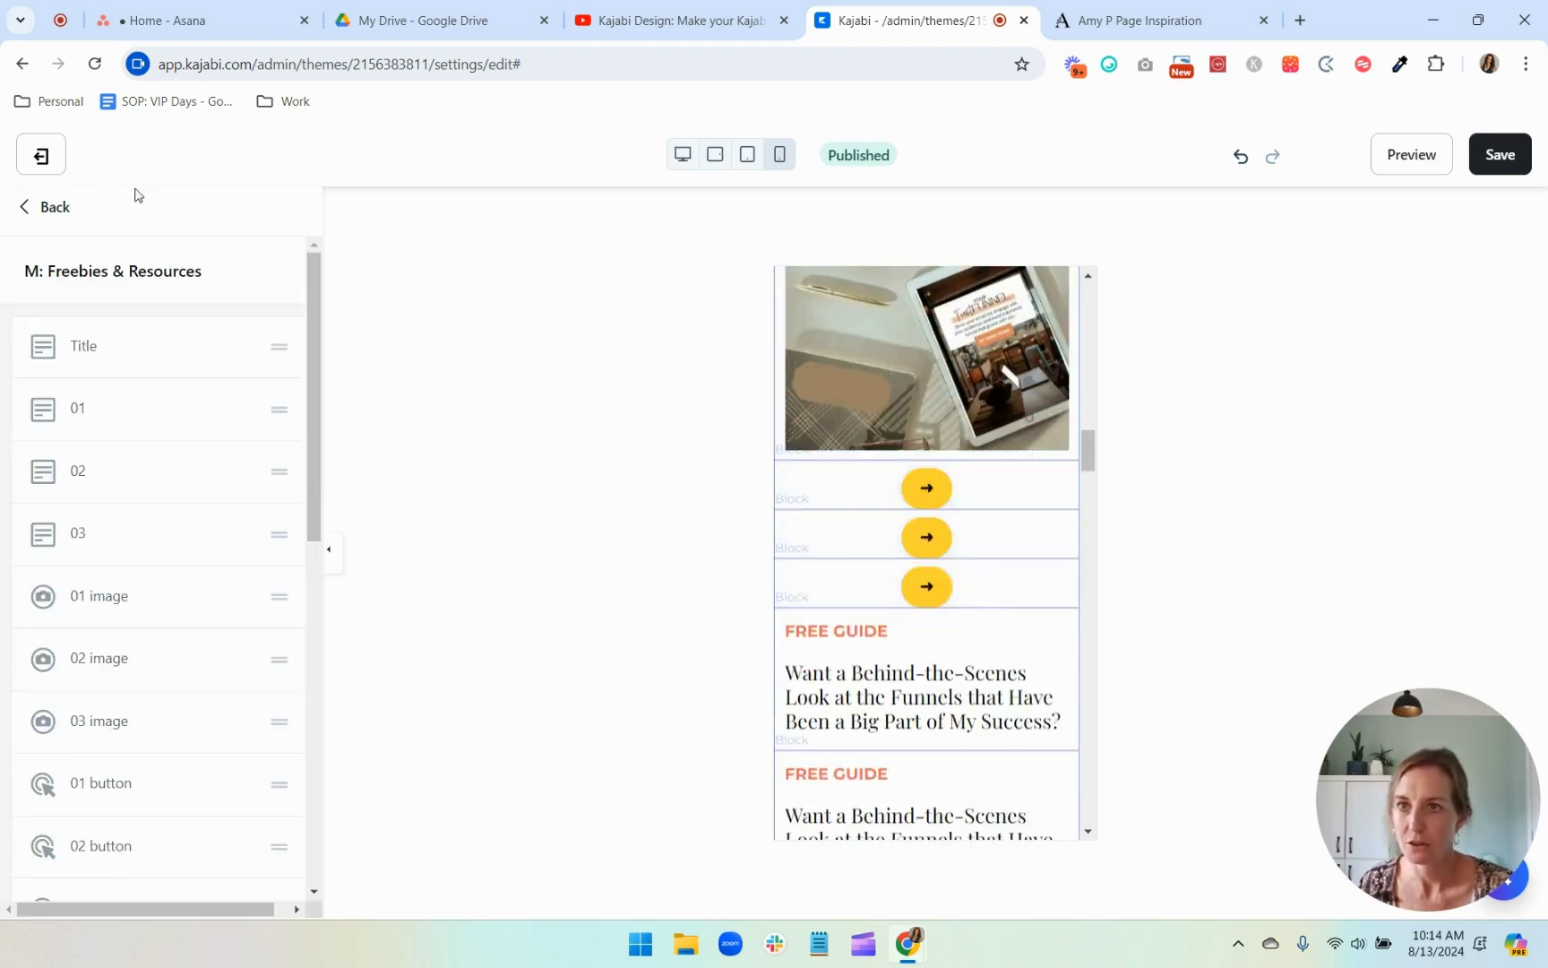
scroll(173, 840, "down", 8)
left_click(181, 768)
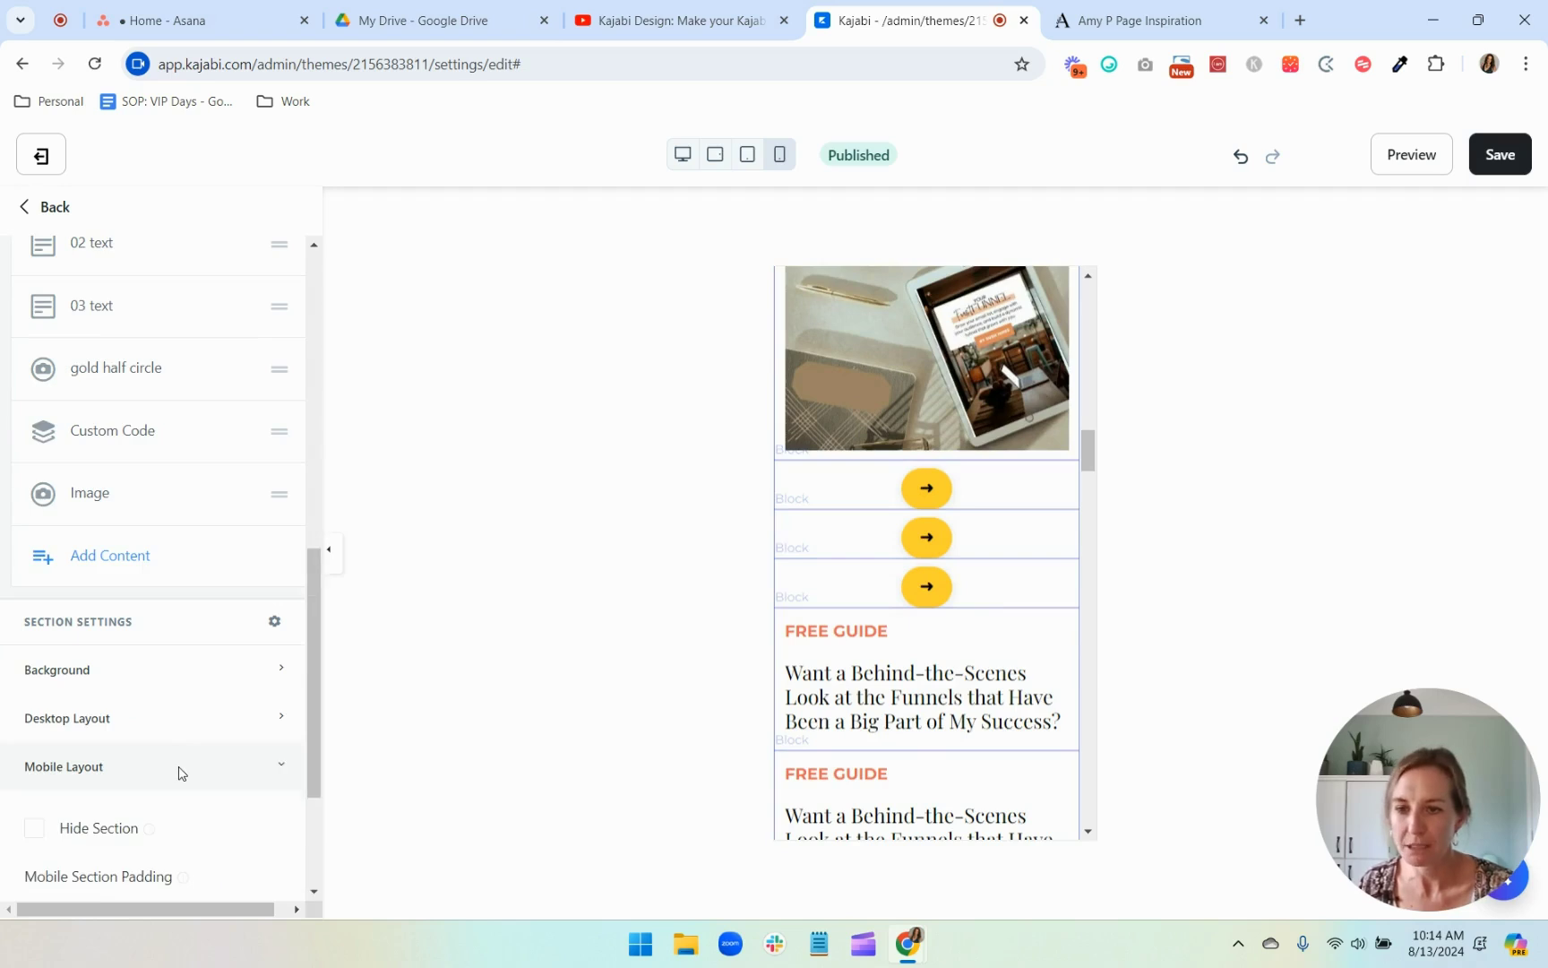
scroll(179, 768, "down", 3)
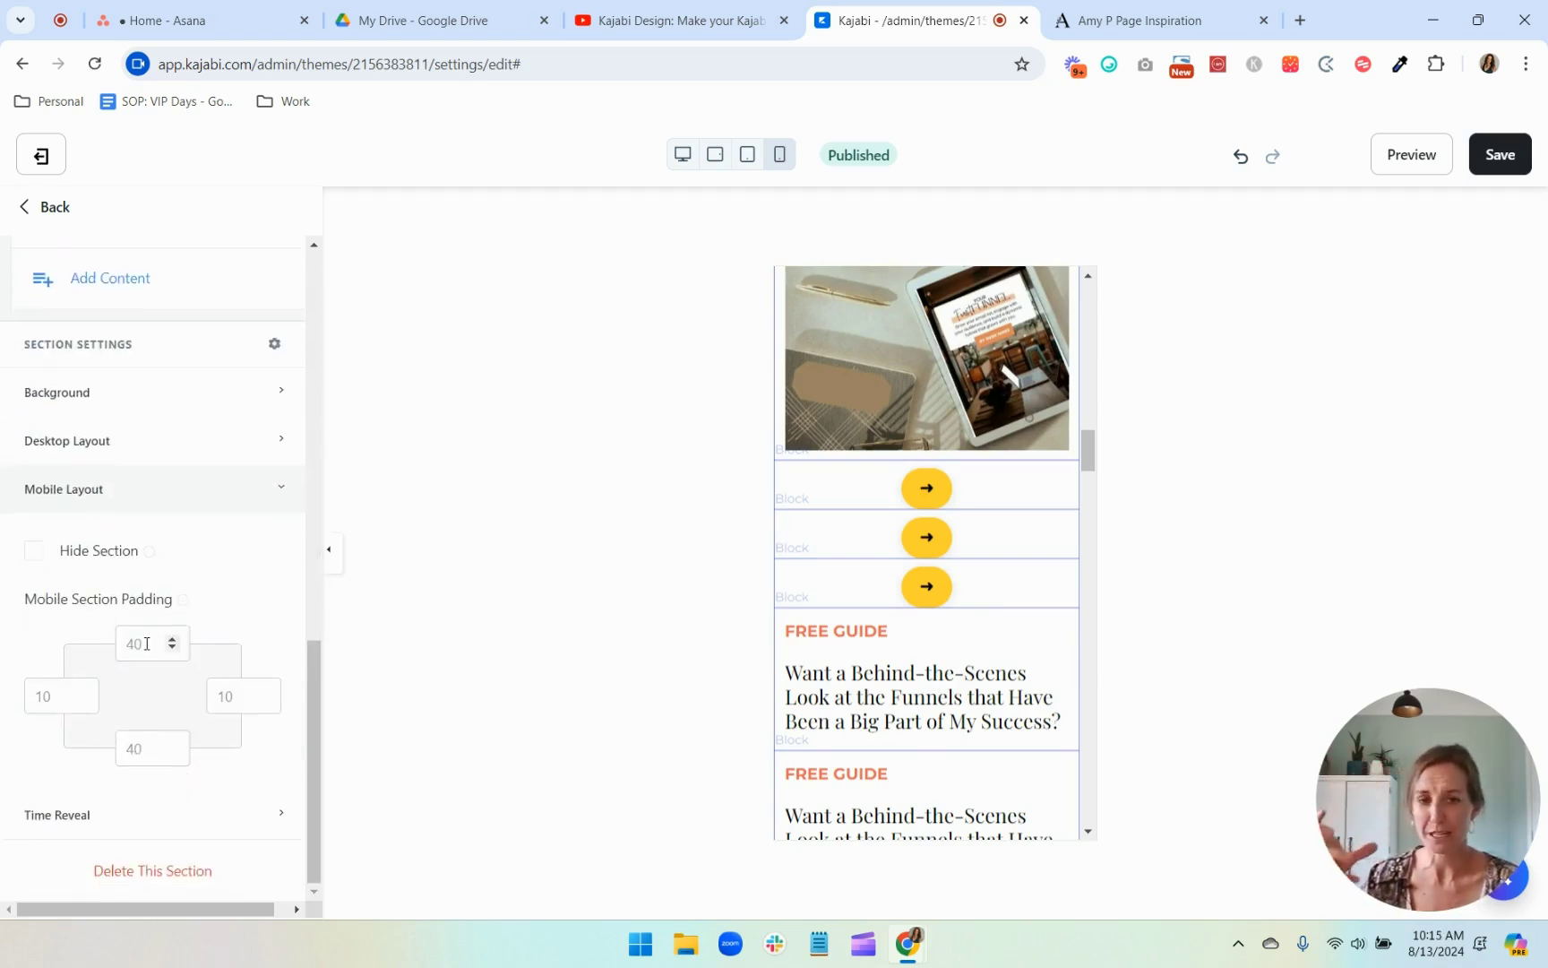
left_click(146, 645)
type("10")
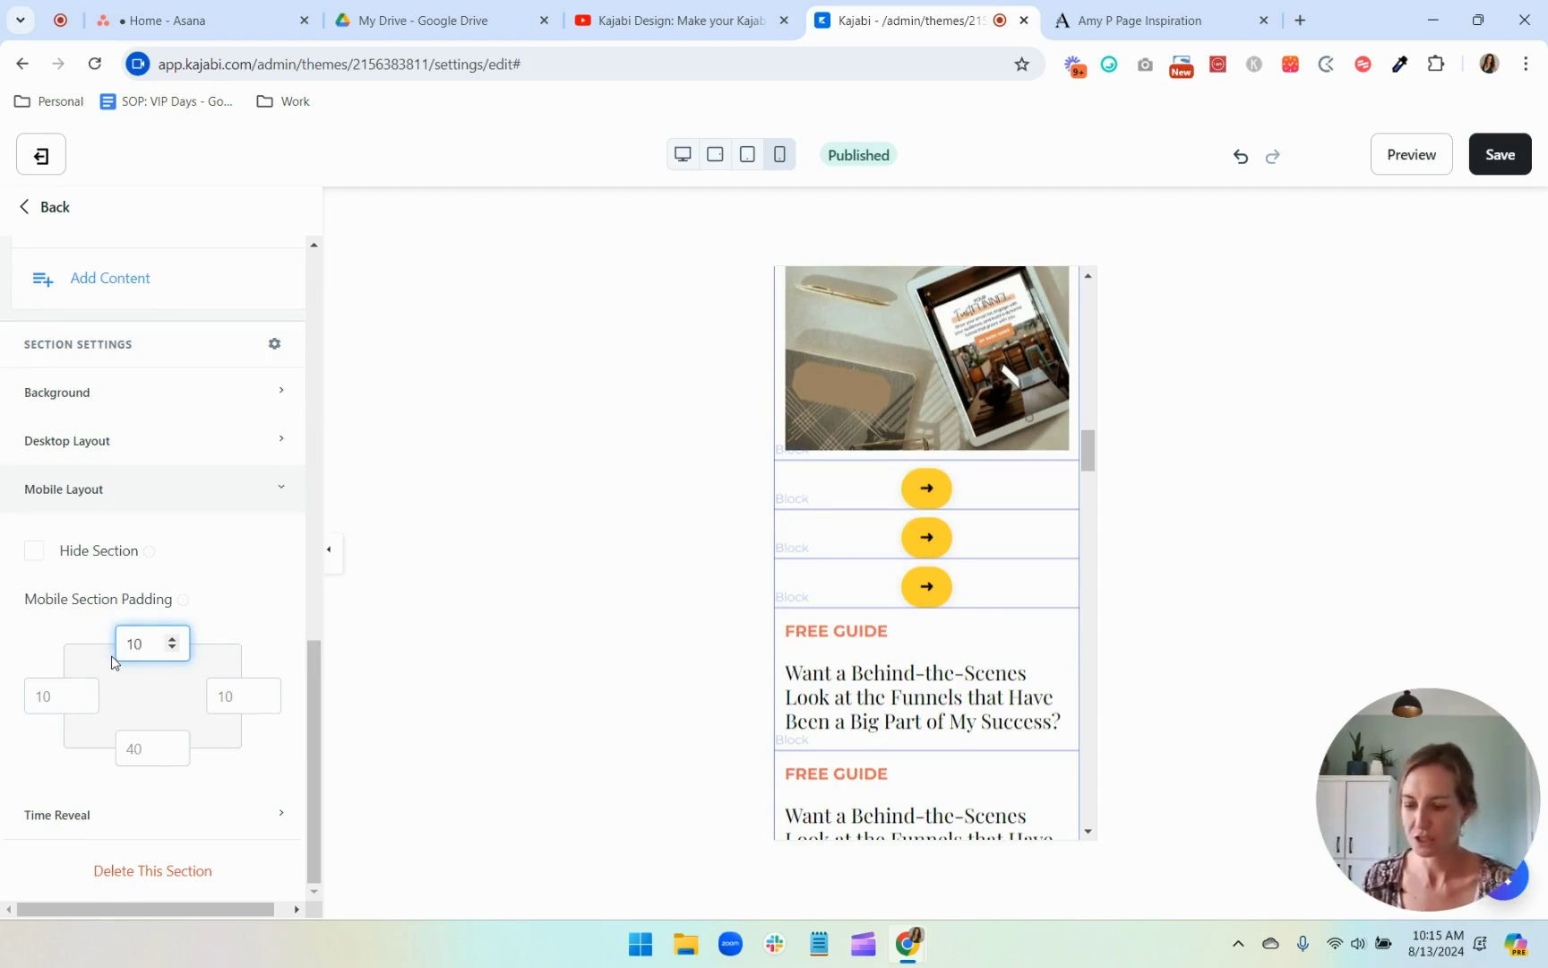
key("Tab")
key("Tab")
key("Tab")
type("1")
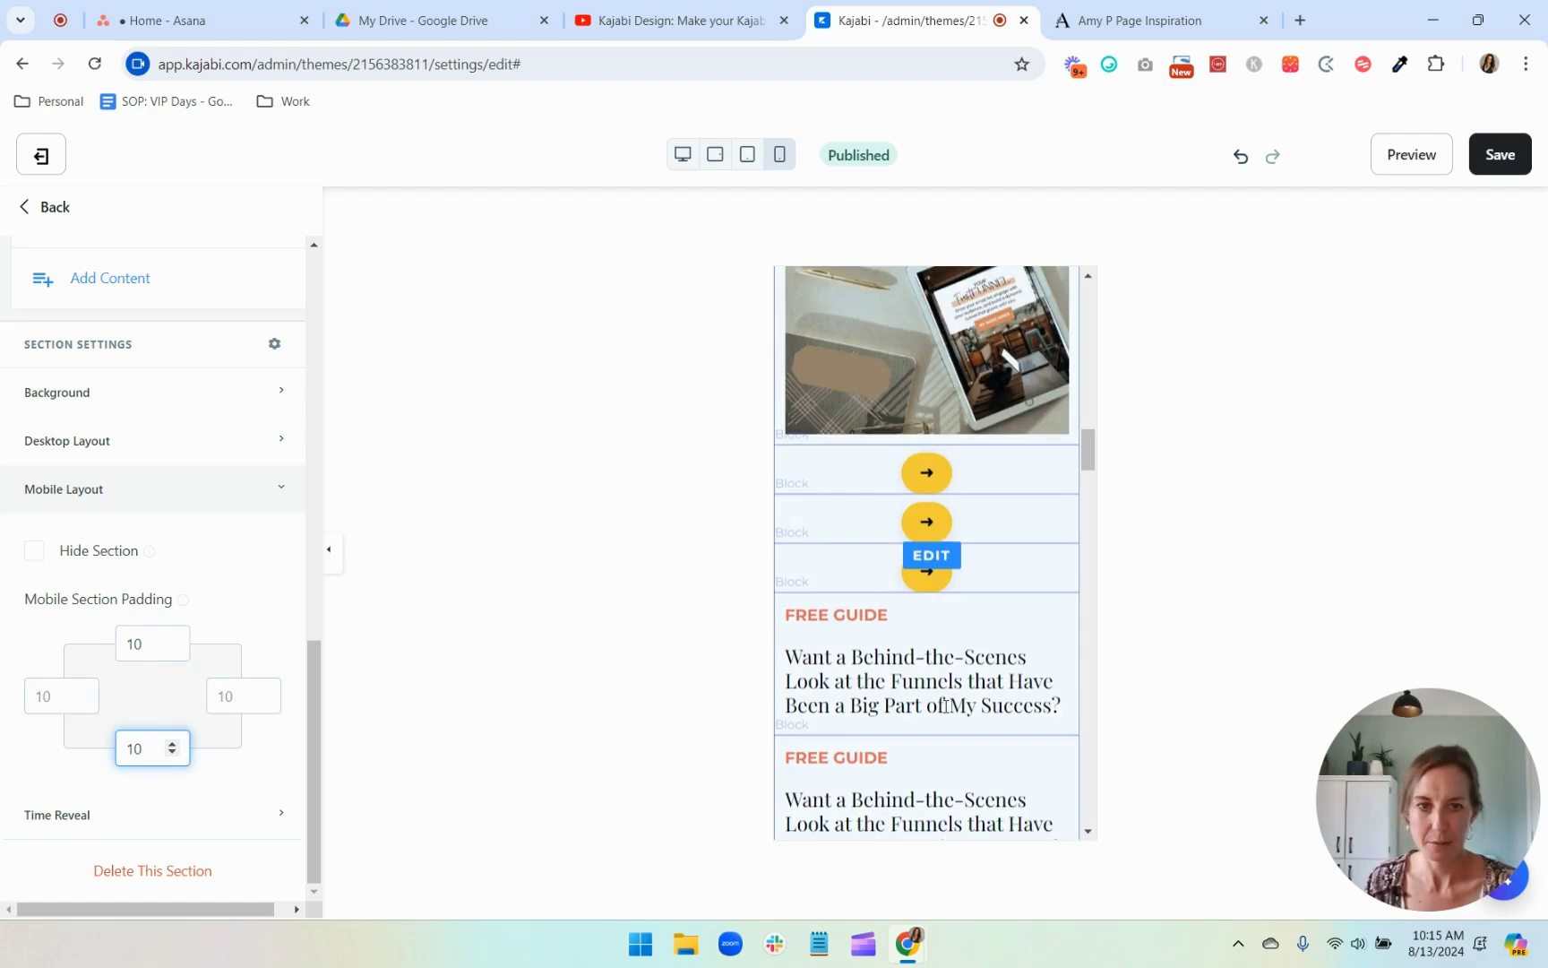
Step: Center the mobile text alignment of the 01 number block
scroll(1016, 647, "up", 10)
scroll(1016, 655, "down", 3)
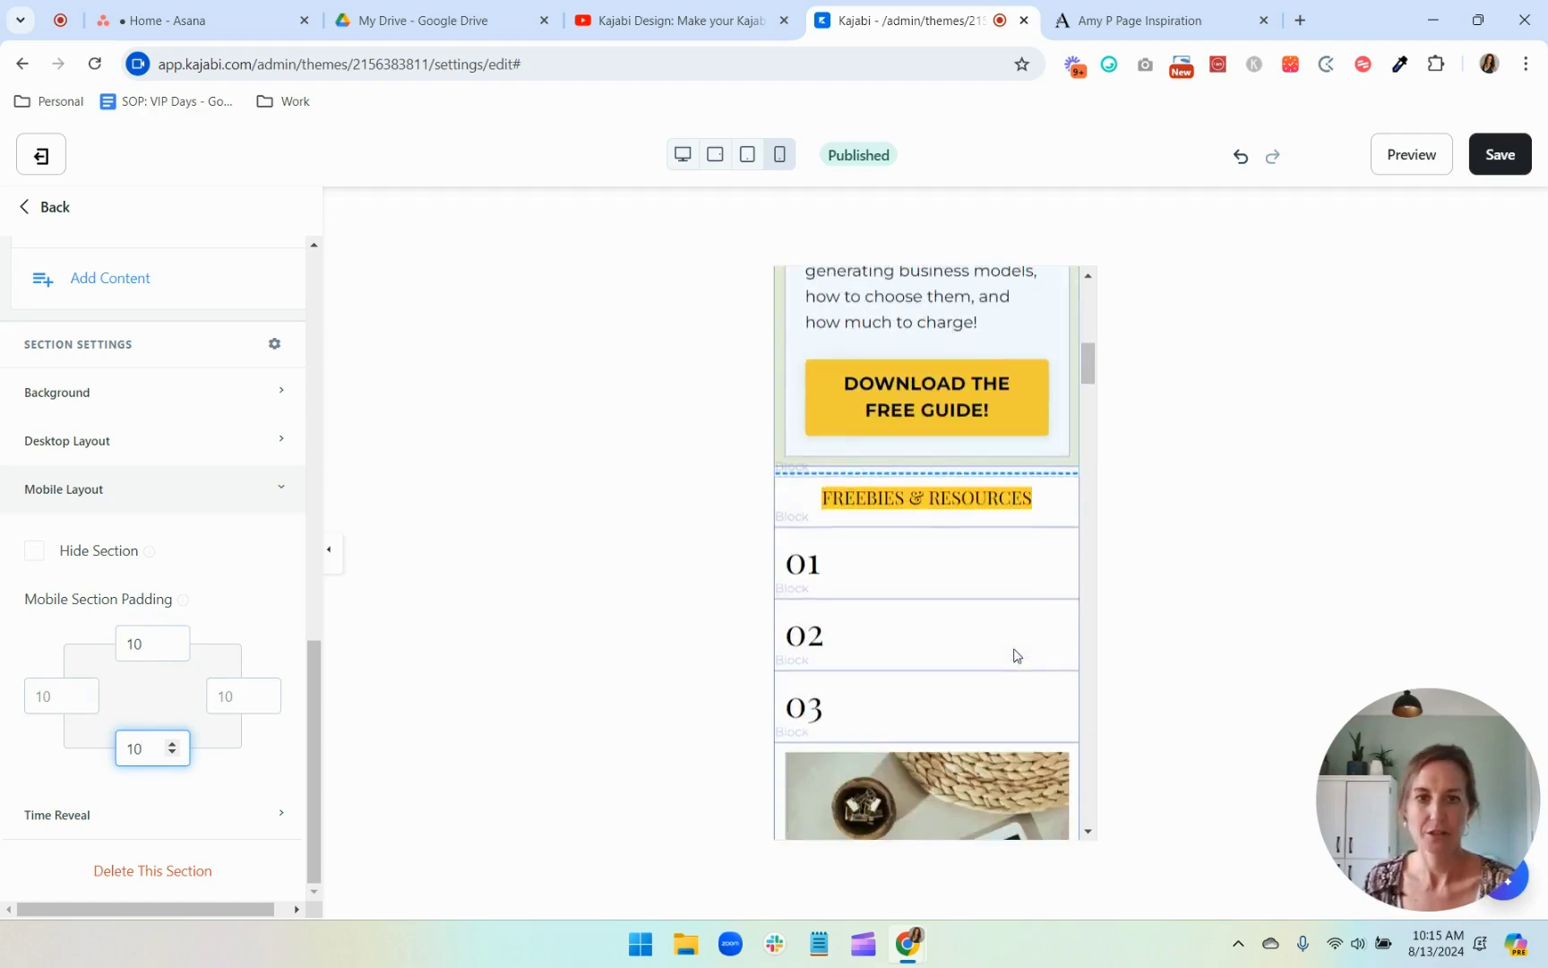
left_click(997, 565)
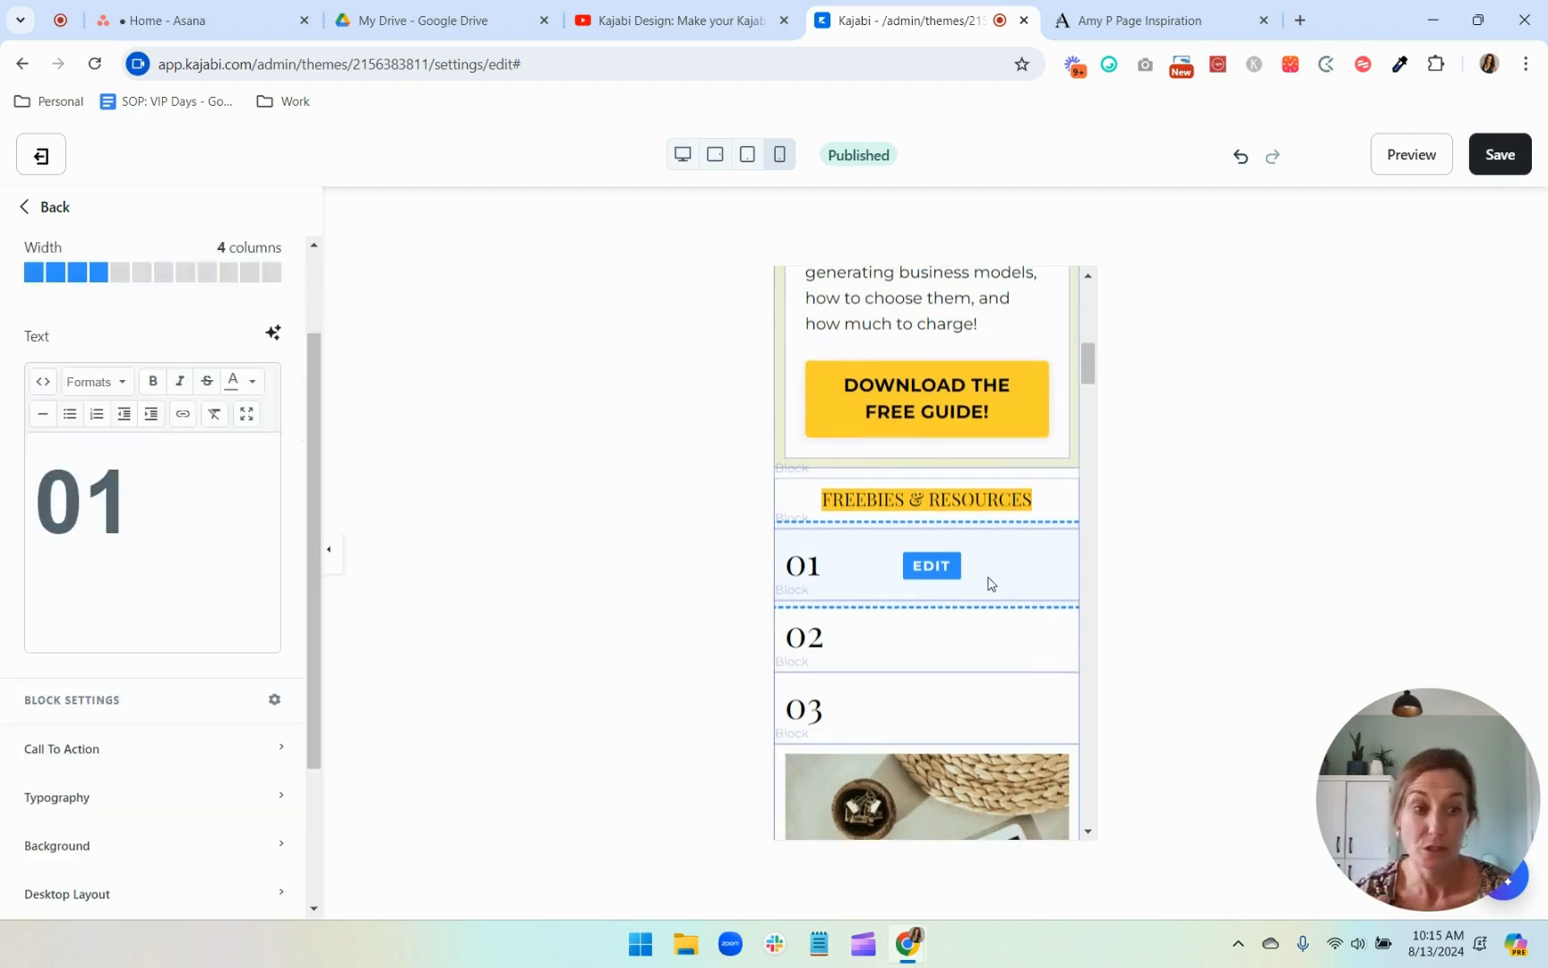
scroll(201, 722, "down", 3)
left_click(204, 733)
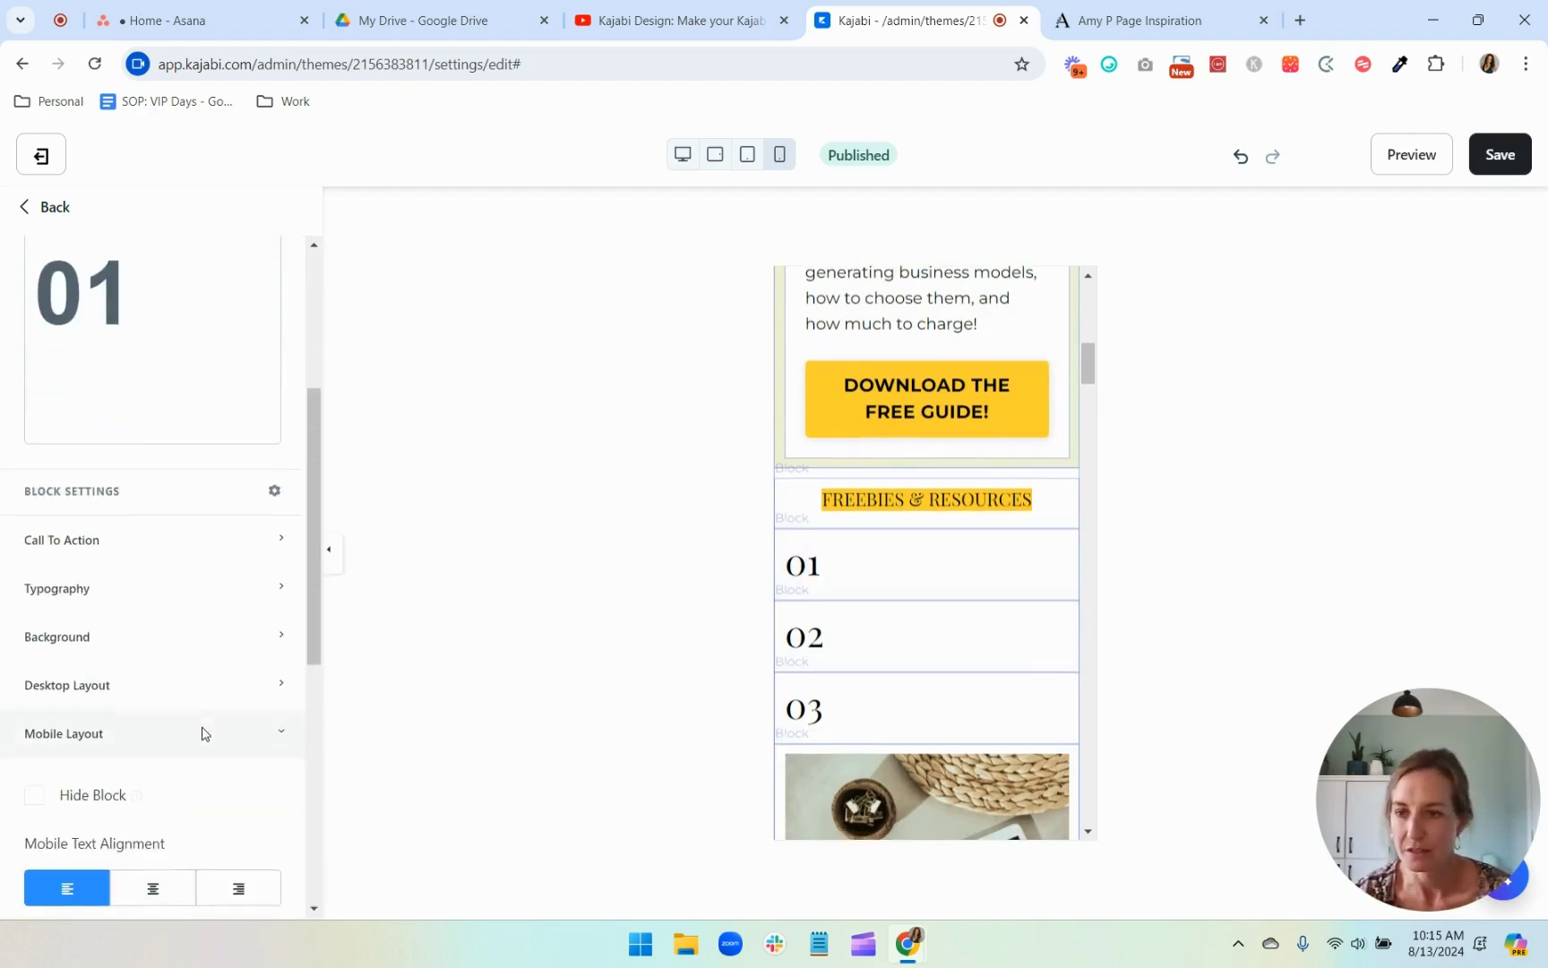
scroll(204, 733, "down", 4)
left_click(158, 495)
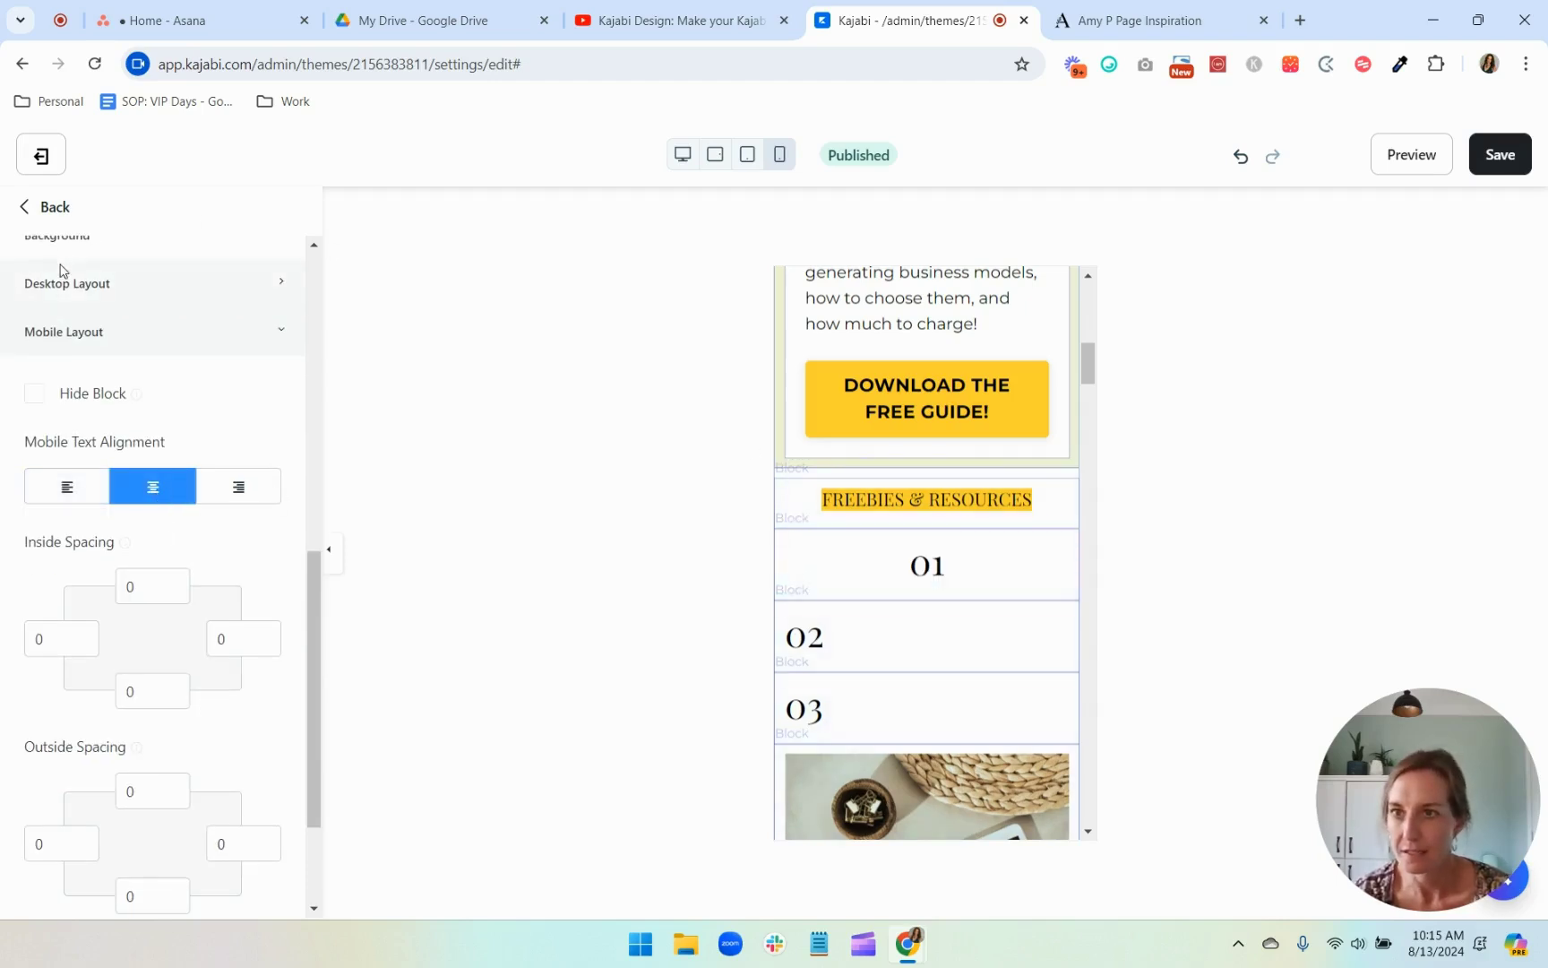
Step: Reorder the blocks of "M: Freebies & Resources" so 01 image, 01 button and 01 text follow directly below 01
left_click(56, 209)
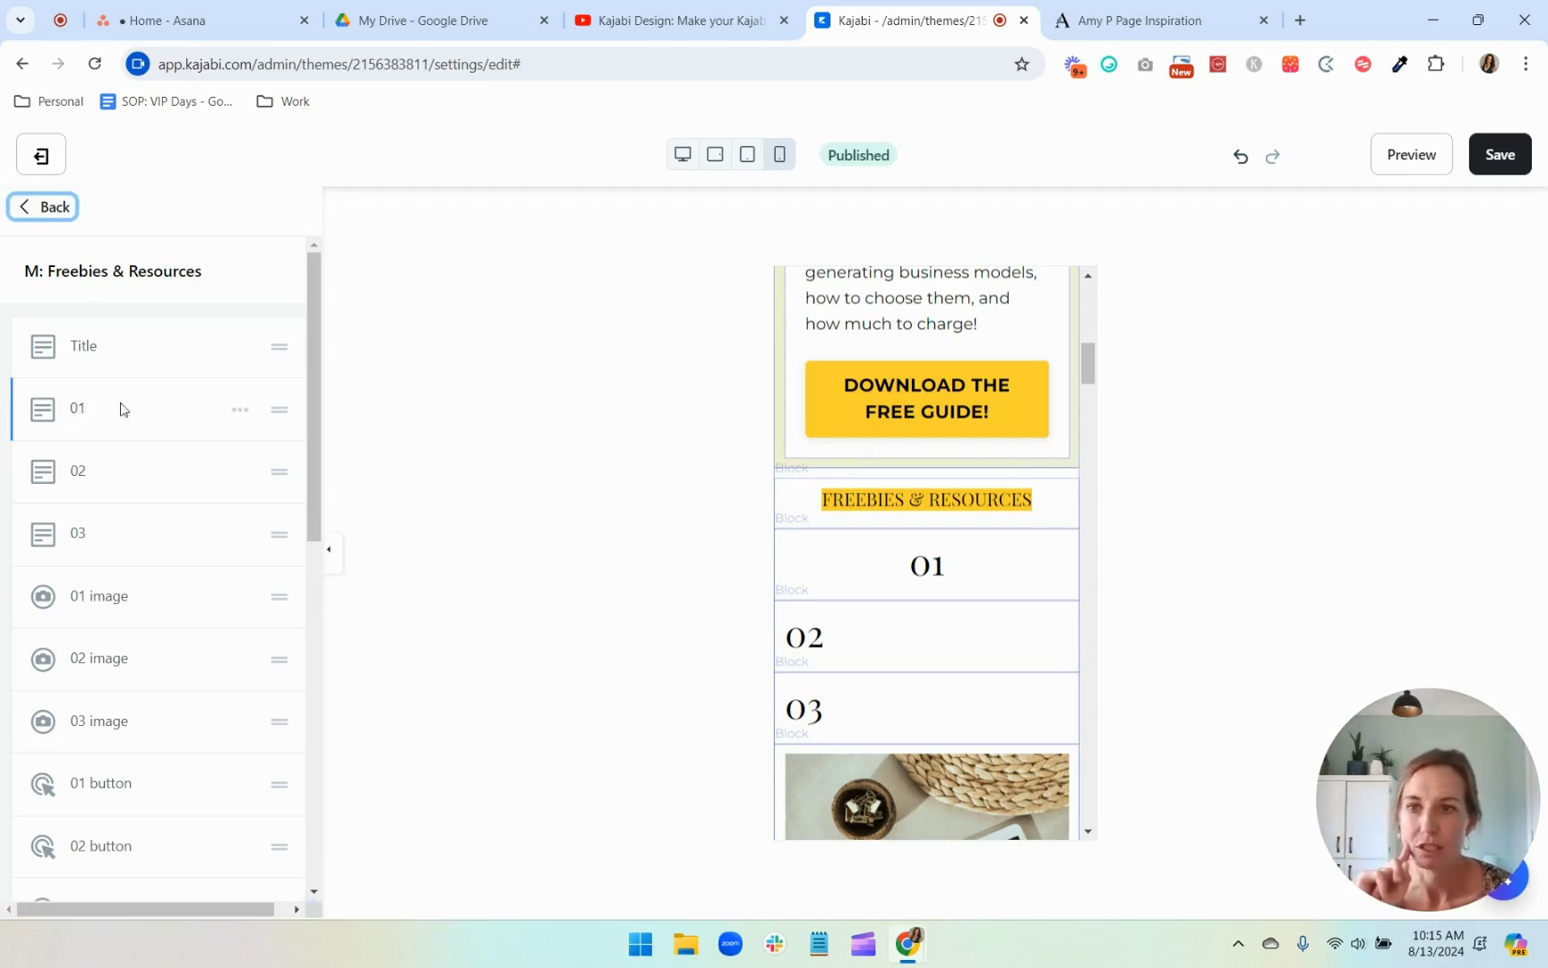
left_click(238, 411)
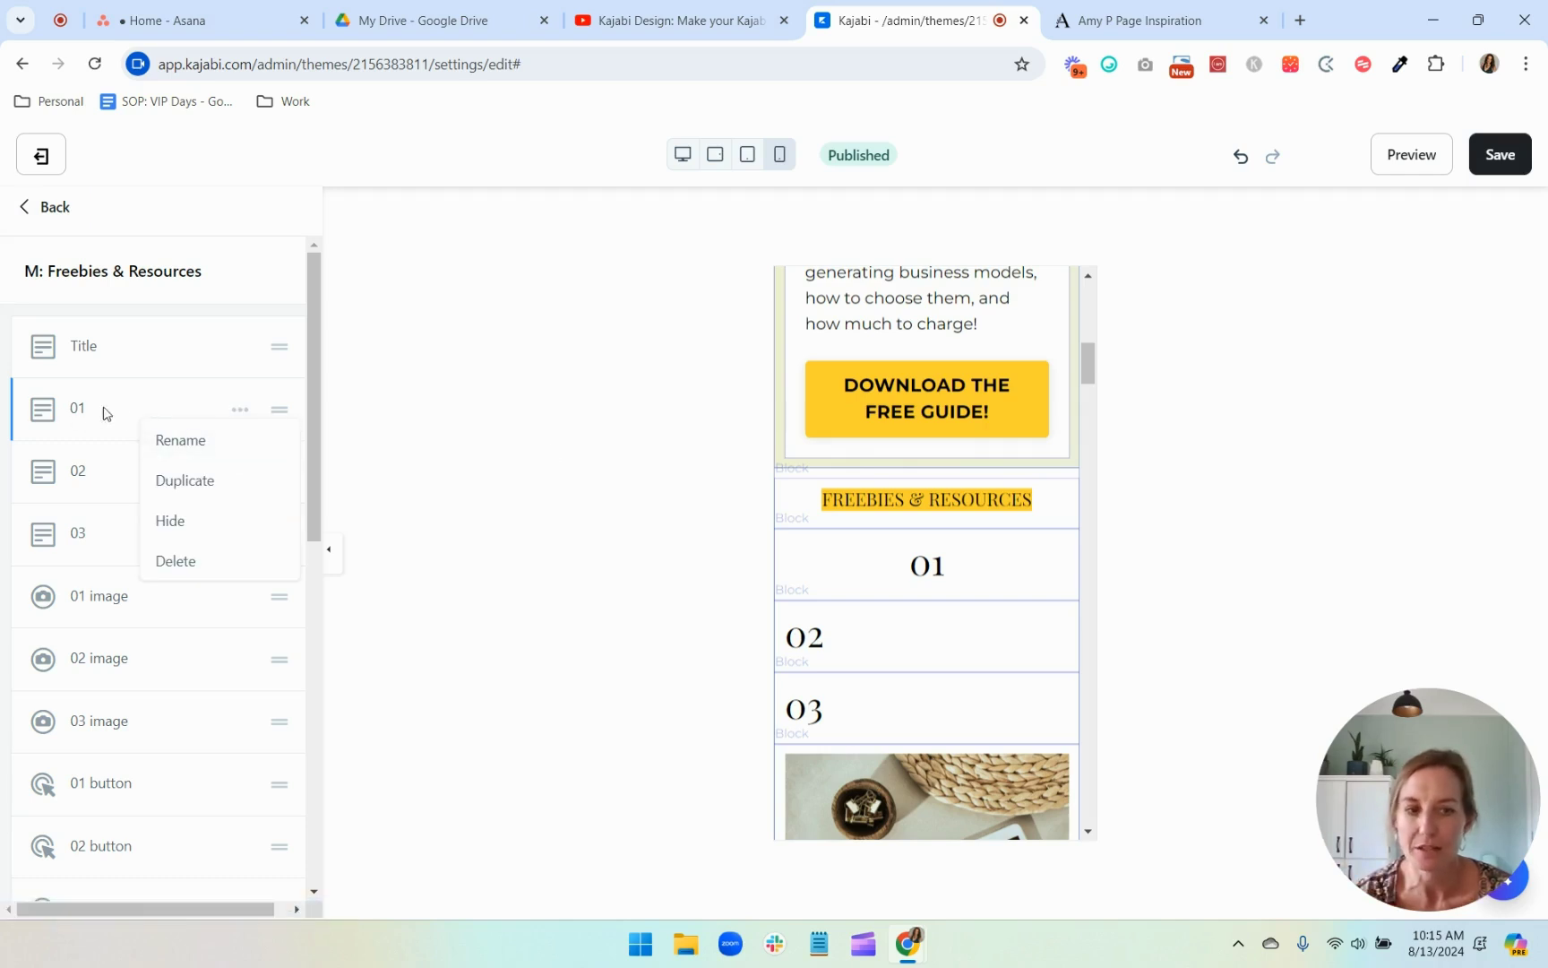
left_click(667, 487)
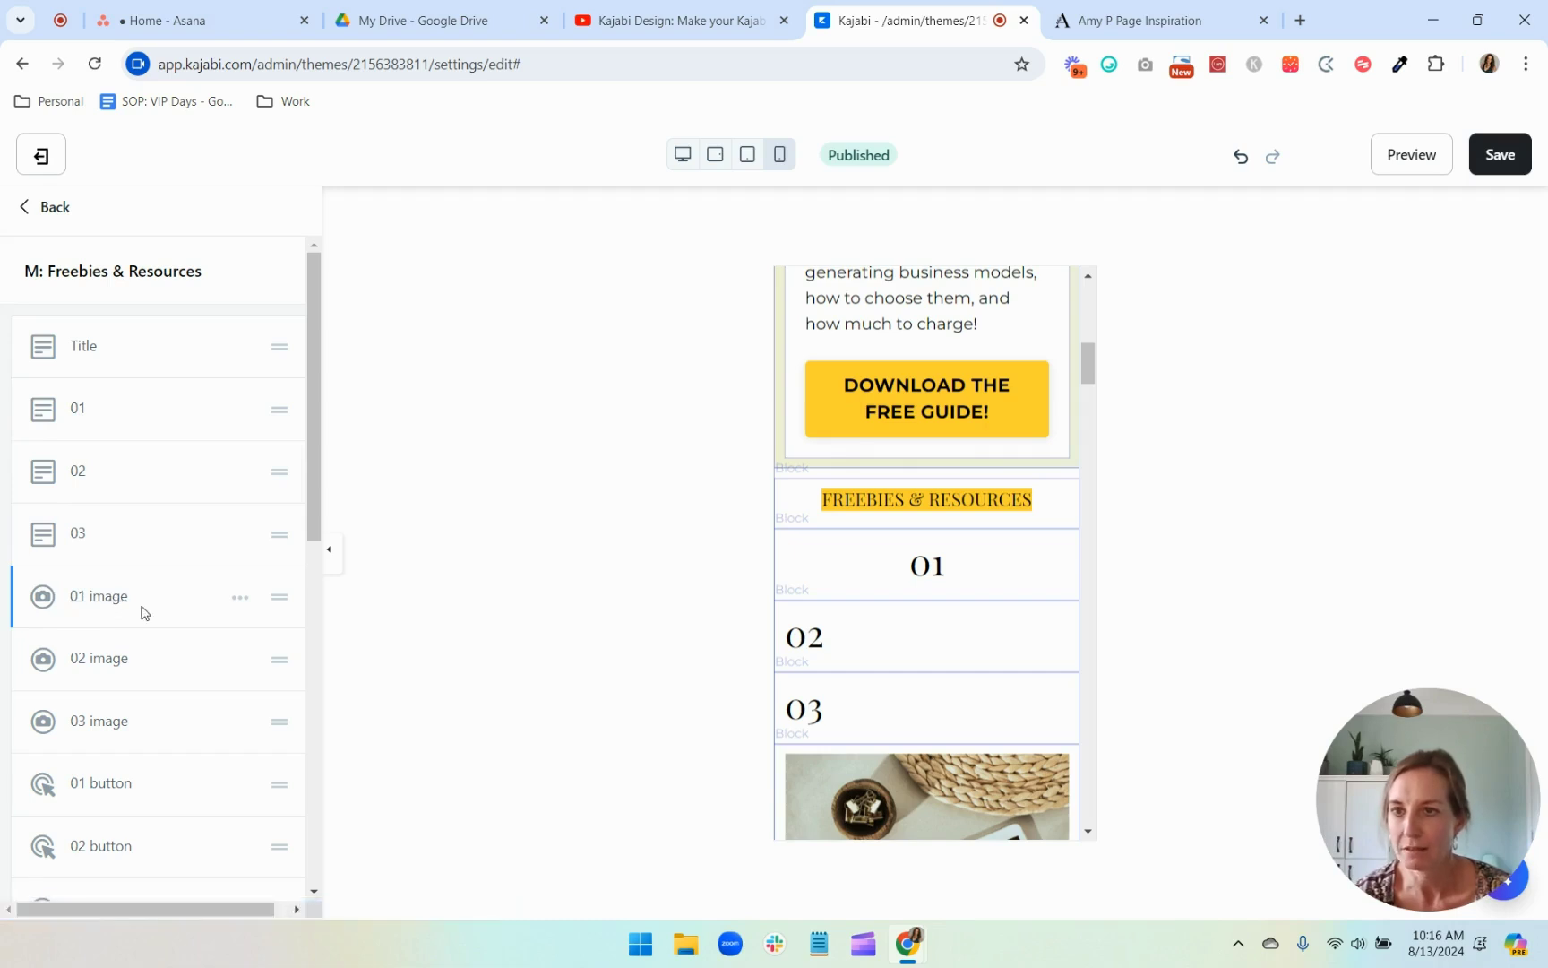
left_click_drag(141, 612, 134, 482)
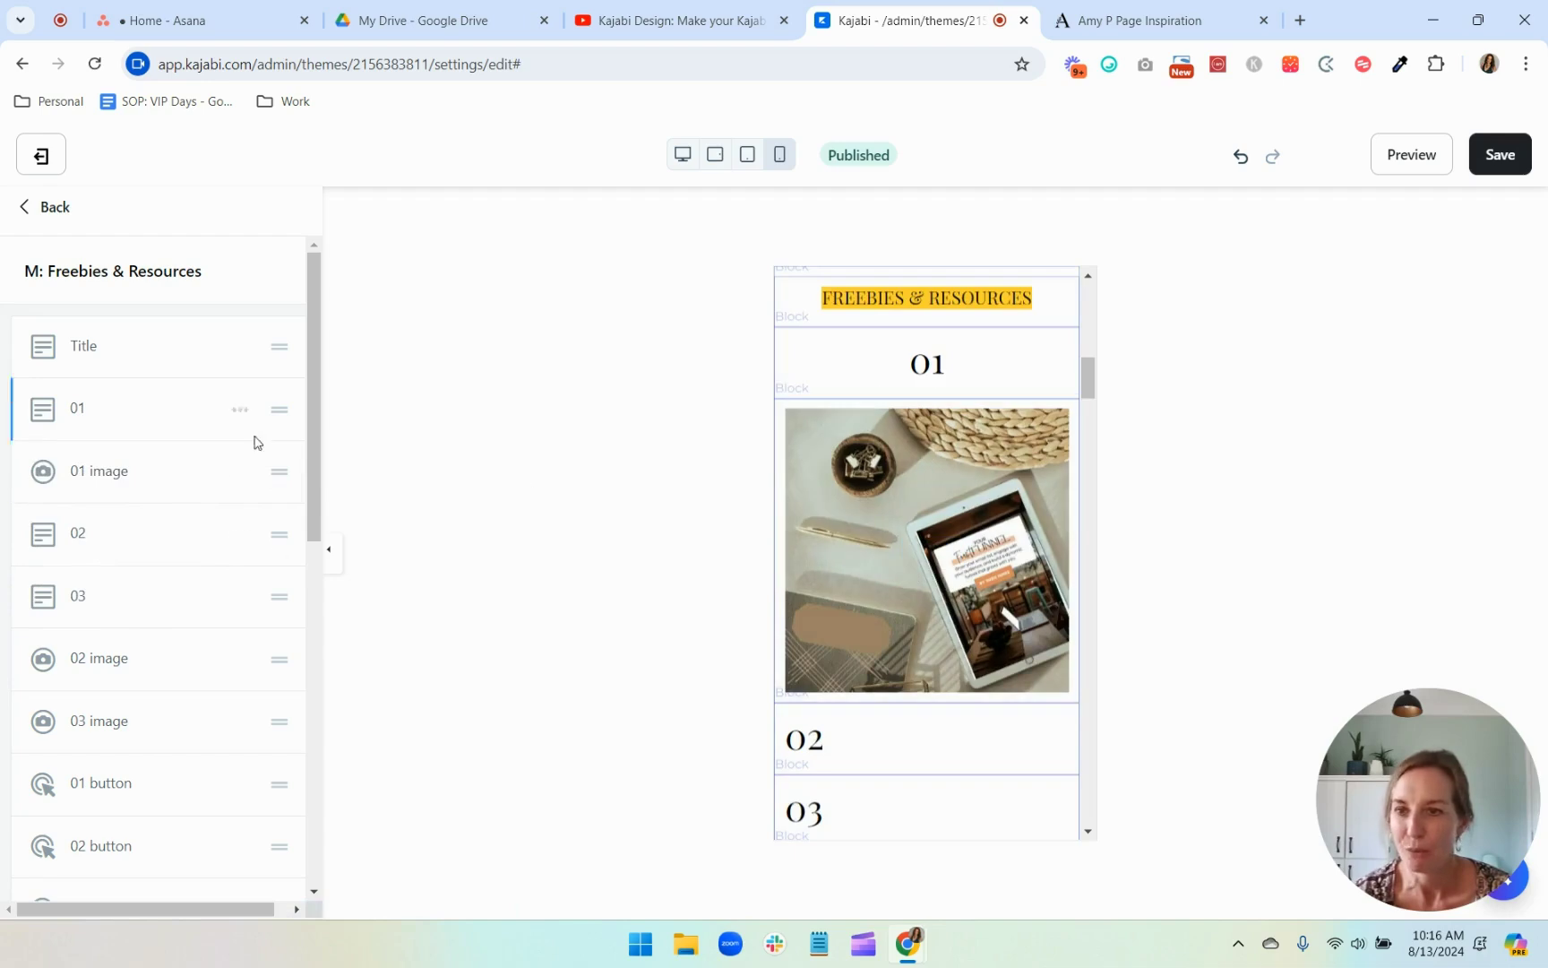
scroll(231, 622, "down", 3)
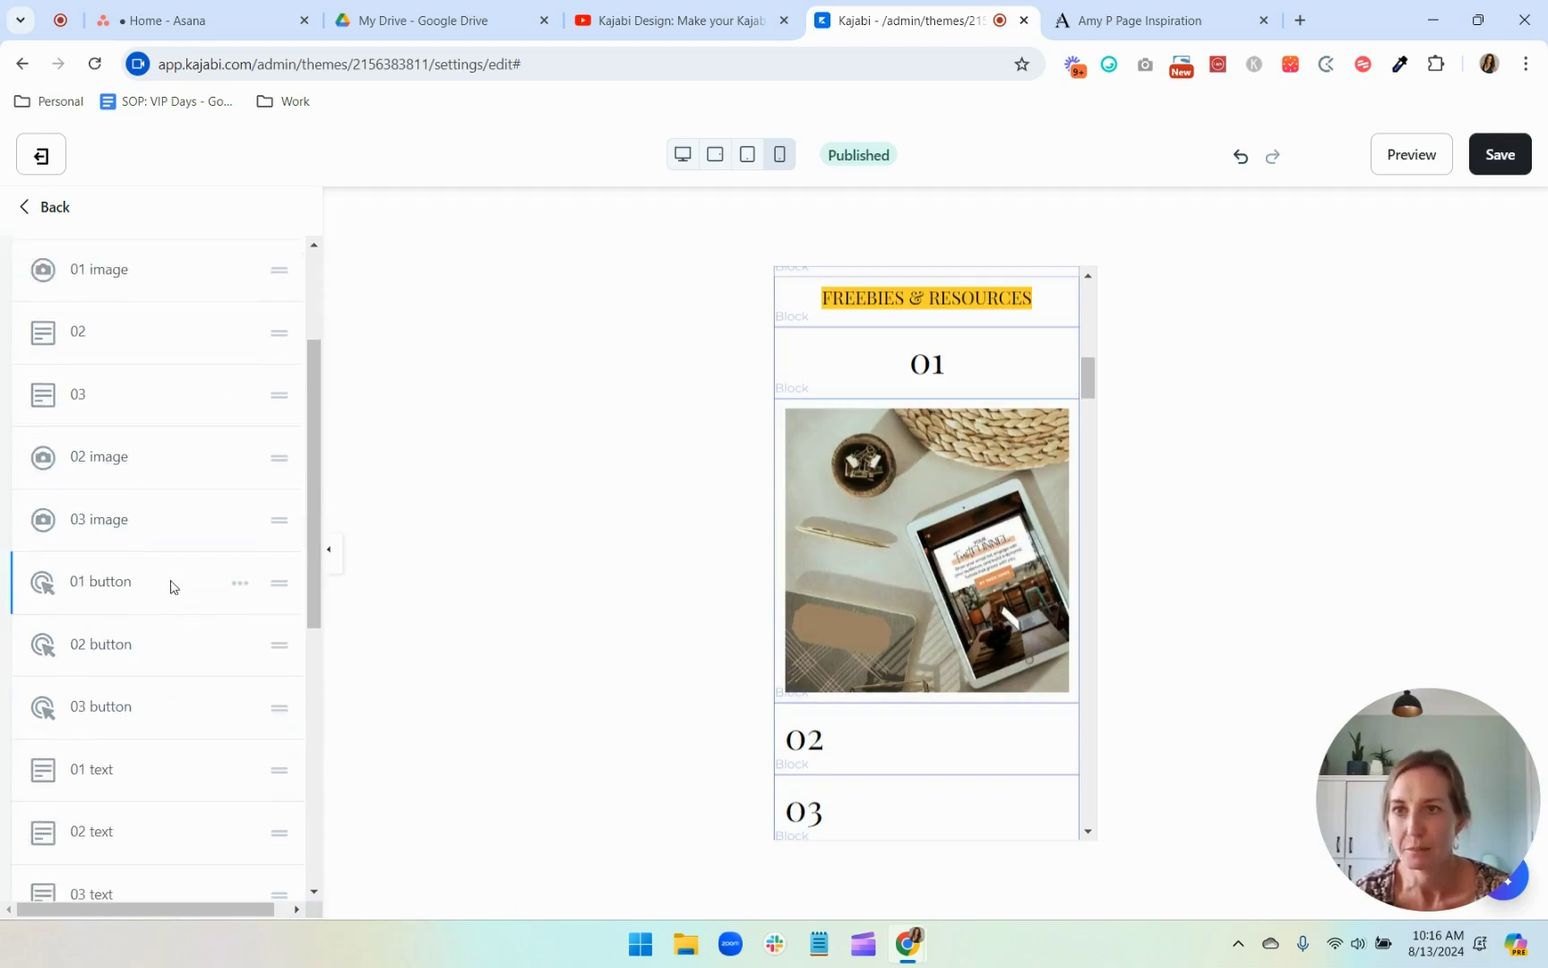
left_click_drag(173, 587, 170, 333)
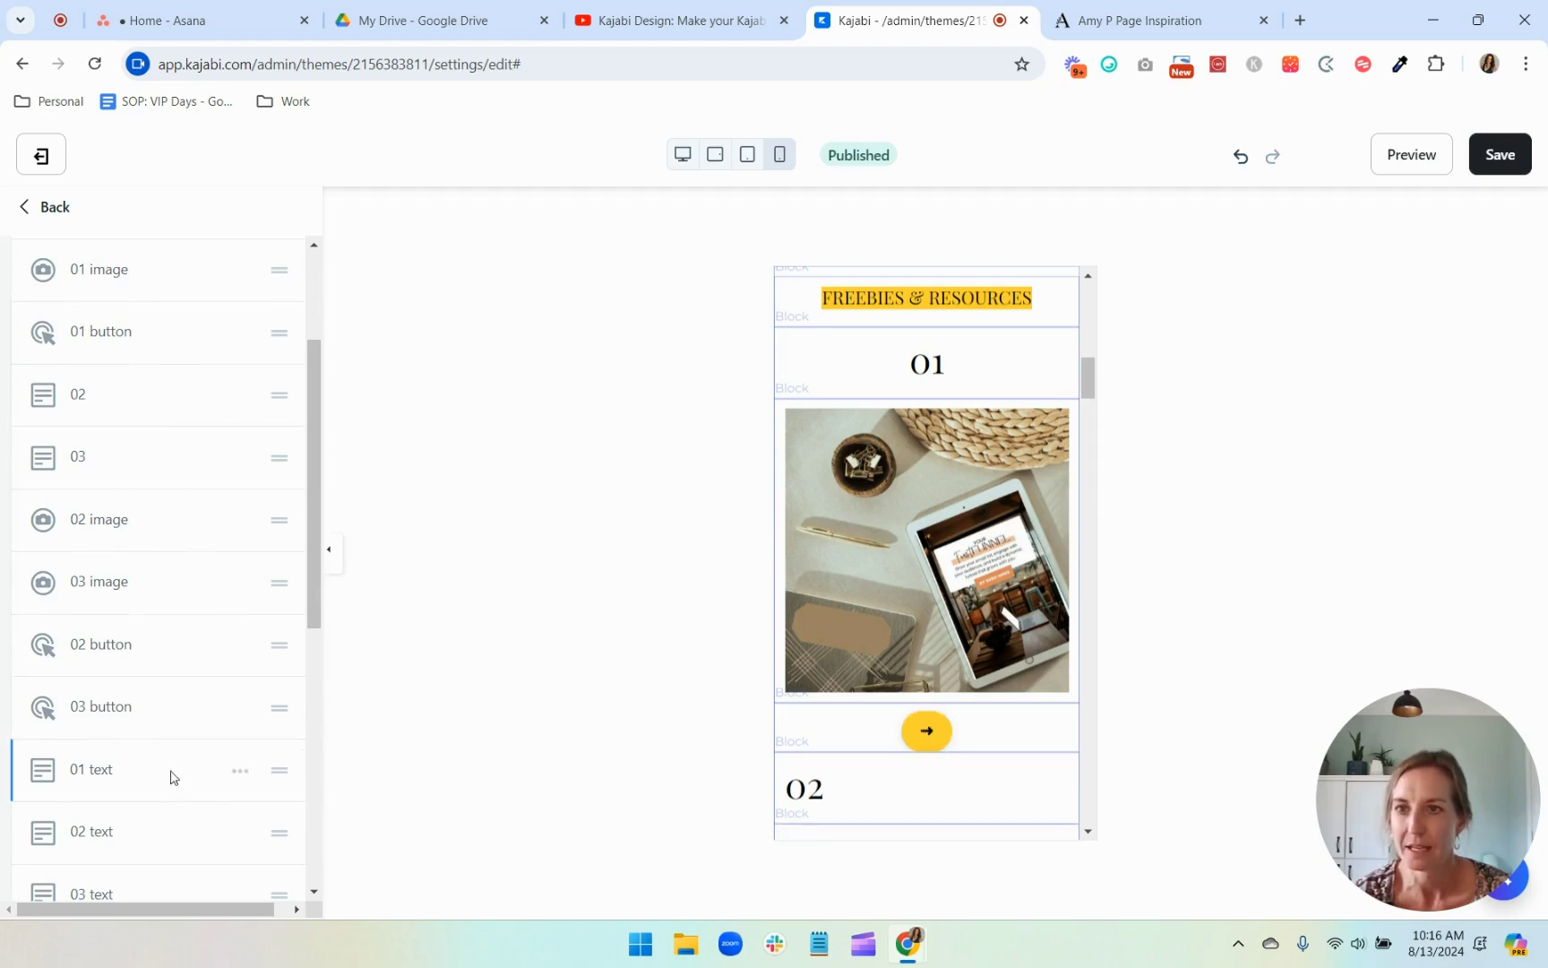
left_click_drag(173, 776, 170, 395)
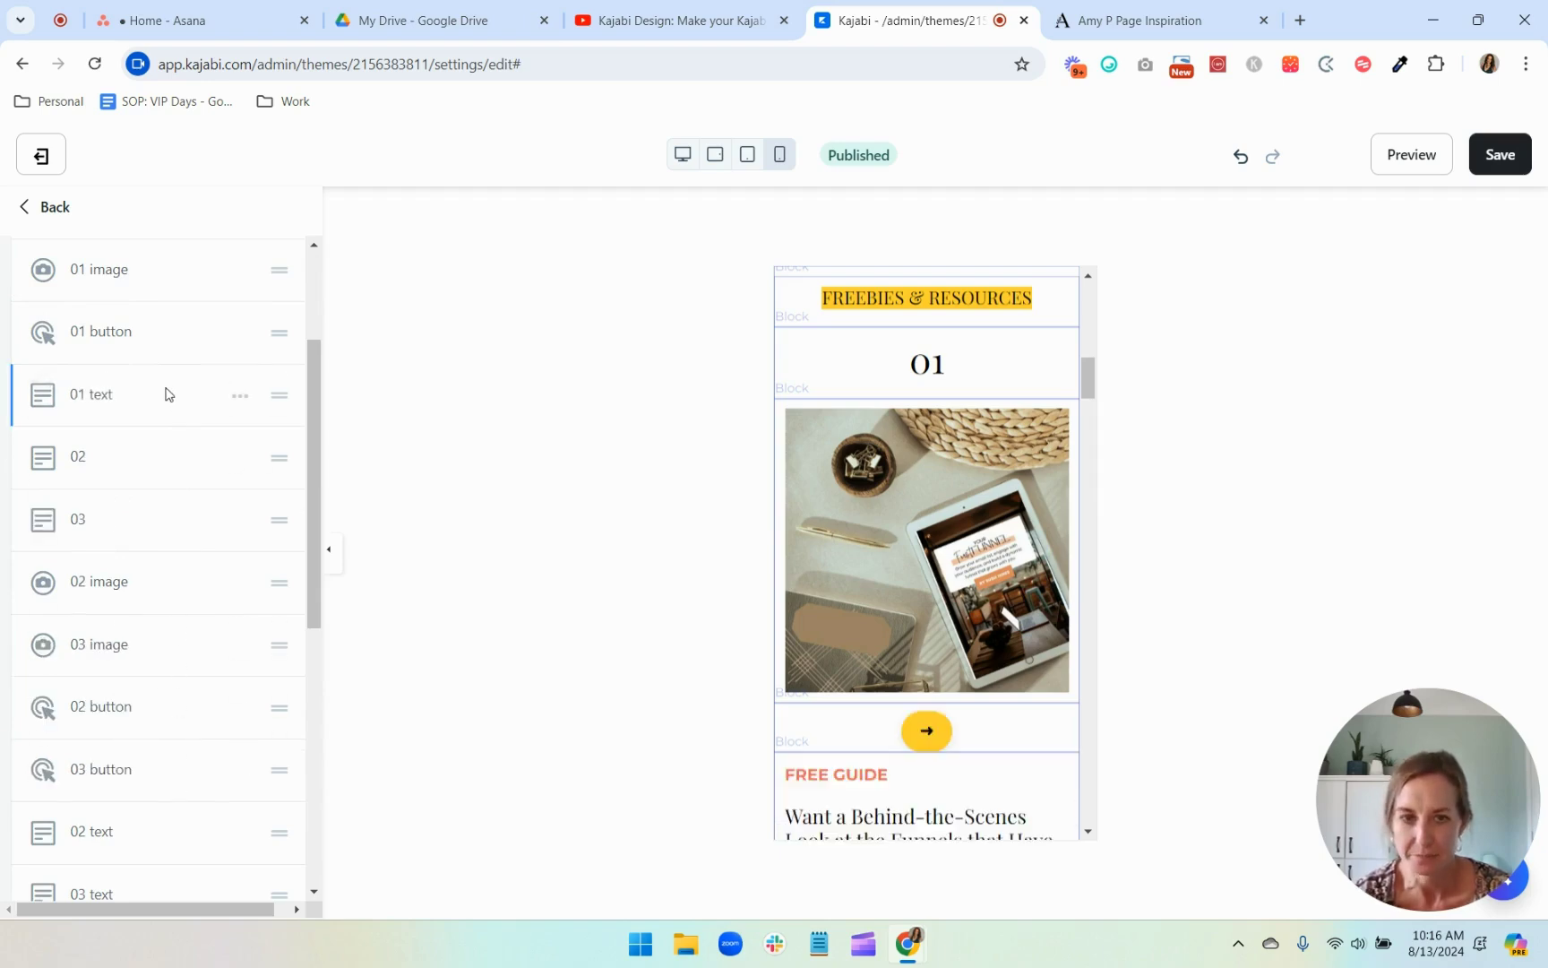
Step: Center the mobile text alignment of the 01 text block with the FREE GUIDE copy
scroll(988, 645, "up", 3)
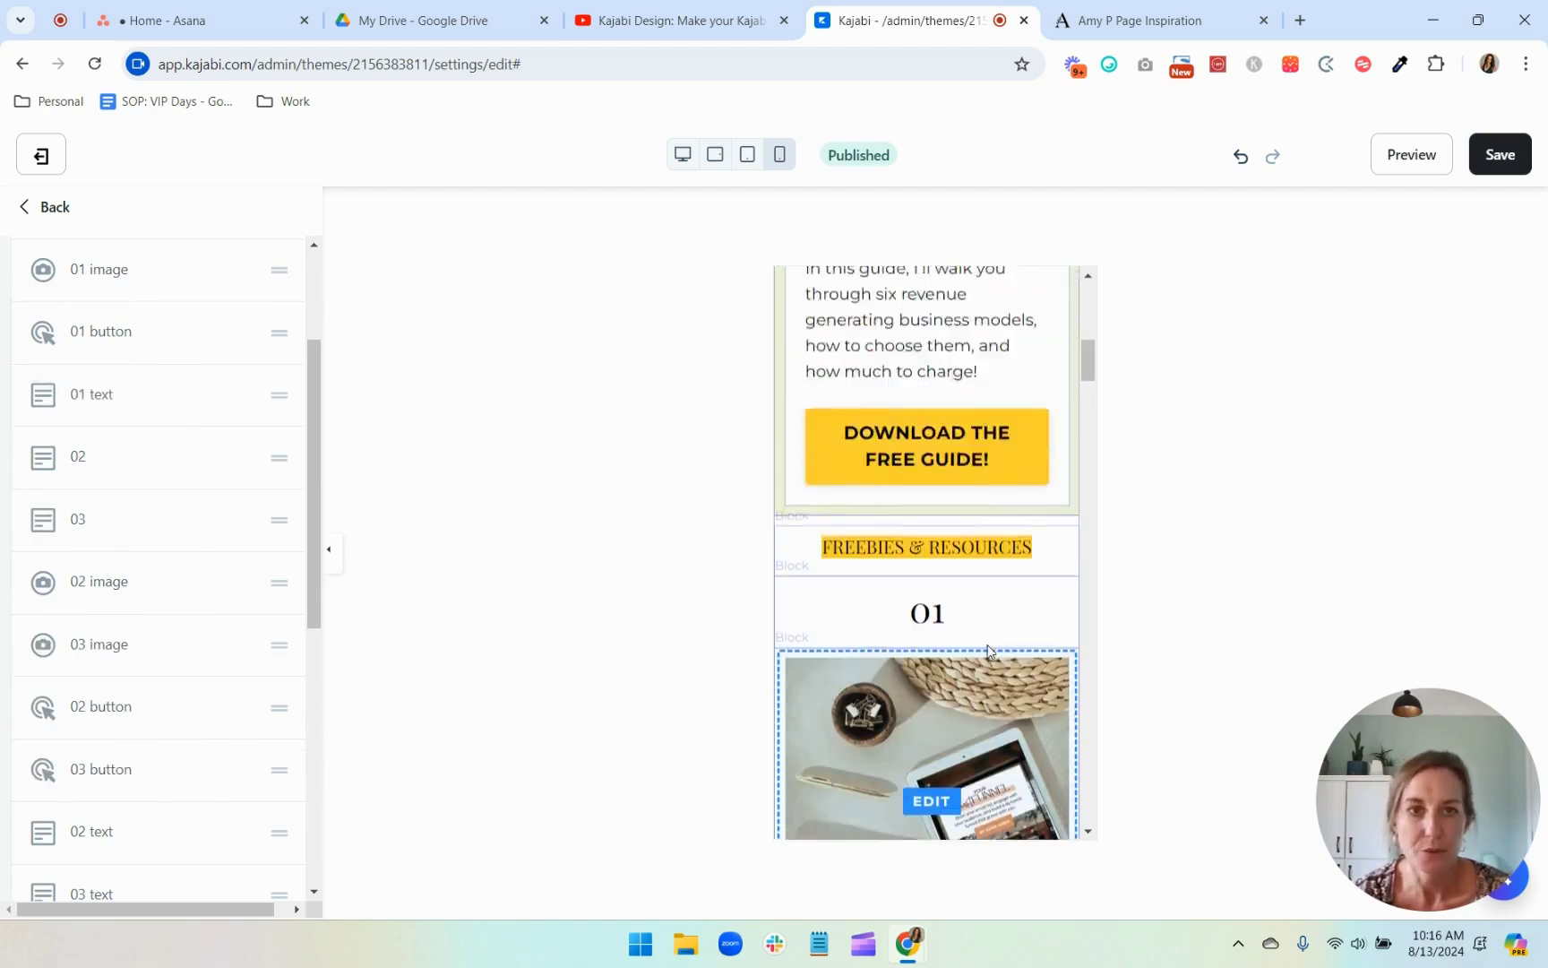
scroll(1007, 657, "down", 2)
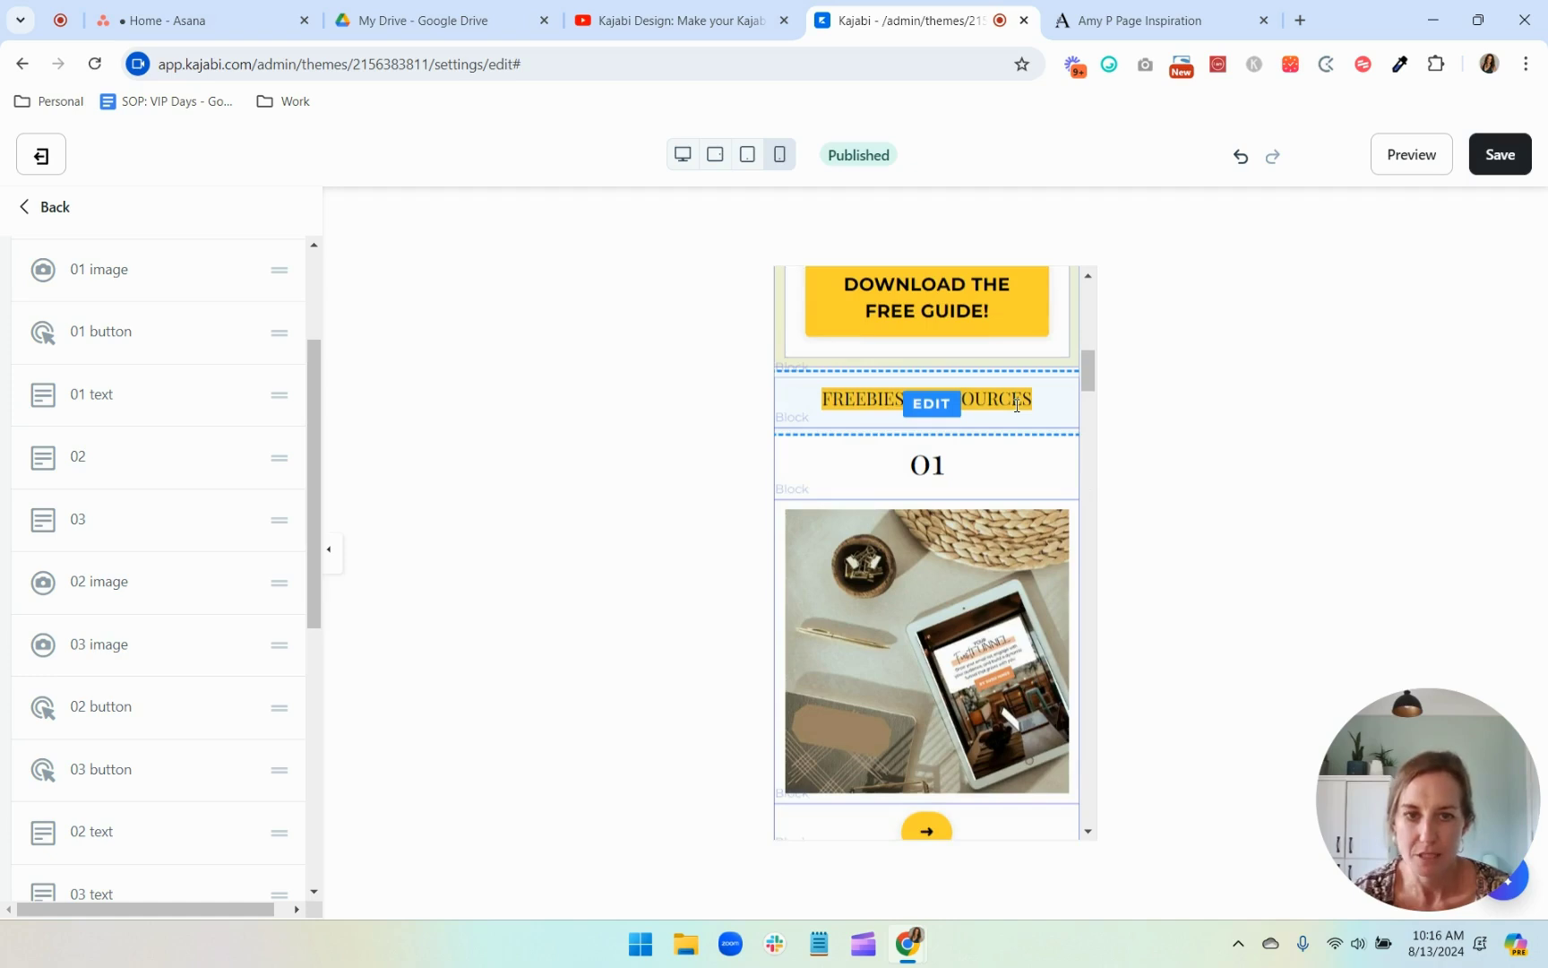
scroll(924, 477, "down", 2)
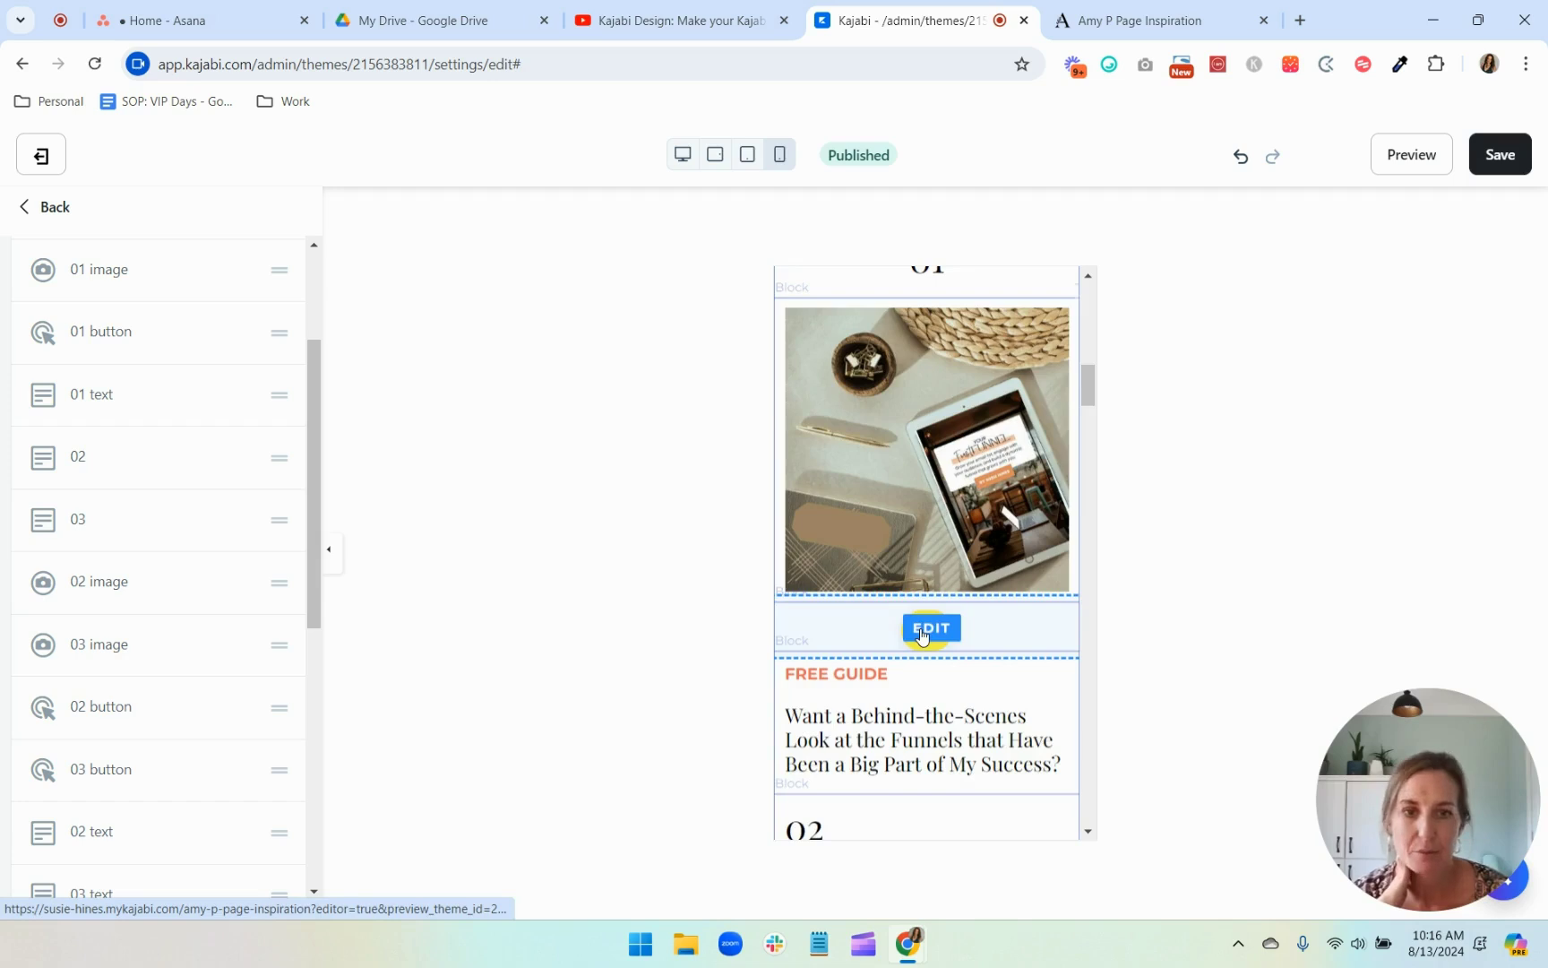
scroll(923, 634, "down", 2)
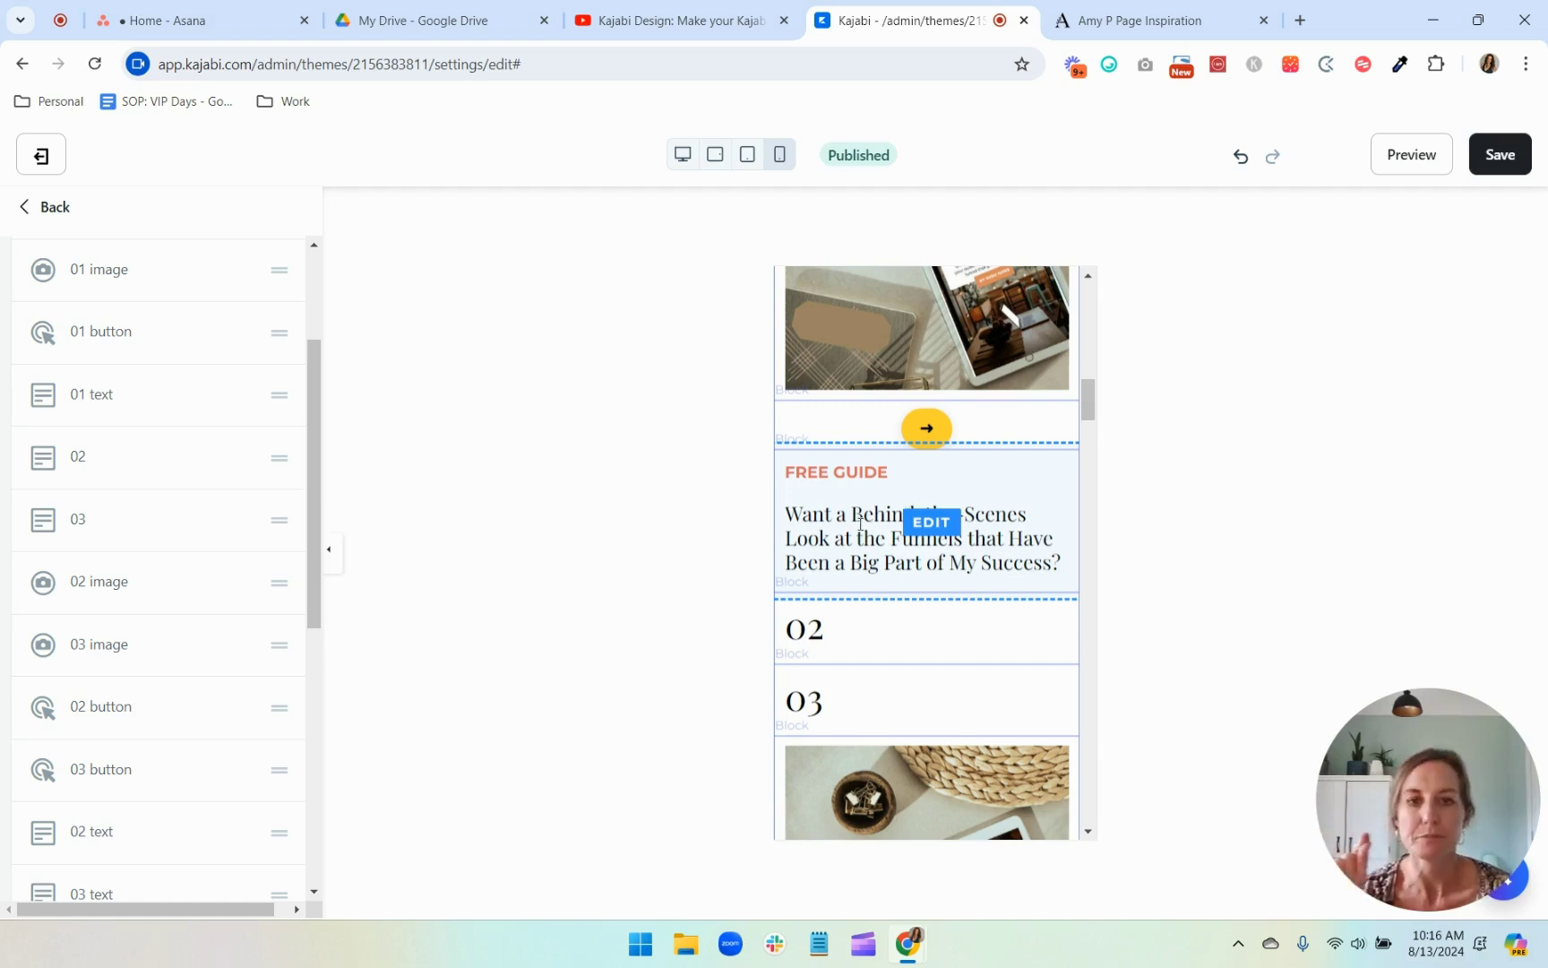
left_click(860, 522)
scroll(179, 681, "down", 5)
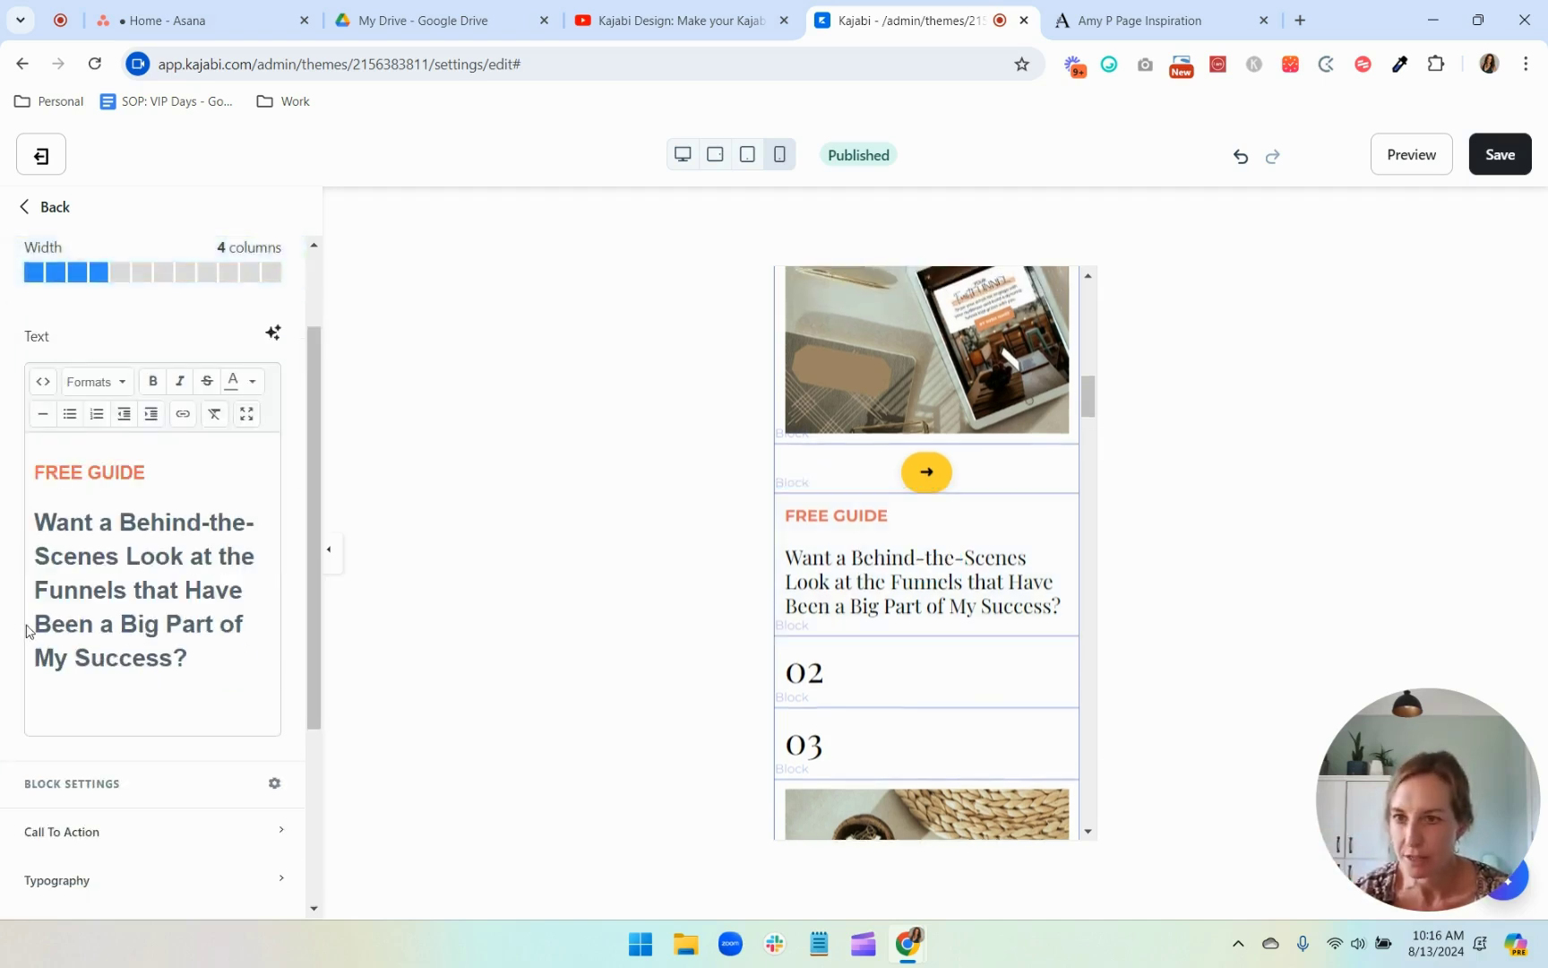
left_click(165, 743)
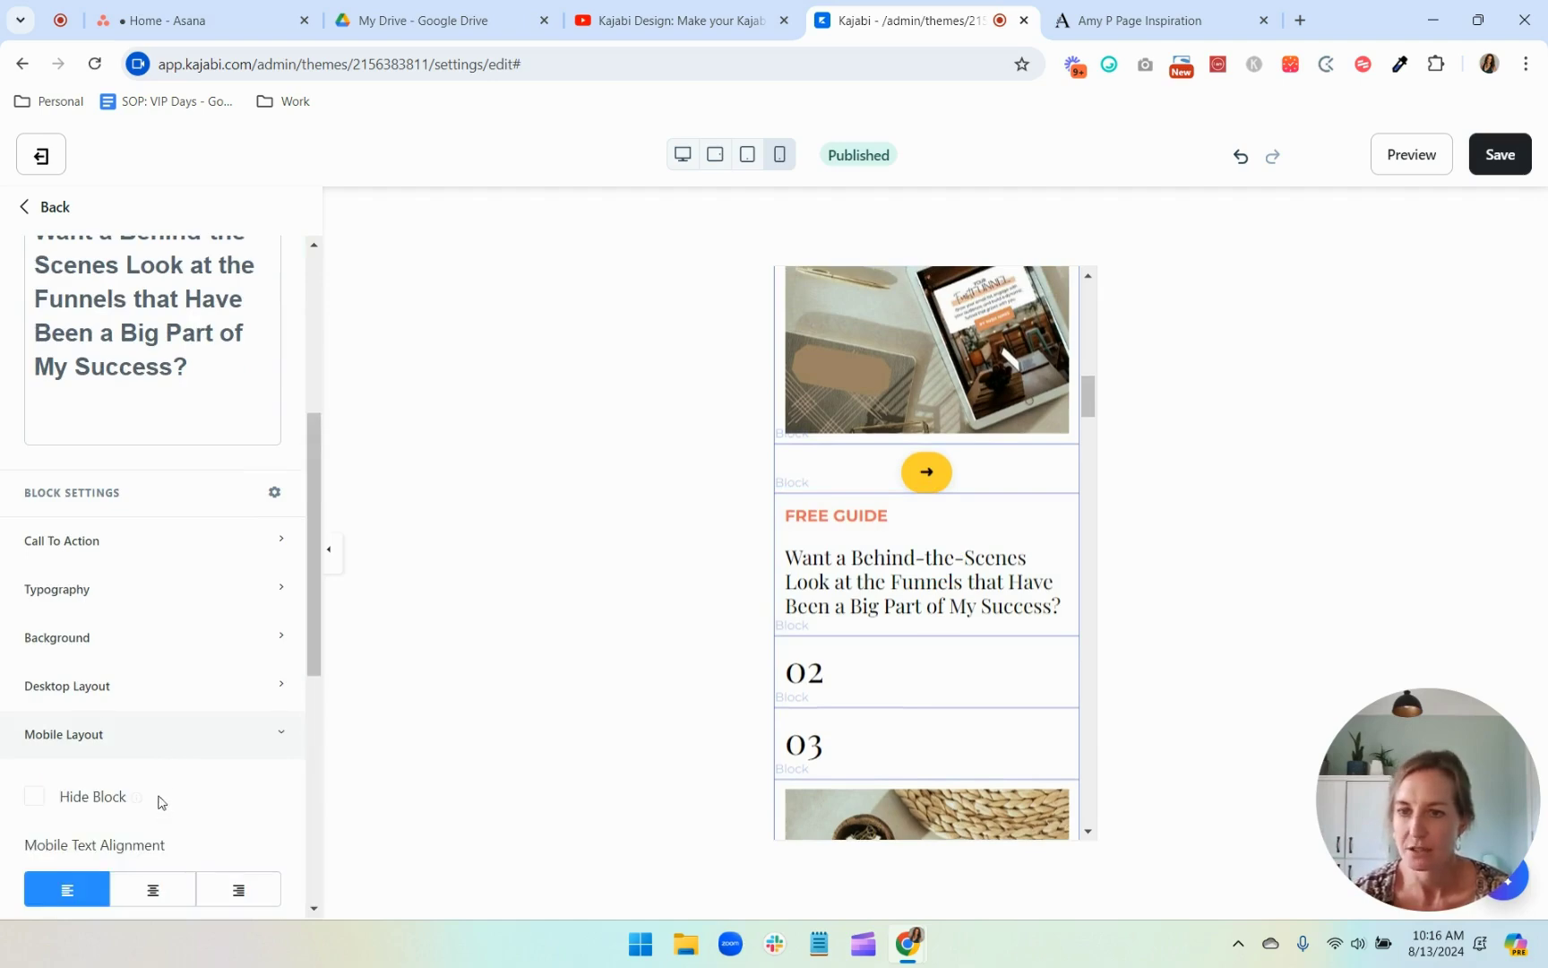
scroll(159, 707, "down", 3)
left_click(156, 598)
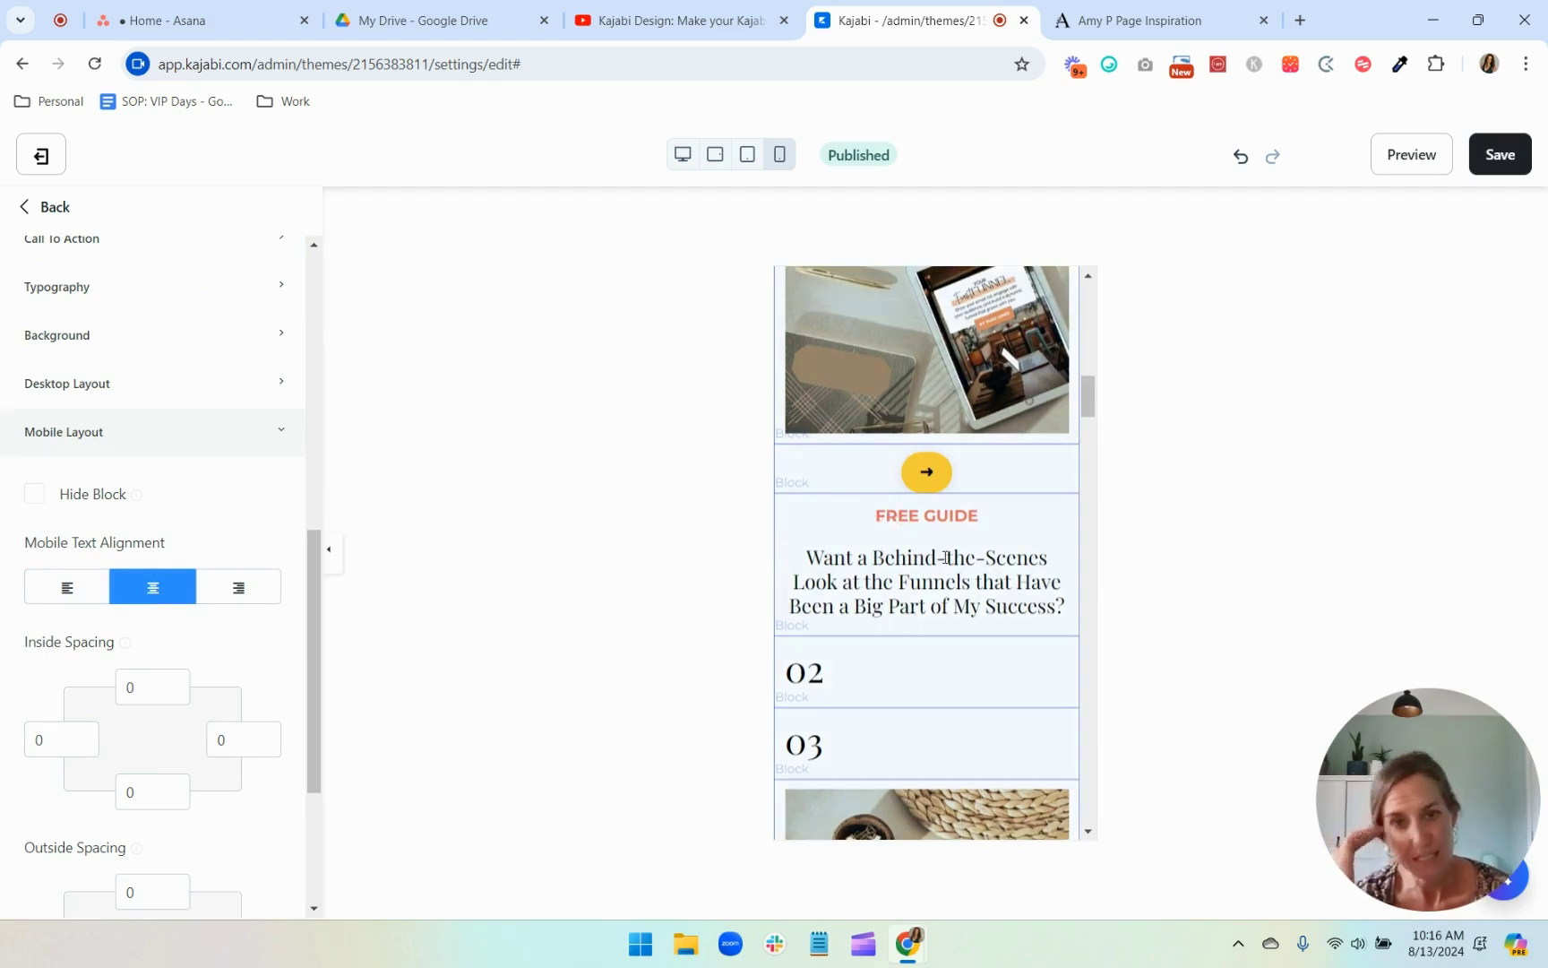
Step: Set the mobile bottom outside spacing of the 01 number block to -50
scroll(946, 558, "up", 5)
scroll(1031, 422, "down", 2)
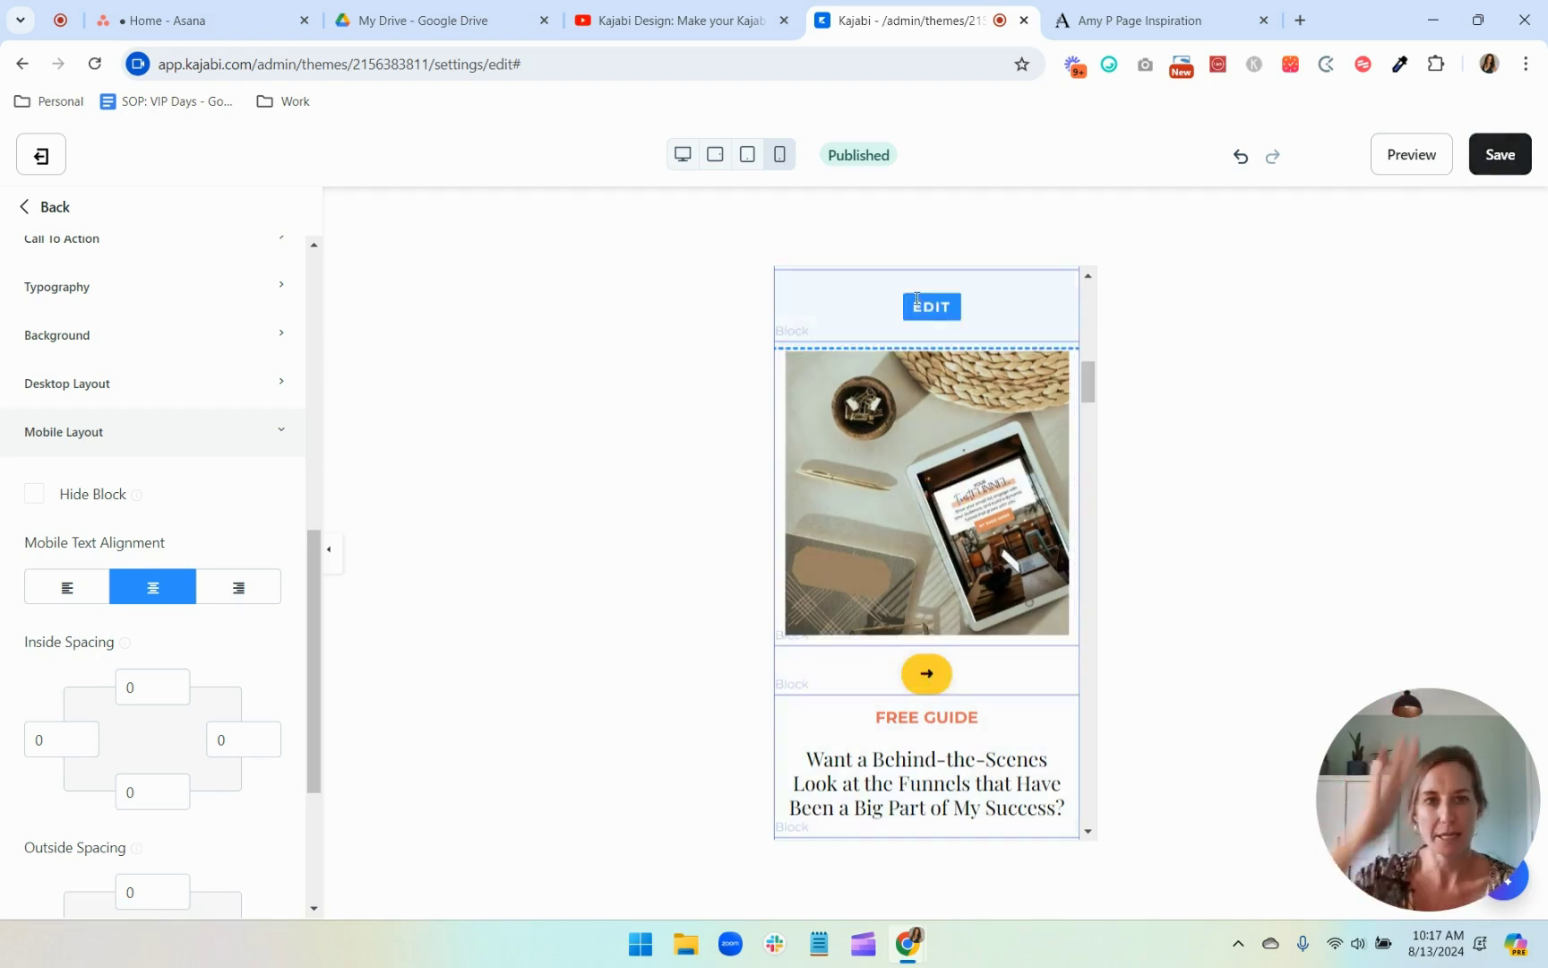
left_click(1017, 316)
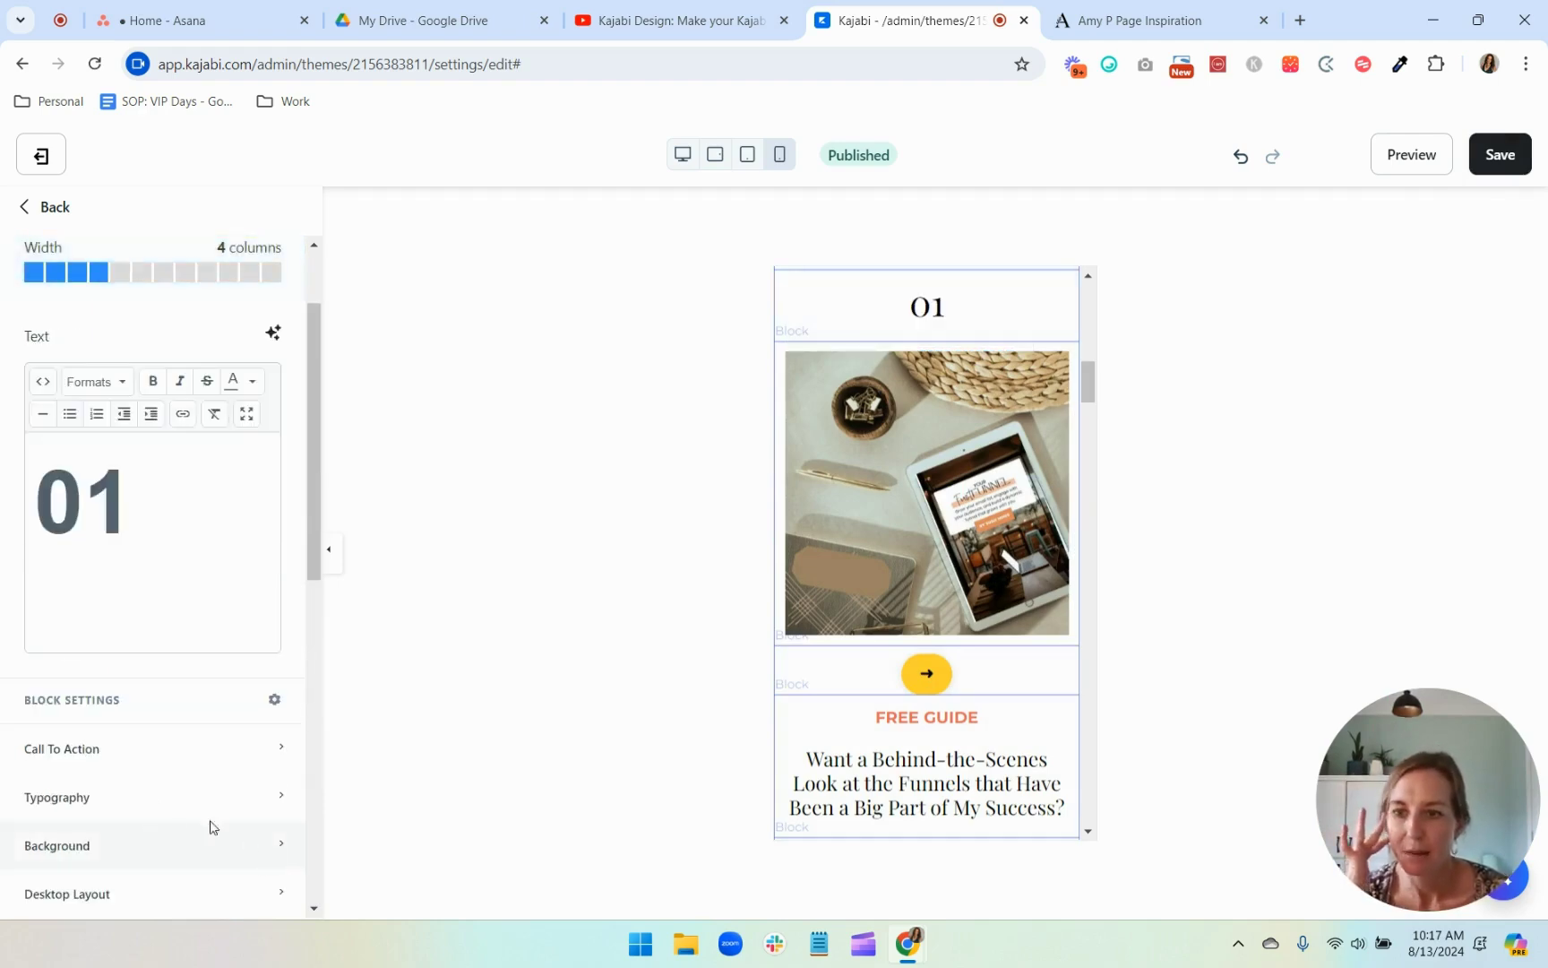
scroll(162, 801, "down", 5)
scroll(156, 587, "down", 4)
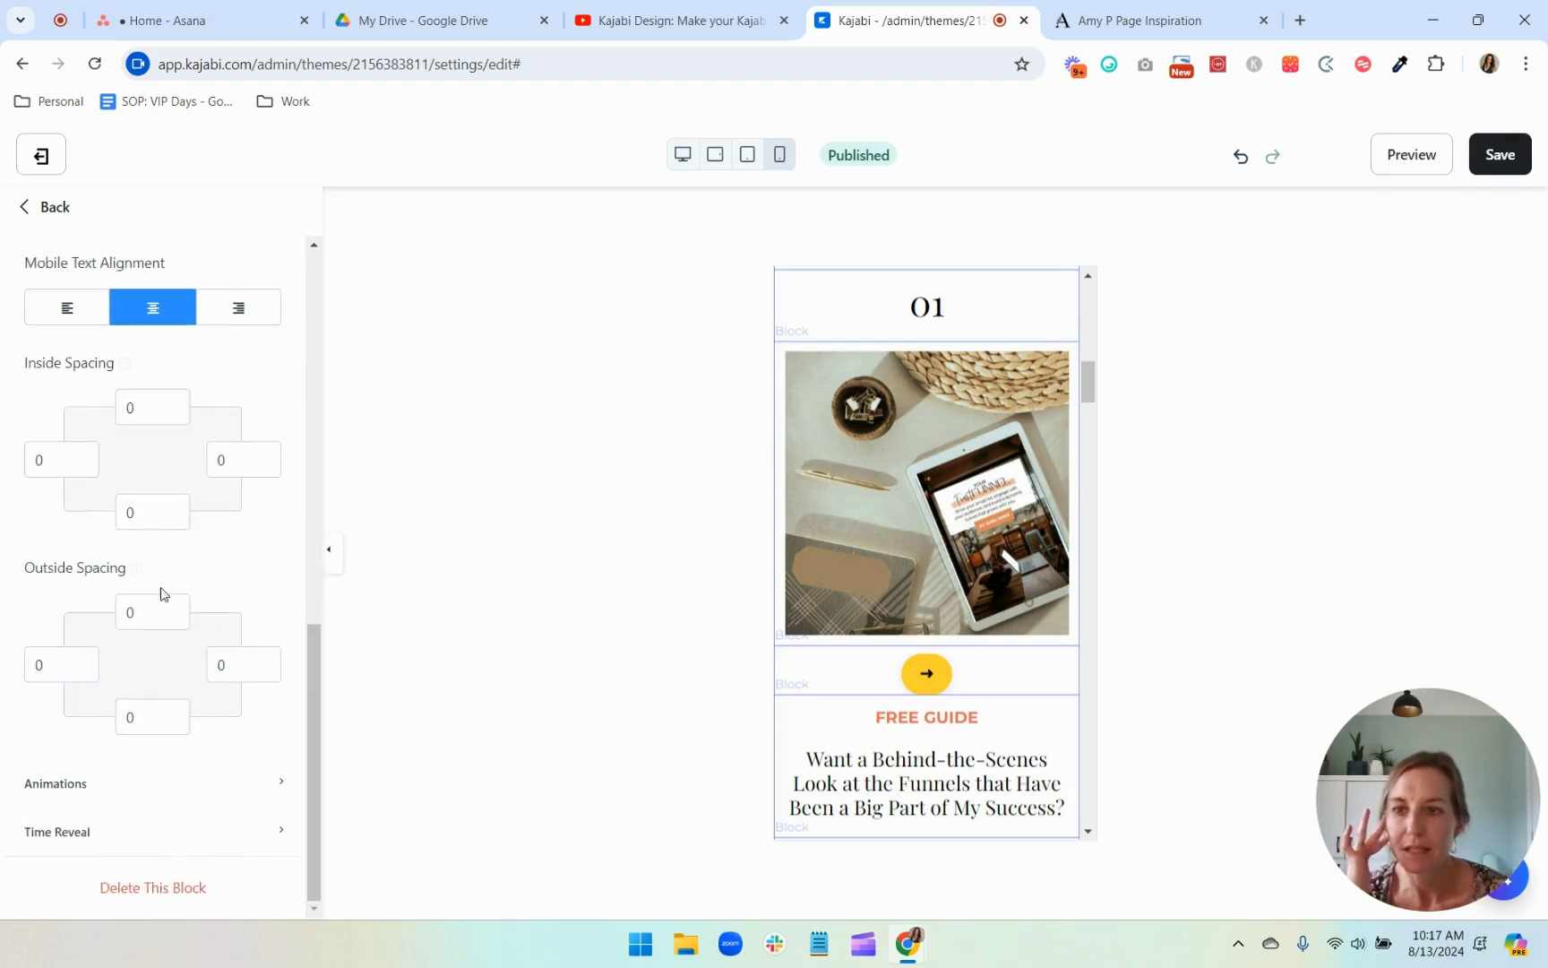
double_click(139, 717)
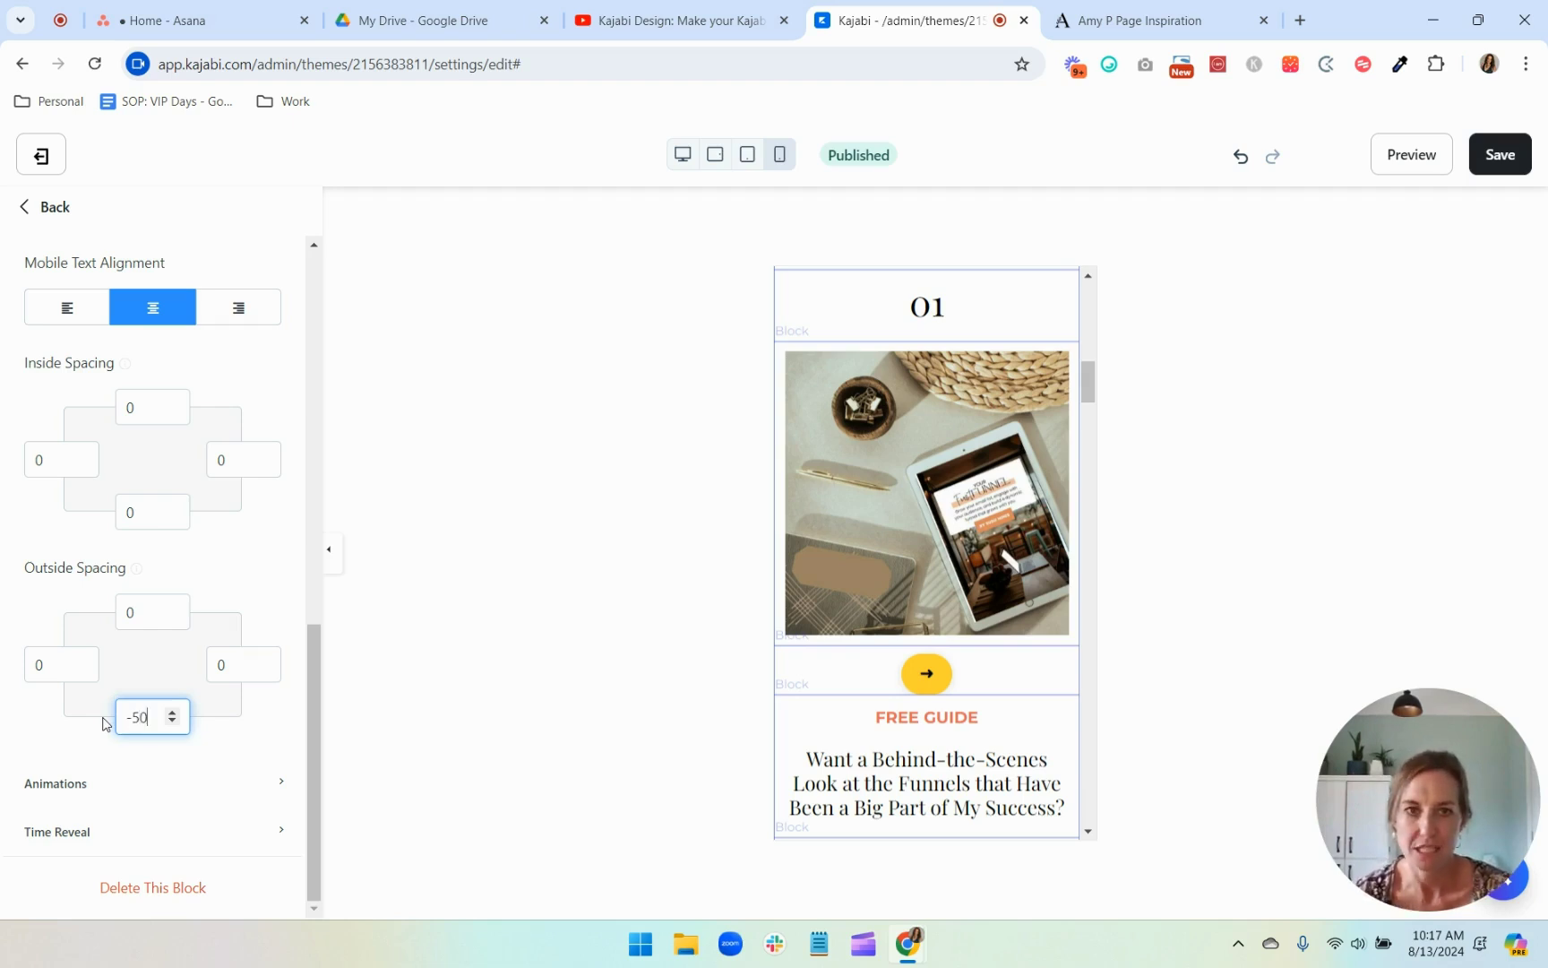
key("Return")
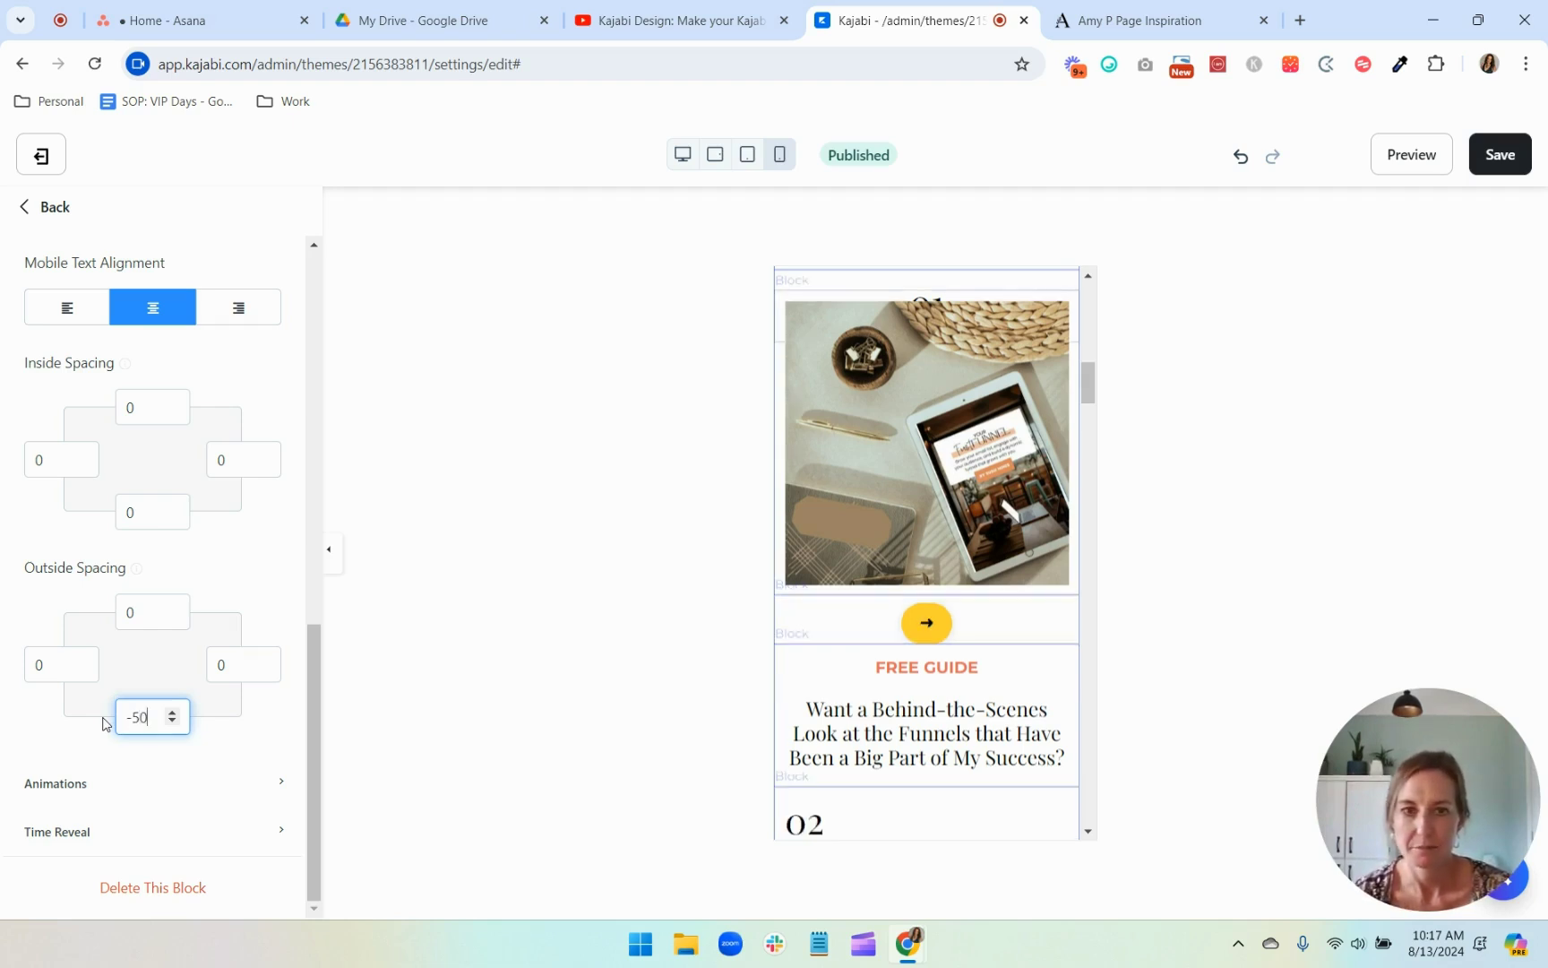
Step: Set the mobile top outside spacing of the 01 arrow button to -30 so it overlaps the image
left_click(979, 629)
scroll(215, 722, "down", 15)
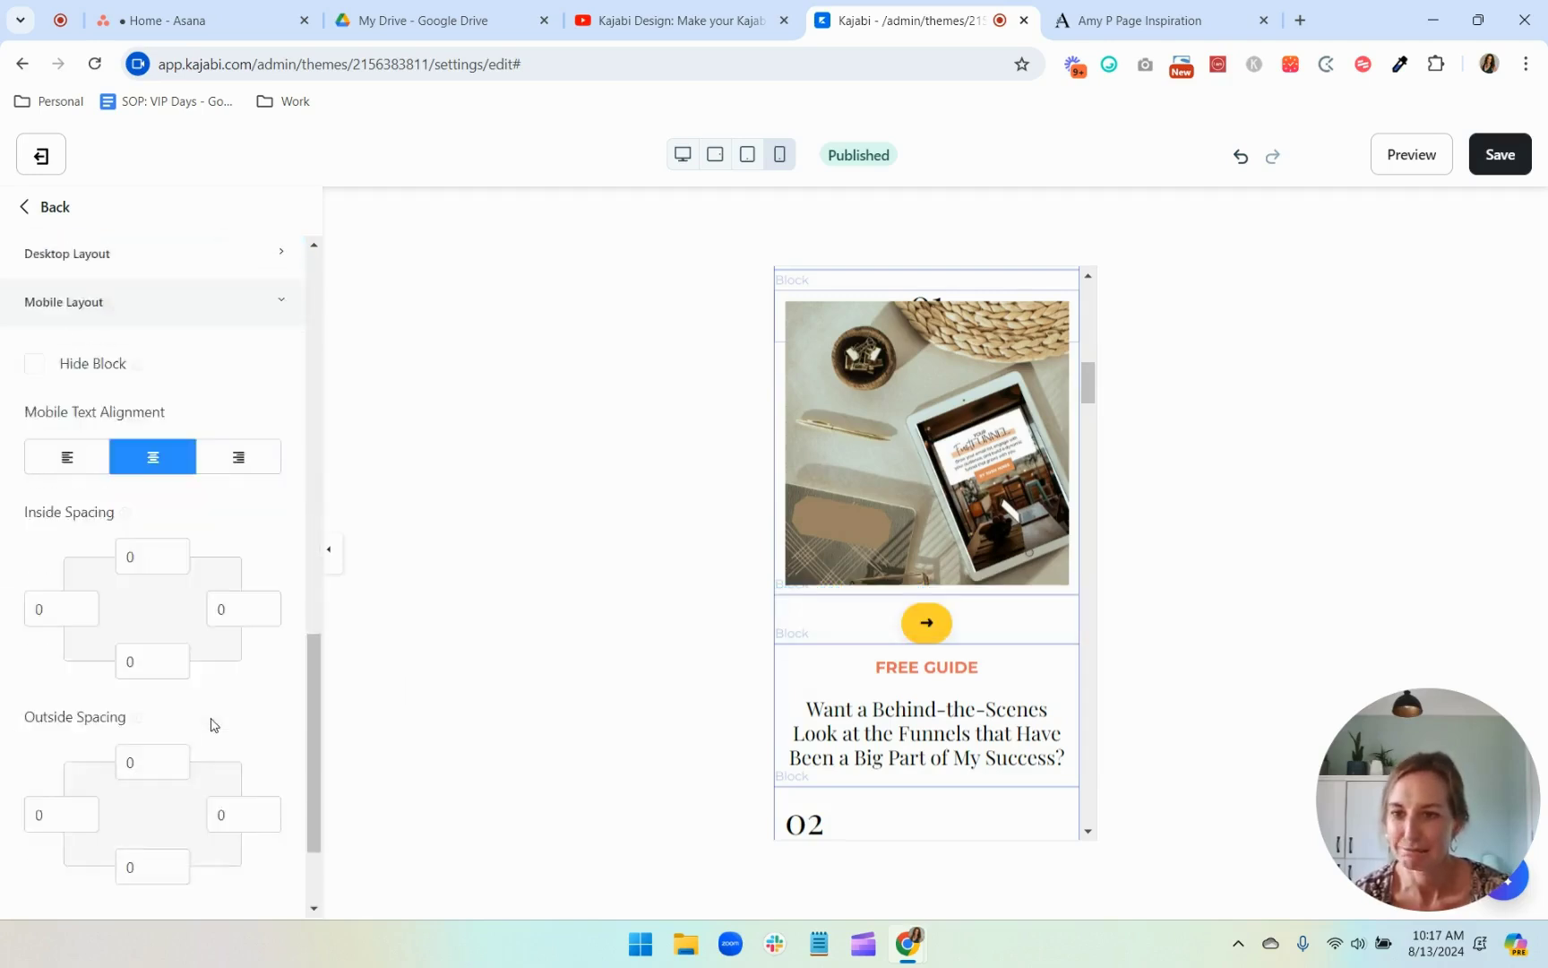
left_click(170, 603)
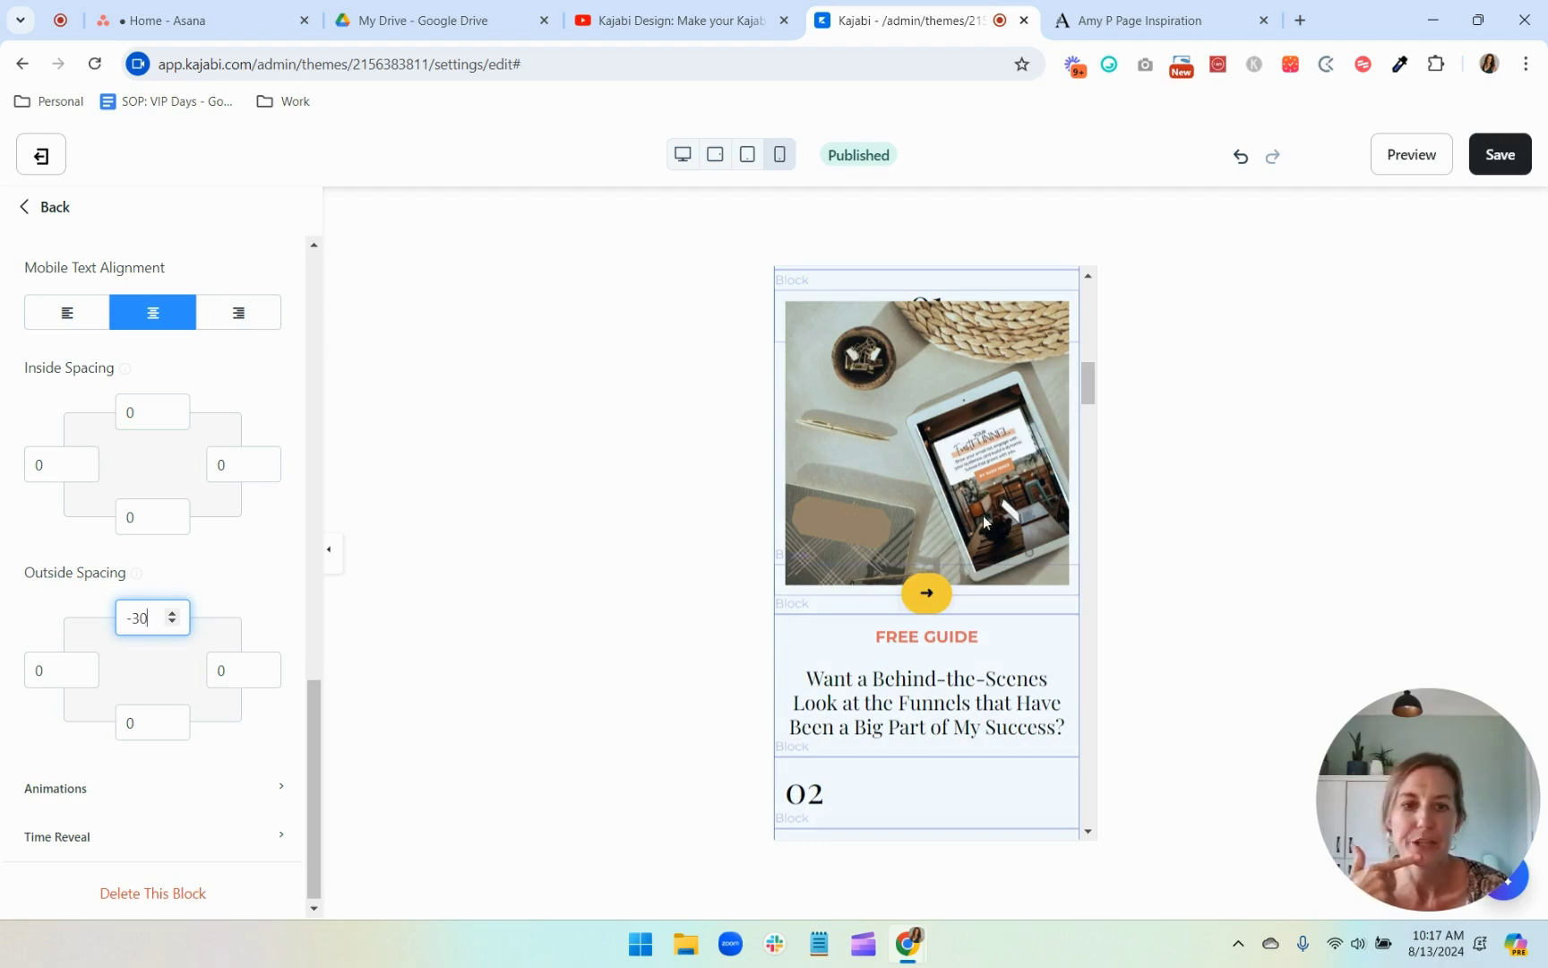
scroll(969, 402, "up", 1)
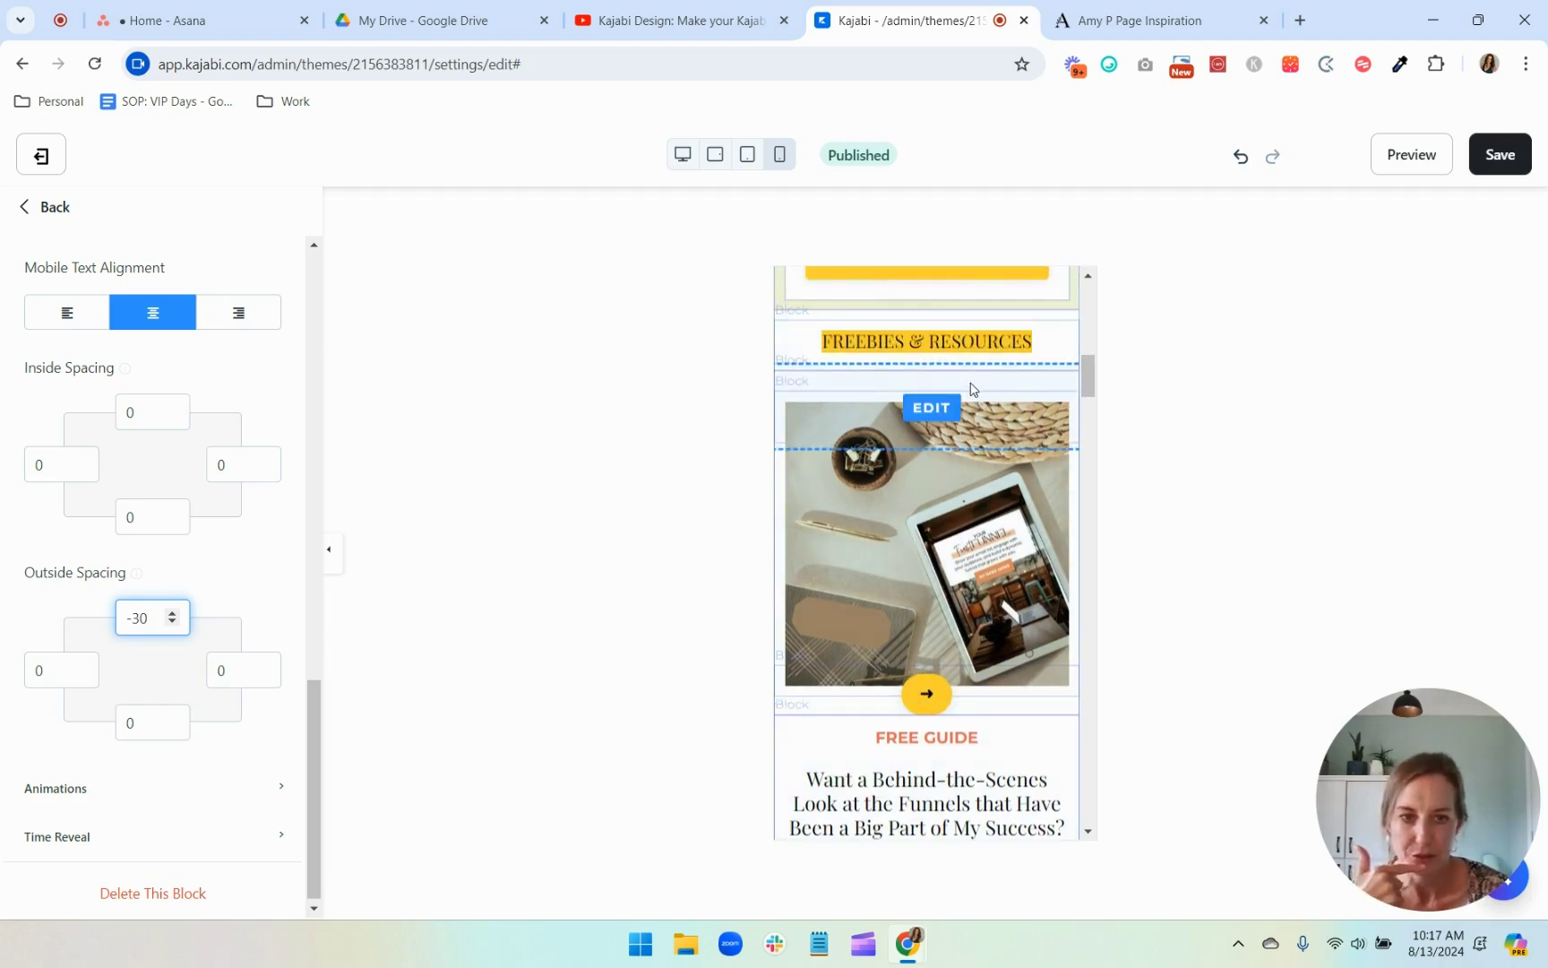
Step: Set the mobile bottom outside spacing of the 01 number block to -20
left_click(1148, 27)
left_click(888, 7)
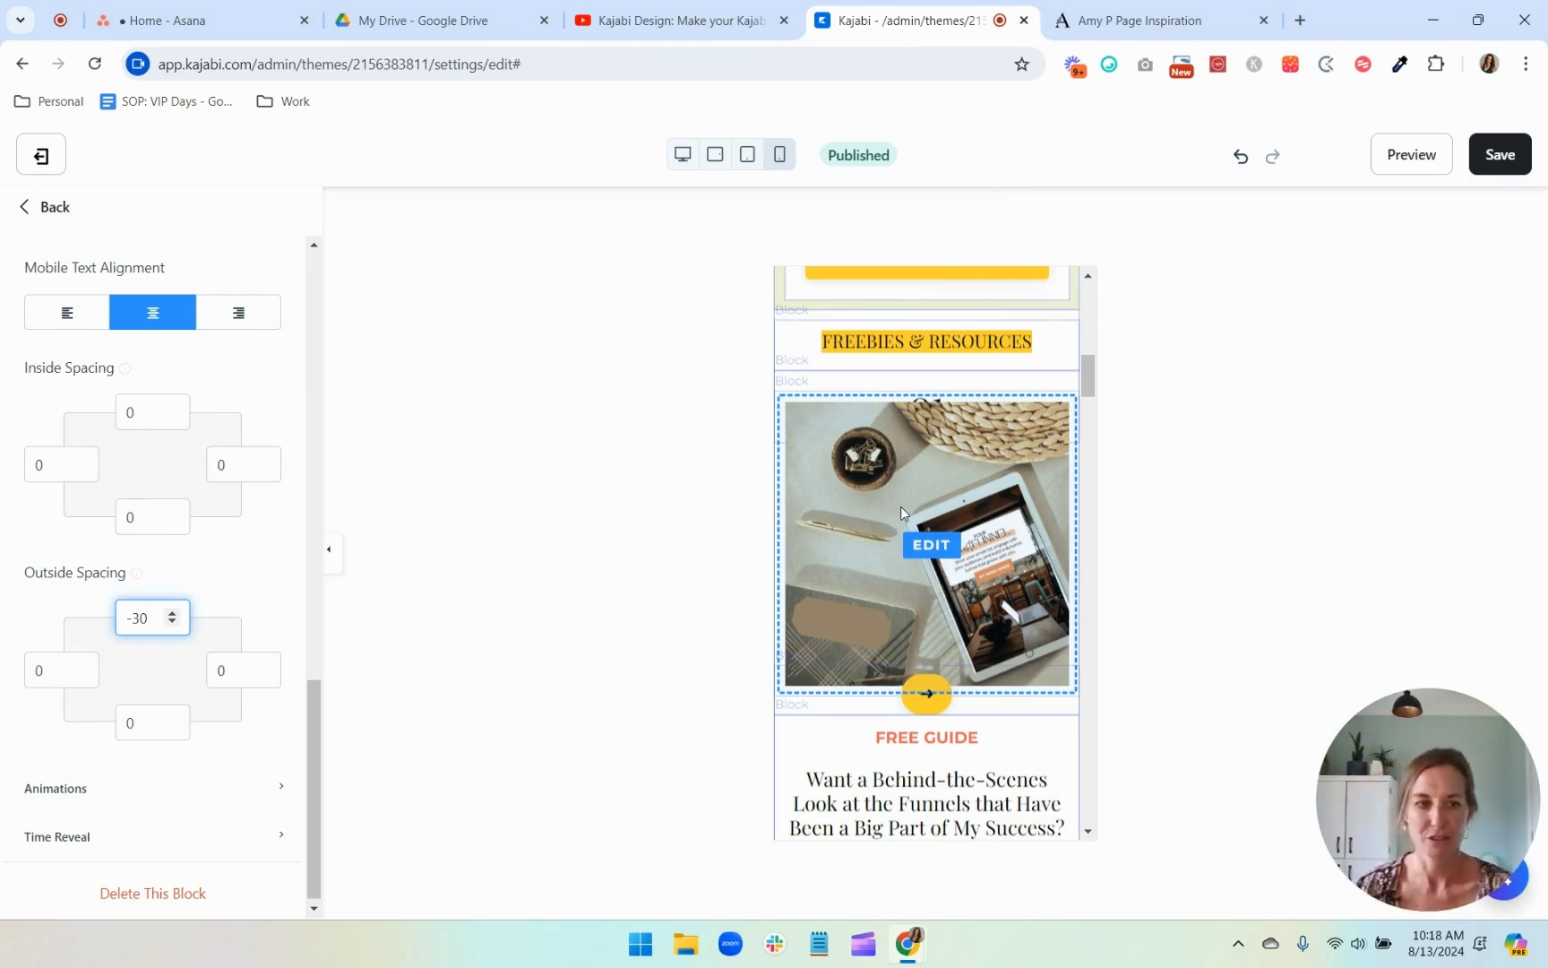
left_click(947, 387)
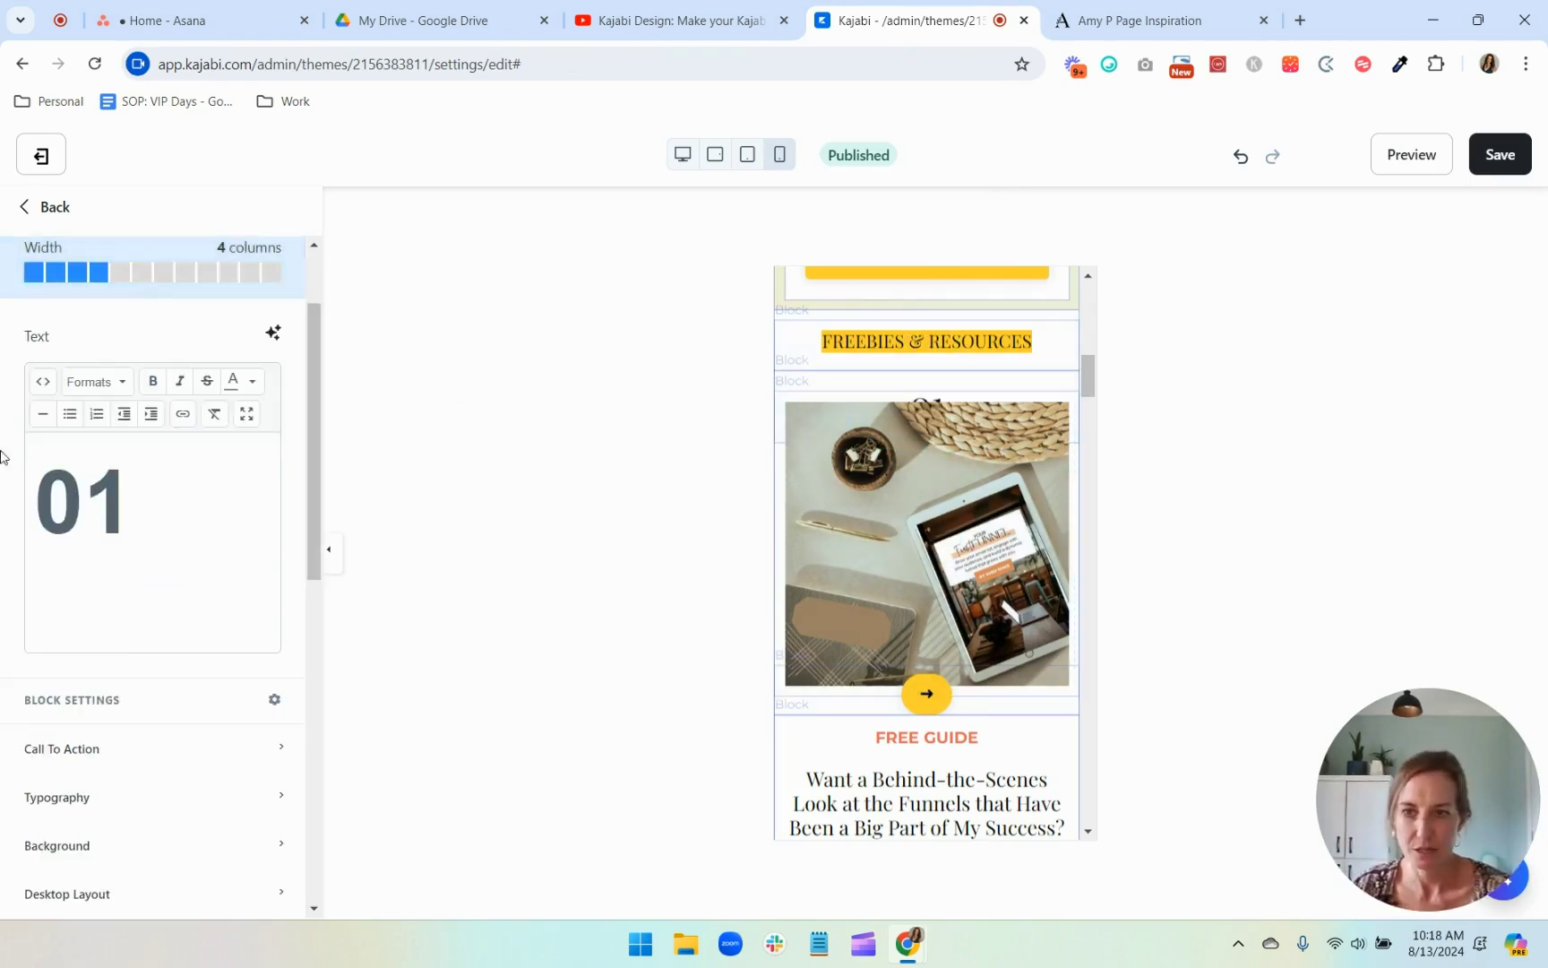
scroll(188, 681, "down", 8)
scroll(172, 768, "down", 1)
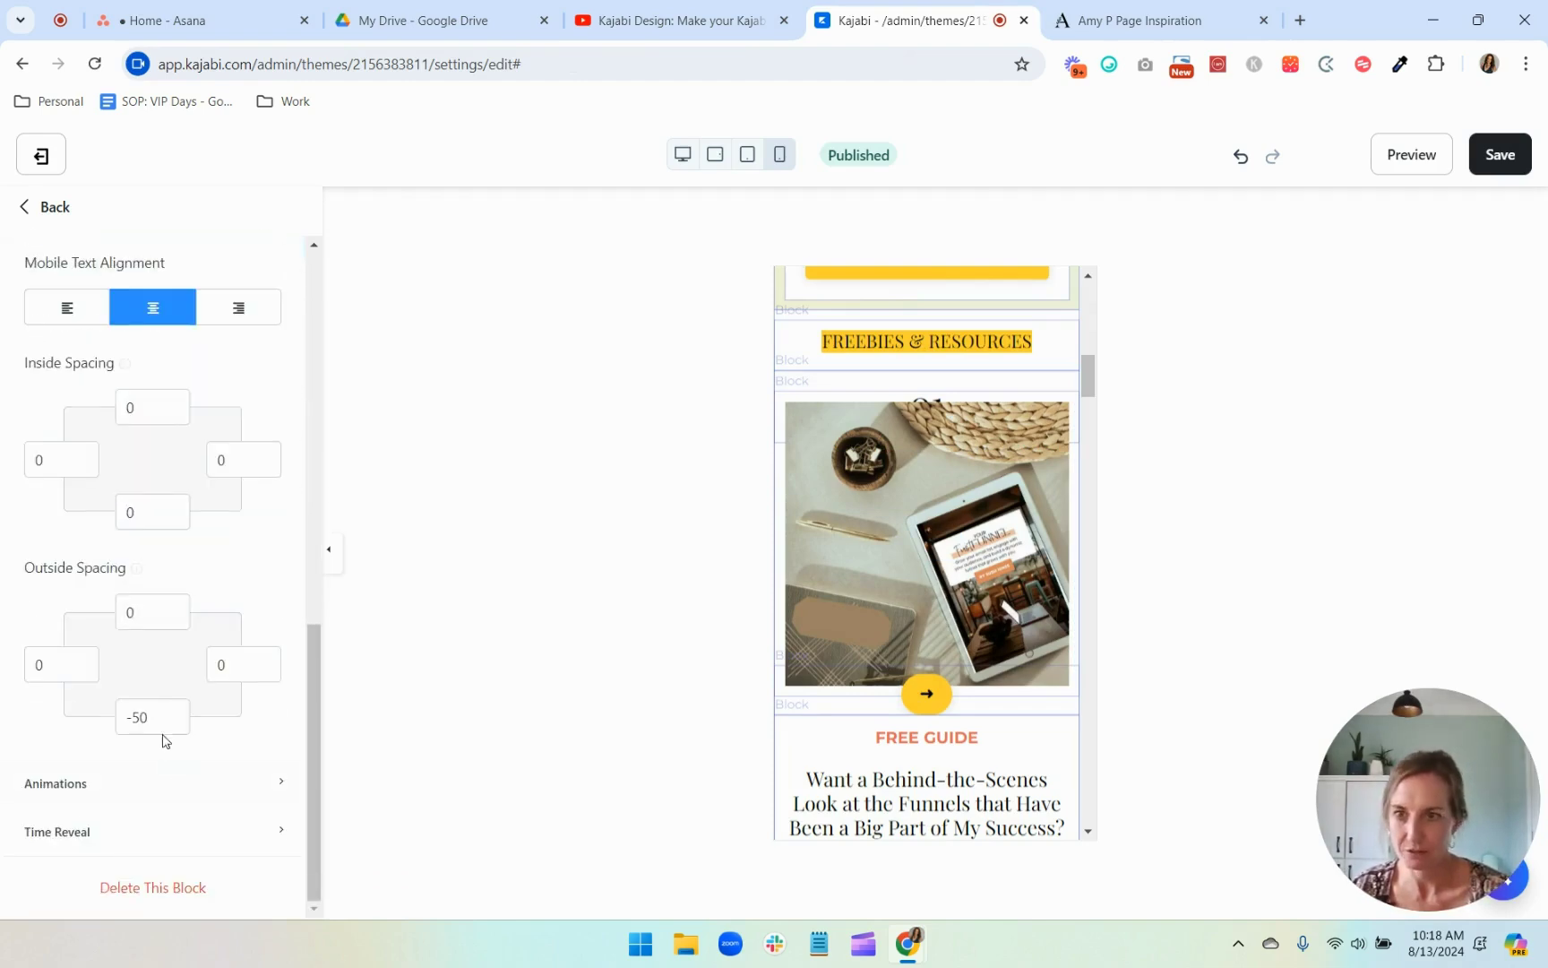
left_click(142, 718)
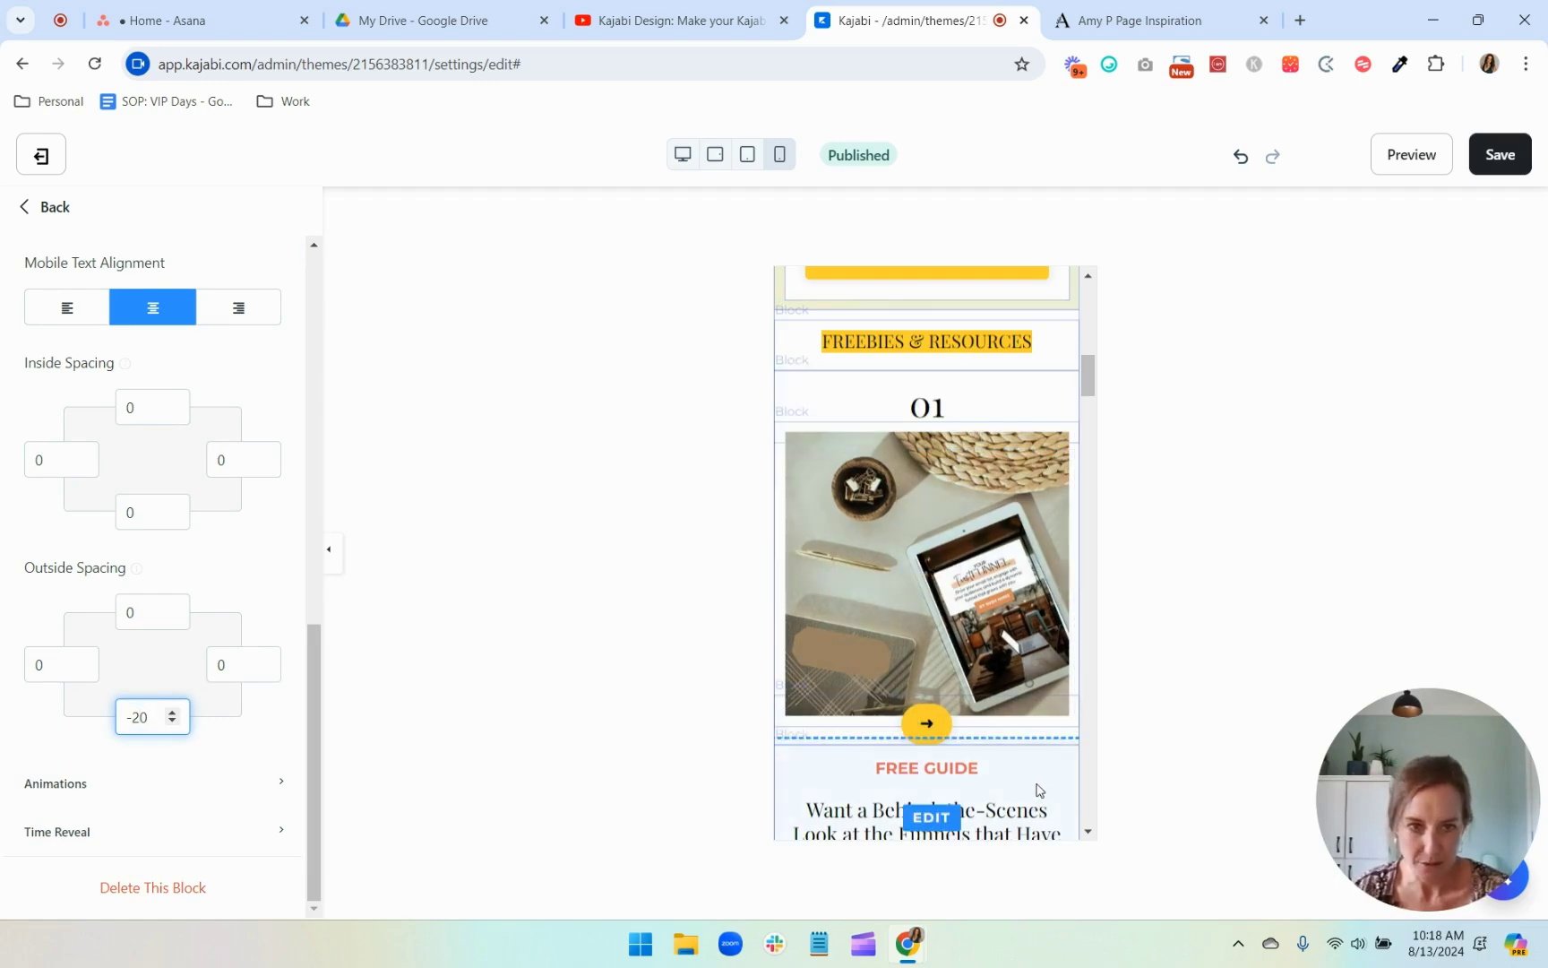
Step: Center the mobile text alignment of the 02 and 03 number blocks and return to the section's block list
scroll(985, 691, "down", 4)
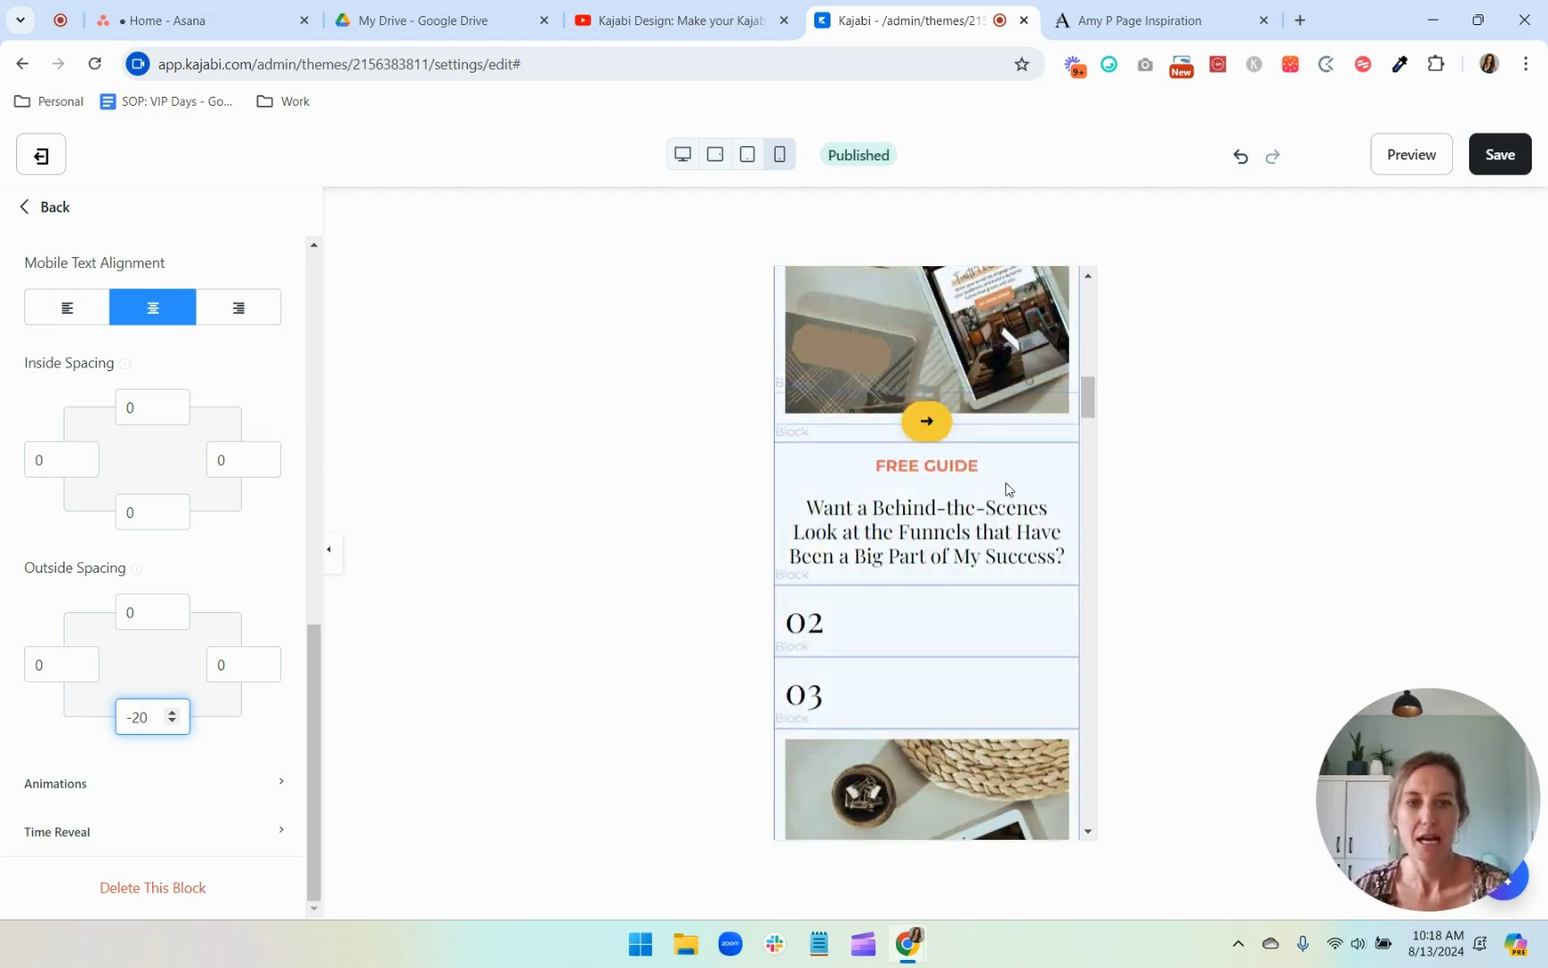
left_click(44, 216)
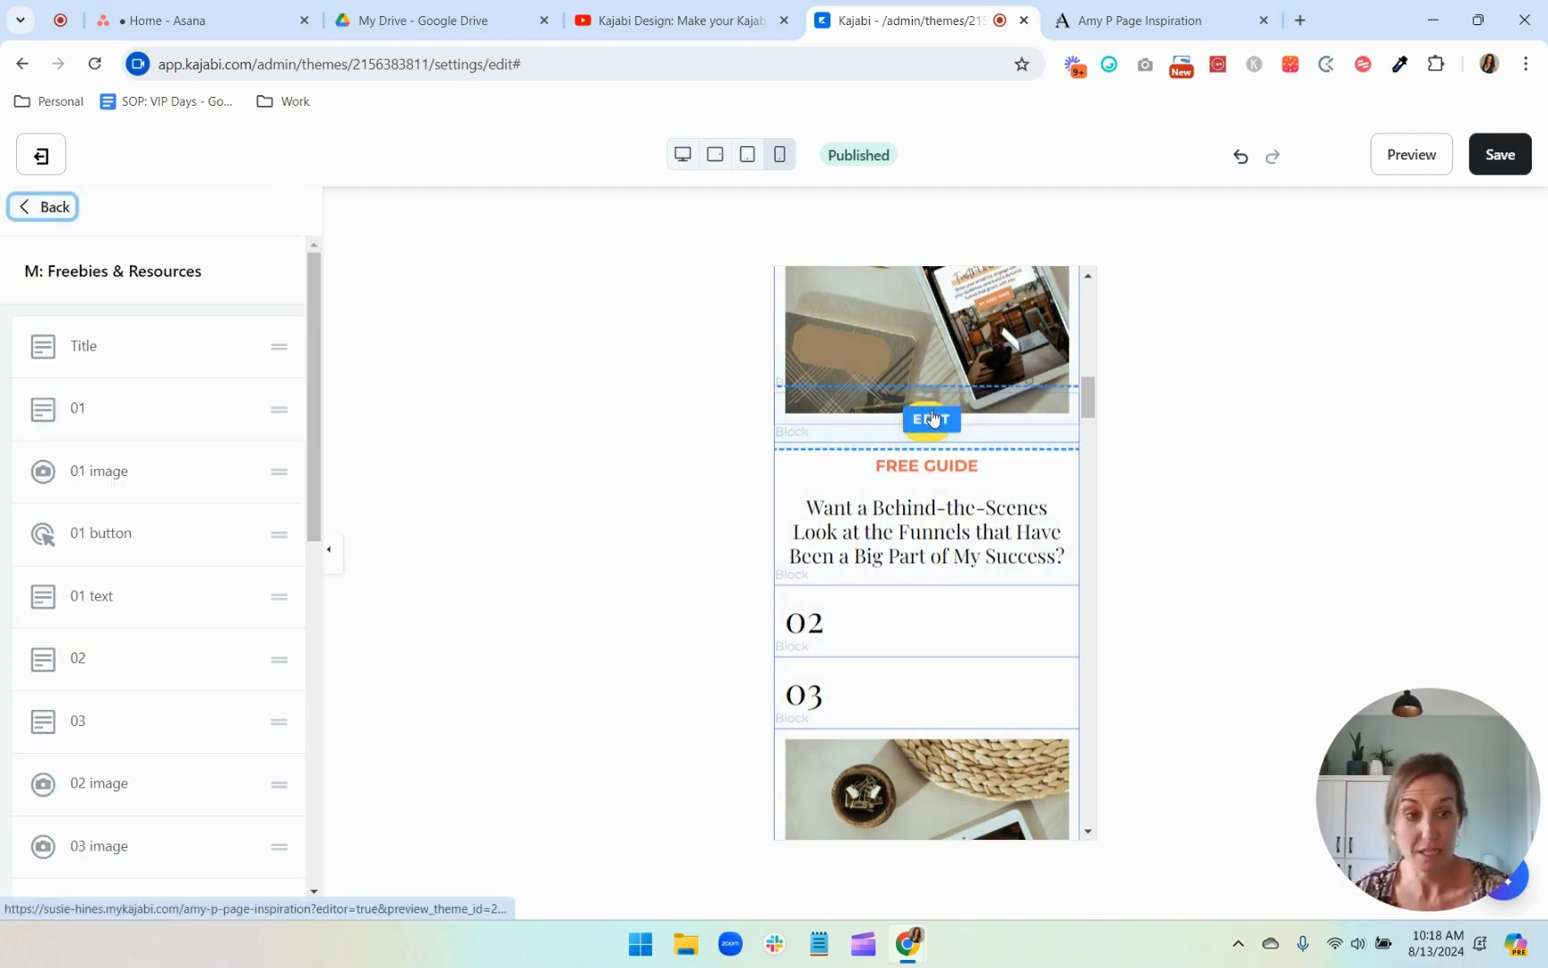
scroll(932, 418, "down", 2)
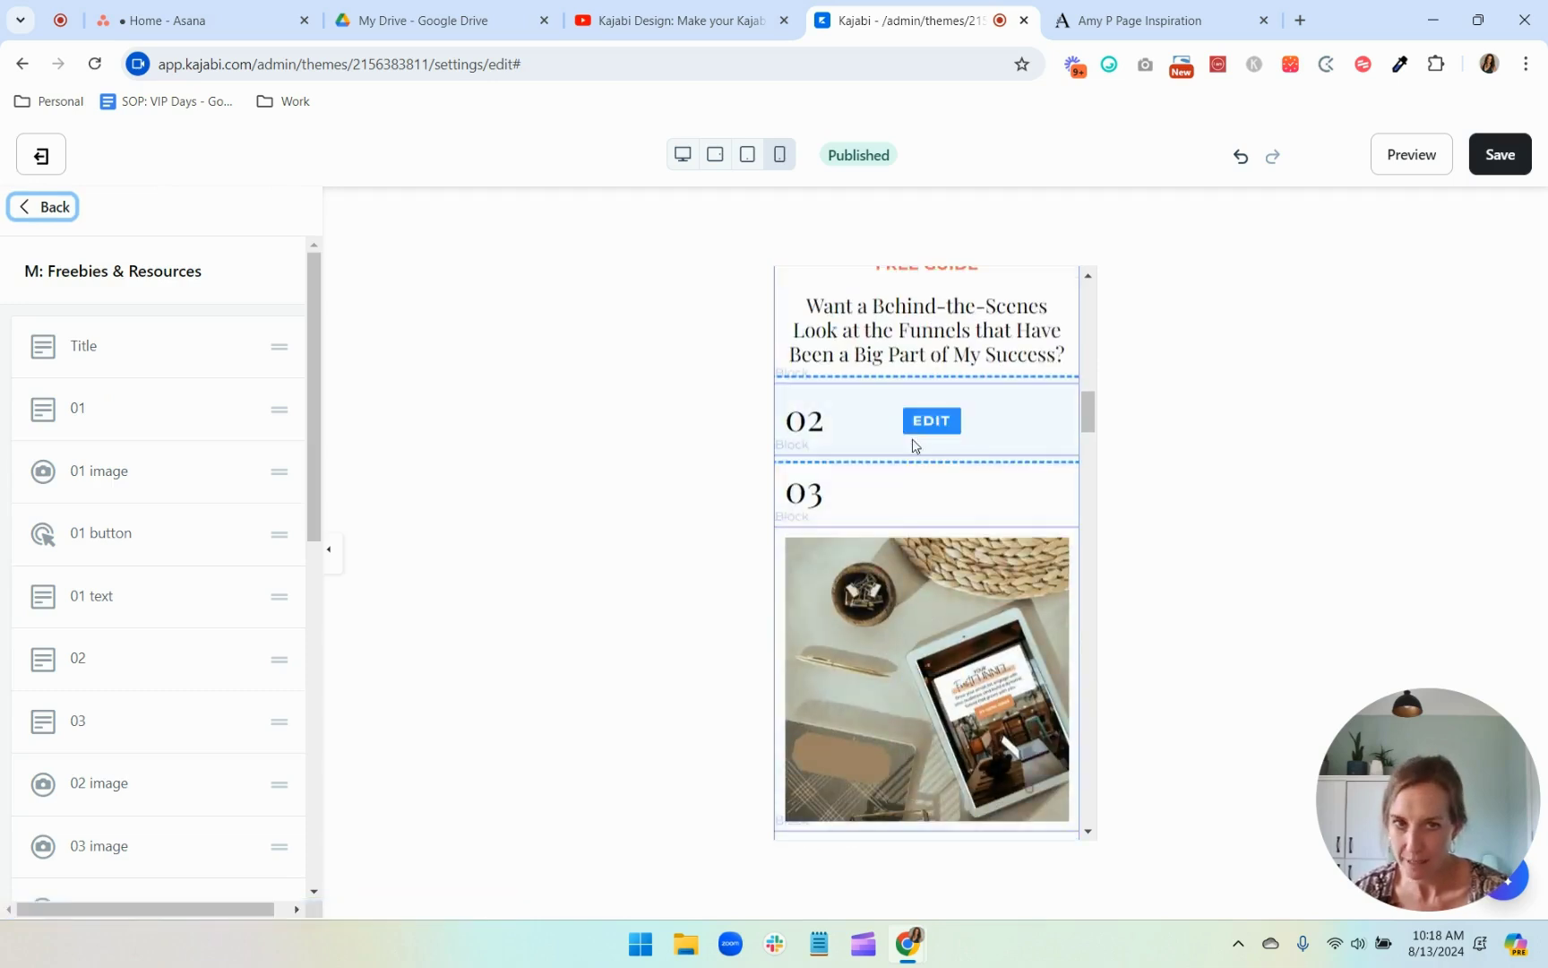
left_click(915, 433)
scroll(152, 896, "down", 2)
left_click(155, 921)
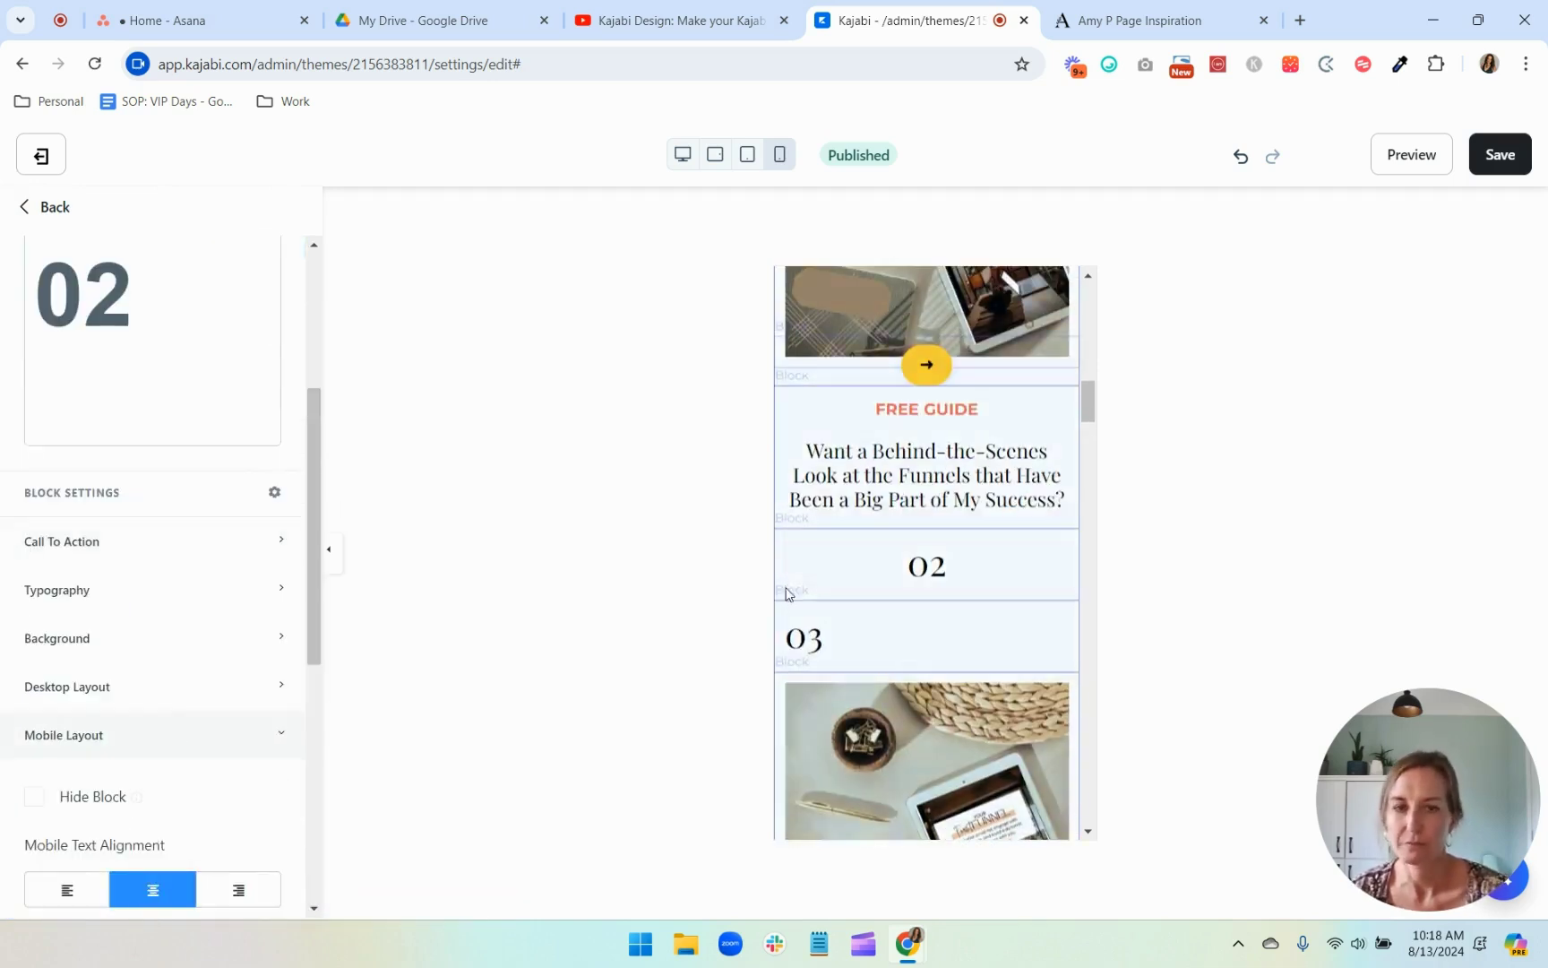
scroll(148, 627, "down", 5)
left_click(172, 393)
left_click(49, 207)
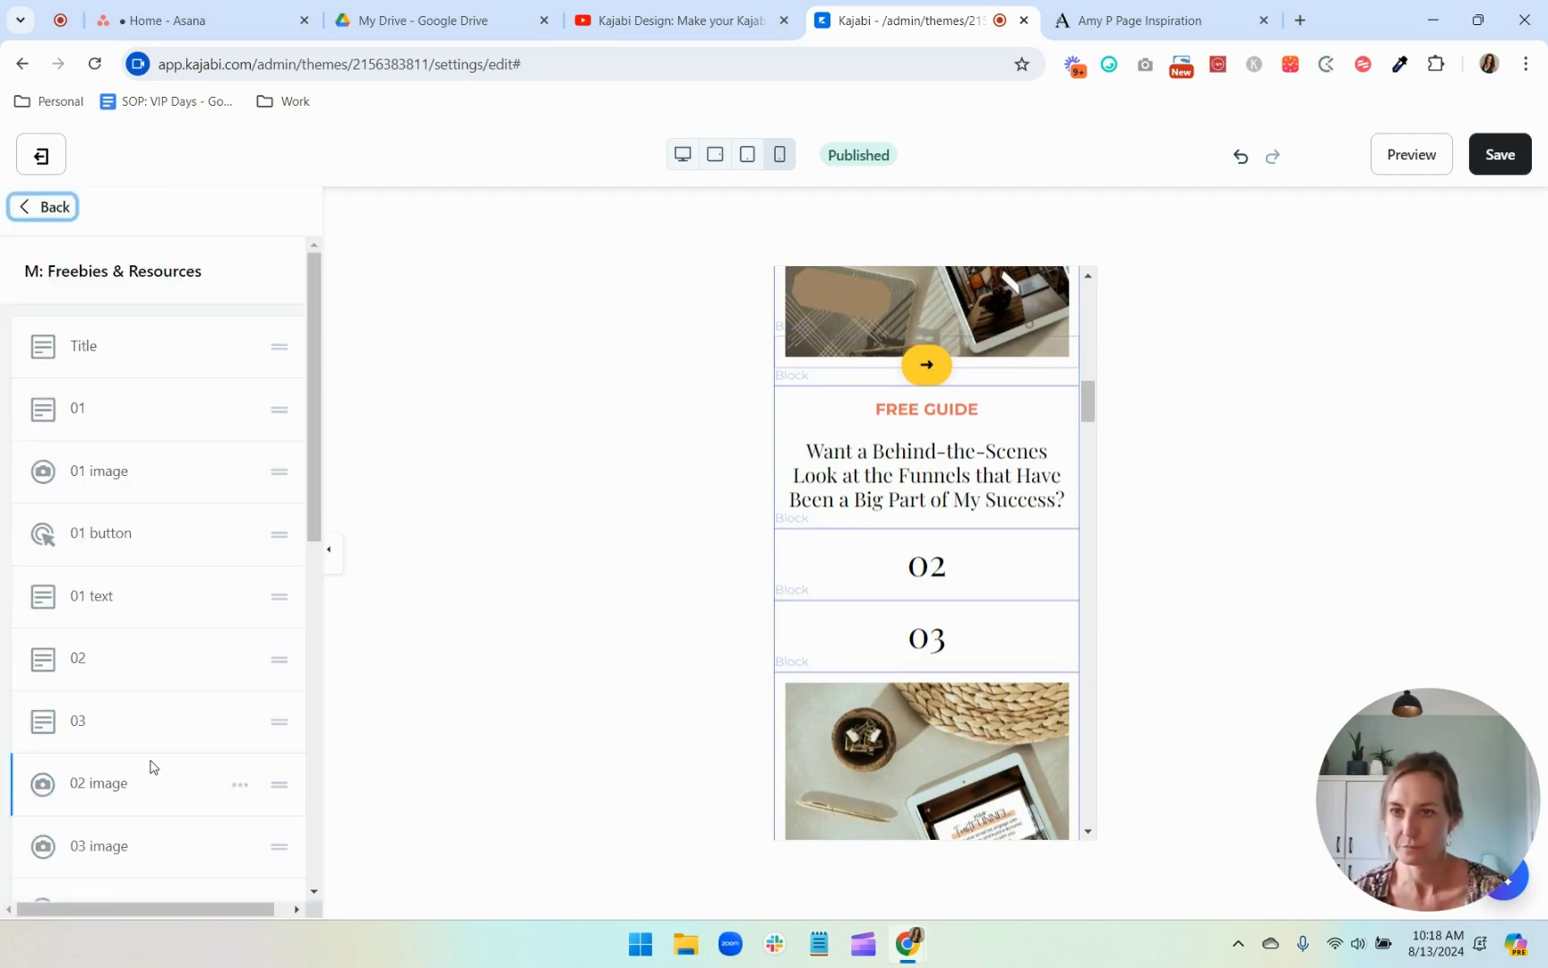
Step: Reorder the section's blocks so 02 image, 02 button and 02 text follow directly below 02
scroll(153, 627, "down", 3)
left_click_drag(154, 489, 154, 419)
left_click_drag(159, 629, 159, 482)
left_click_drag(154, 729, 159, 540)
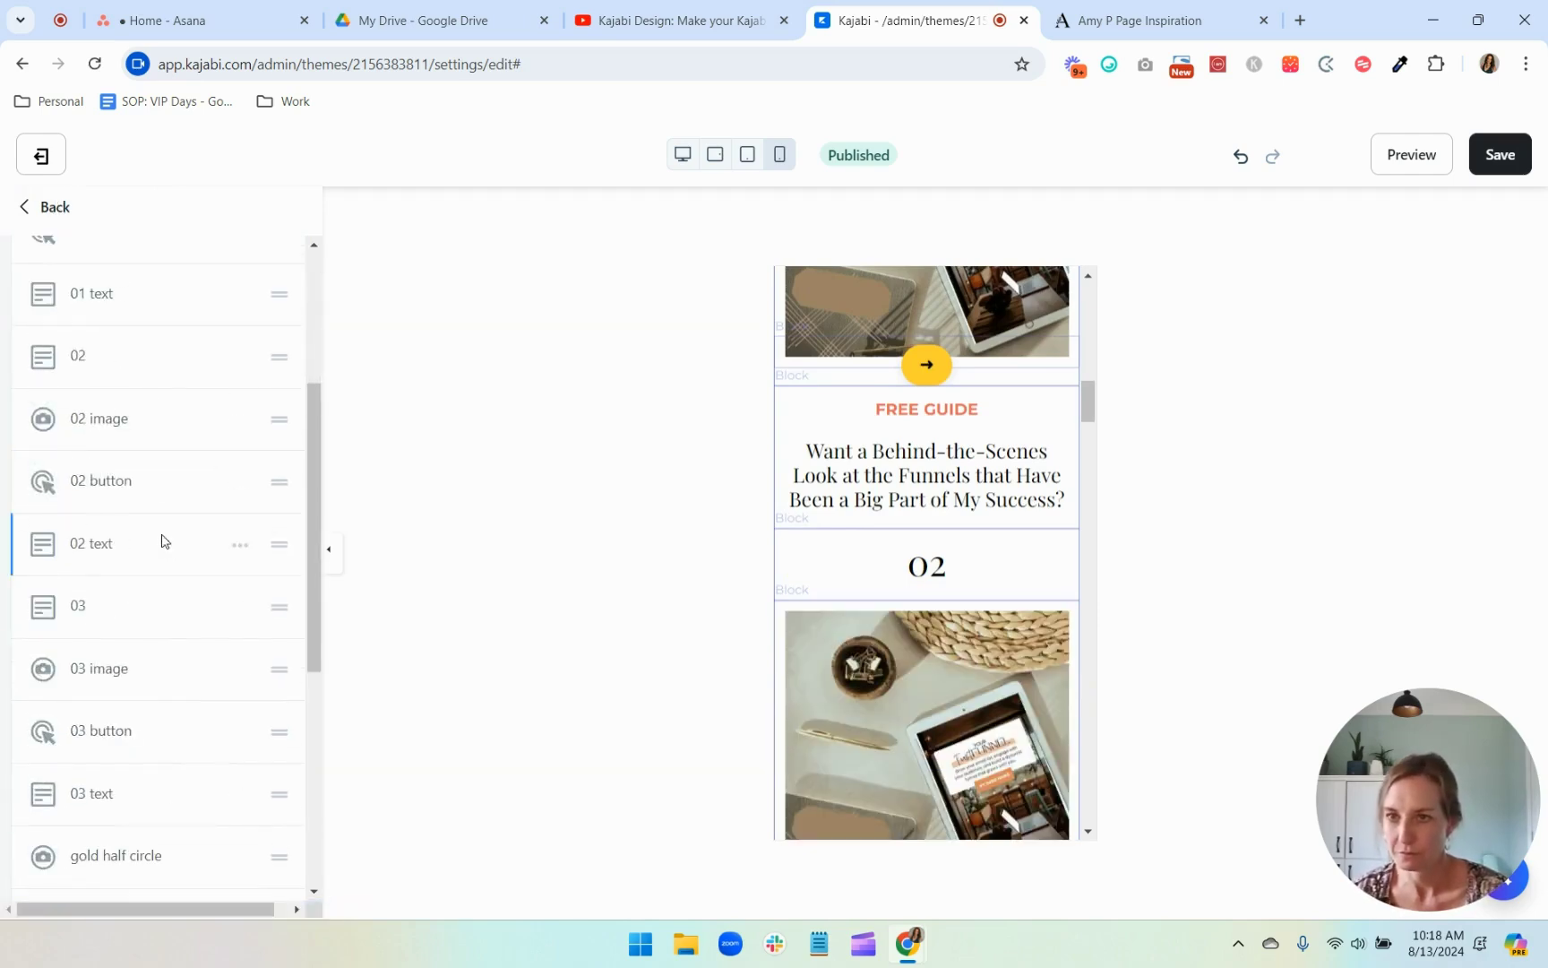
Step: Set the mobile bottom outside spacing of the 02 number block to -20
scroll(125, 484, "down", 3)
left_click(90, 428)
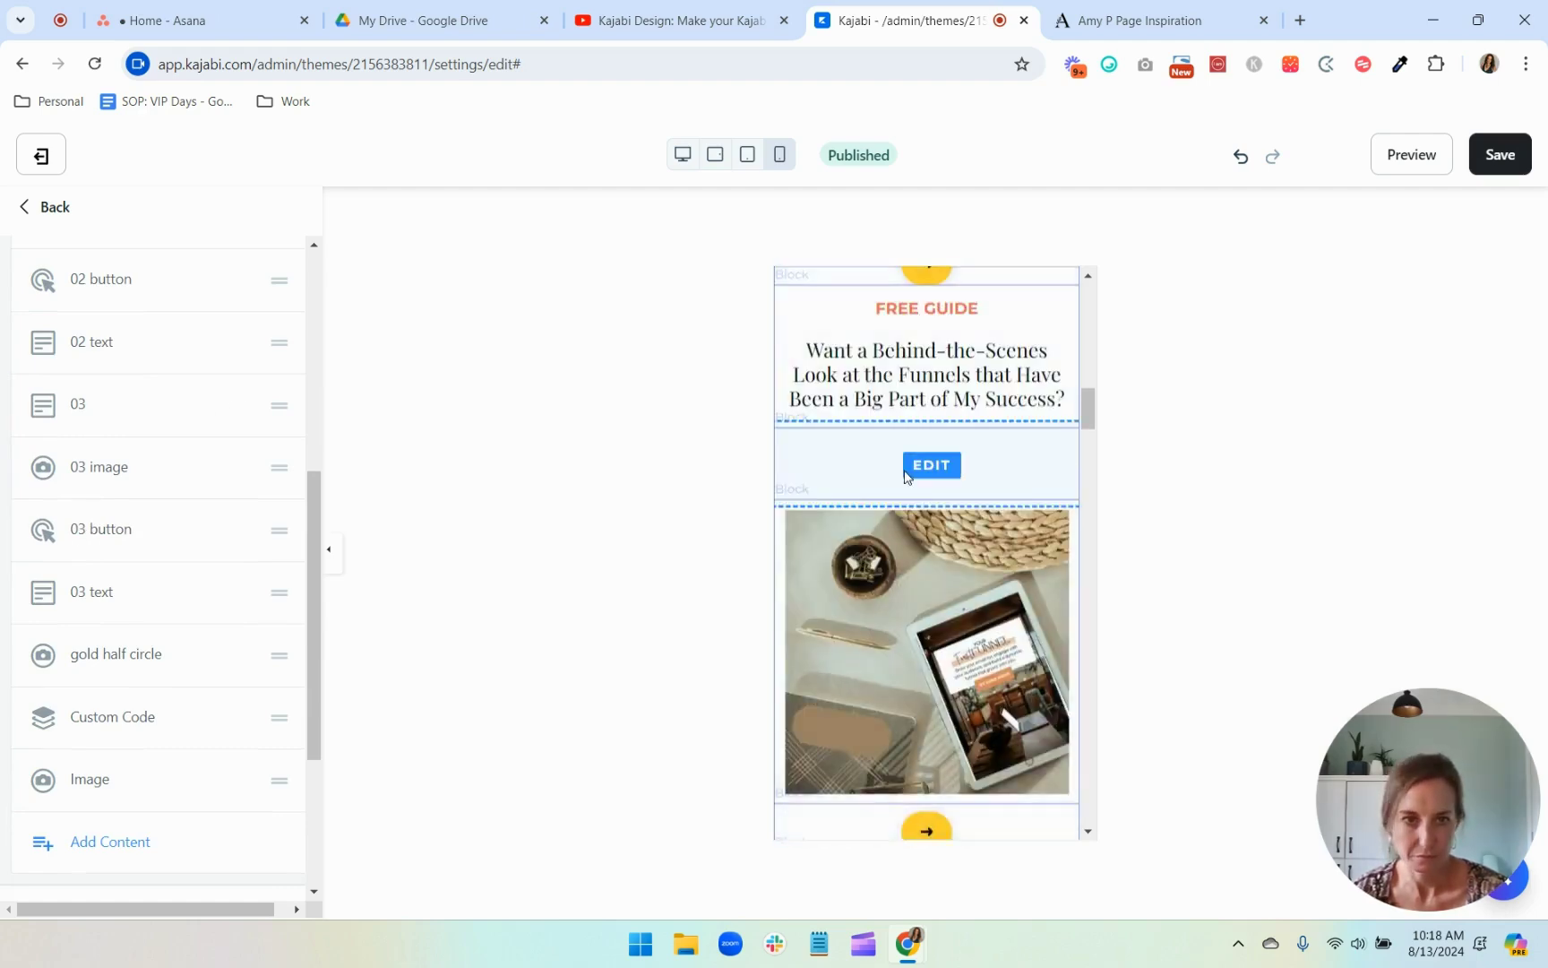
left_click(159, 738)
scroll(154, 753, "down", 5)
left_click_drag(142, 795, 79, 793)
type("-20")
Step: Set the mobile top outside spacing of the 02 arrow button to -50
scroll(907, 692, "down", 4)
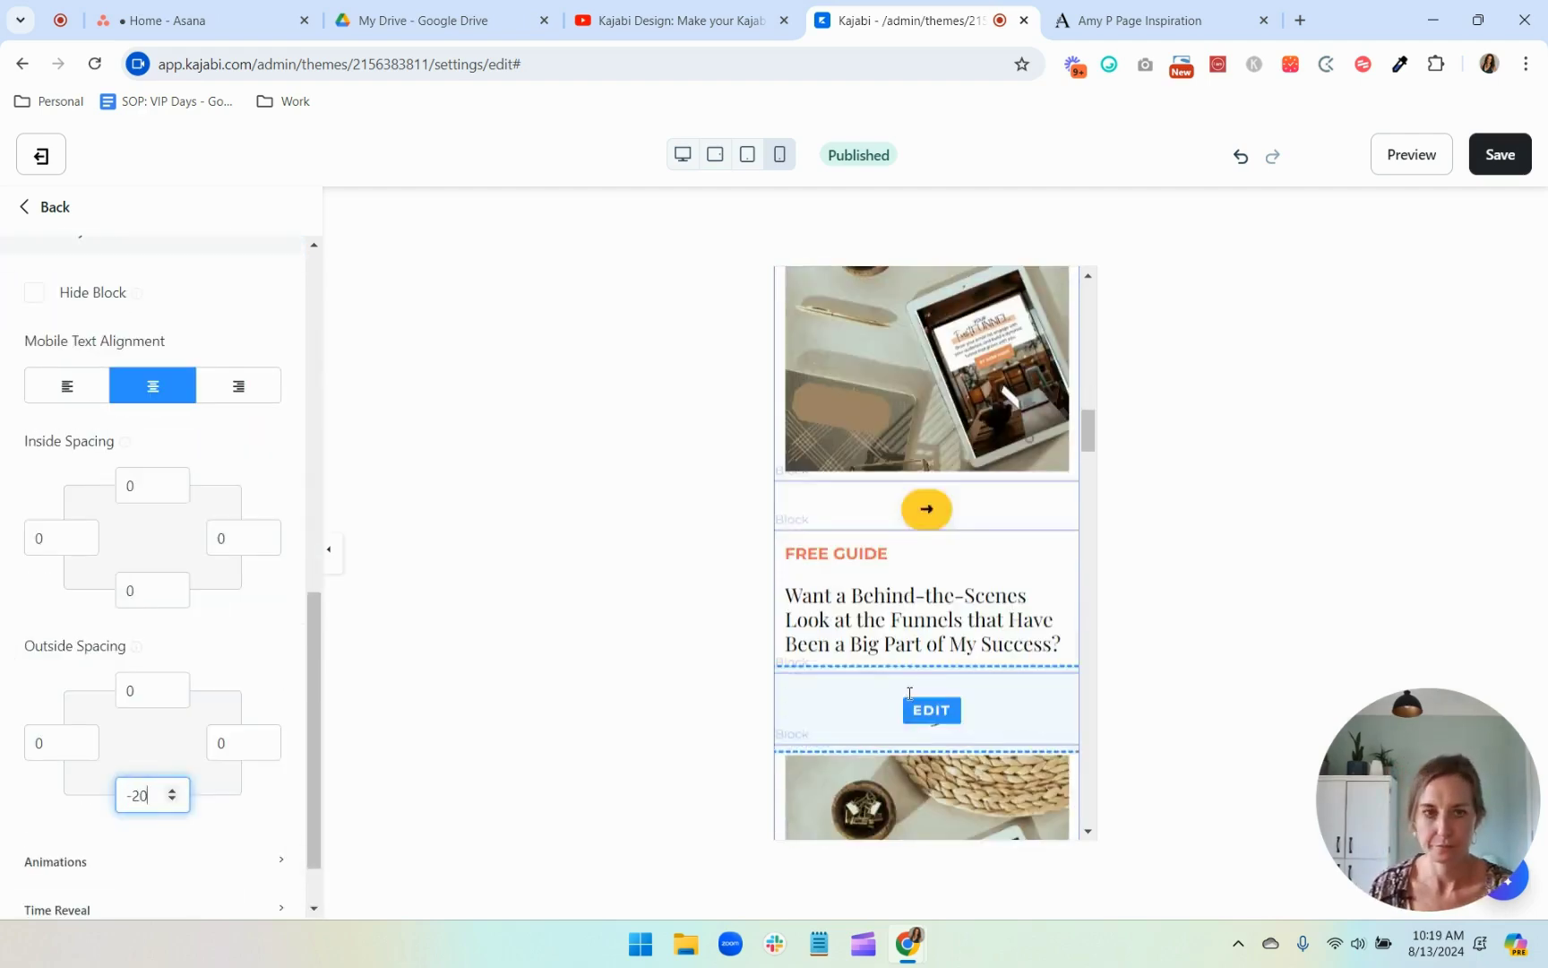
left_click(926, 509)
scroll(134, 681, "down", 8)
left_click(123, 728)
scroll(123, 702, "down", 6)
left_click_drag(143, 610, 69, 609)
type("-20")
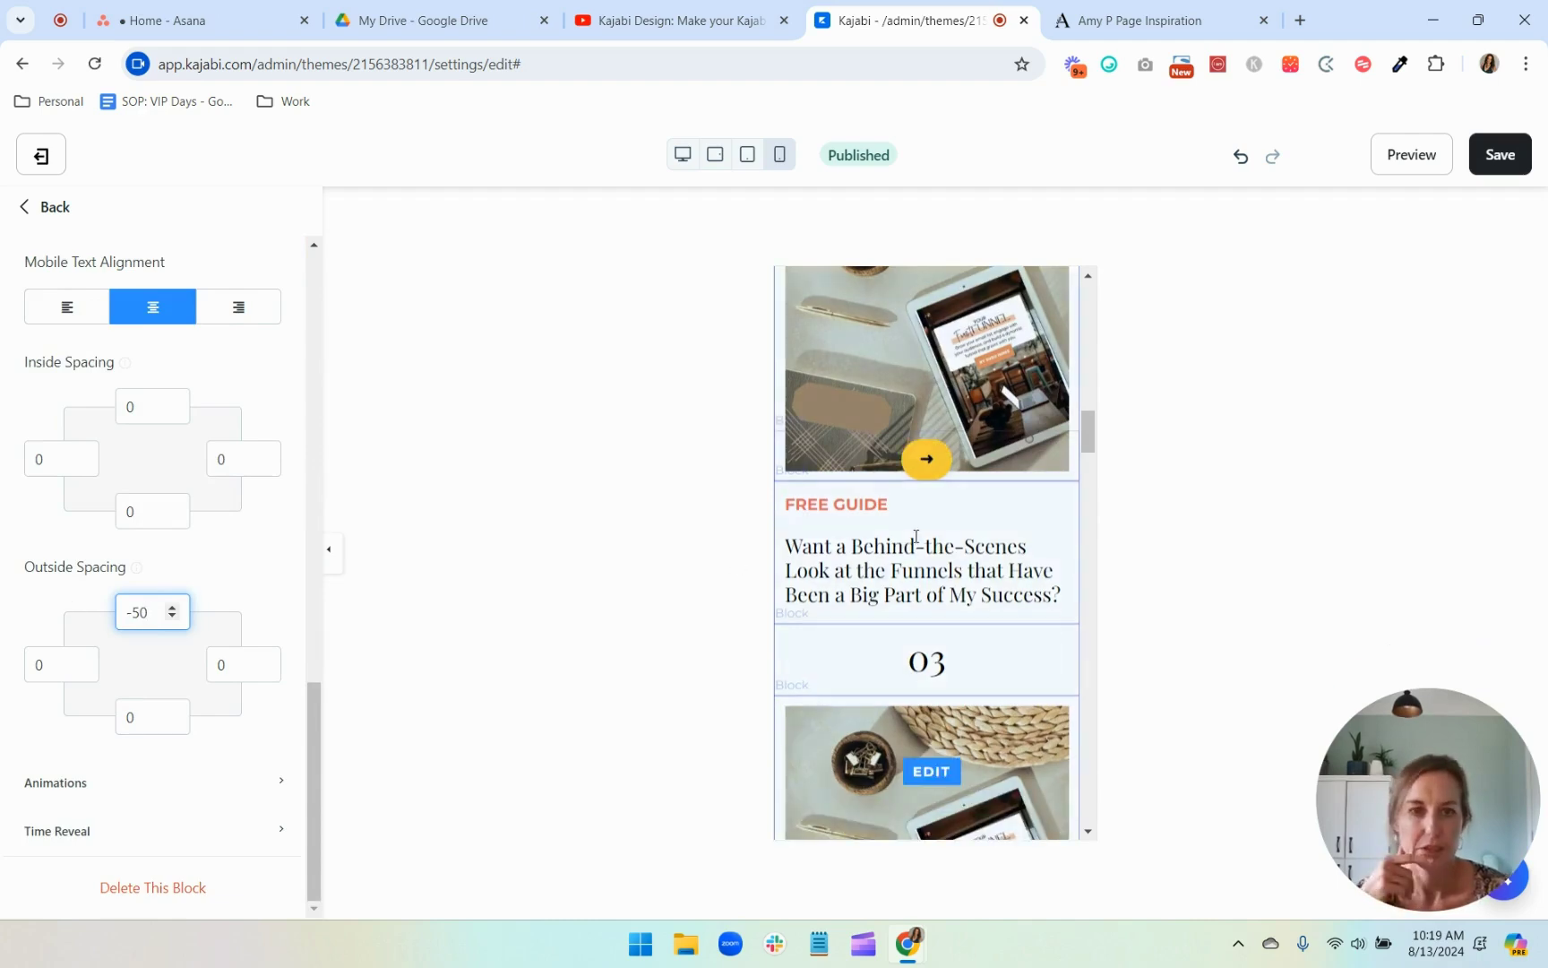
left_click(916, 546)
left_click(927, 668)
scroll(173, 740, "down", 8)
left_click(168, 728)
scroll(168, 728, "down", 5)
scroll(878, 706, "down", 5)
Step: Set the 02 button's mobile top outside spacing to -30 like the 01 button, and center the 02 text block's mobile alignment
left_click(926, 660)
scroll(93, 660, "down", 10)
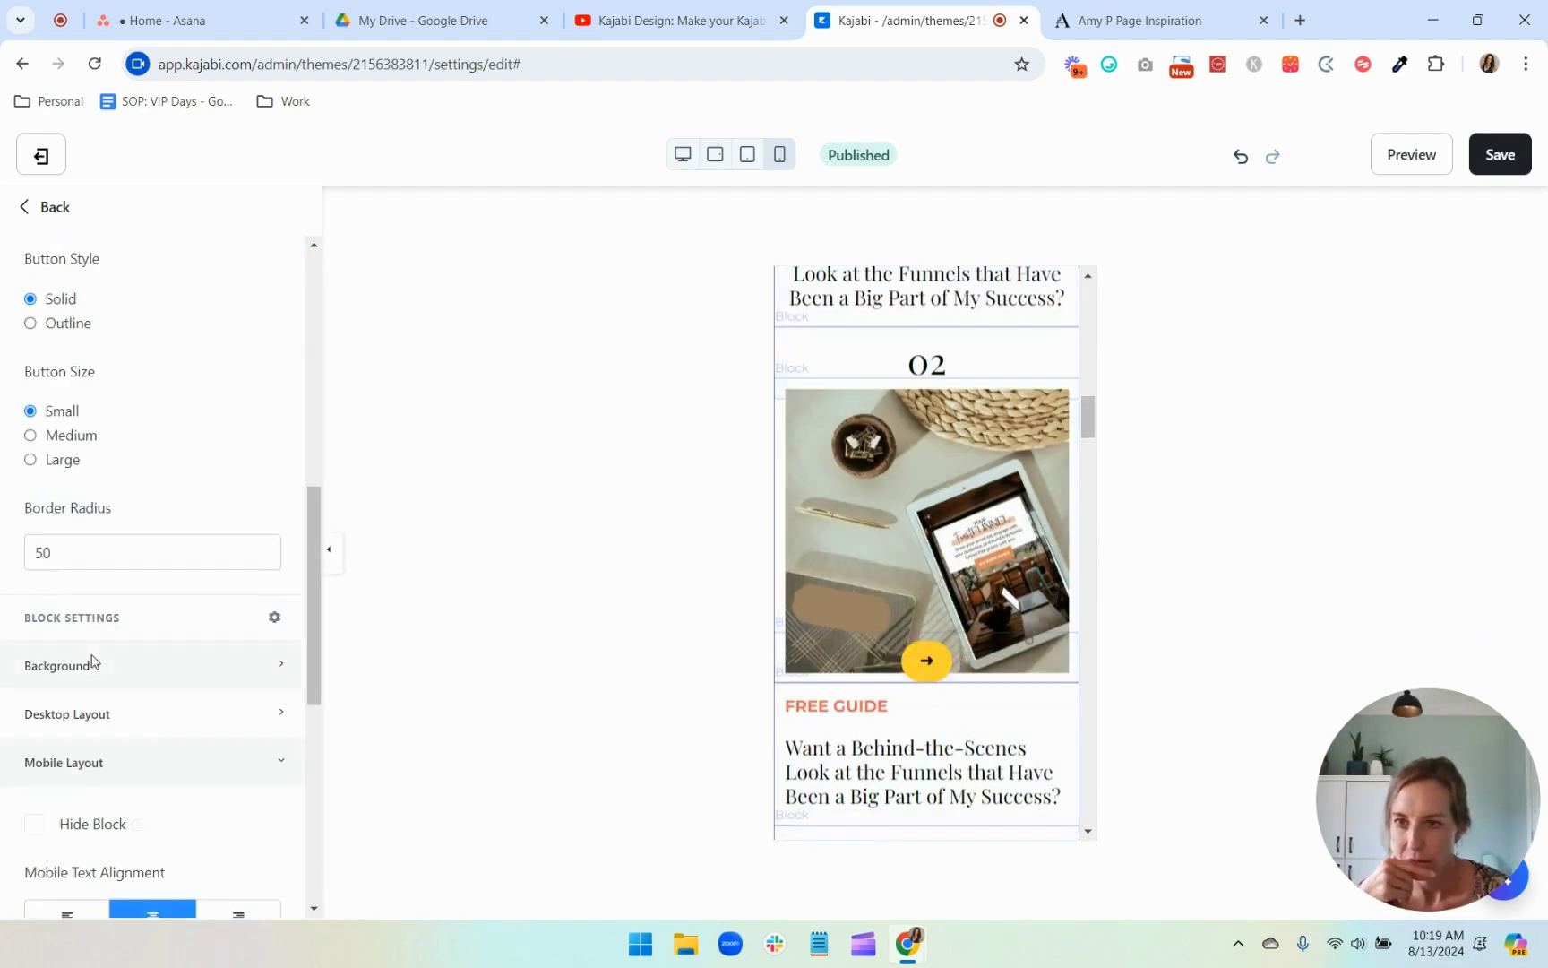
left_click_drag(150, 719, 136, 717)
type("20")
scroll(932, 574, "down", 3)
left_click(955, 564)
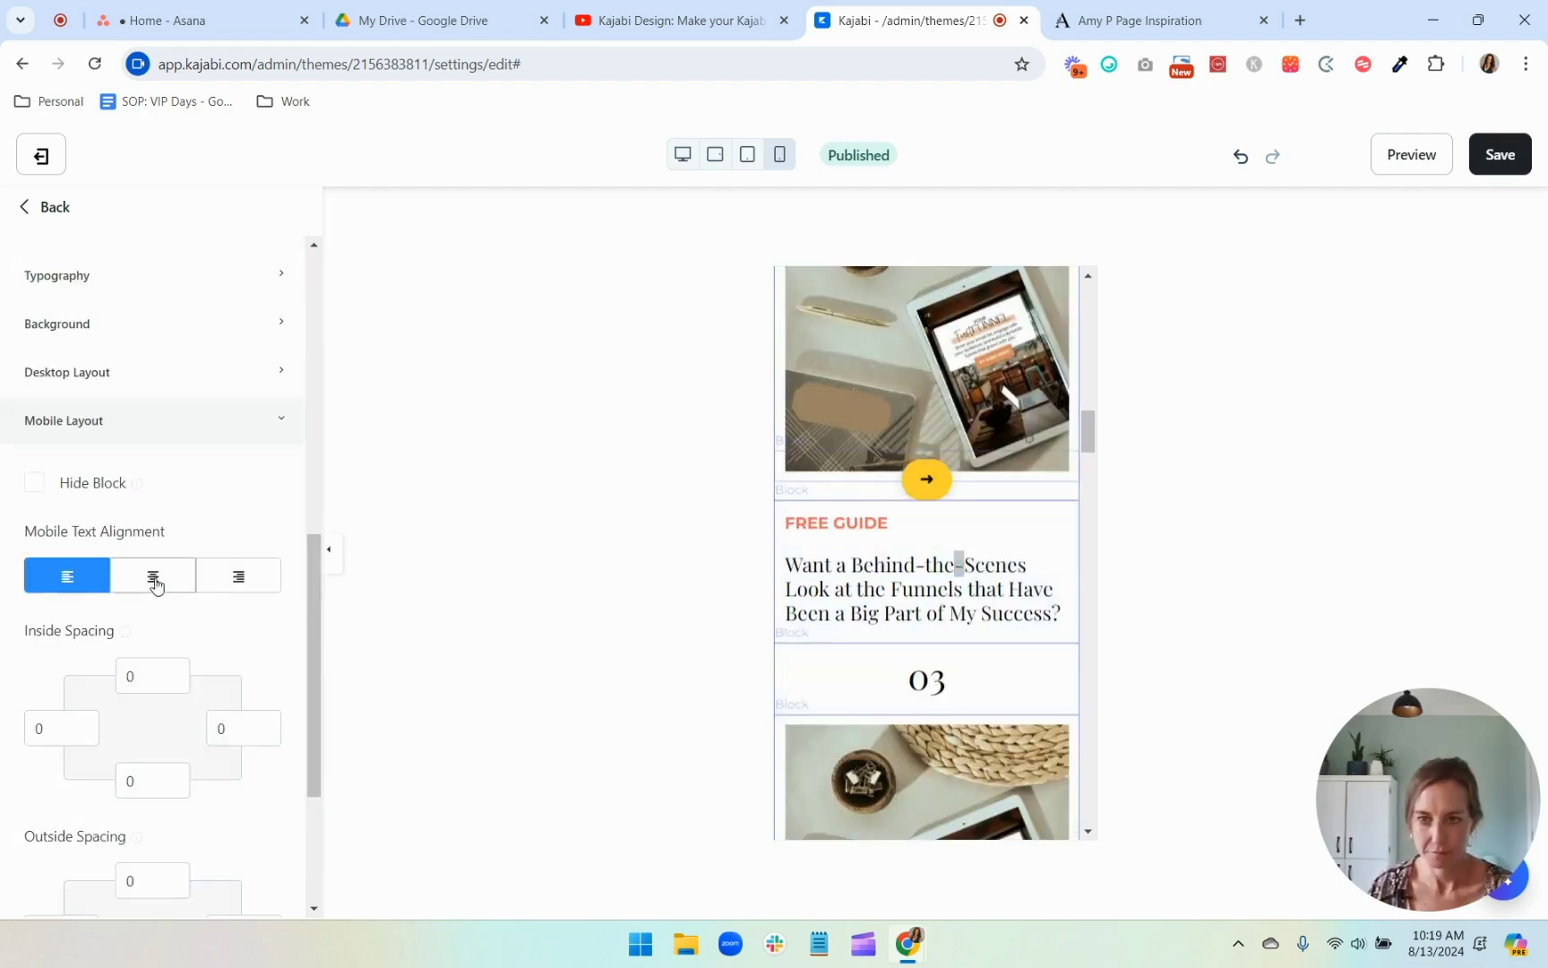
left_click(152, 576)
Step: Set the mobile bottom outside spacing of the 03 number block to -20, matching the 01 and 02 blocks
left_click(992, 681)
scroll(132, 684, "down", 8)
left_click_drag(147, 716, 62, 717)
scroll(911, 788, "down", 5)
Step: Set the 03 button's mobile top outside spacing to -30 and center the 03 text block's mobile alignment
left_click(990, 506)
scroll(159, 802, "down", 10)
type("-30")
left_click(175, 485)
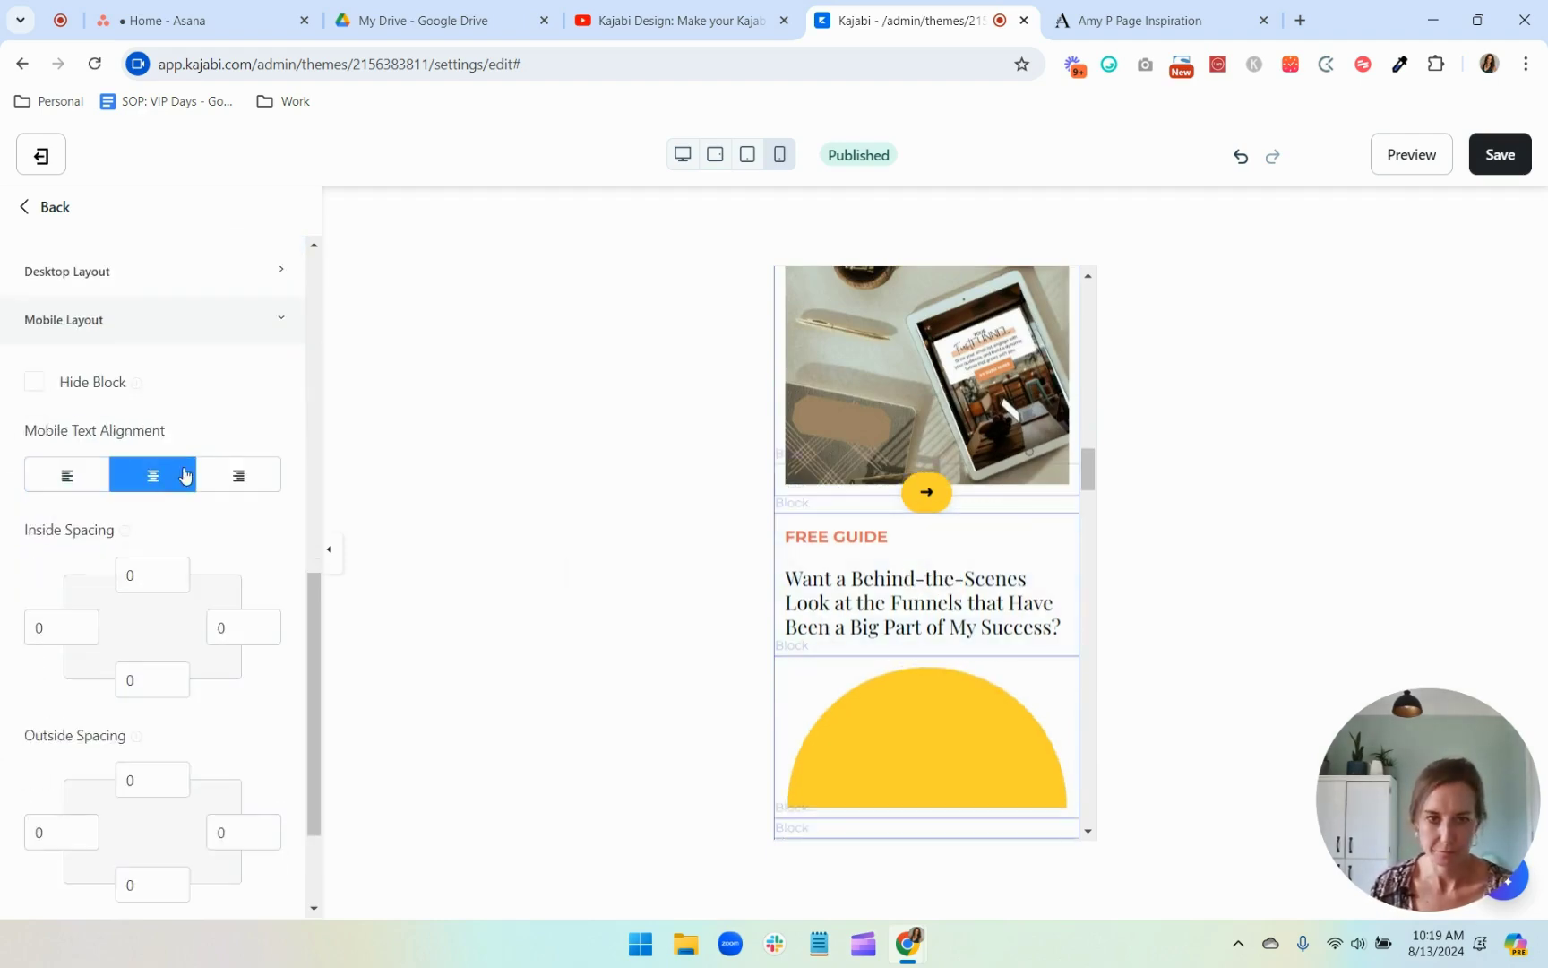
Step: Review the spacing and alignment of the 01, 02 and 03 freebie groups in the mobile preview
scroll(1017, 543, "up", 2)
scroll(1019, 546, "up", 8)
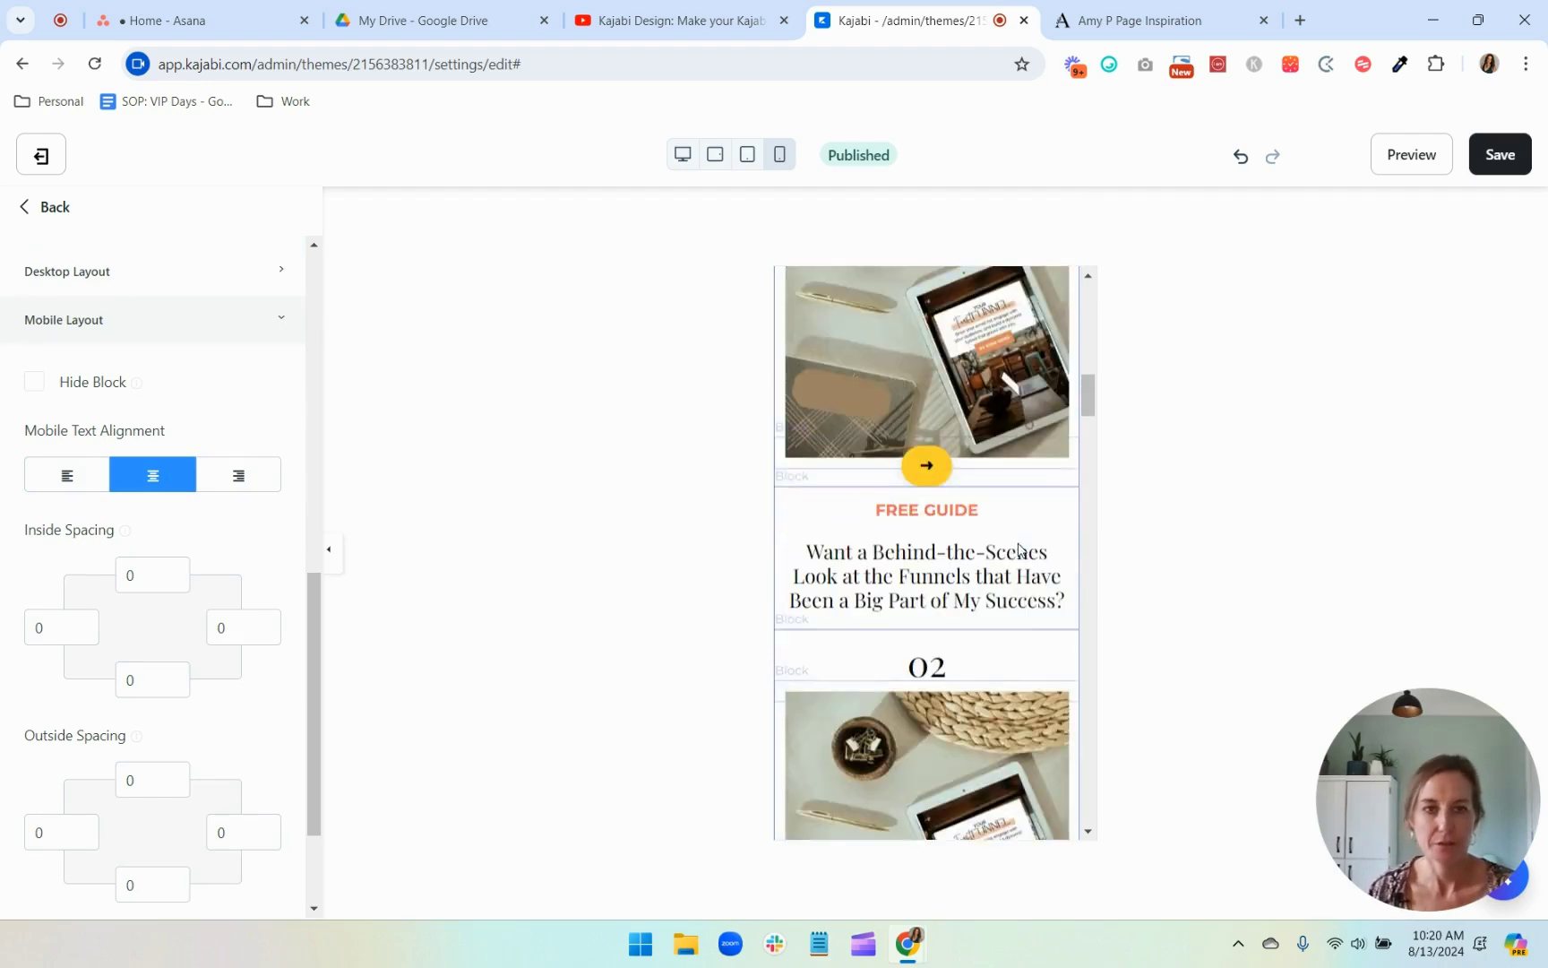
scroll(1017, 546, "up", 5)
scroll(1017, 543, "down", 2)
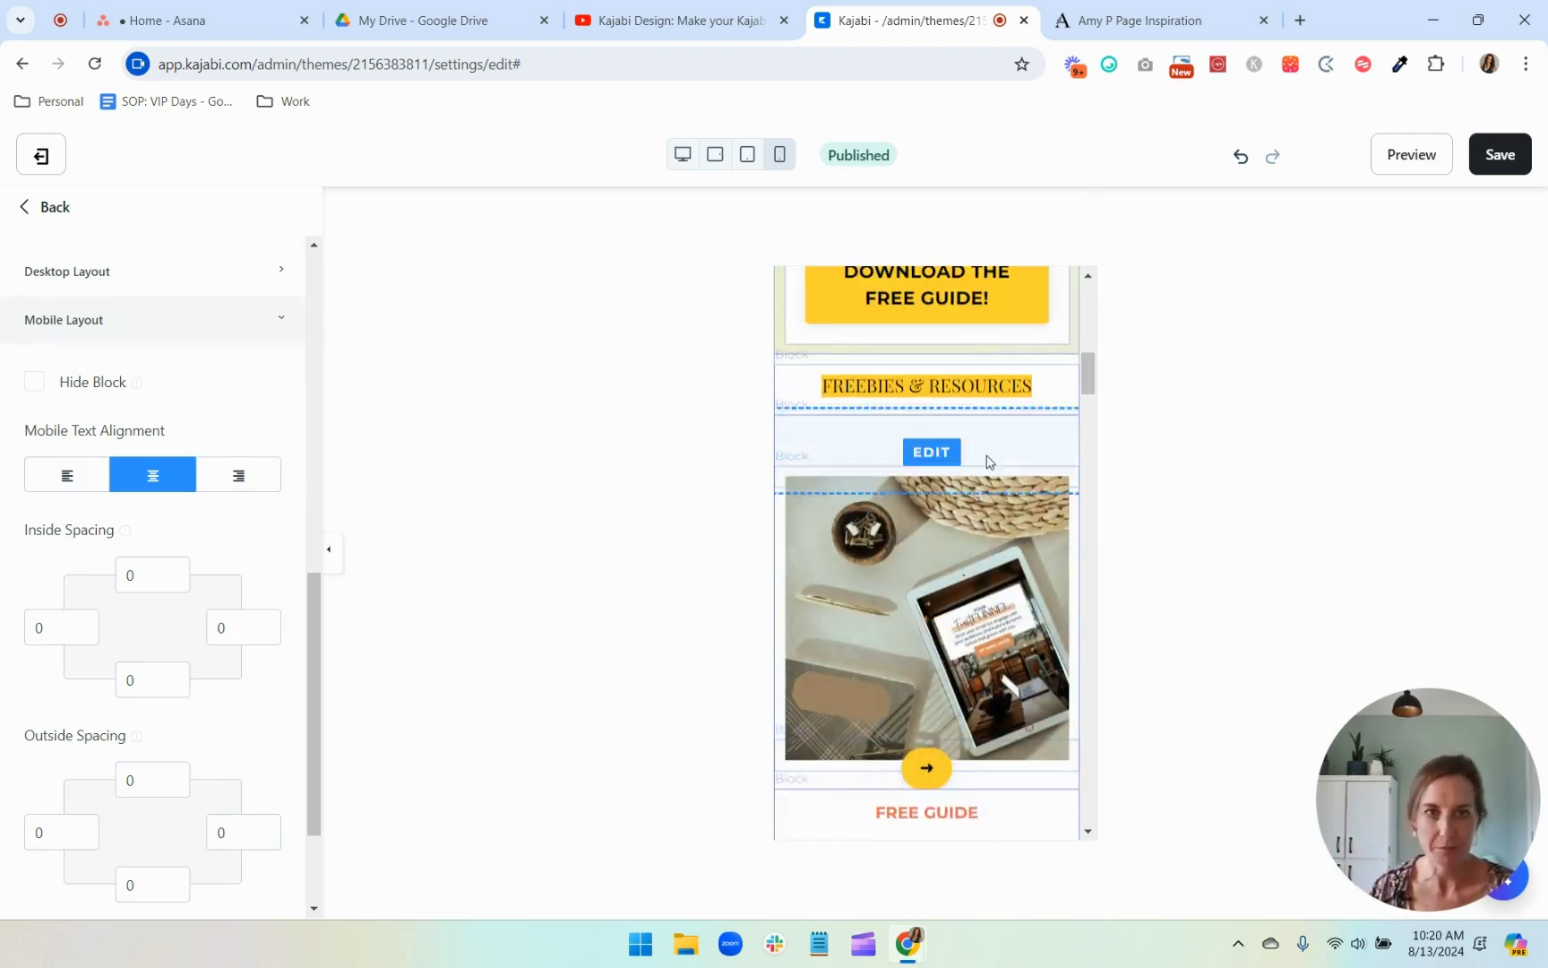
scroll(1004, 670, "down", 1)
scroll(1004, 668, "down", 3)
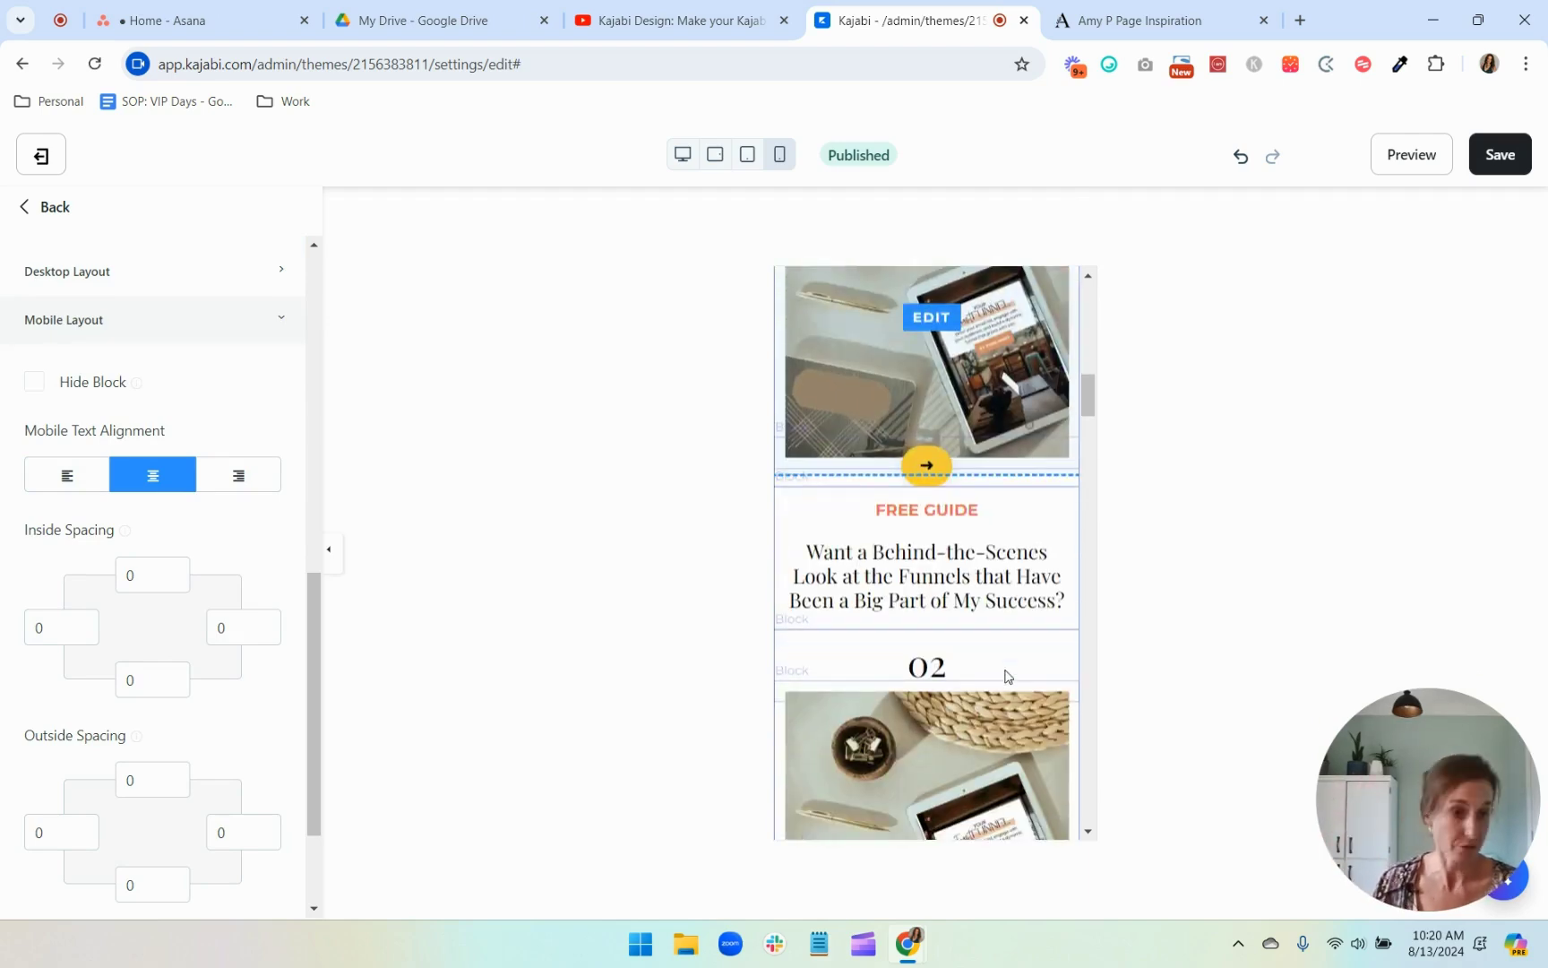
scroll(1004, 676, "down", 4)
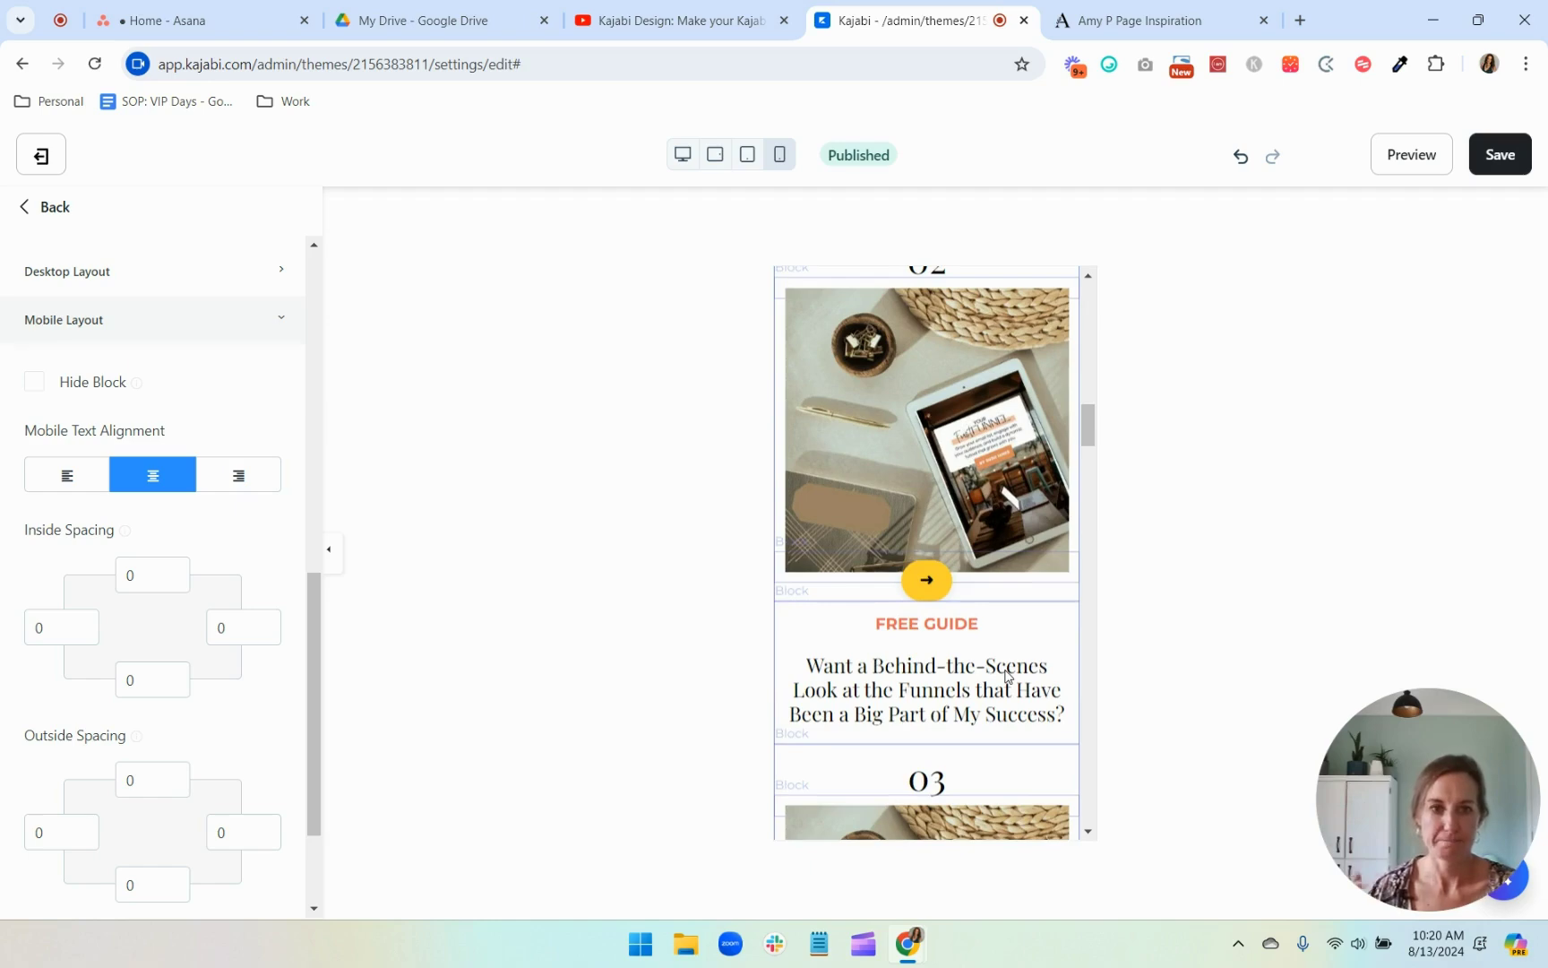
Step: Delete the yellow half-circle image block below the 03 text in the mobile Freebies & Resources section
scroll(1007, 676, "down", 10)
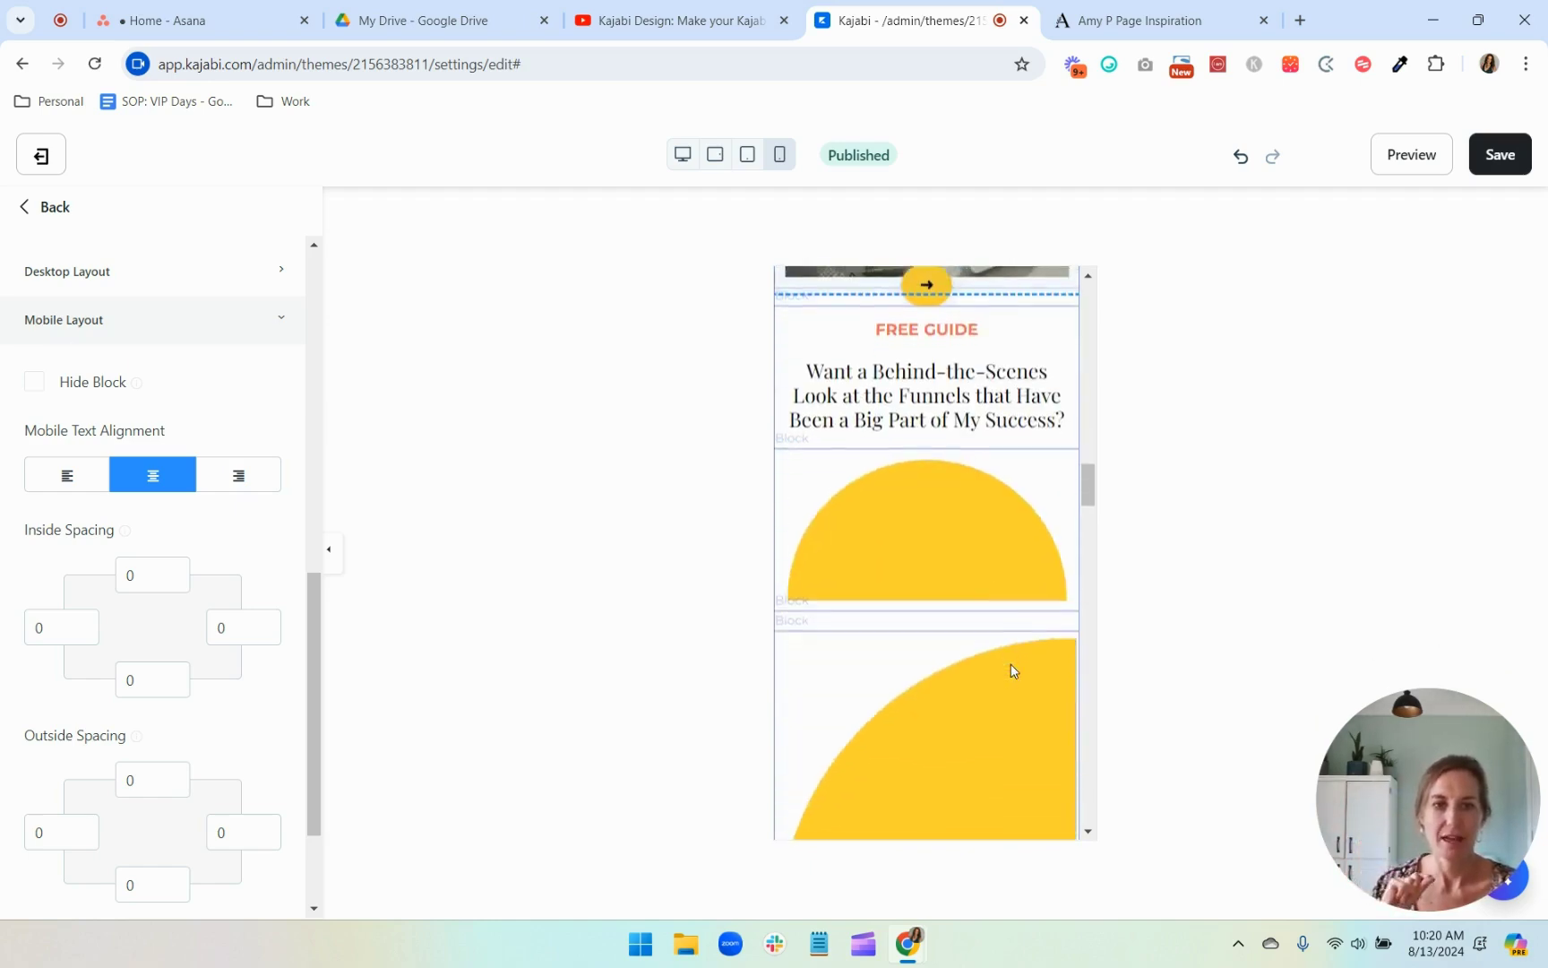
scroll(1011, 670, "down", 5)
scroll(1012, 670, "up", 4)
scroll(1010, 667, "up", 3)
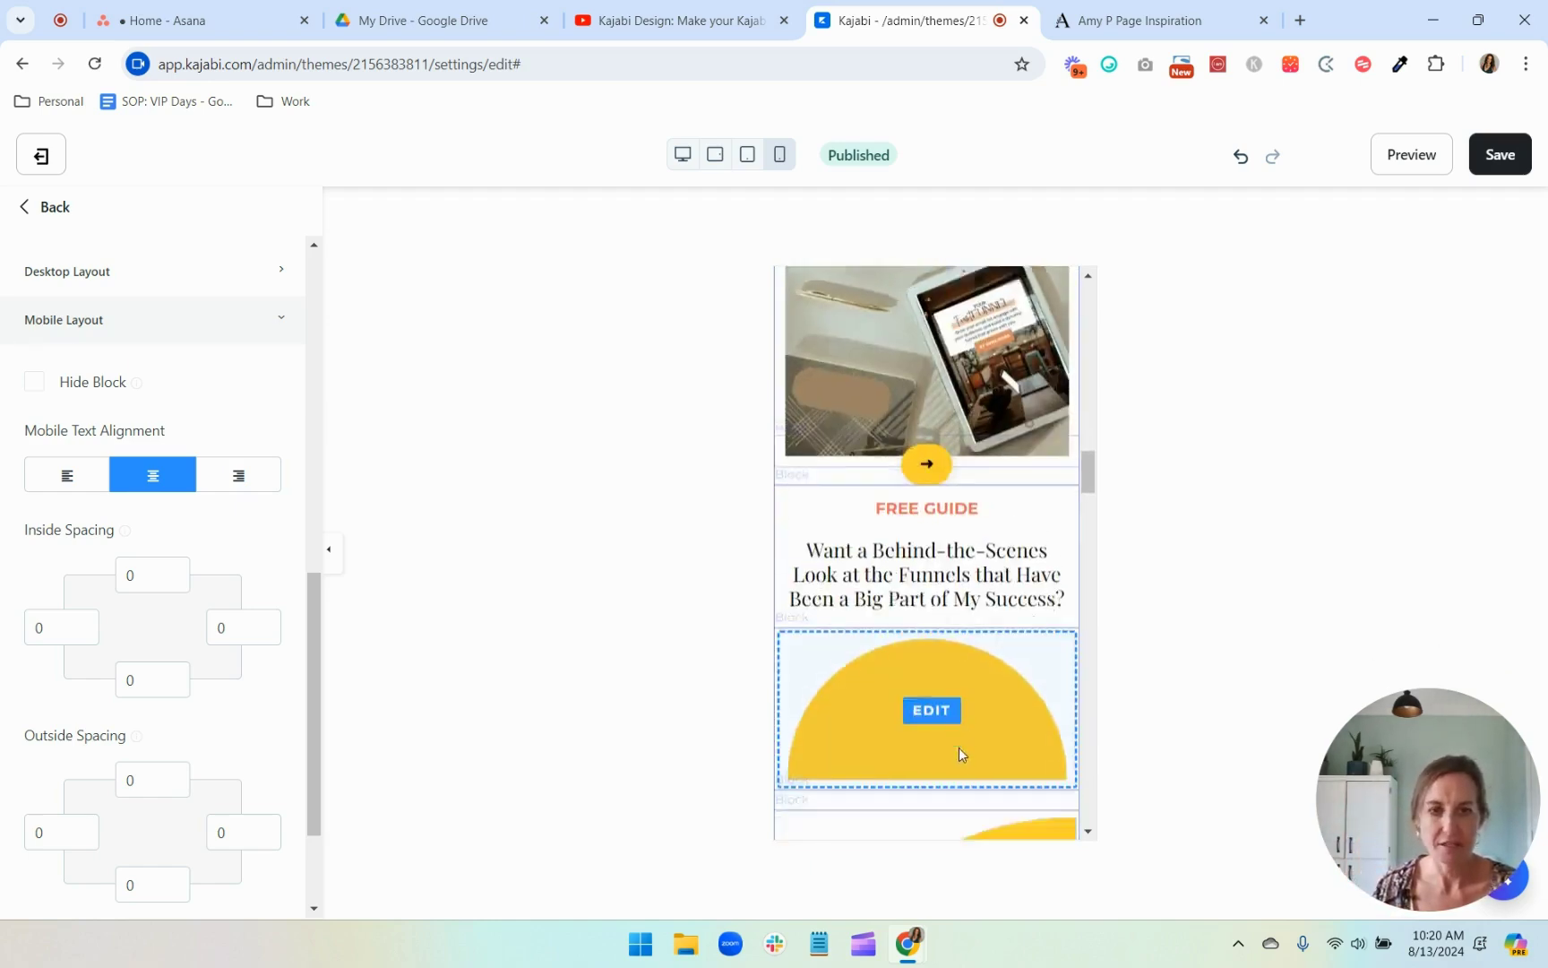
scroll(961, 753, "down", 3)
left_click(932, 439)
scroll(101, 637, "down", 10)
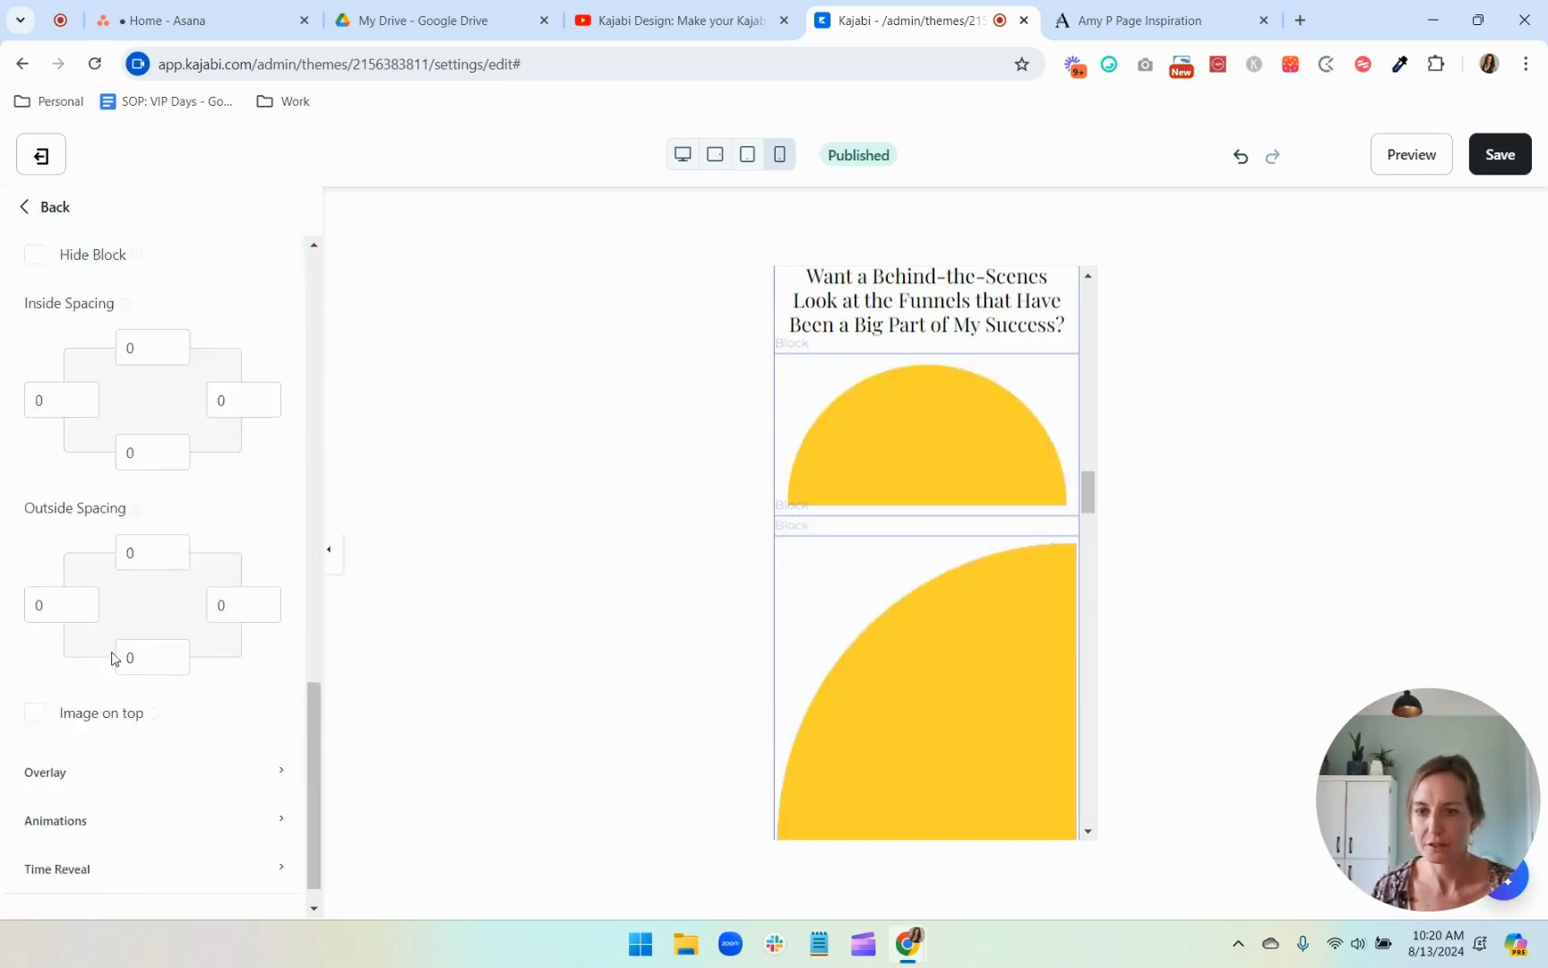
left_click(183, 895)
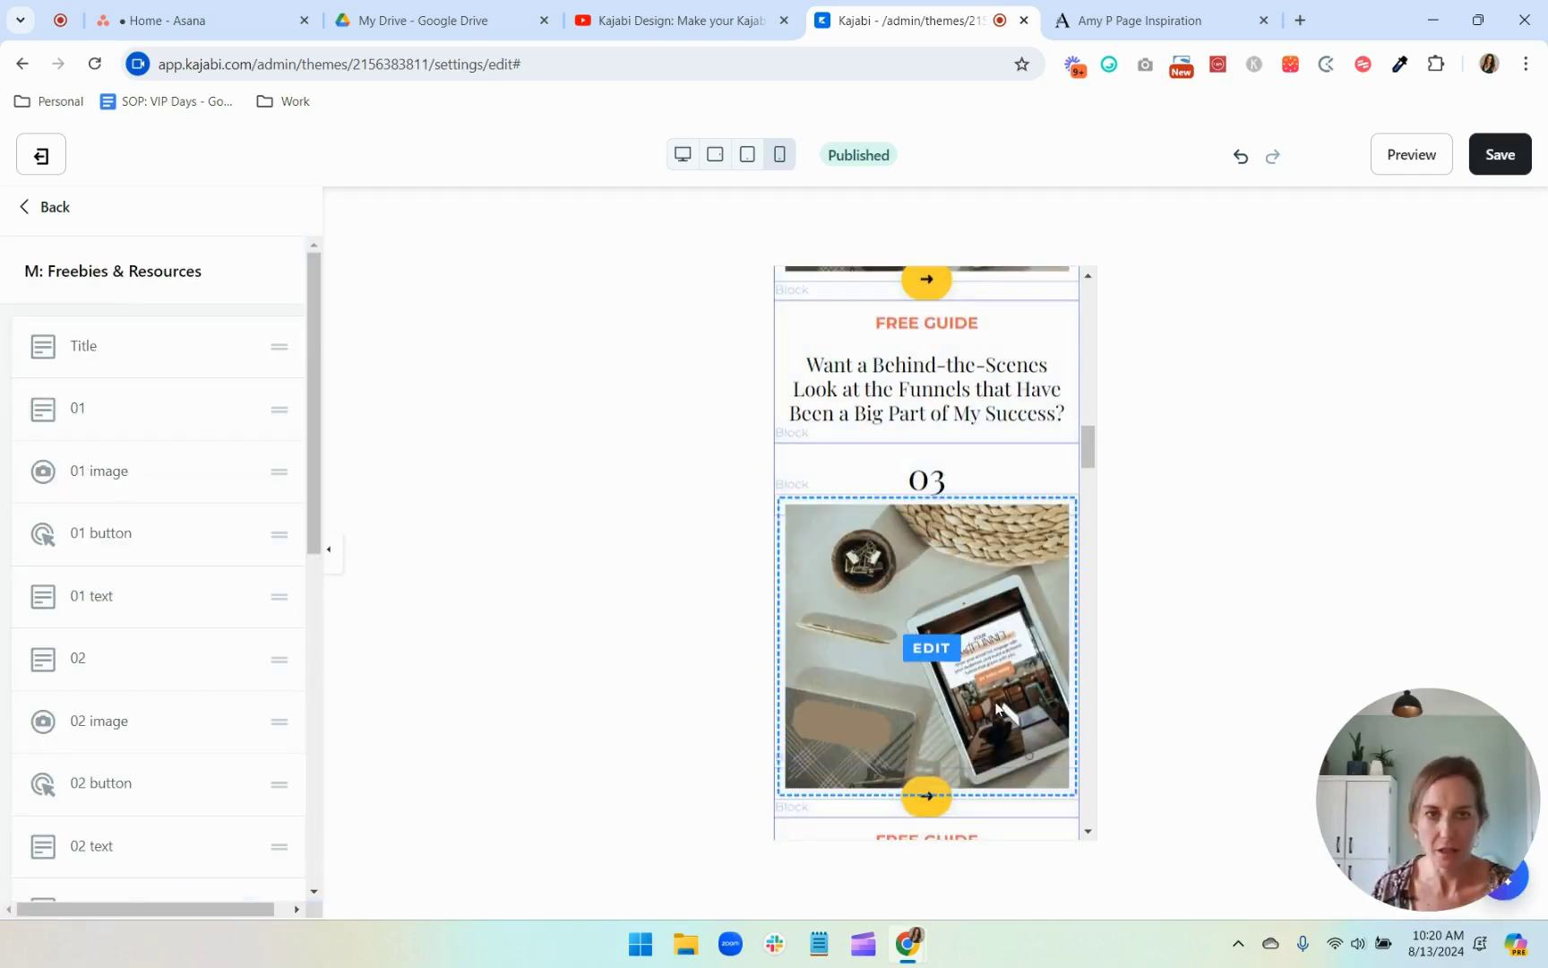
Step: Delete the large yellow circle image block at the end of the mobile Freebies & Resources section
scroll(976, 527, "down", 8)
left_click(976, 527)
scroll(145, 810, "down", 10)
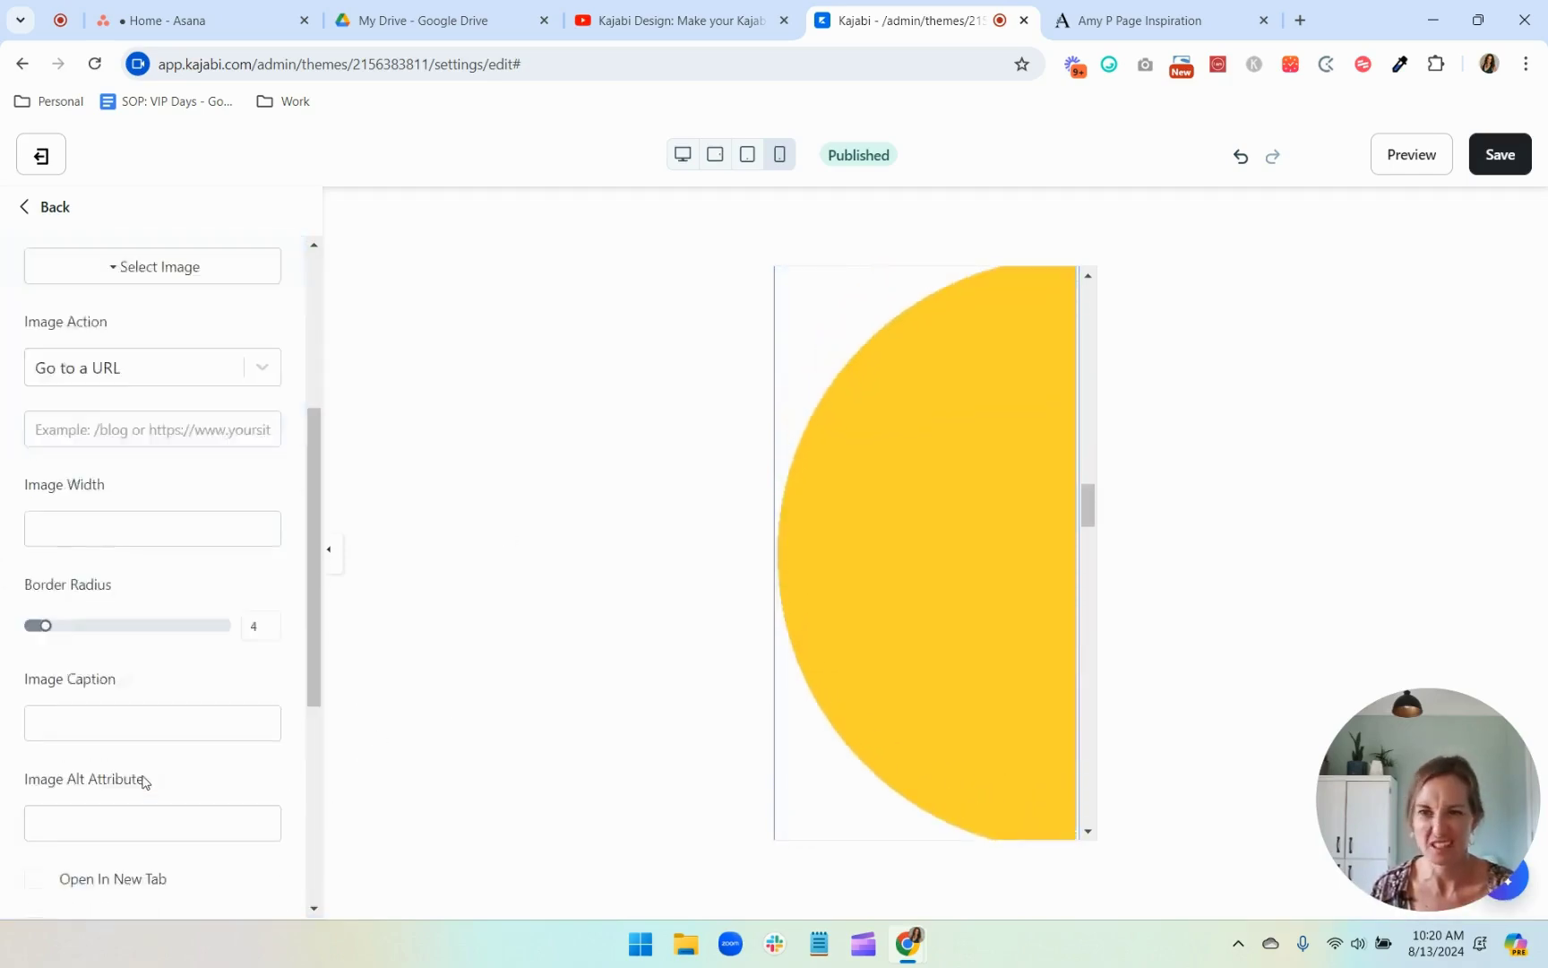
left_click(184, 895)
scroll(1117, 602, "up", 12)
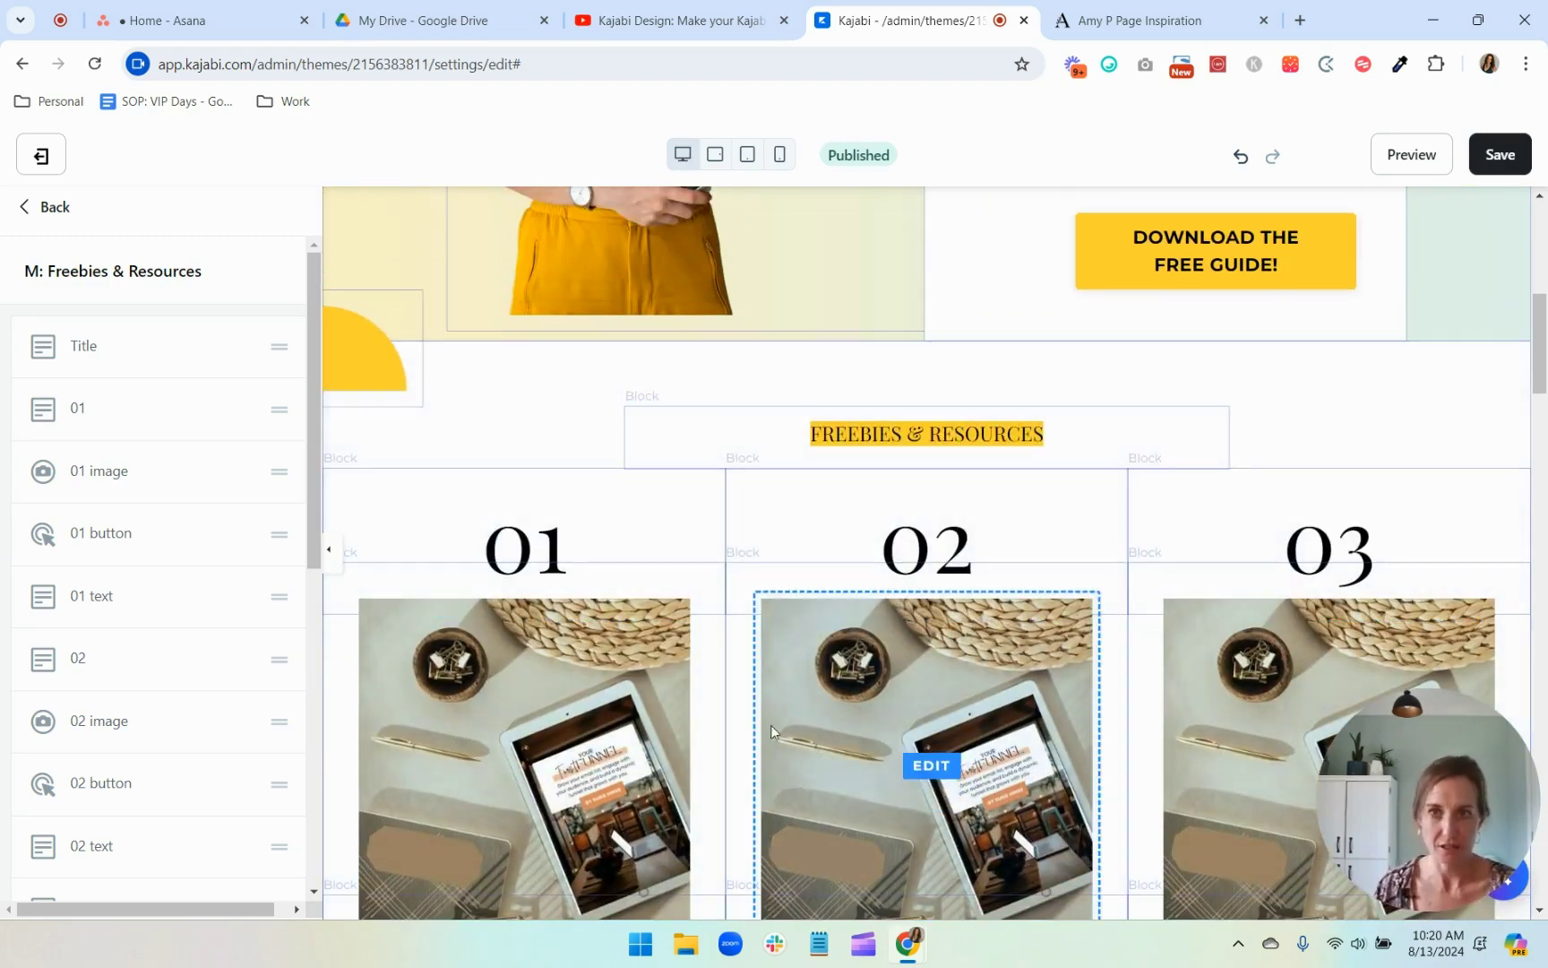
Step: Delete the empty Custom Code spacer block below the 03 text in the M: Freebies & Resources section
left_click(49, 207)
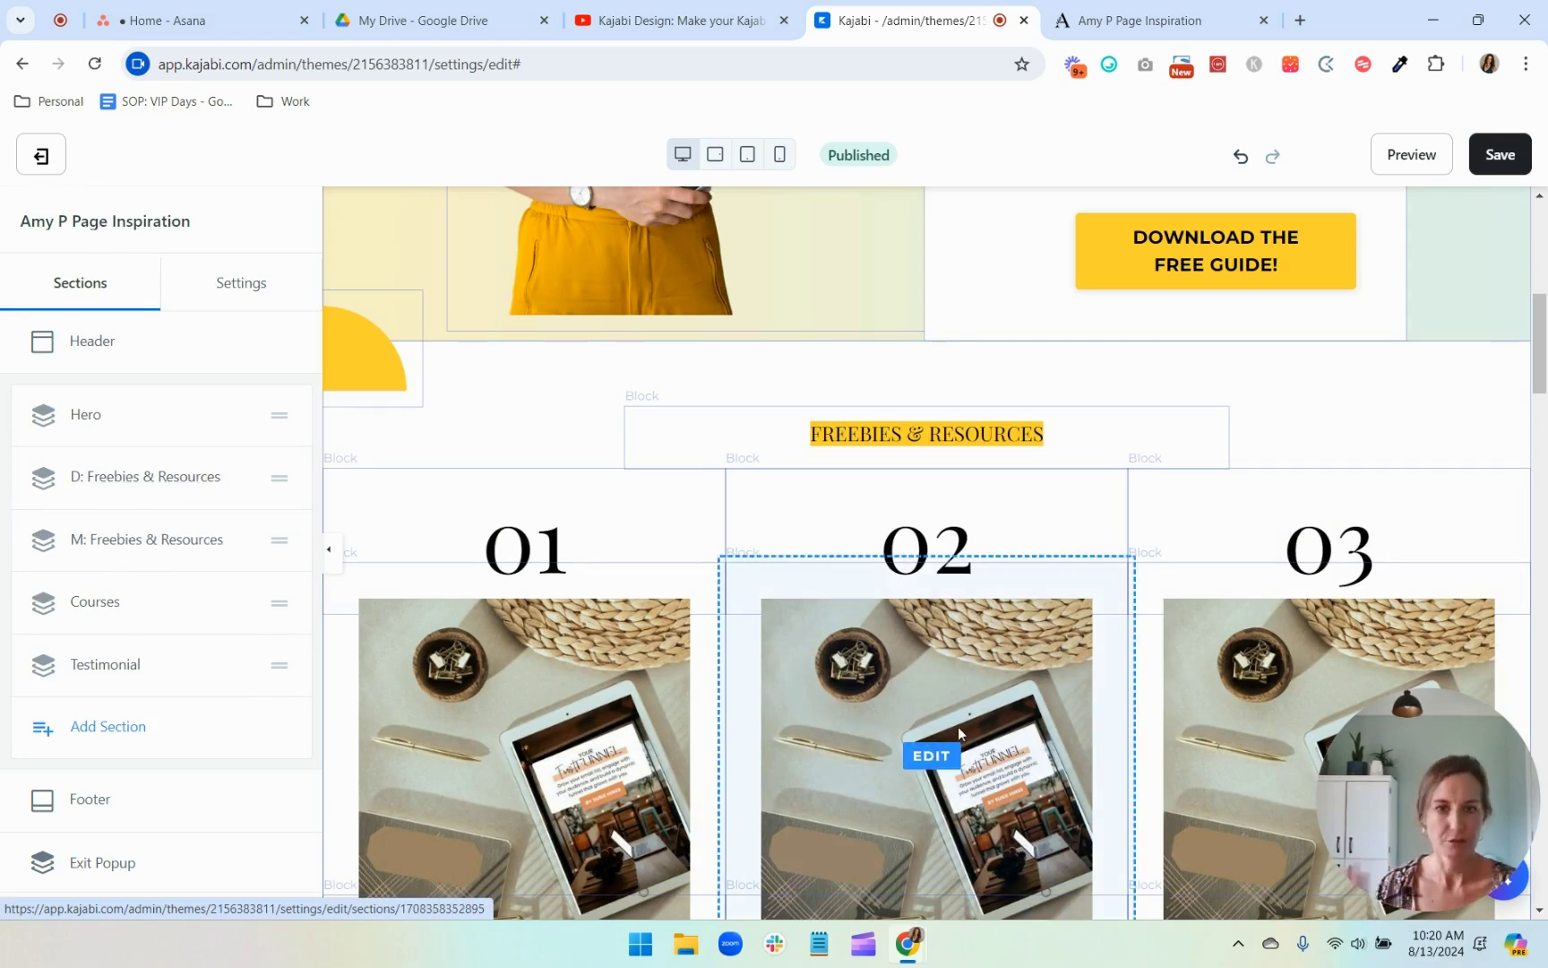
scroll(959, 733, "down", 1)
scroll(959, 733, "down", 5)
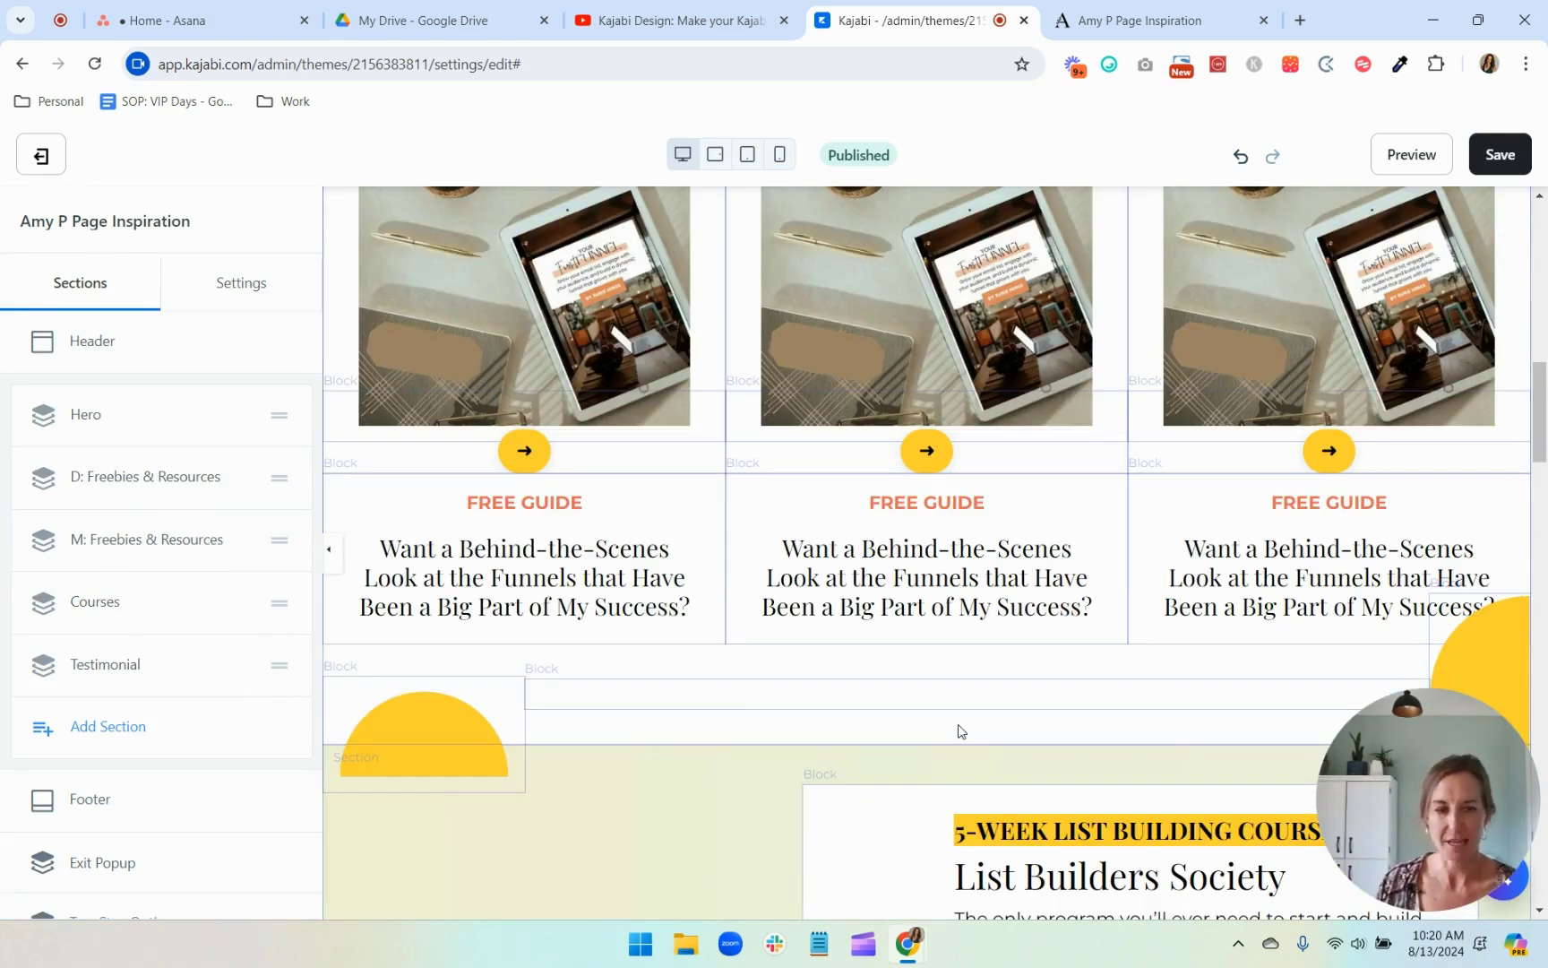
scroll(921, 722, "up", 1)
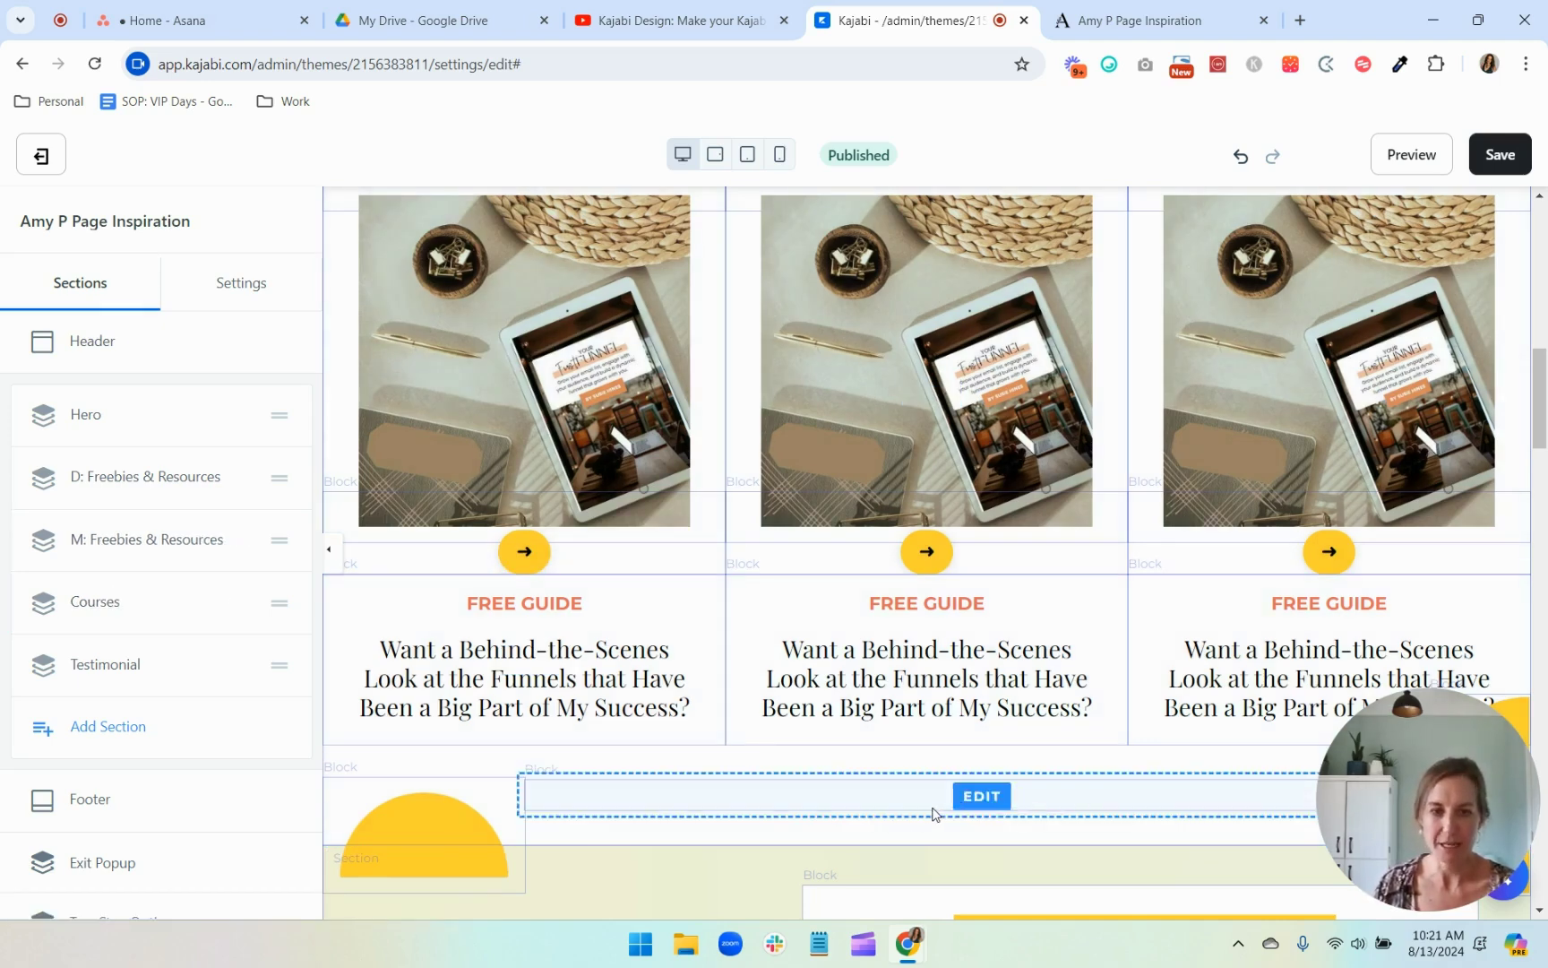
scroll(932, 813, "down", 4)
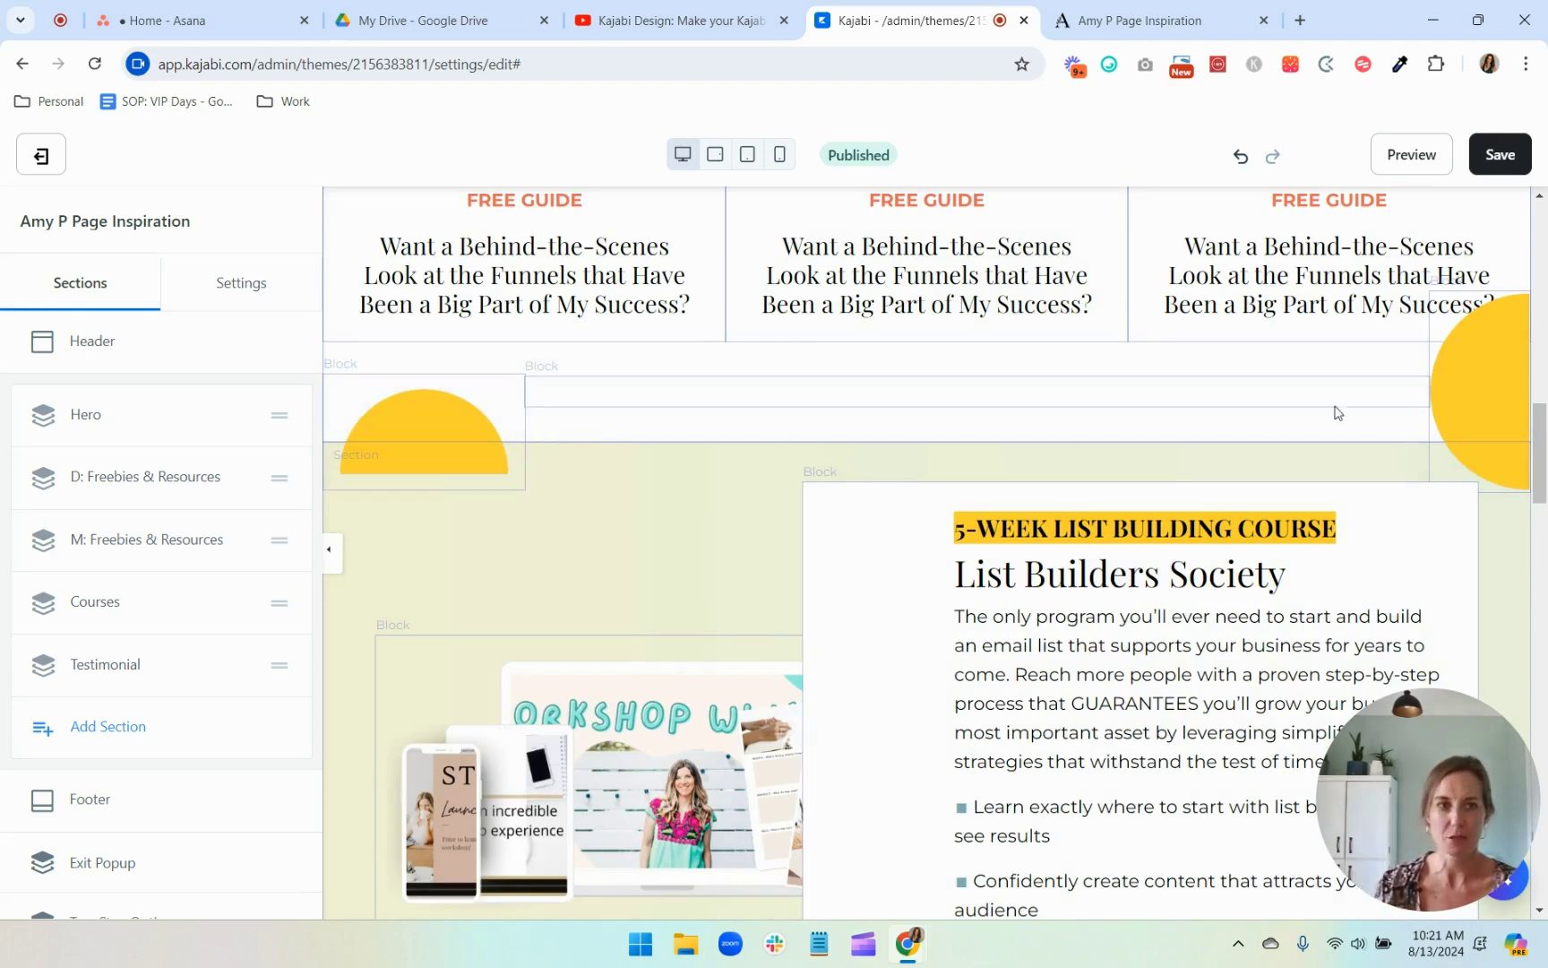
left_click(123, 543)
scroll(132, 615, "down", 6)
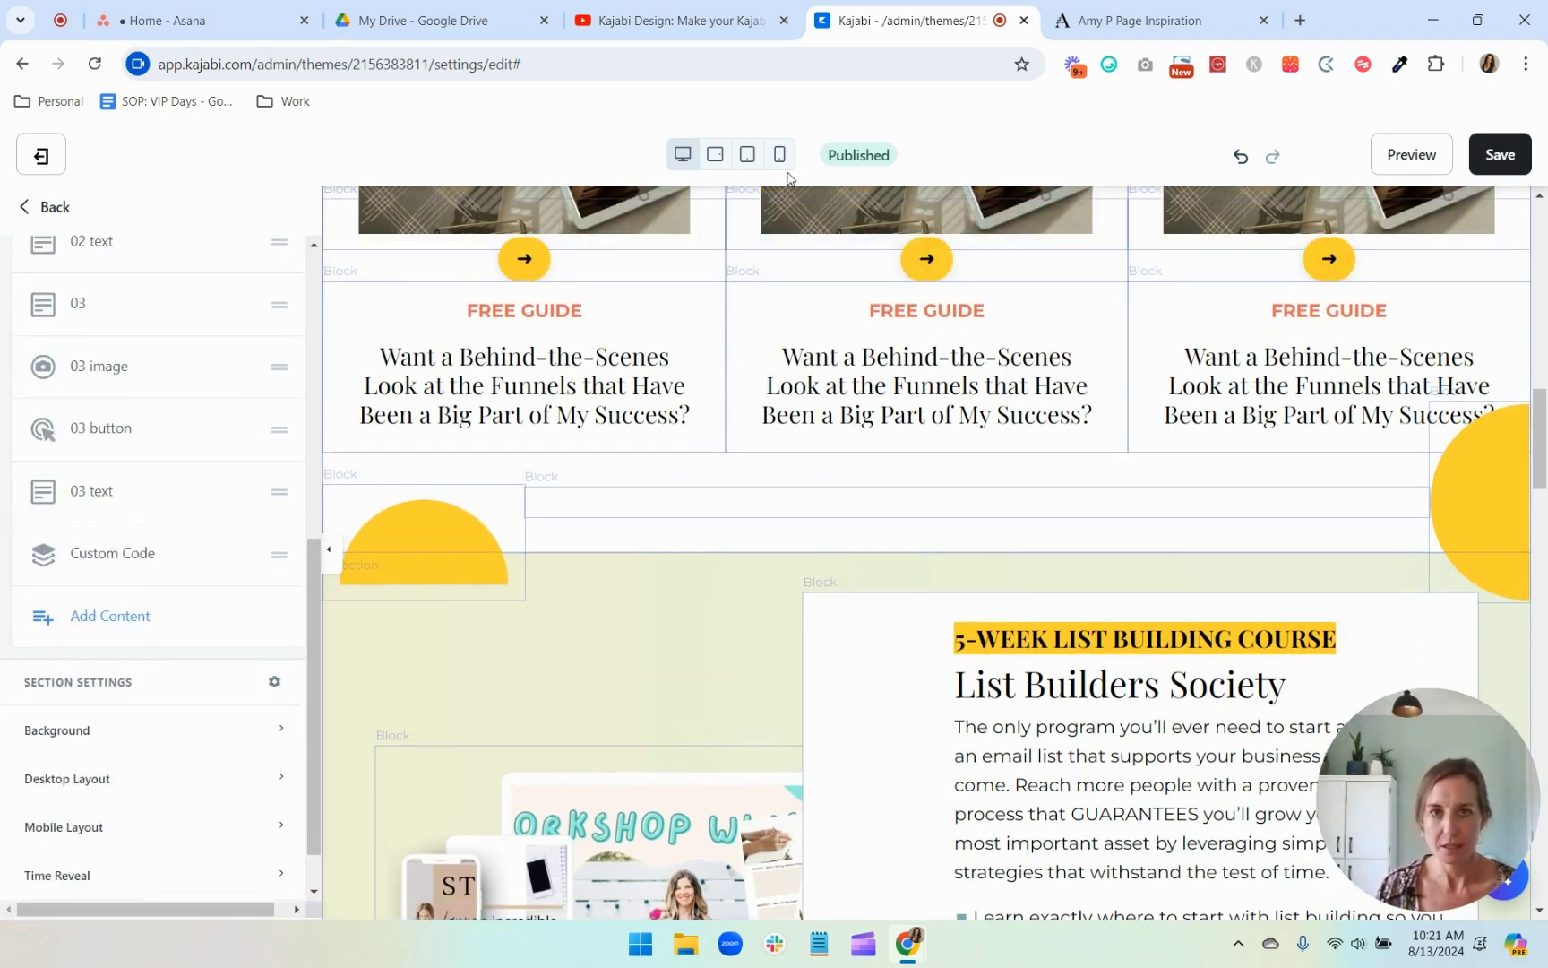
left_click(779, 155)
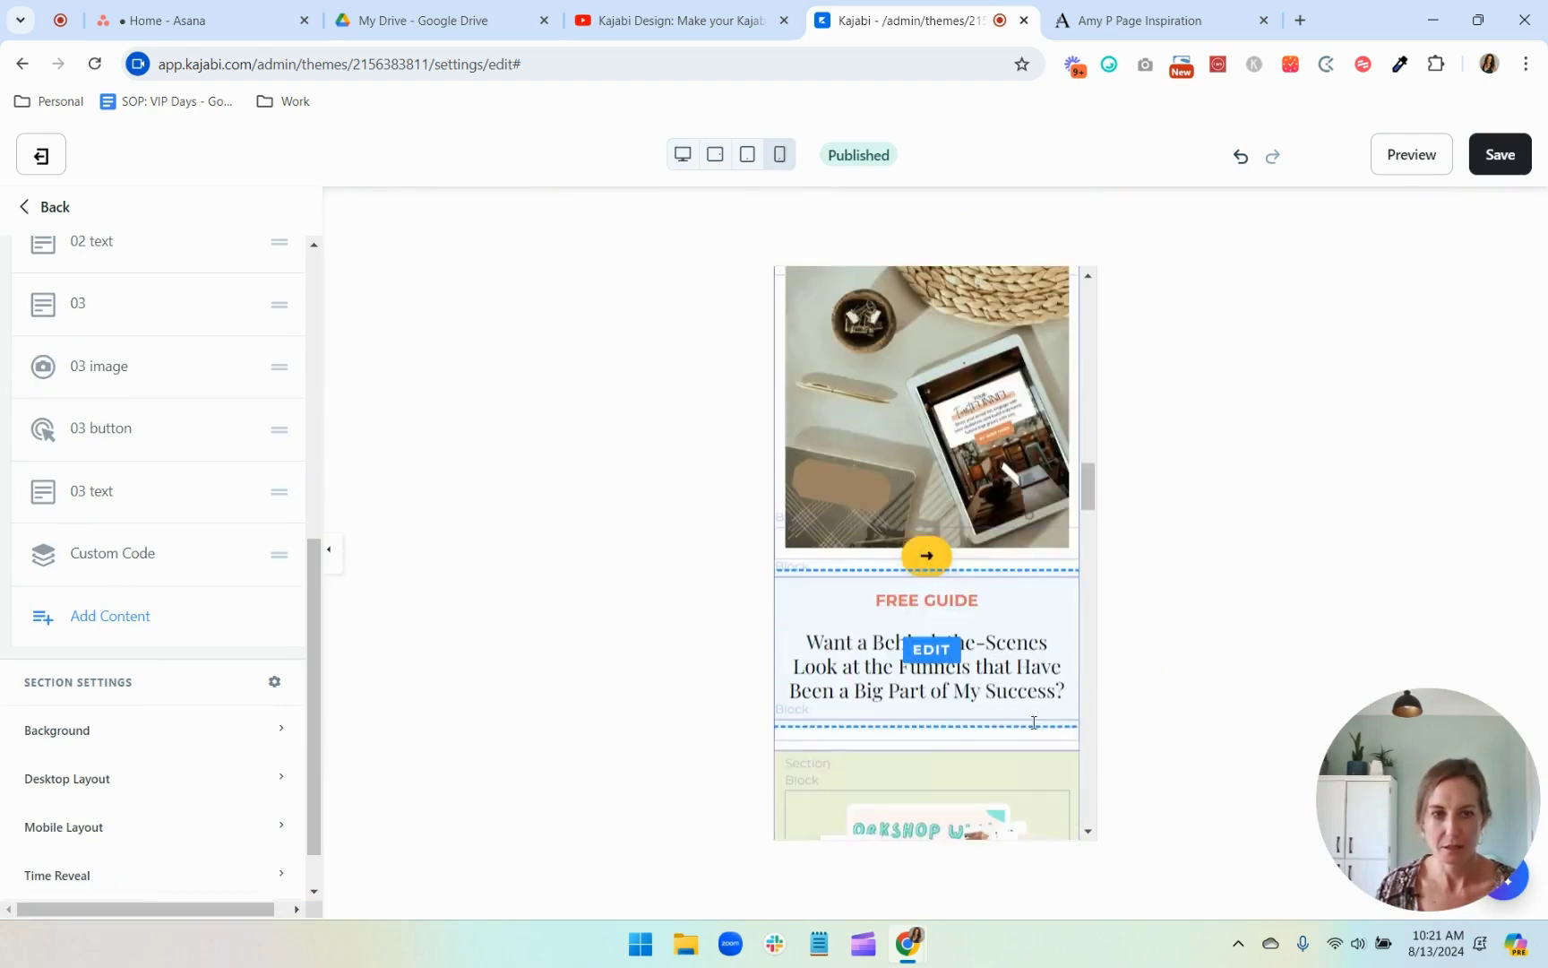
scroll(1007, 488, "down", 3)
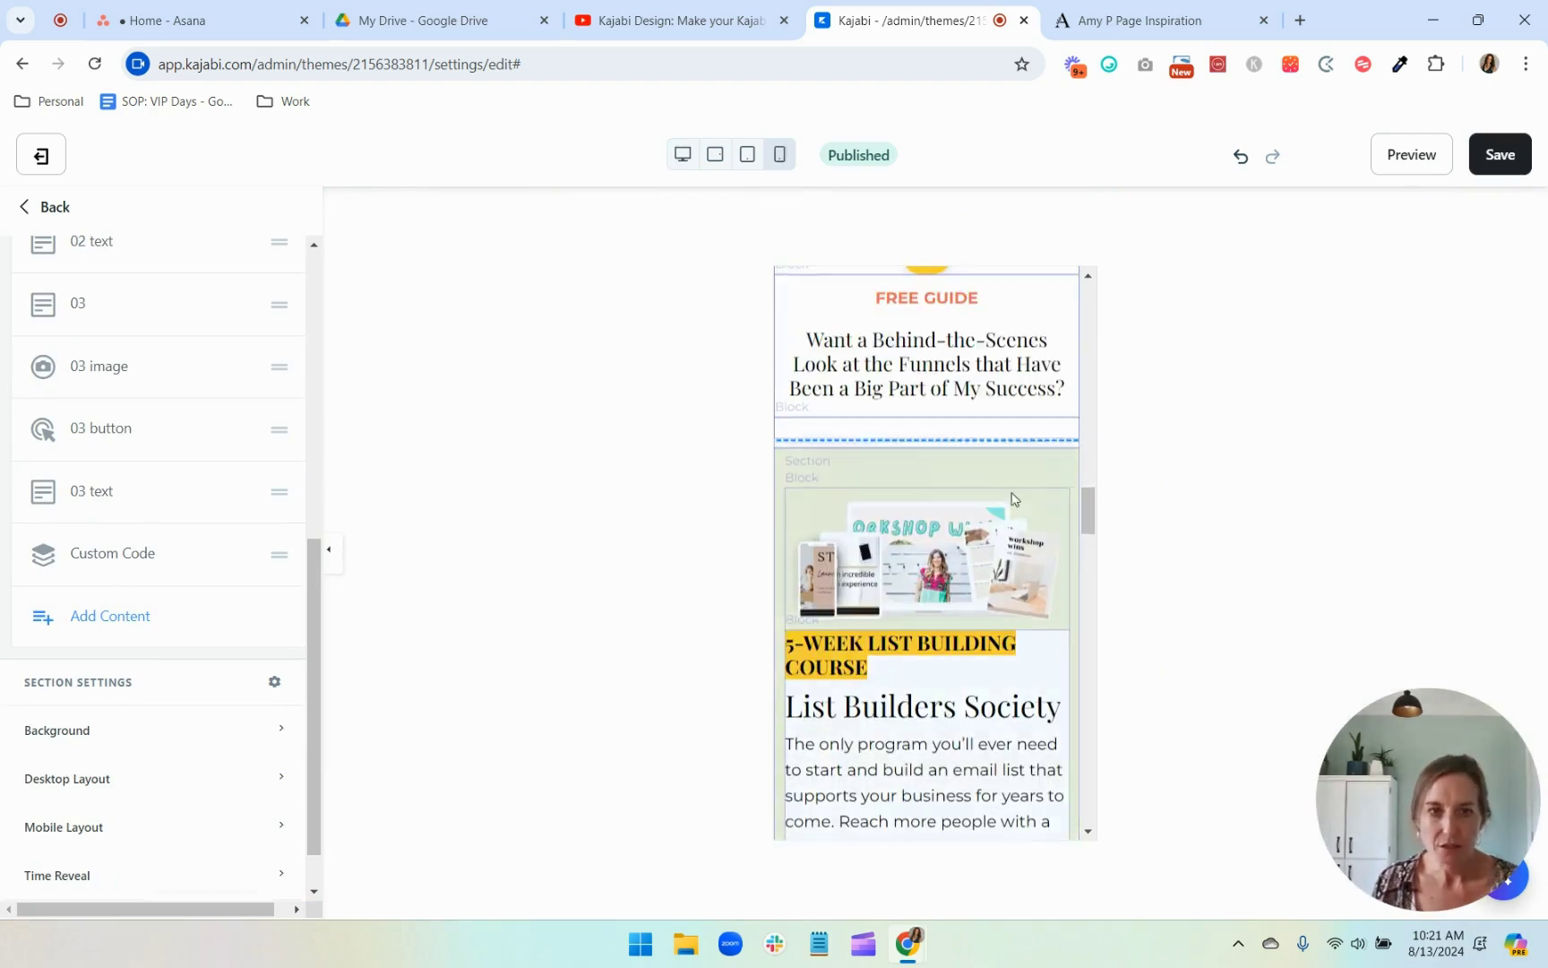
left_click(977, 429)
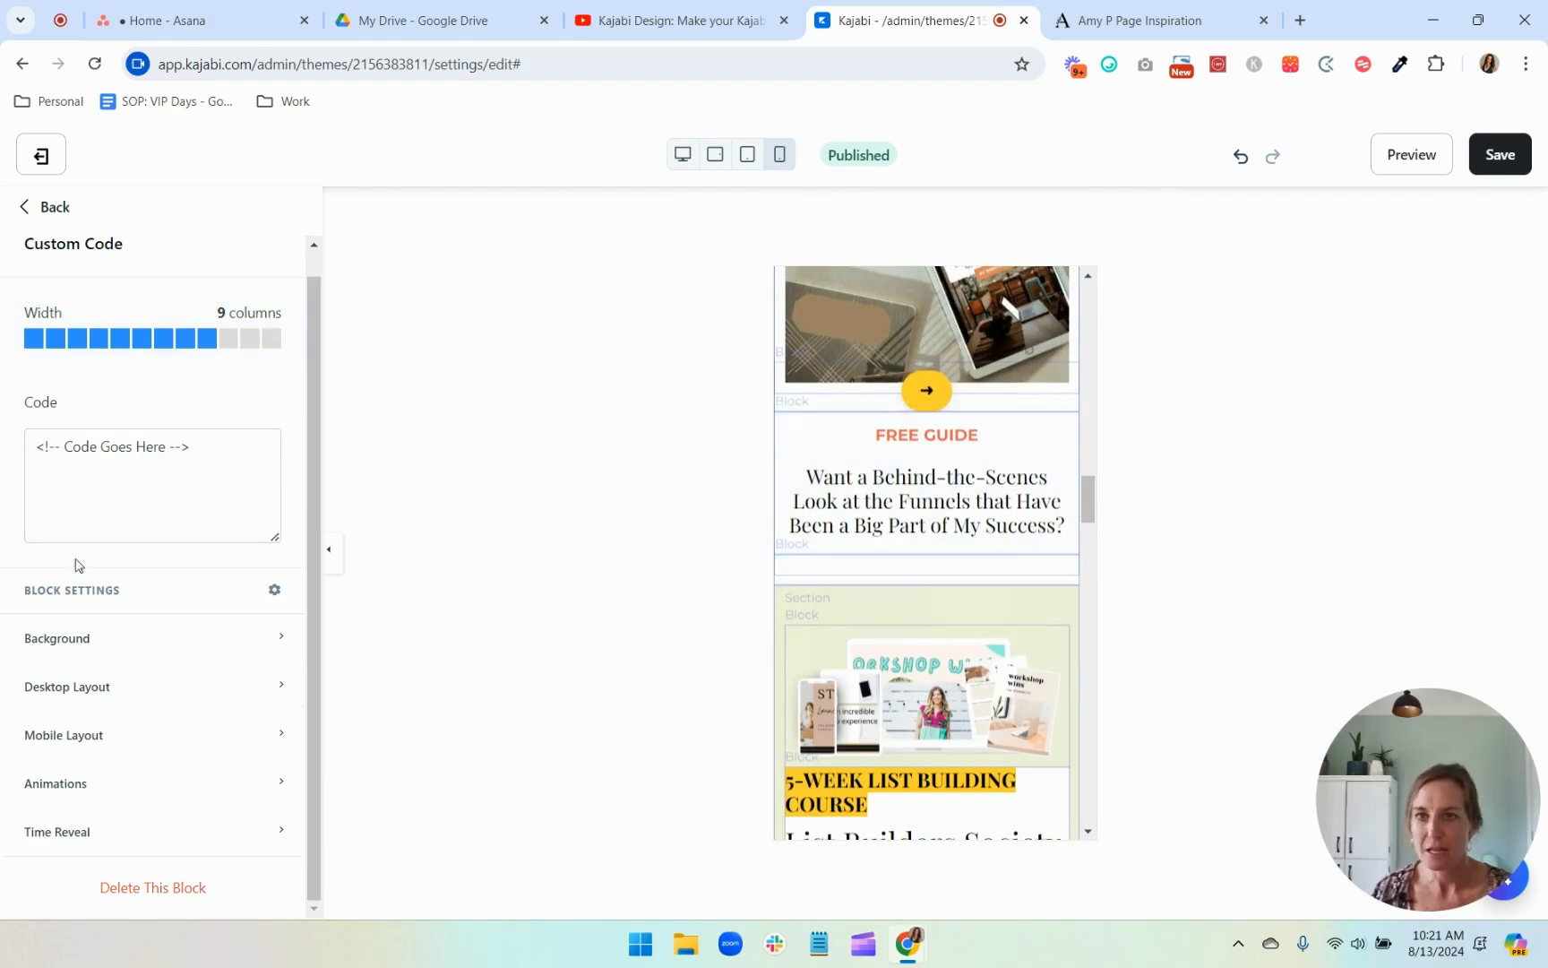
left_click(177, 891)
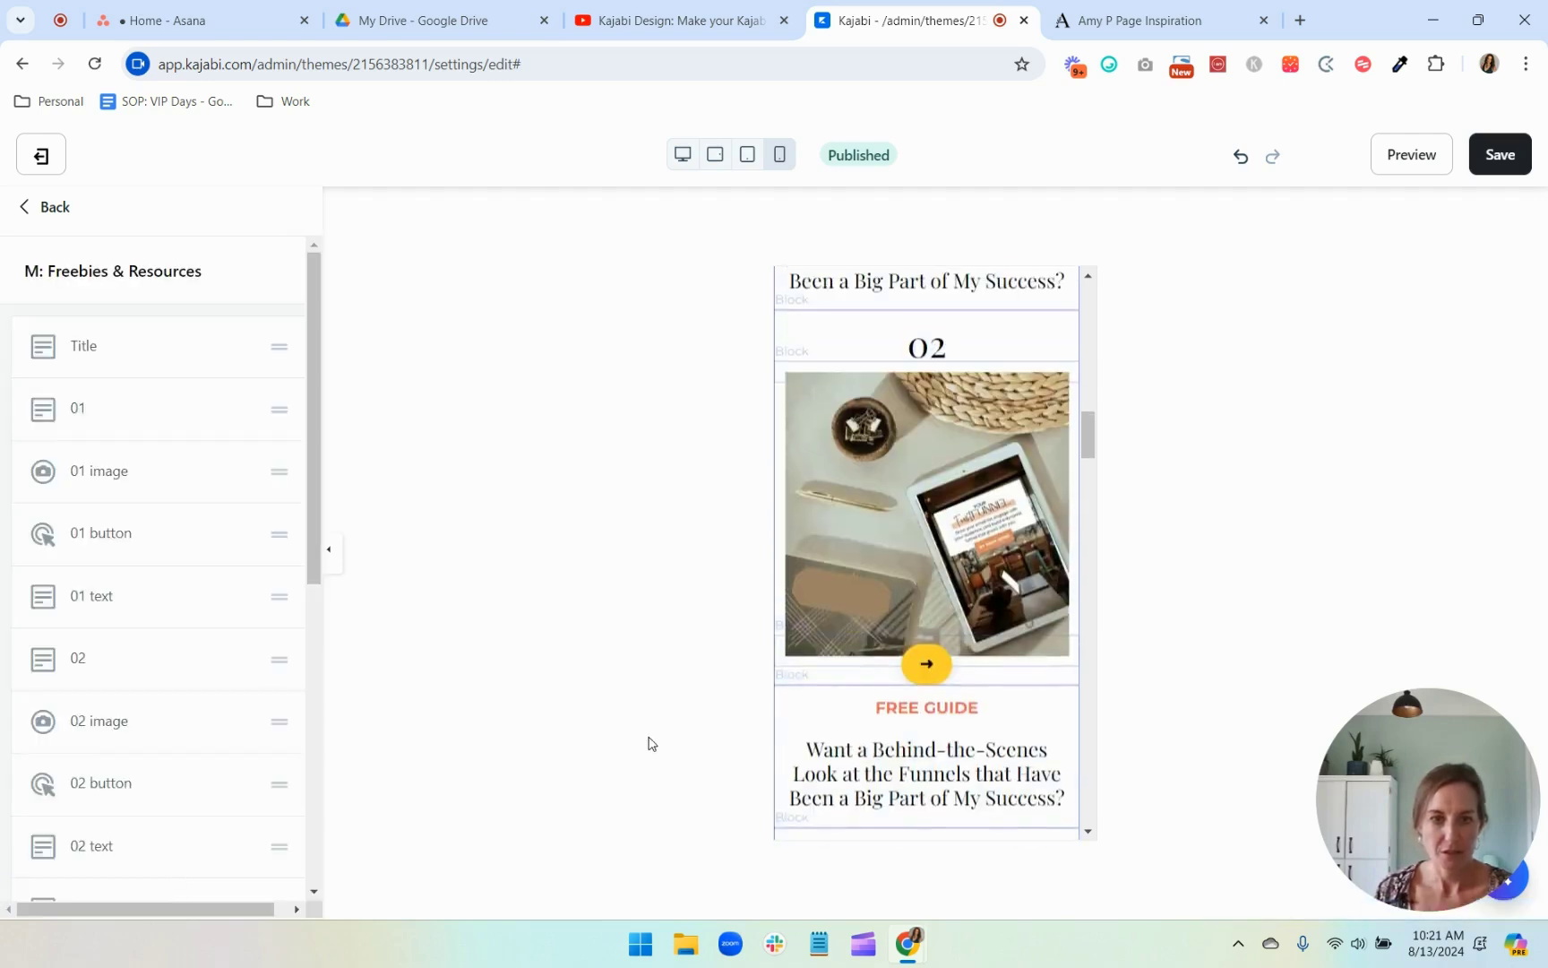
scroll(997, 547, "down", 2)
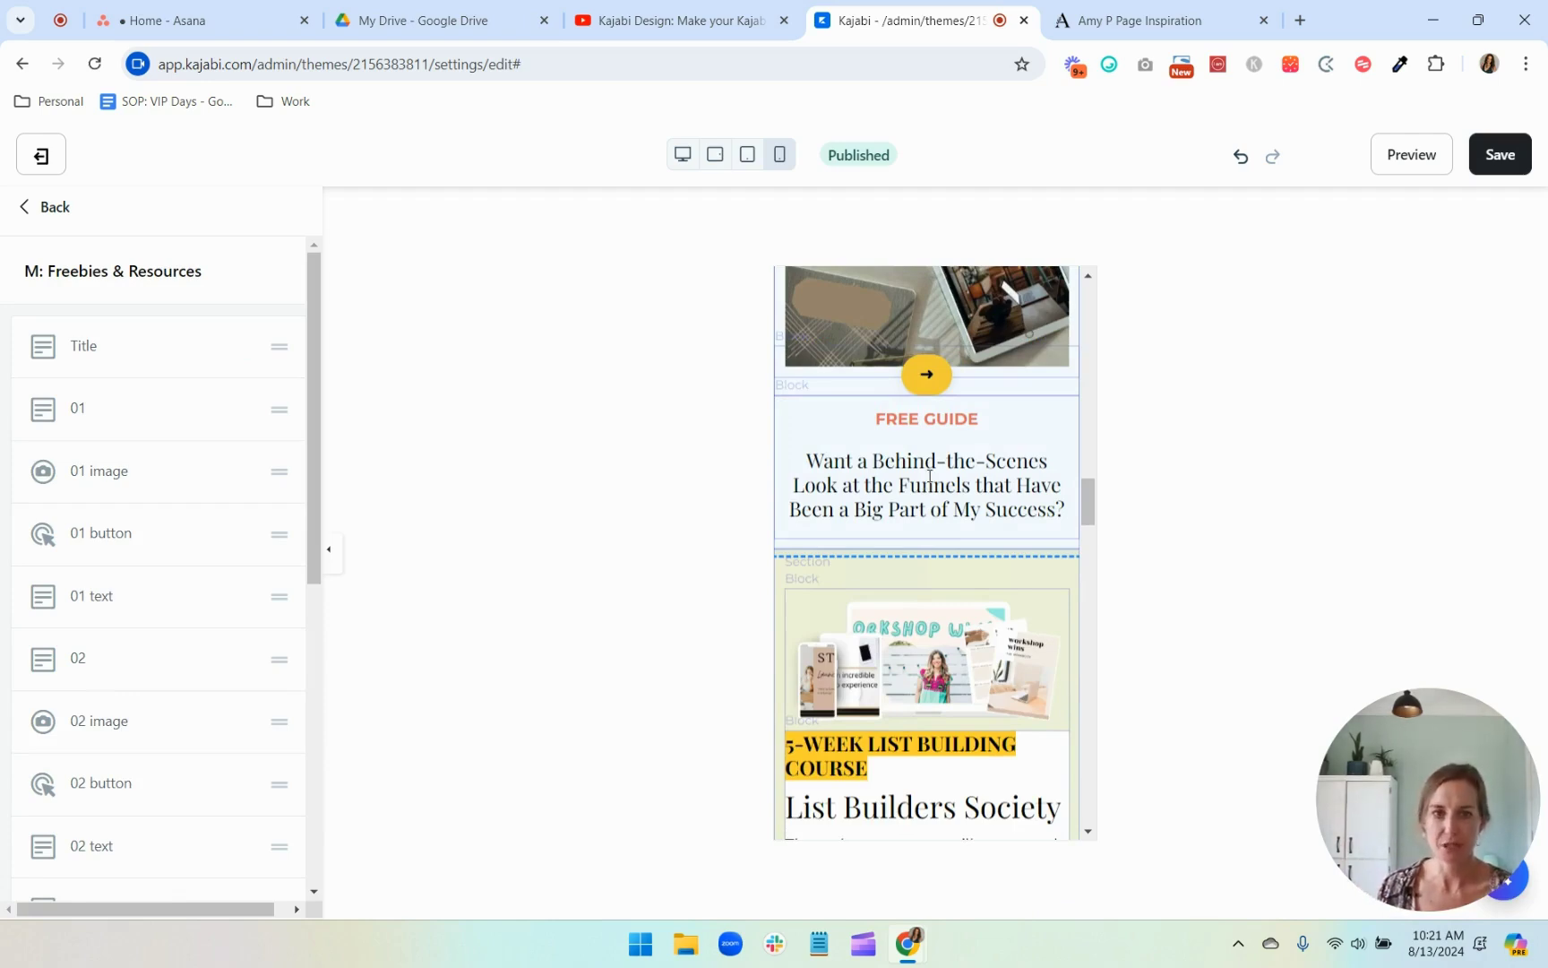
left_click(49, 208)
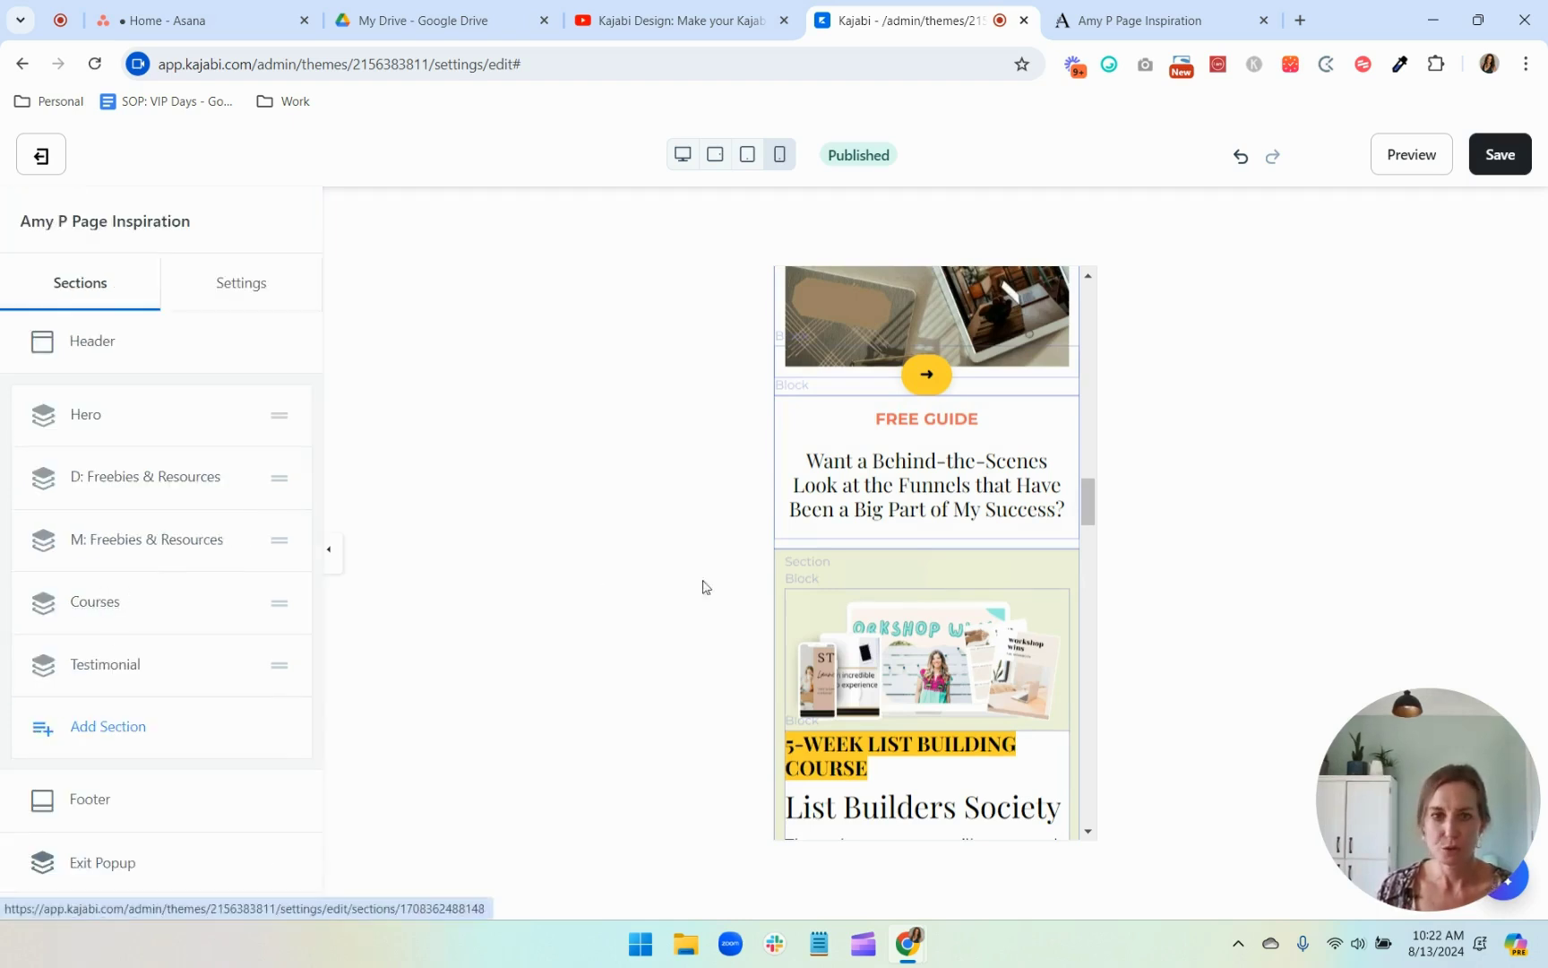
Step: Set the mobile inside spacing of the first List Builders Society text block to 10 on all four sides
scroll(930, 578, "down", 3)
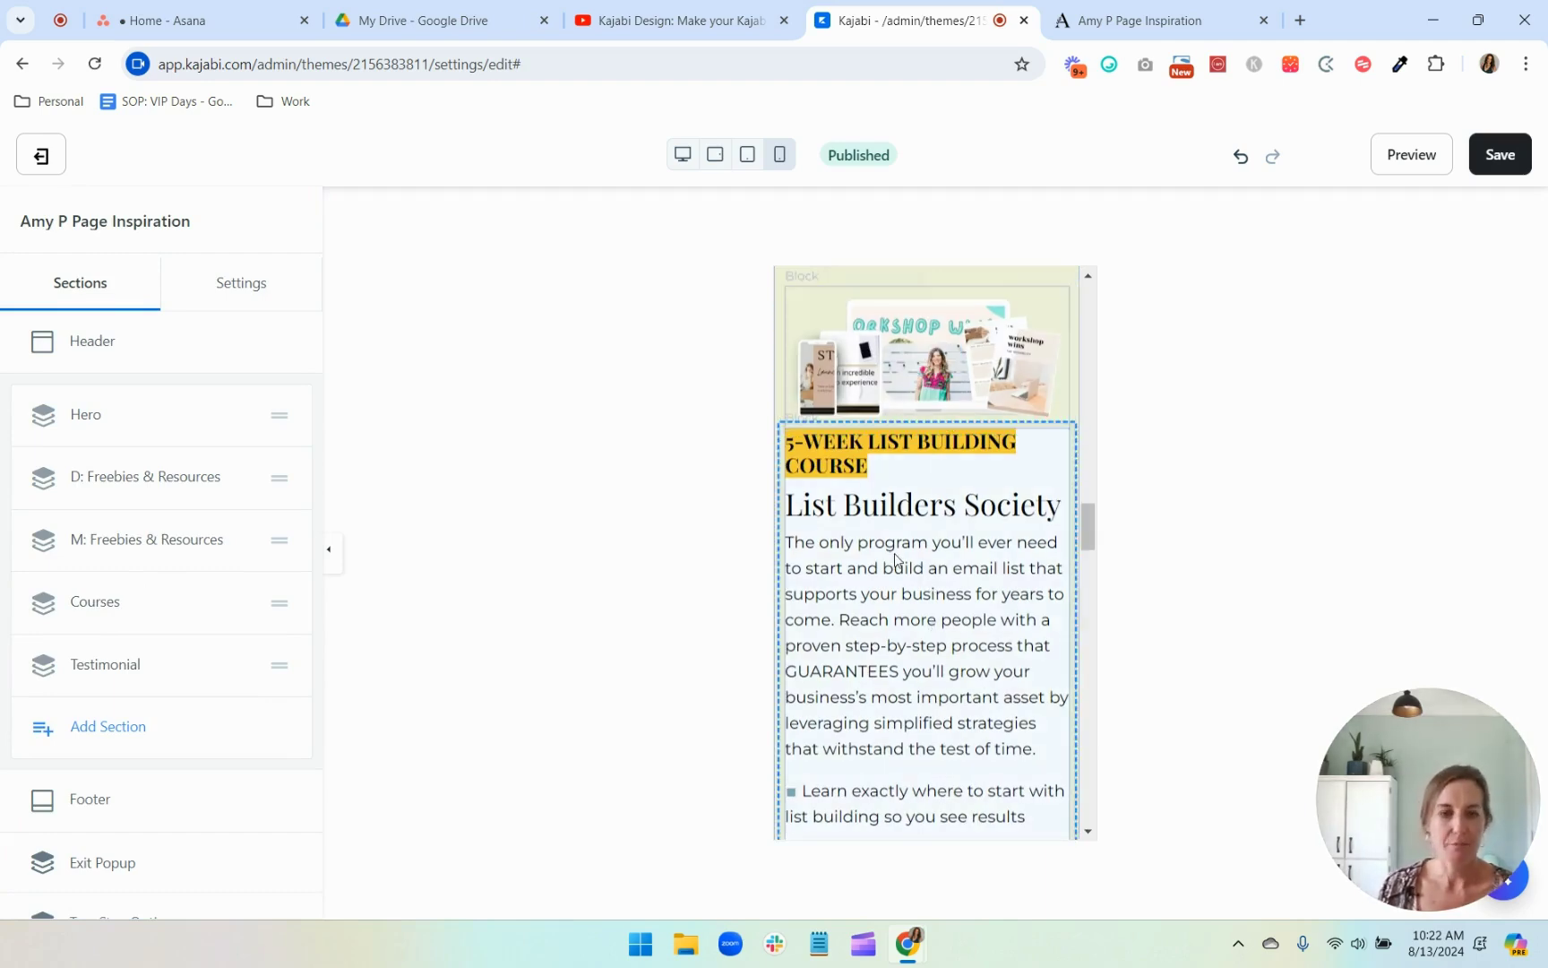
left_click(913, 644)
scroll(913, 636, "down", 3)
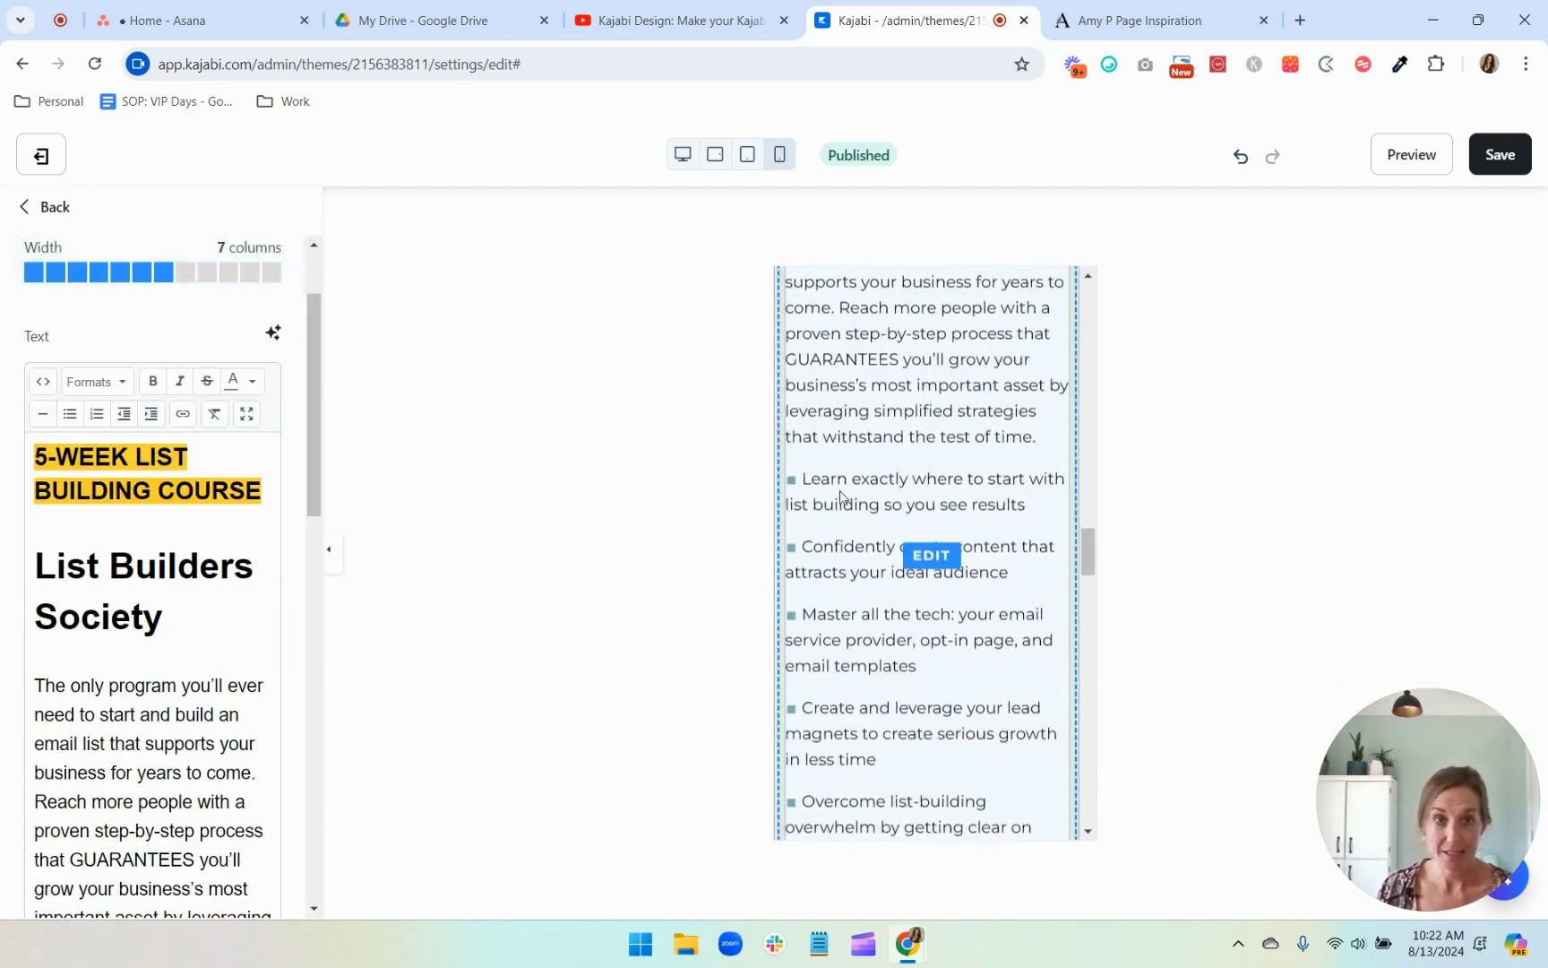
scroll(150, 679, "down", 10)
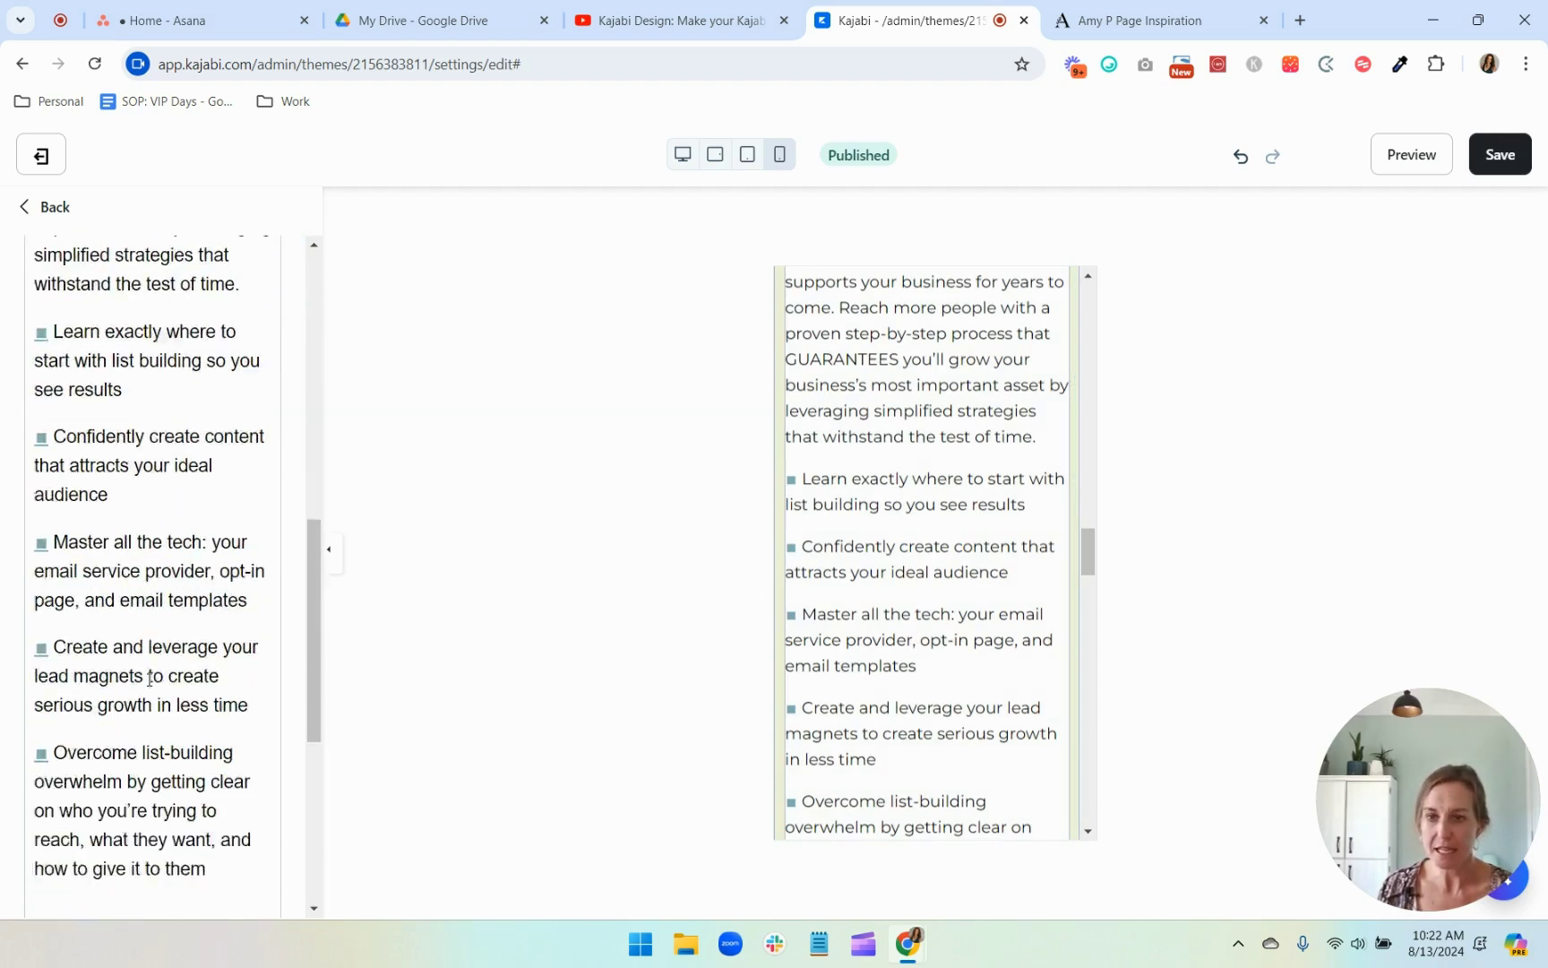
left_click(153, 737)
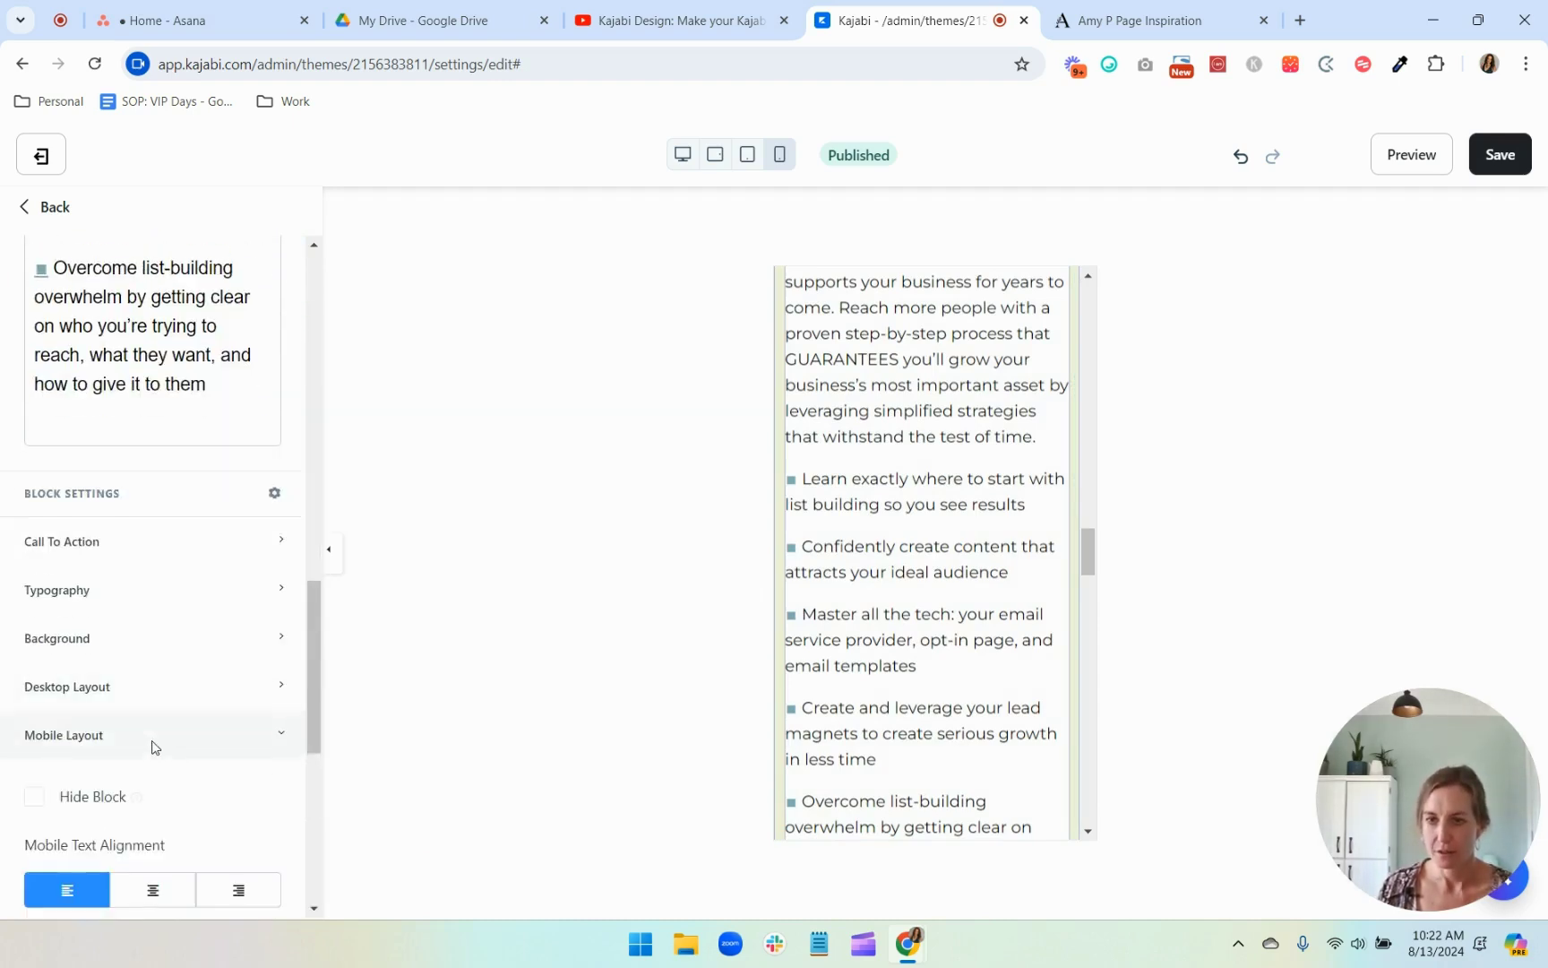
scroll(154, 744, "down", 6)
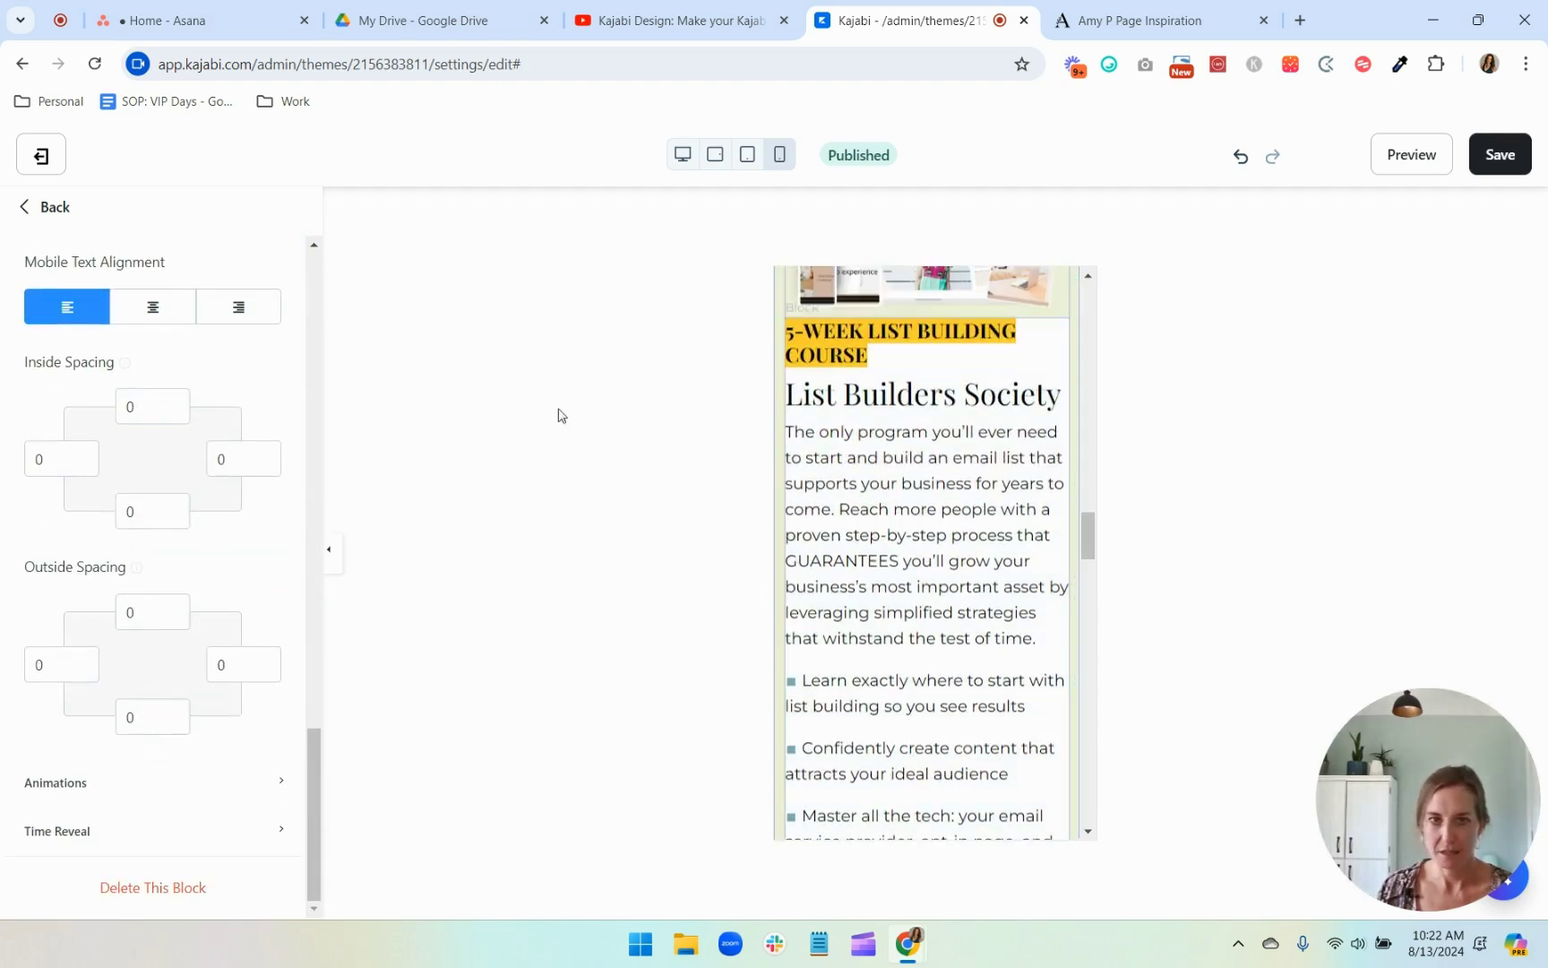
double_click(144, 406)
type("1")
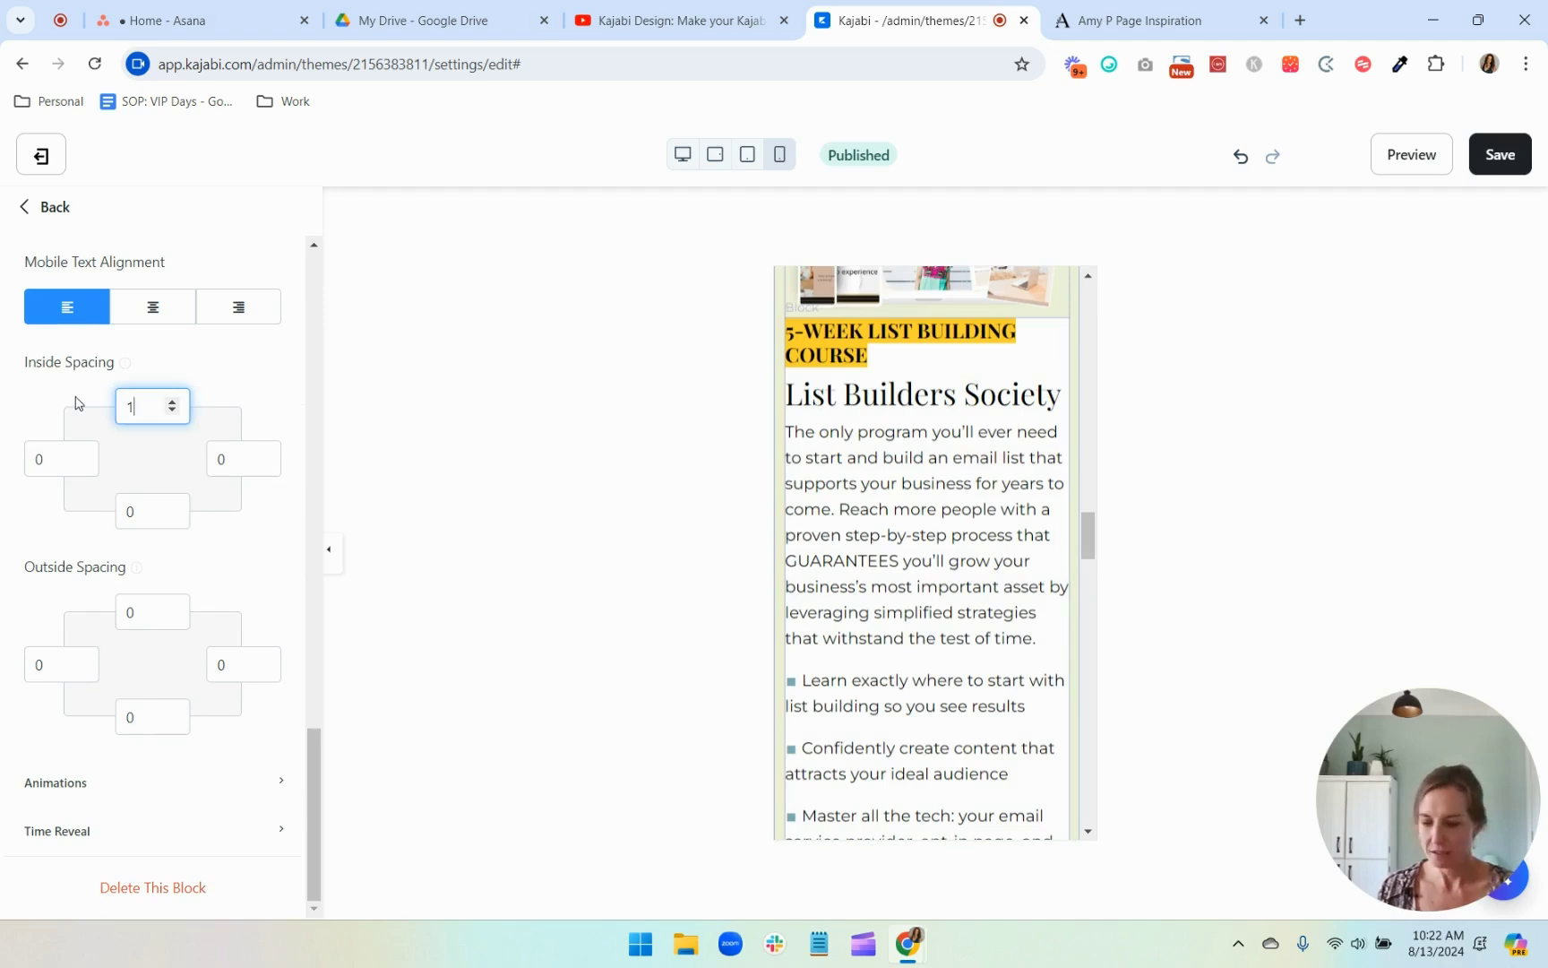
type("0")
key("Tab")
type("10")
key("Tab")
type("10")
key("Tab")
key("1")
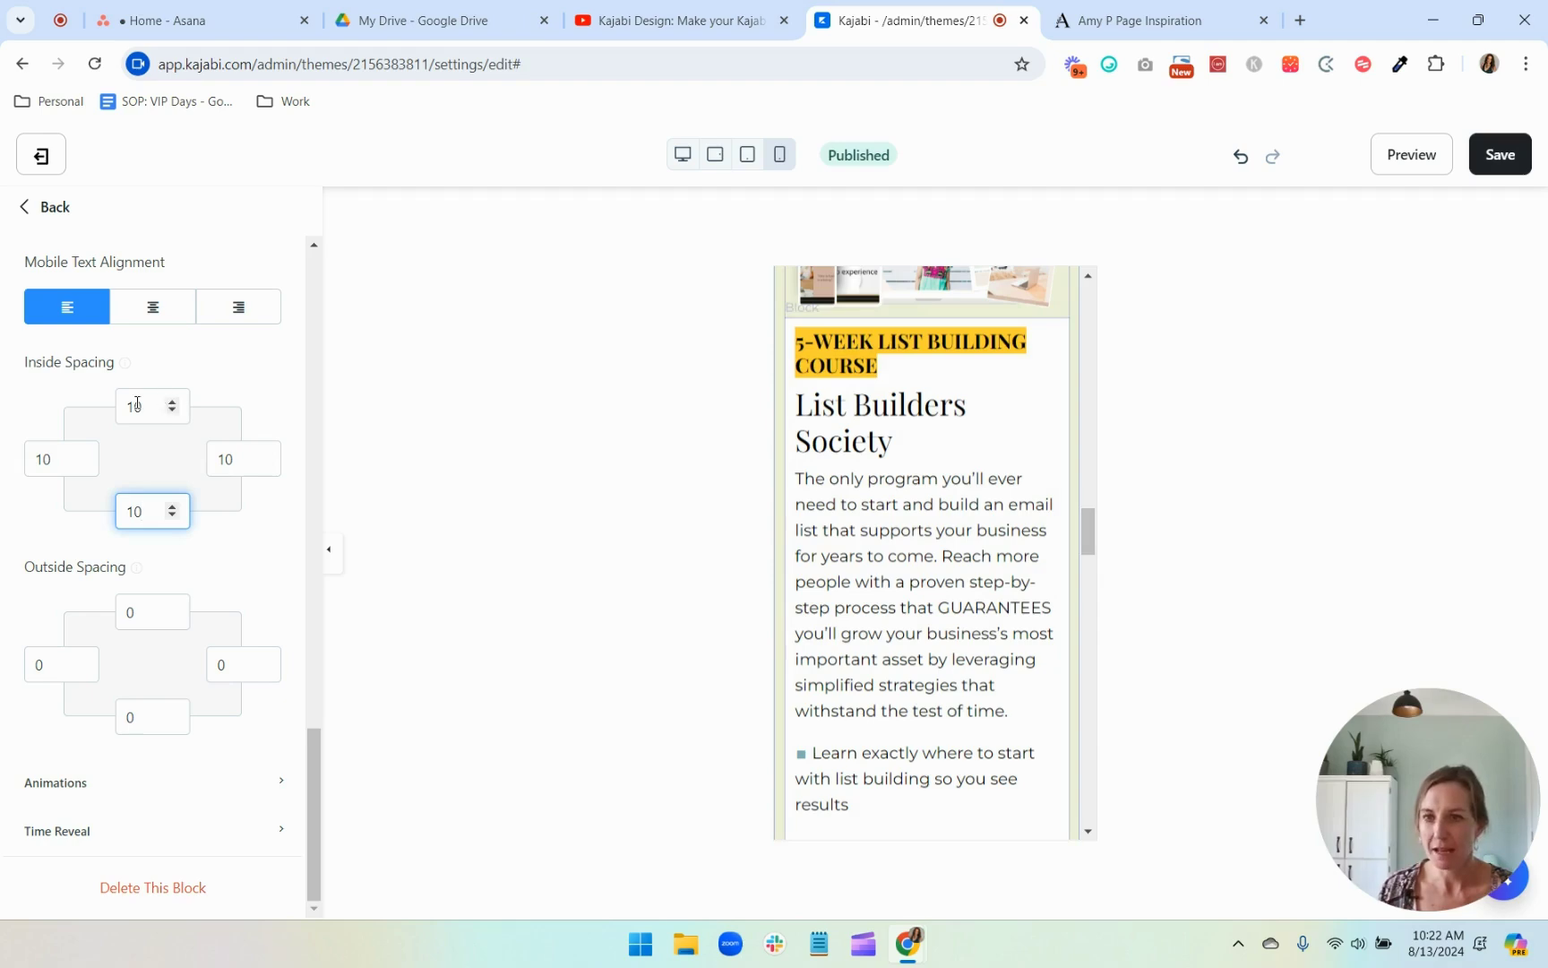
Step: Set the top and bottom mobile inside spacing of the first List Builders Society text block to 20
left_click_drag(137, 403, 117, 402)
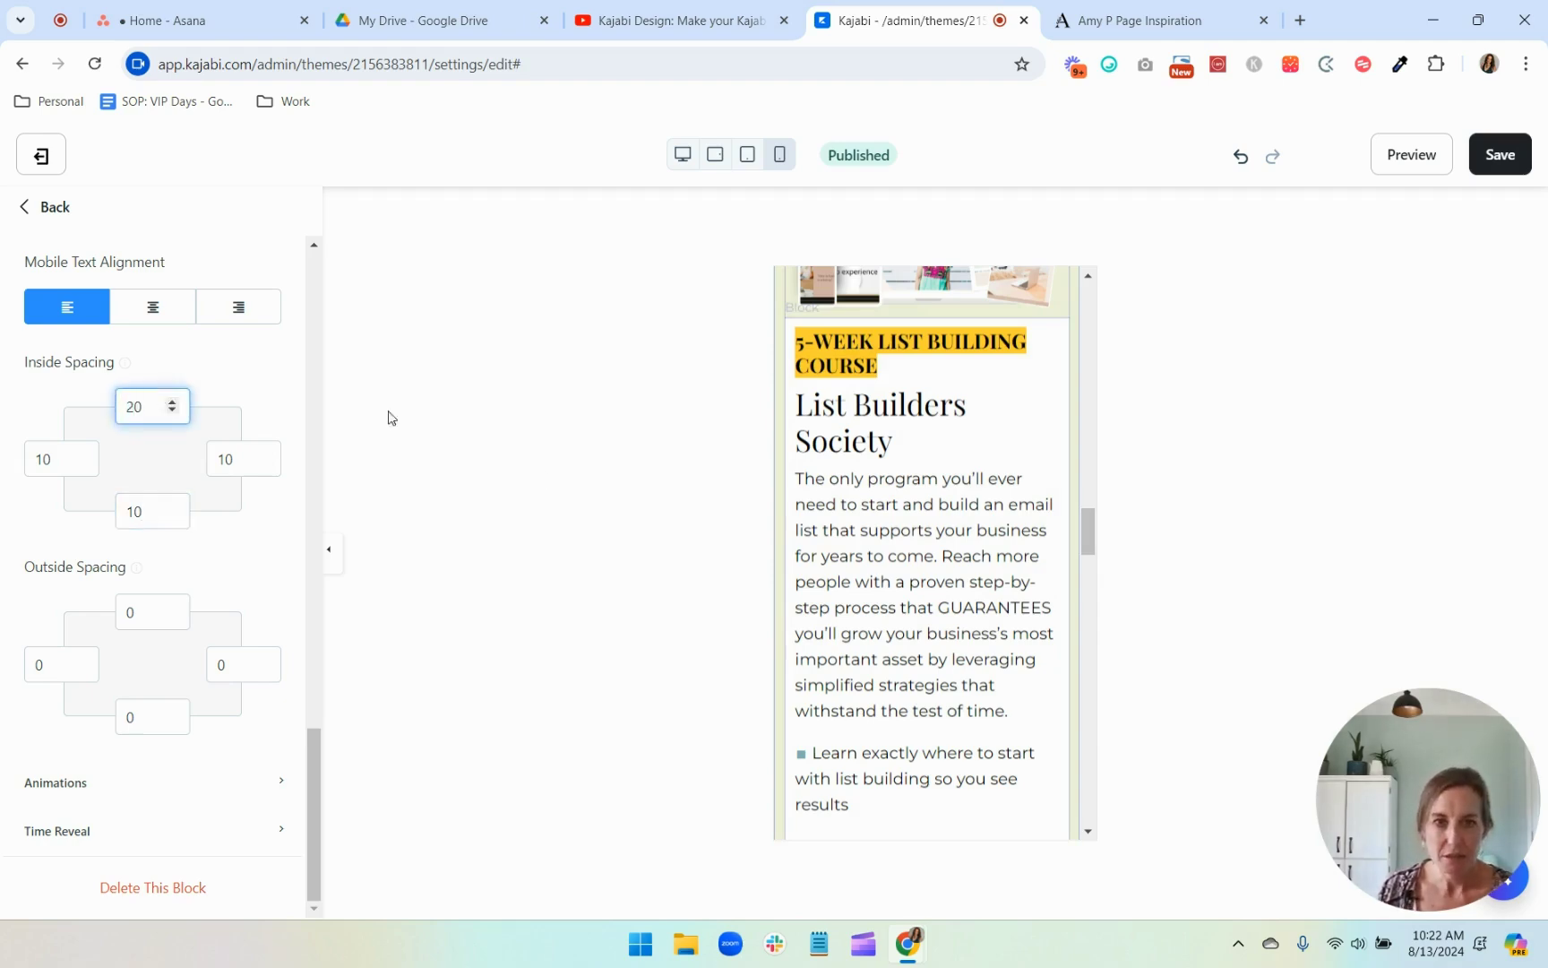
scroll(958, 641, "down", 10)
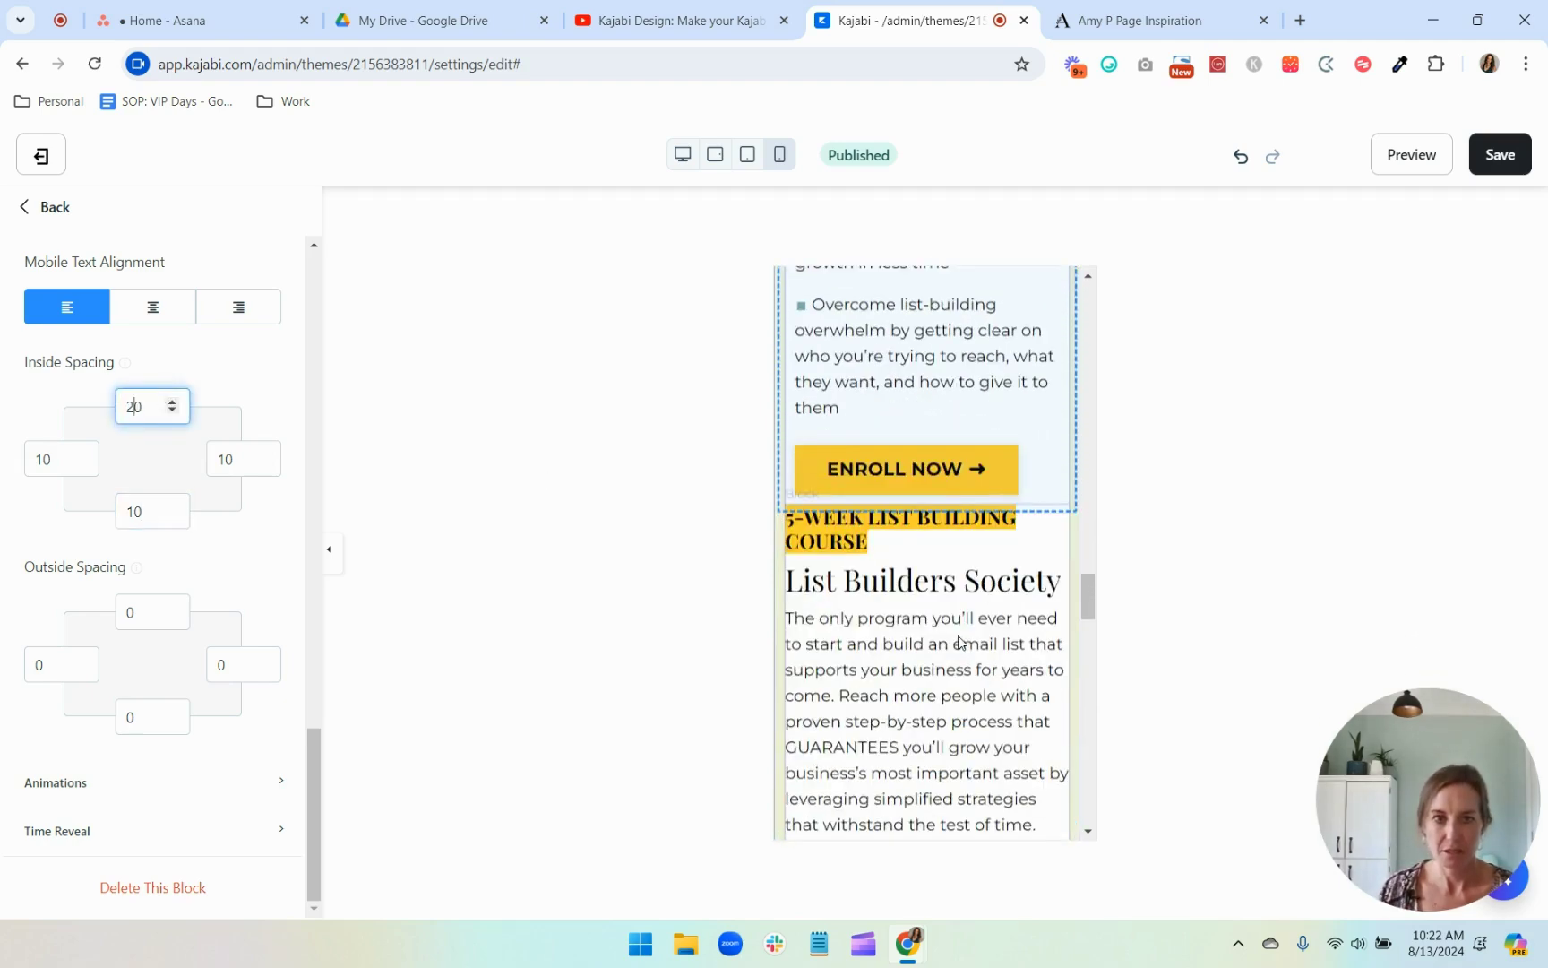
left_click_drag(137, 511, 123, 510)
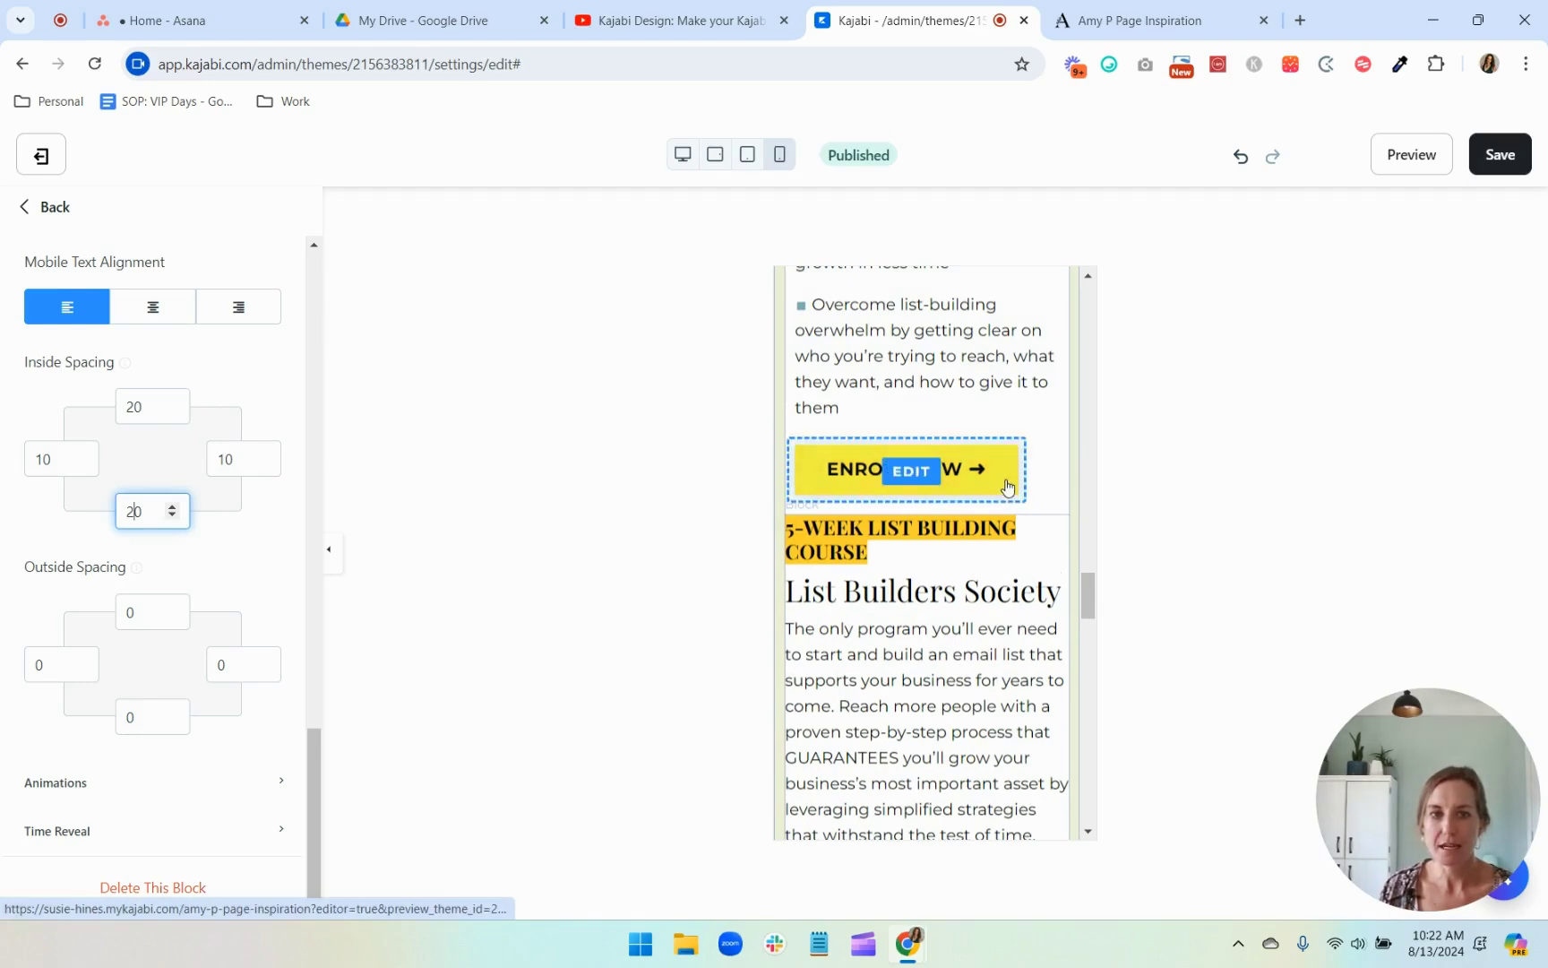
scroll(1003, 484, "up", 10)
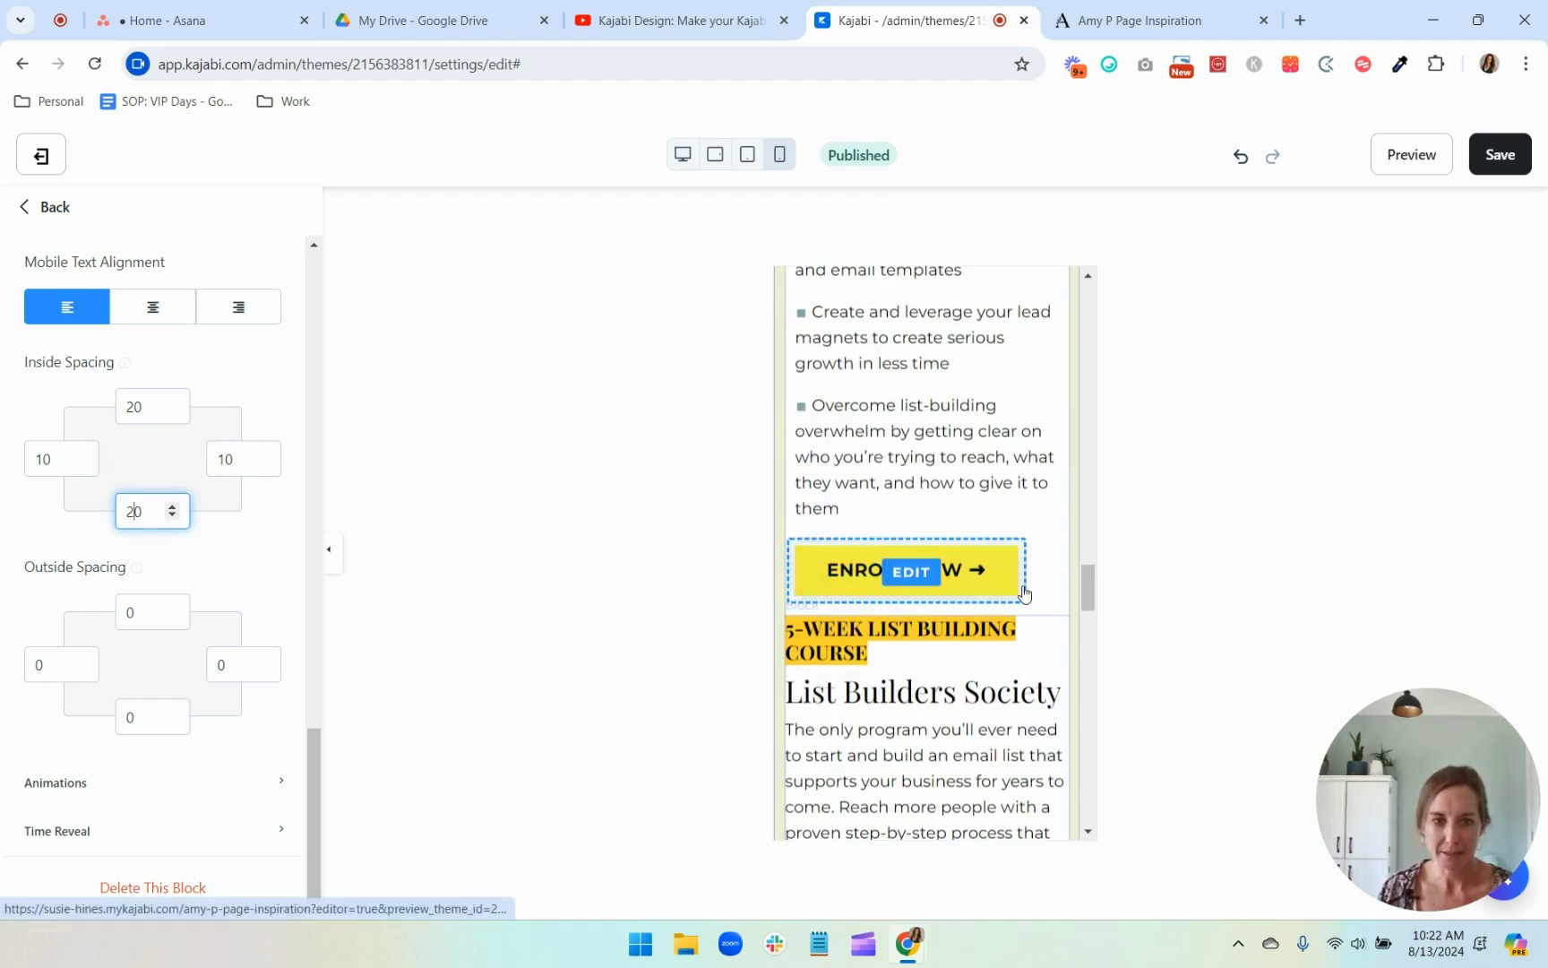
Step: Center the mobile text alignment of the first List Builders Society block and check it in the mobile preview
left_click(152, 309)
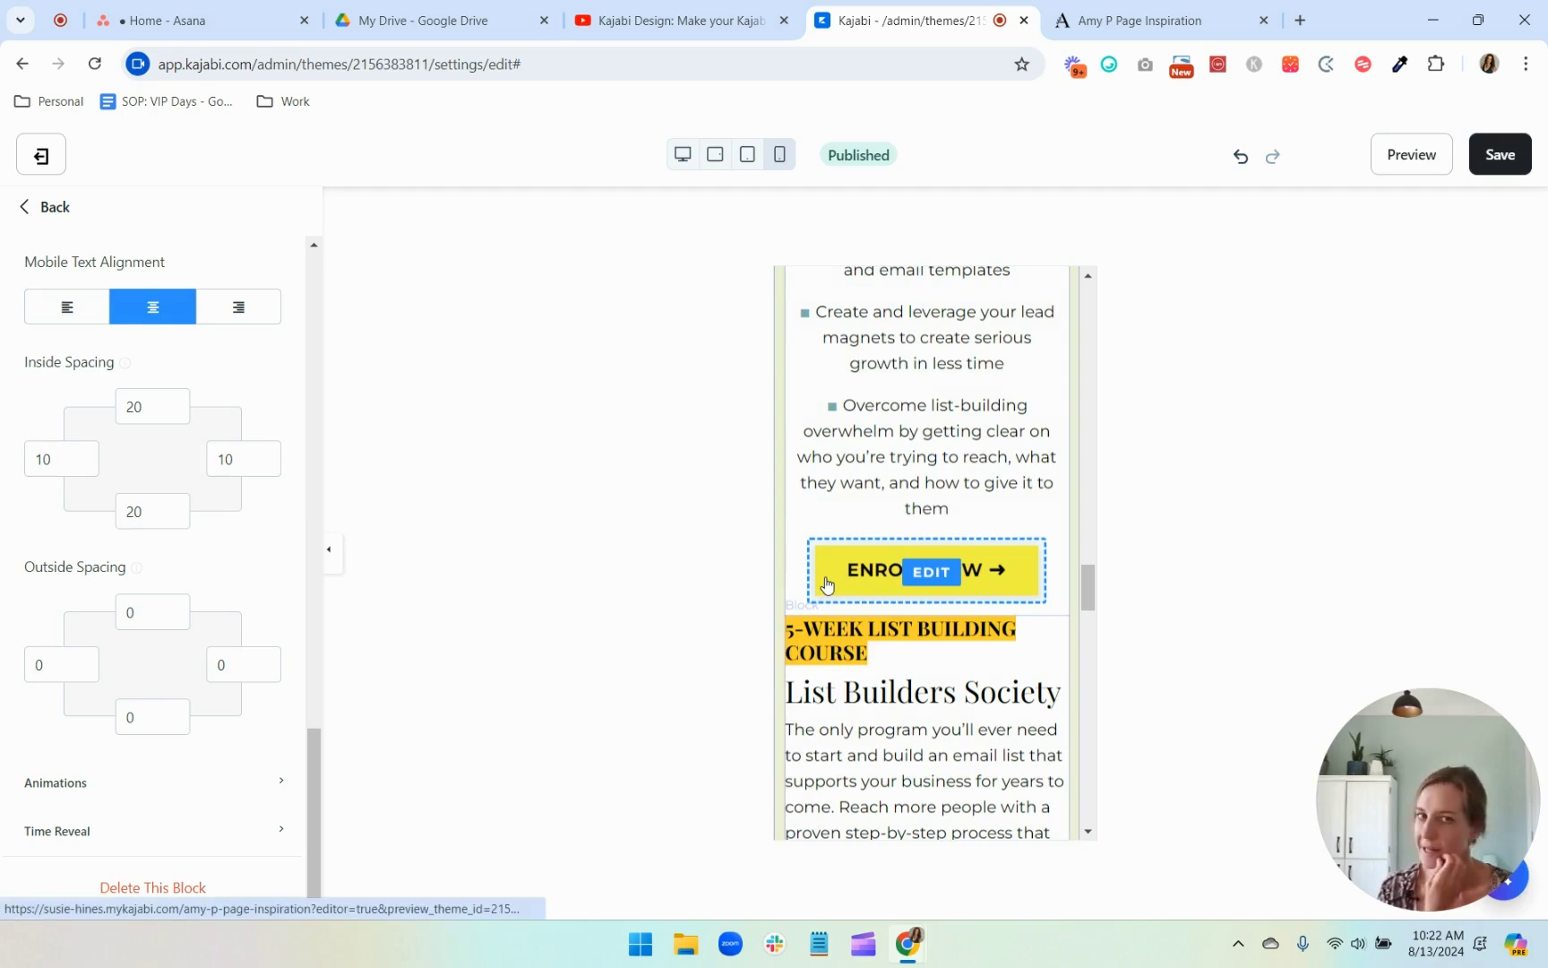
scroll(981, 450, "up", 5)
scroll(981, 450, "down", 4)
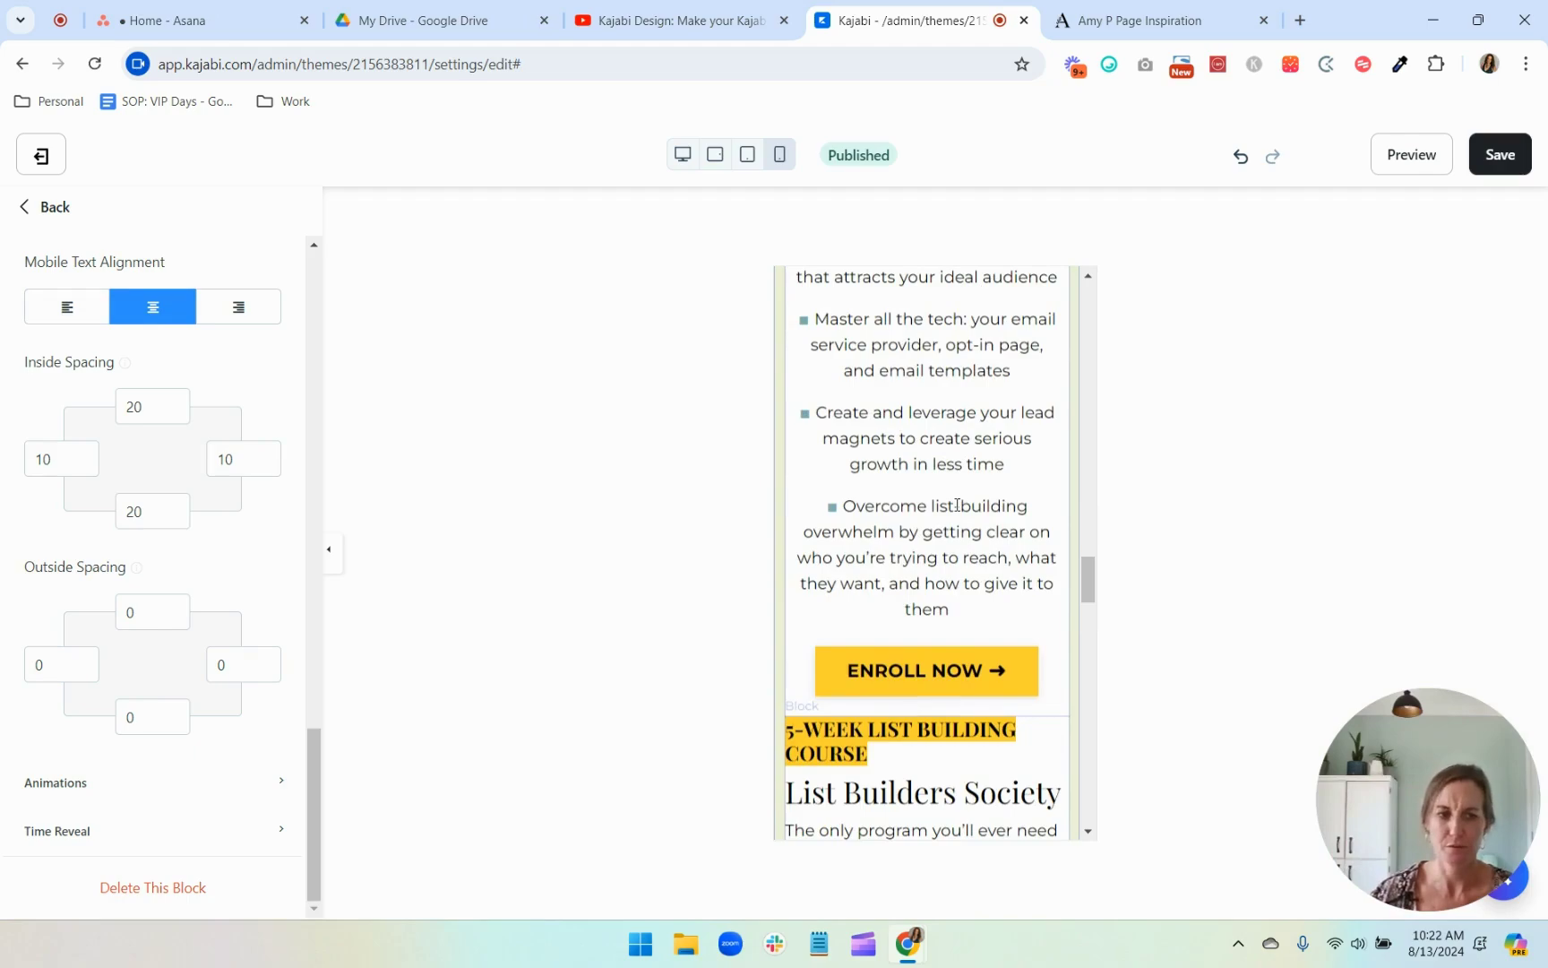
scroll(957, 505, "down", 6)
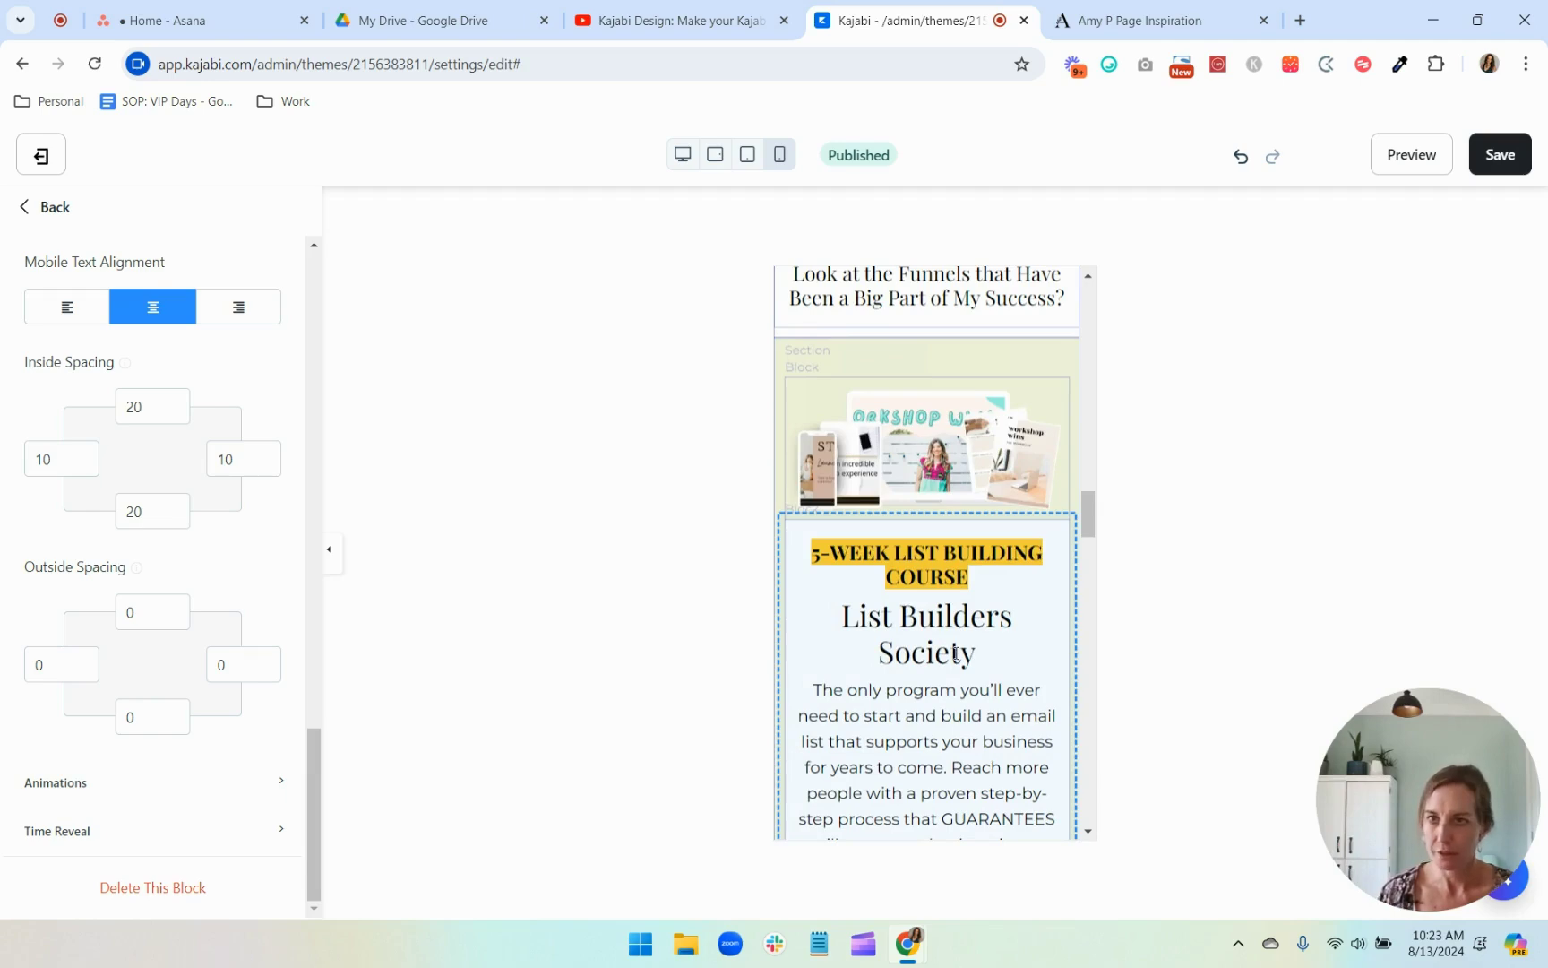
Step: Left-align the description paragraph and all bullet lines in the first List Builders Society text block, using the full-screen text editor
scroll(183, 564, "up", 10)
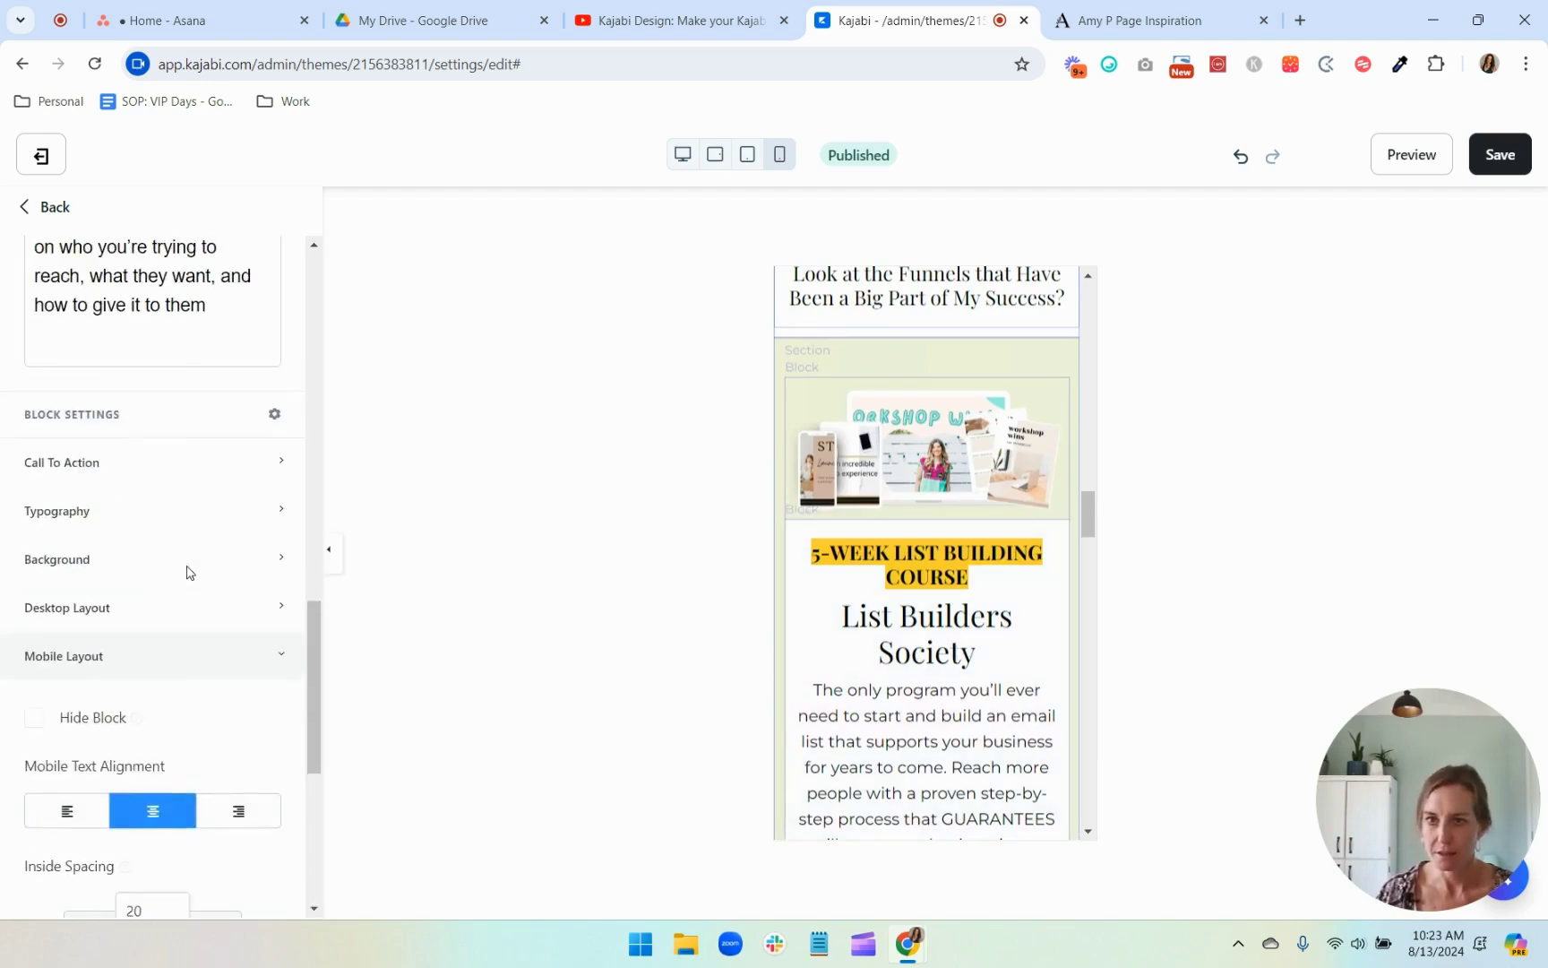
scroll(186, 571, "up", 6)
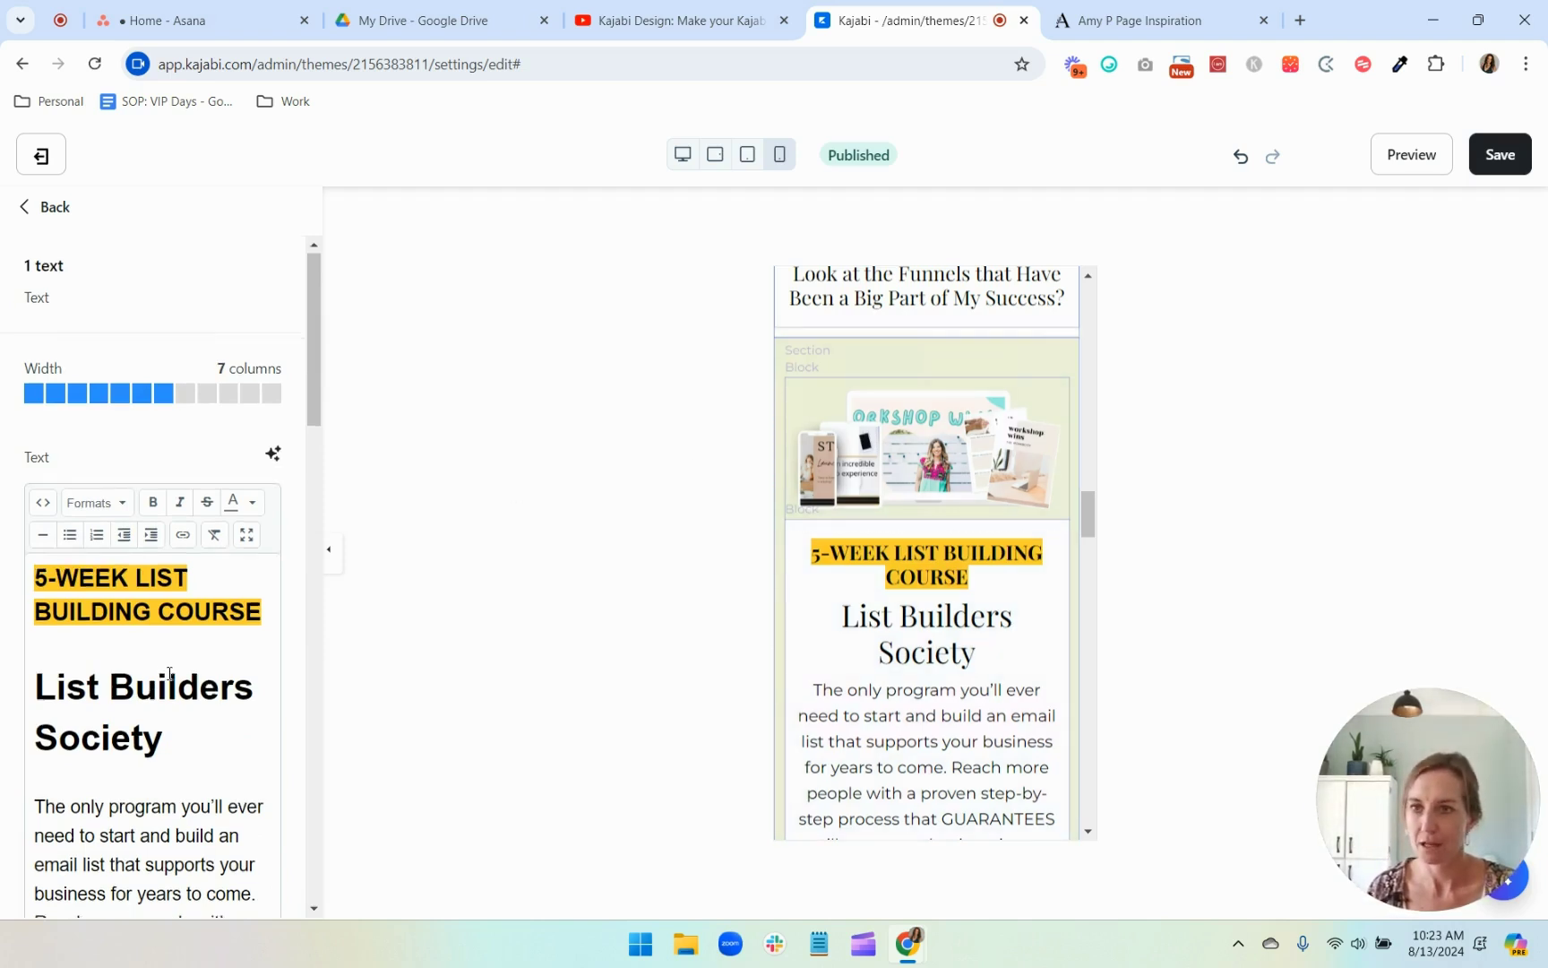
scroll(166, 674, "down", 1)
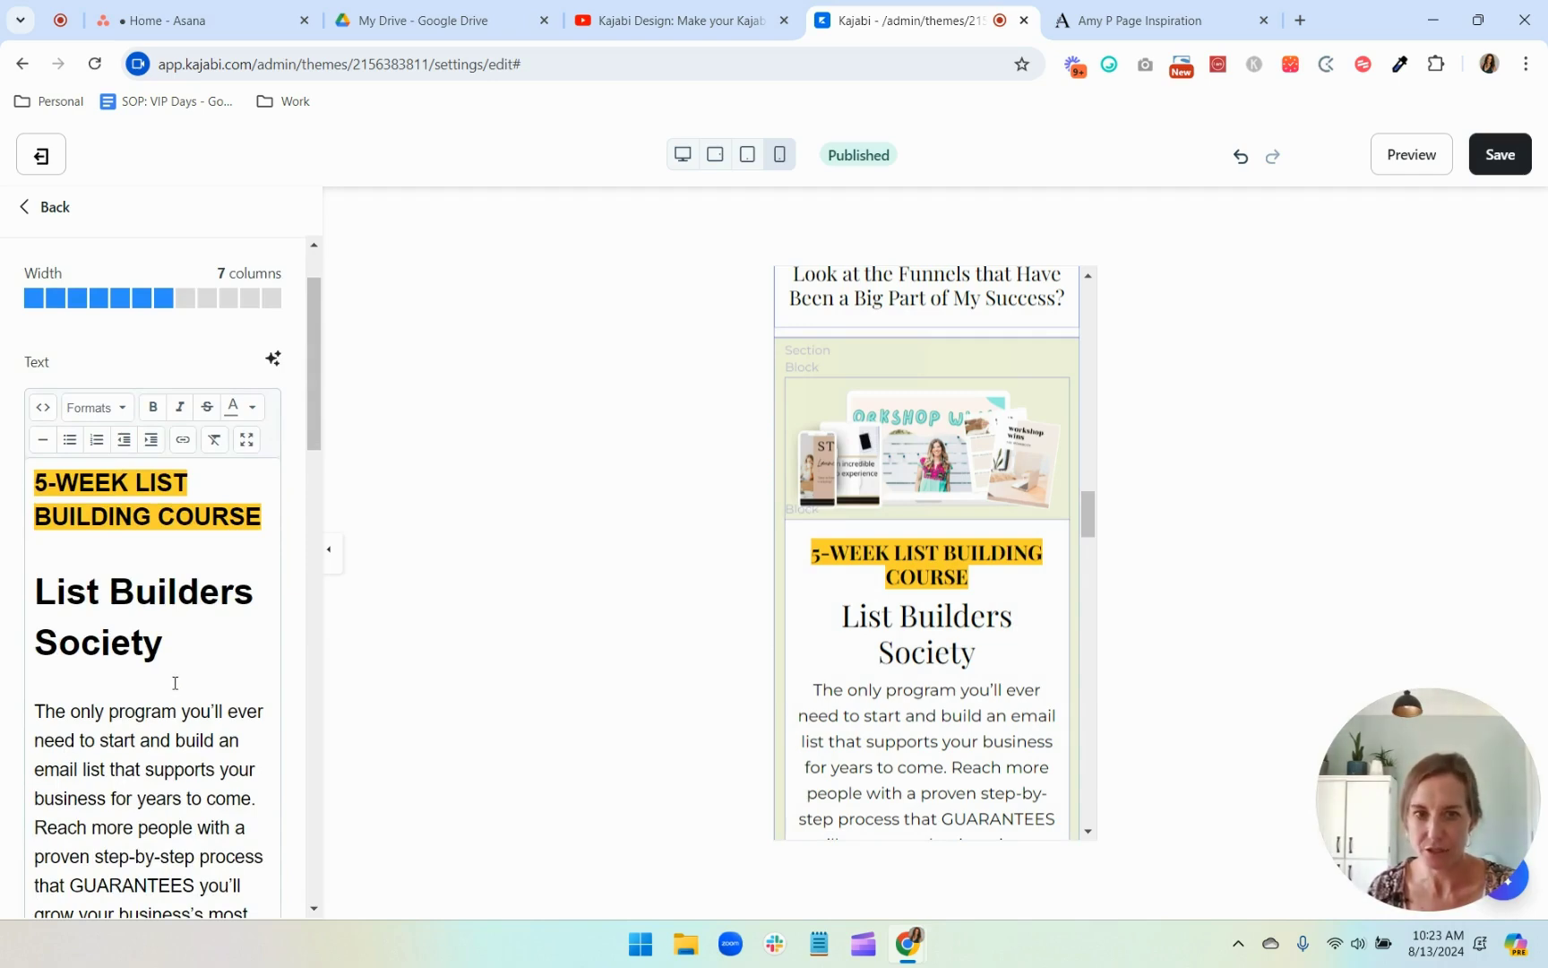
left_click(246, 440)
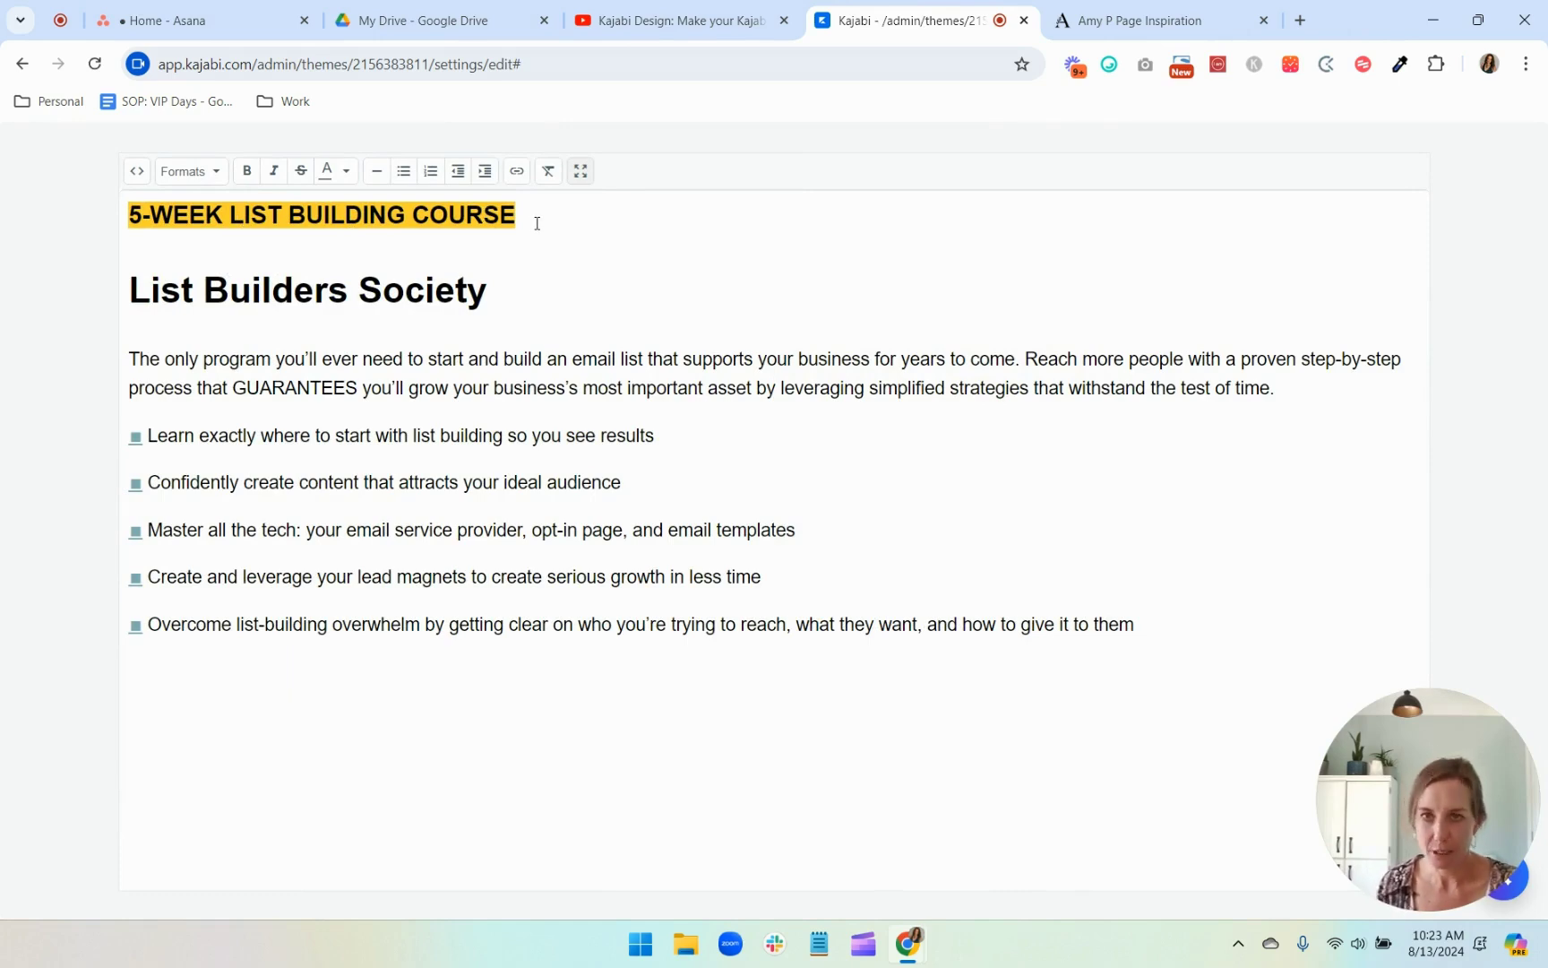
left_click(582, 171)
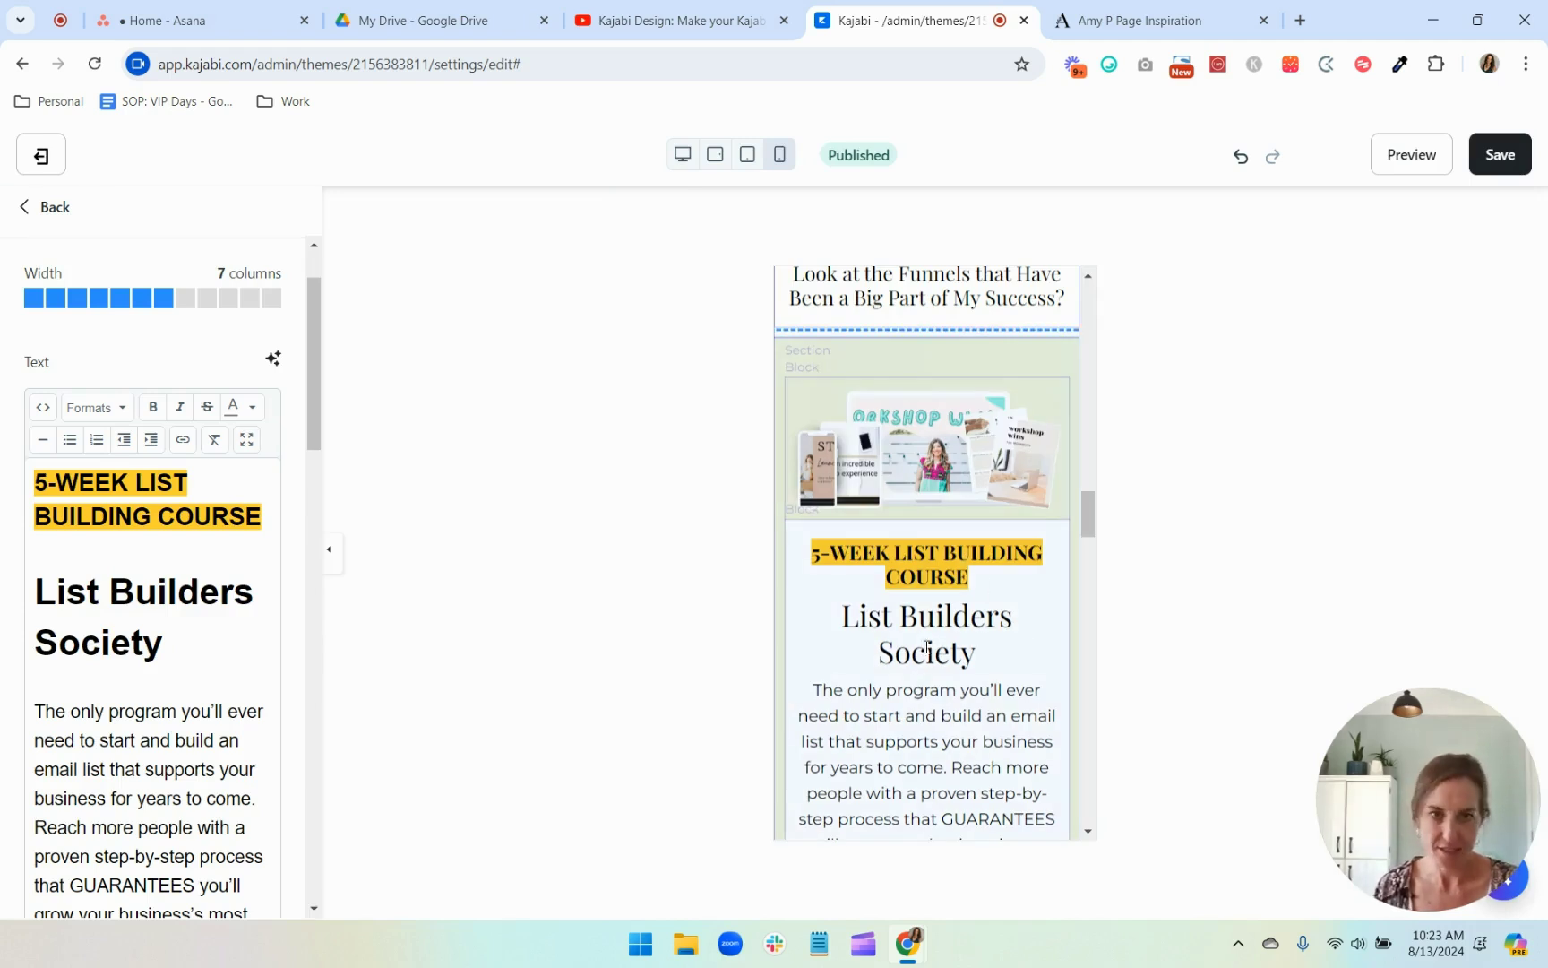
scroll(927, 647, "down", 3)
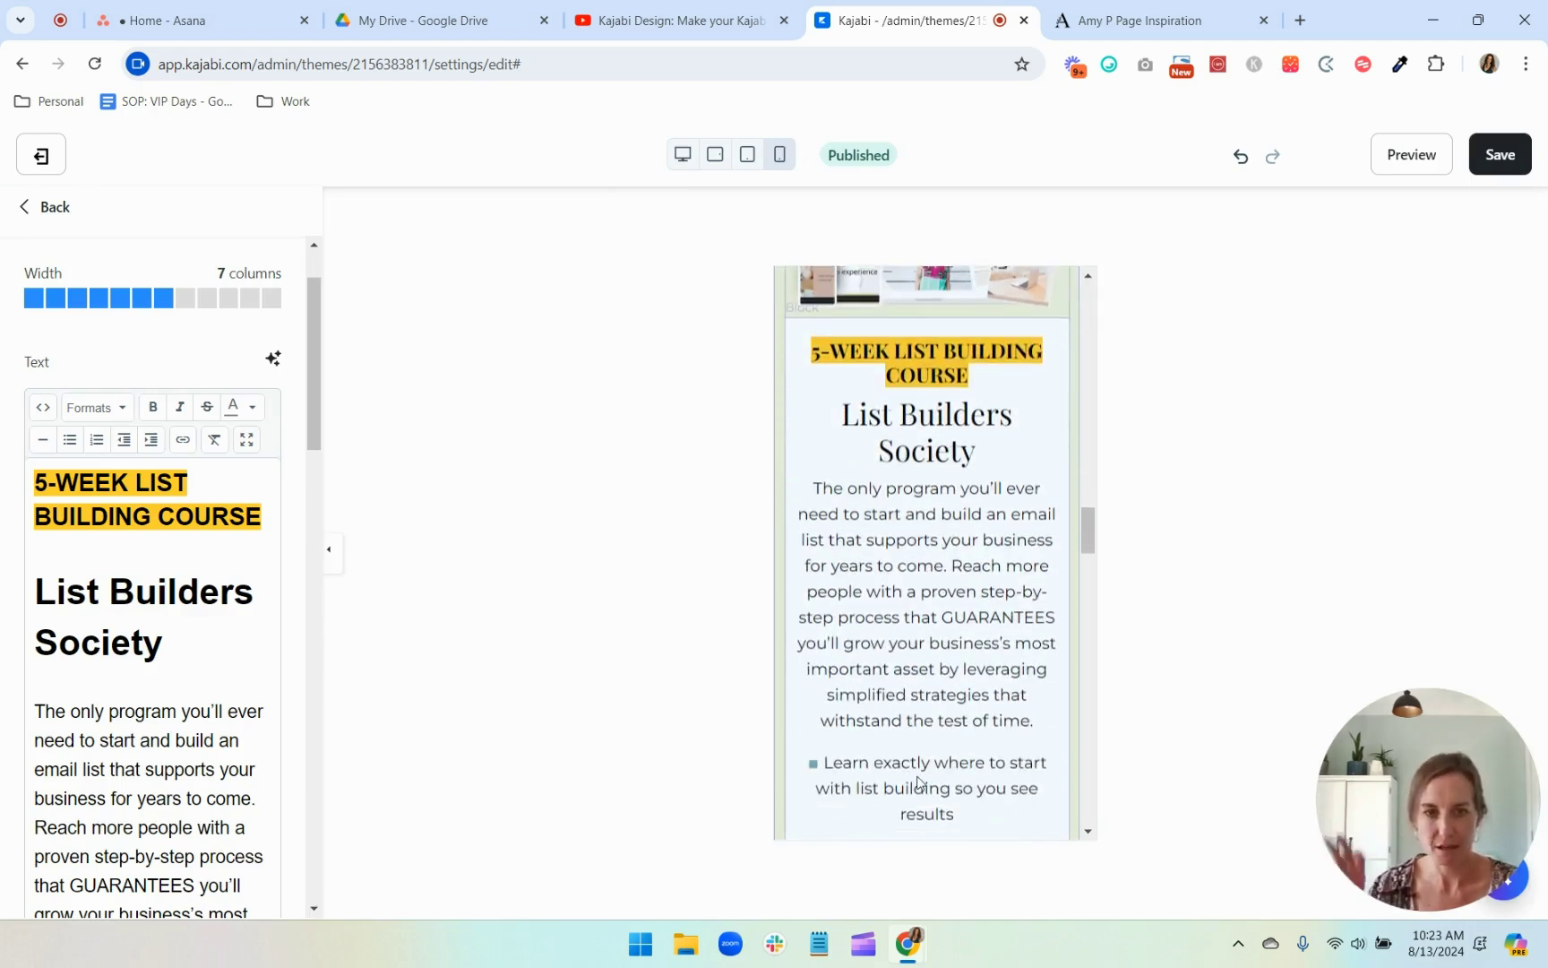
left_click(247, 439)
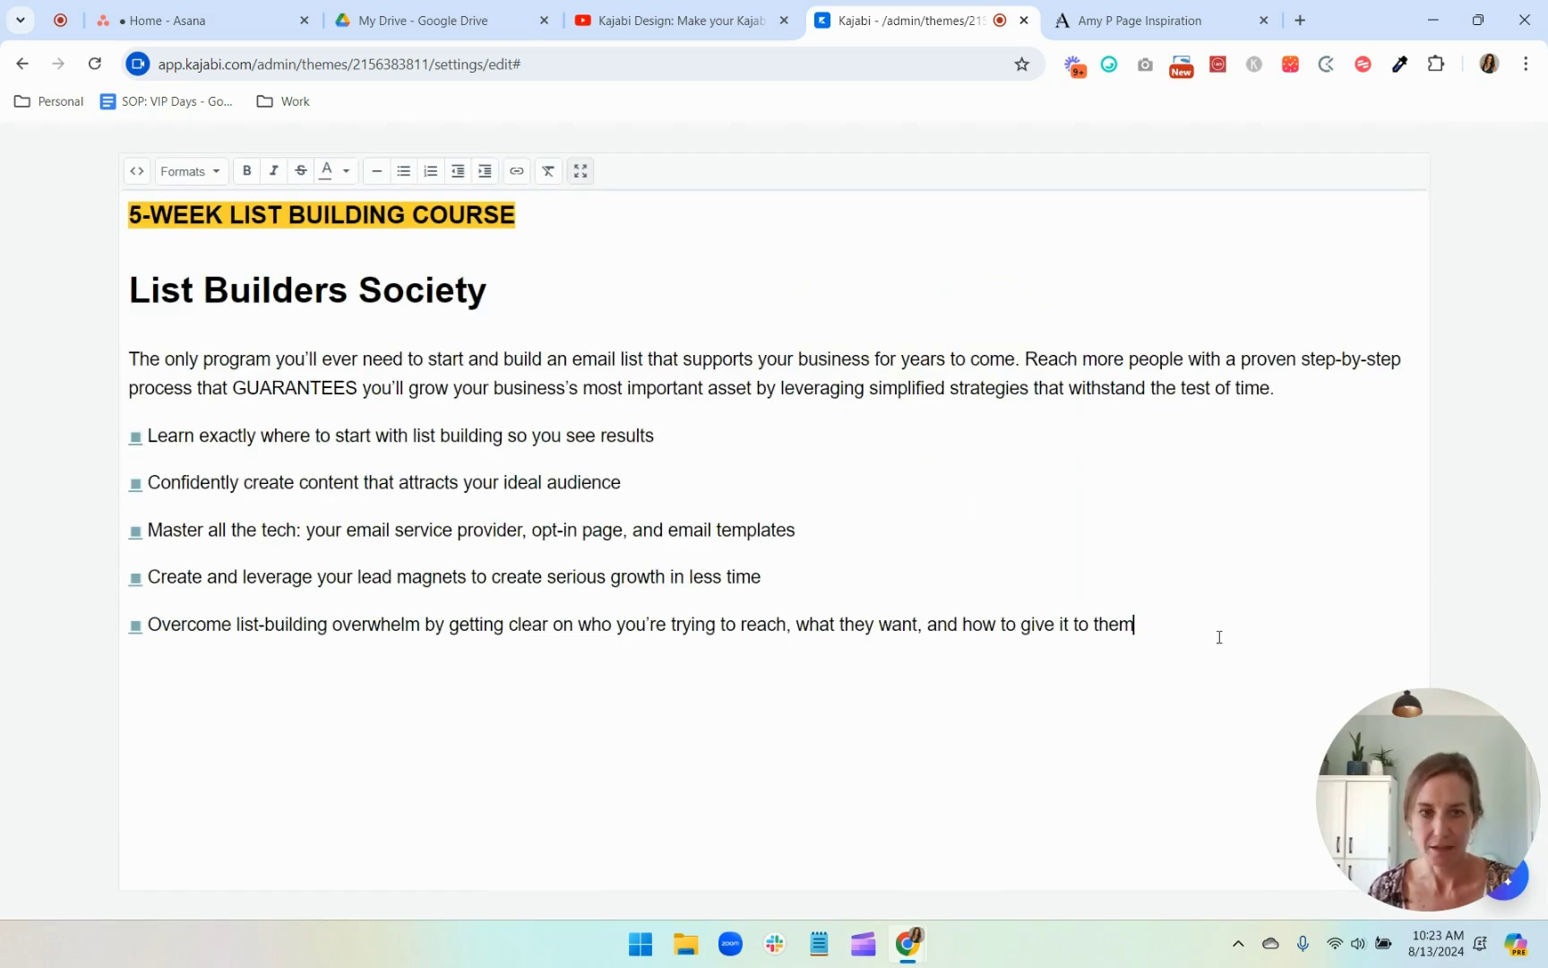
left_click_drag(1219, 637, 87, 335)
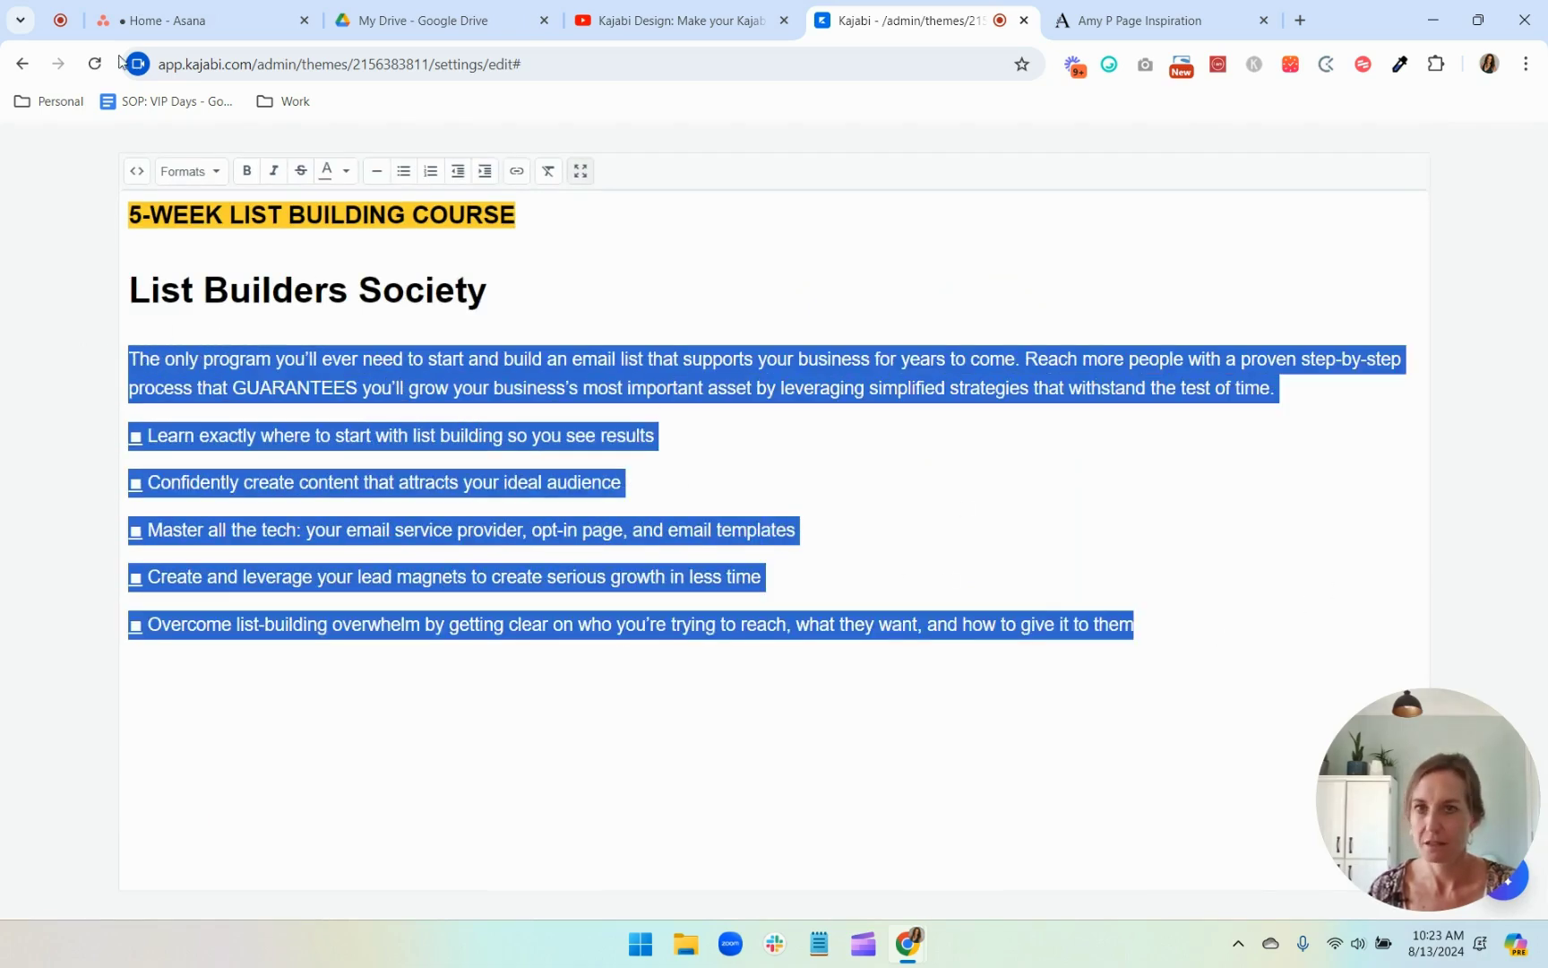
left_click(183, 176)
mouse_move(204, 330)
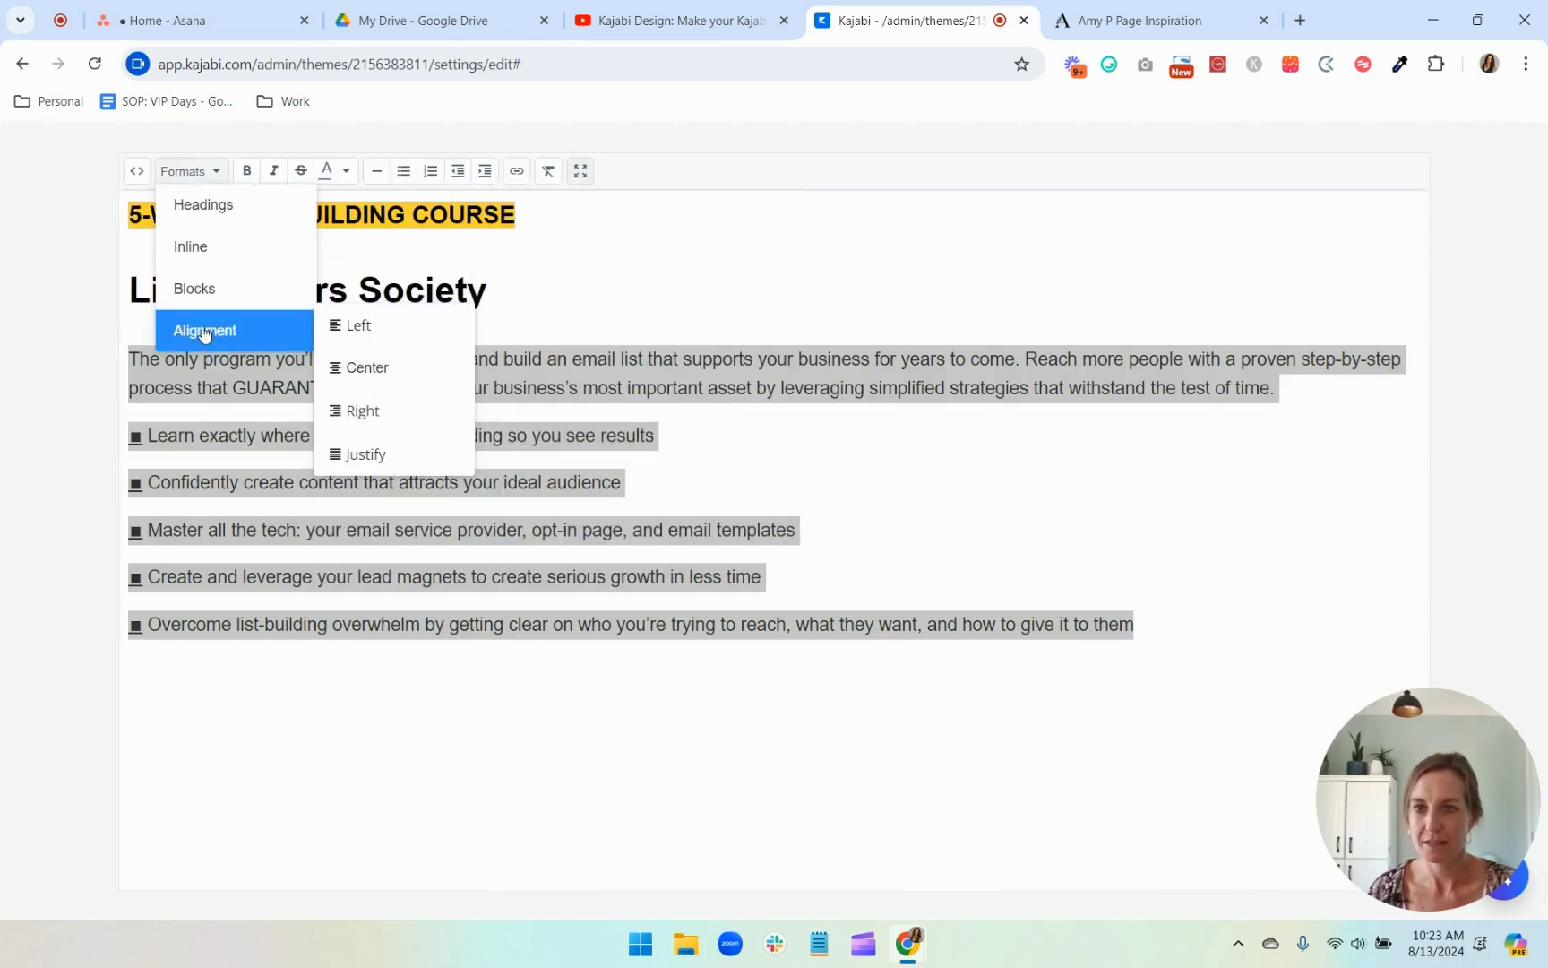
left_click(387, 328)
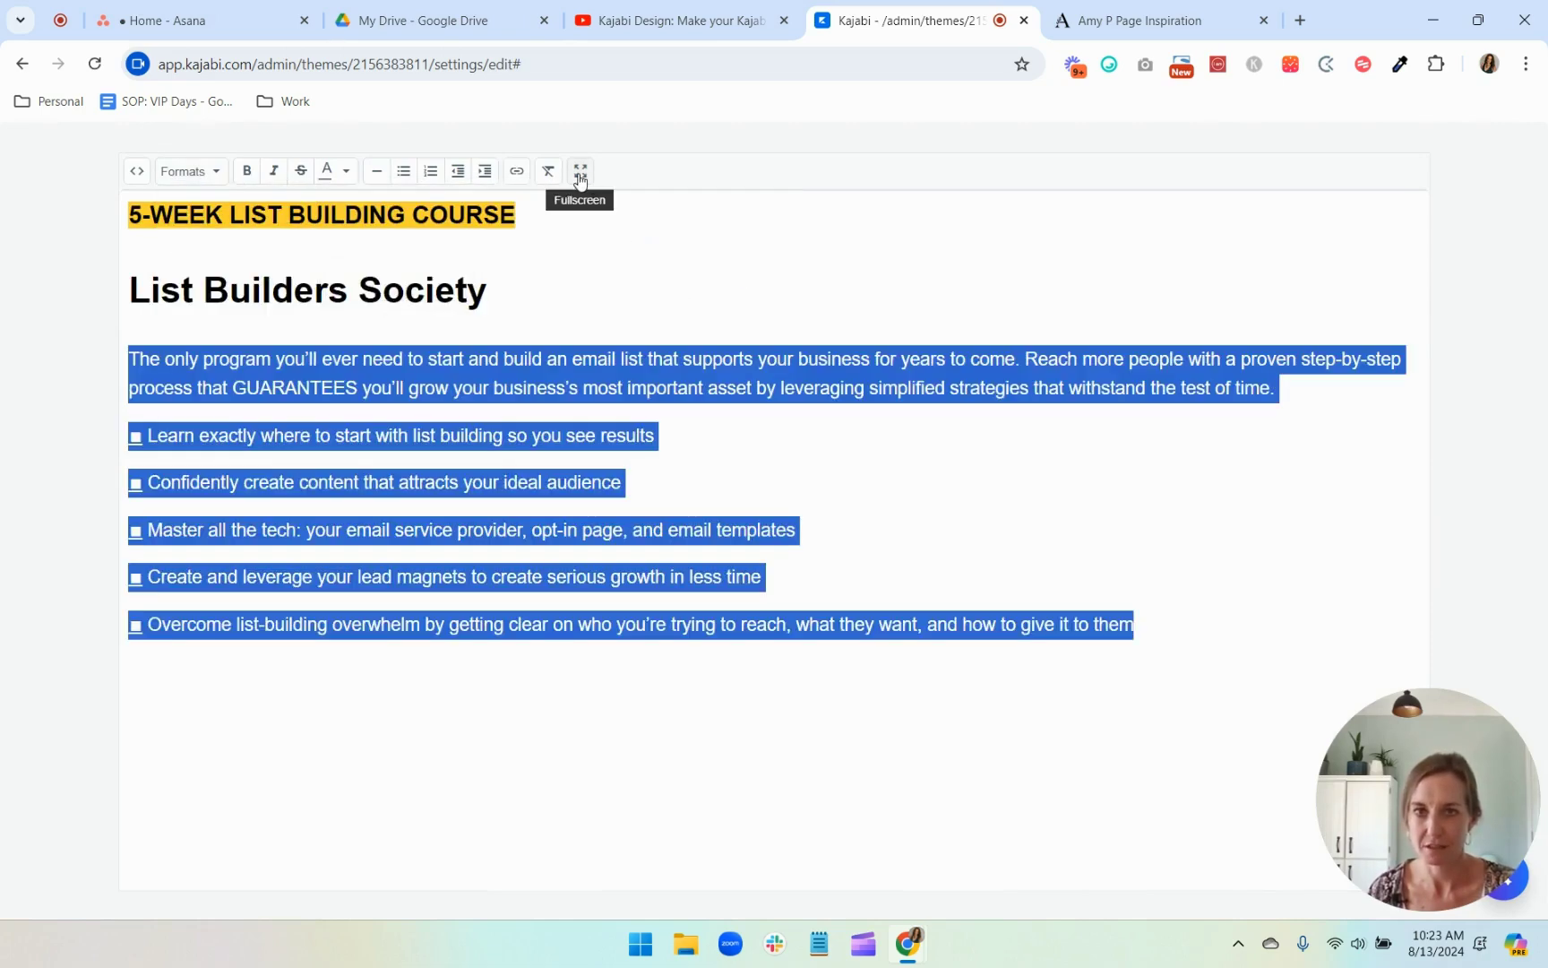
left_click(579, 171)
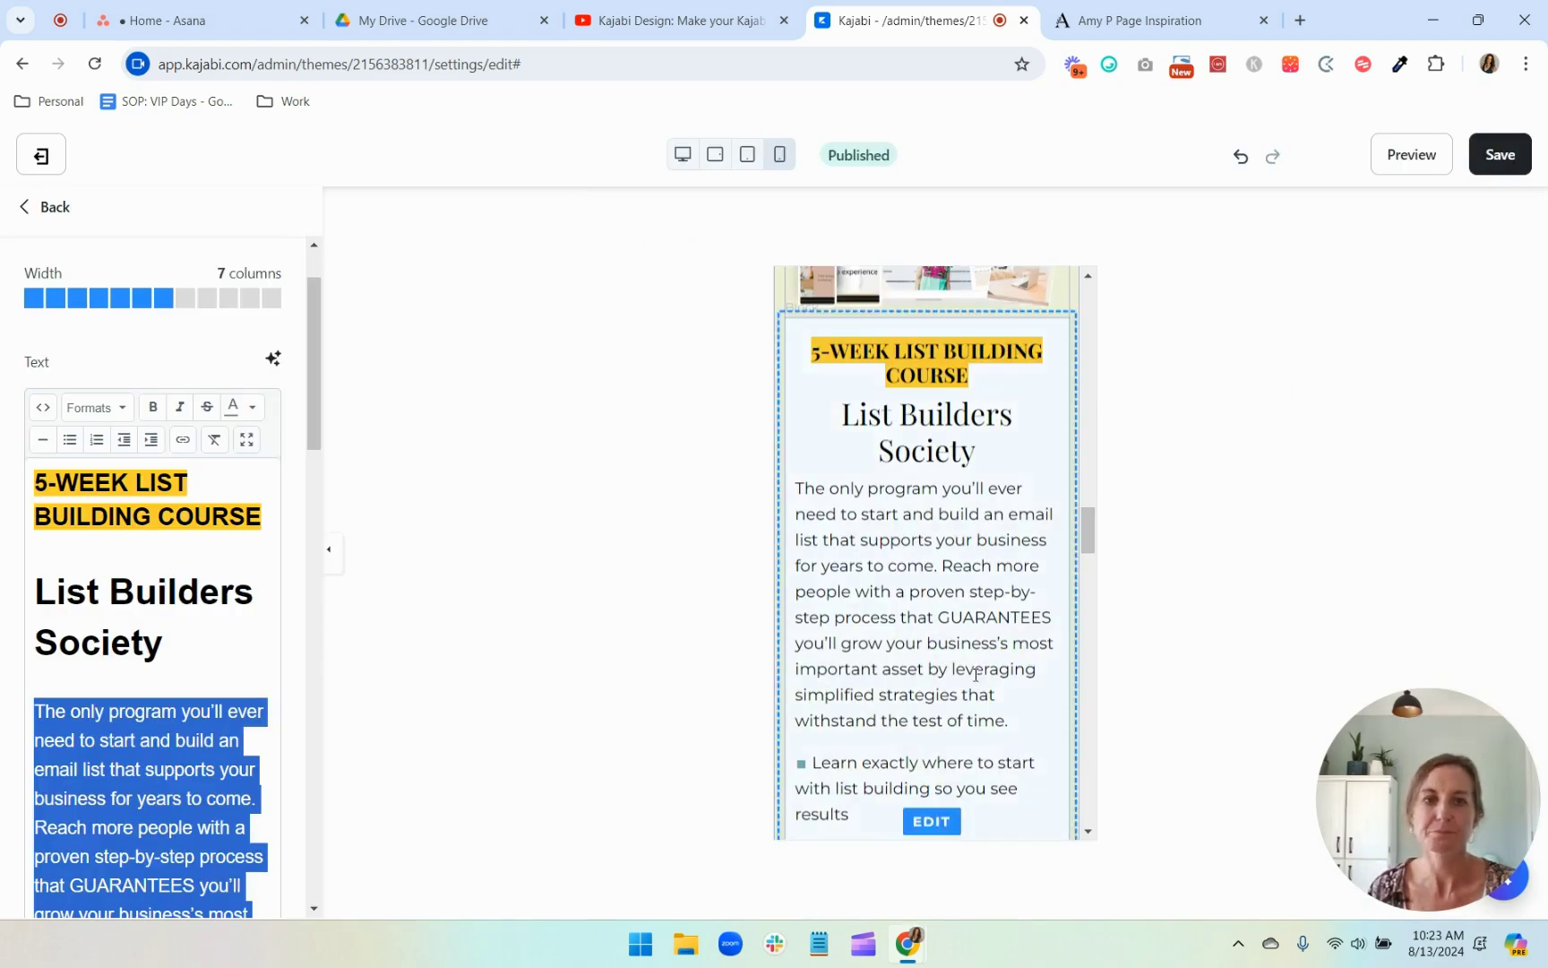
Step: Check the first List Builders Society block down to its Enroll Now button in the mobile preview and save the page
scroll(976, 673, "down", 3)
scroll(976, 673, "up", 5)
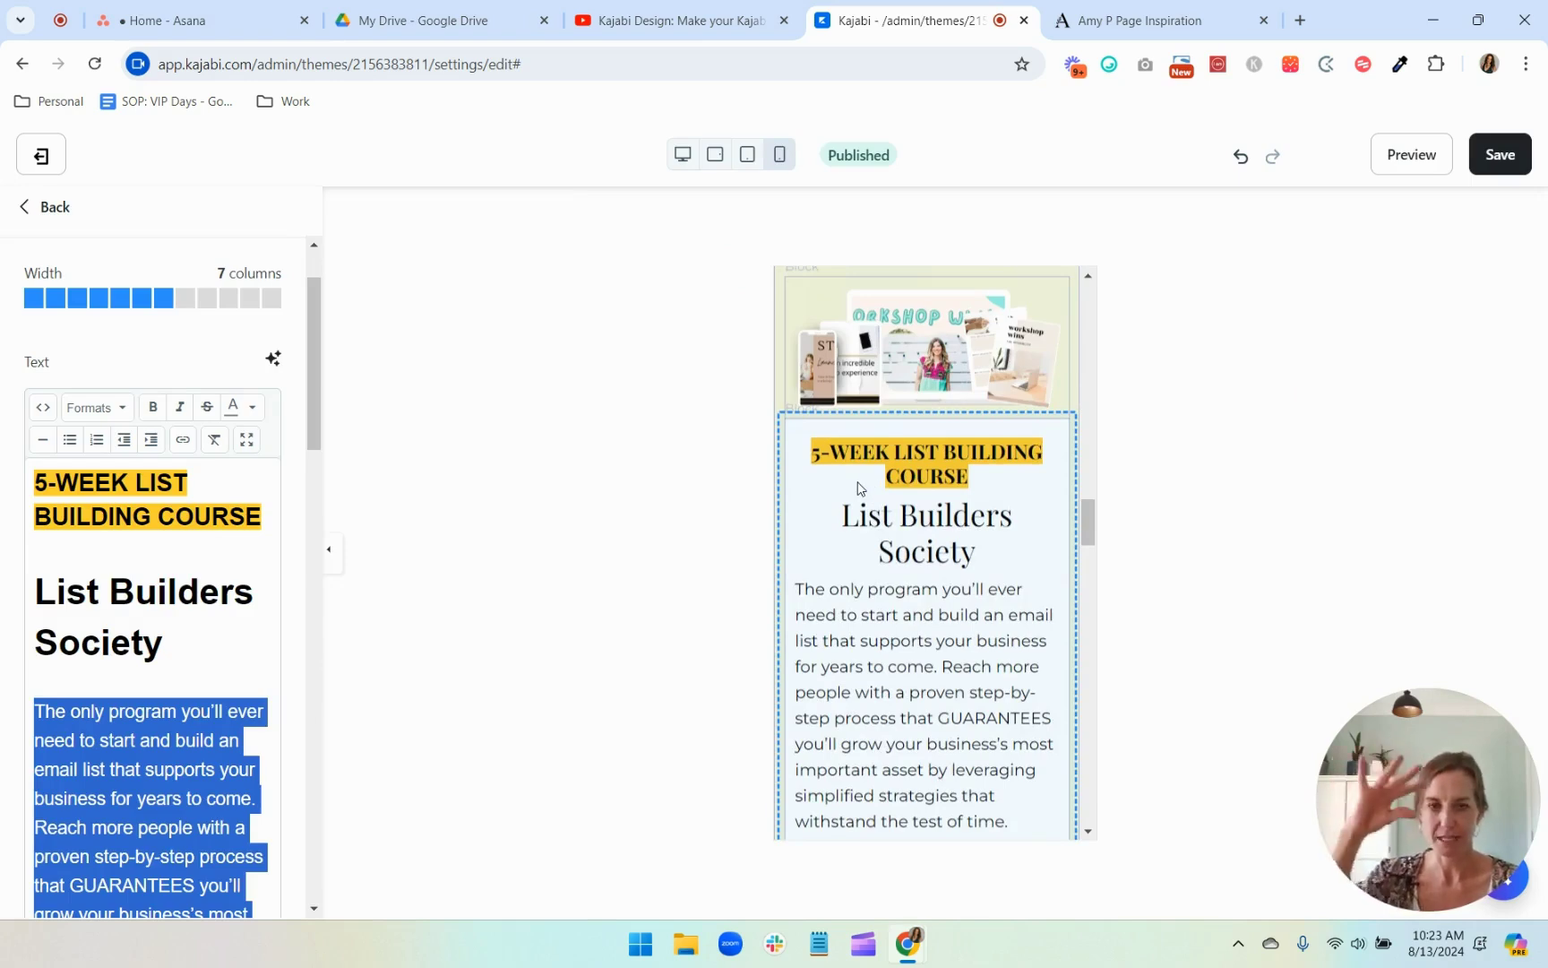
scroll(860, 489, "down", 3)
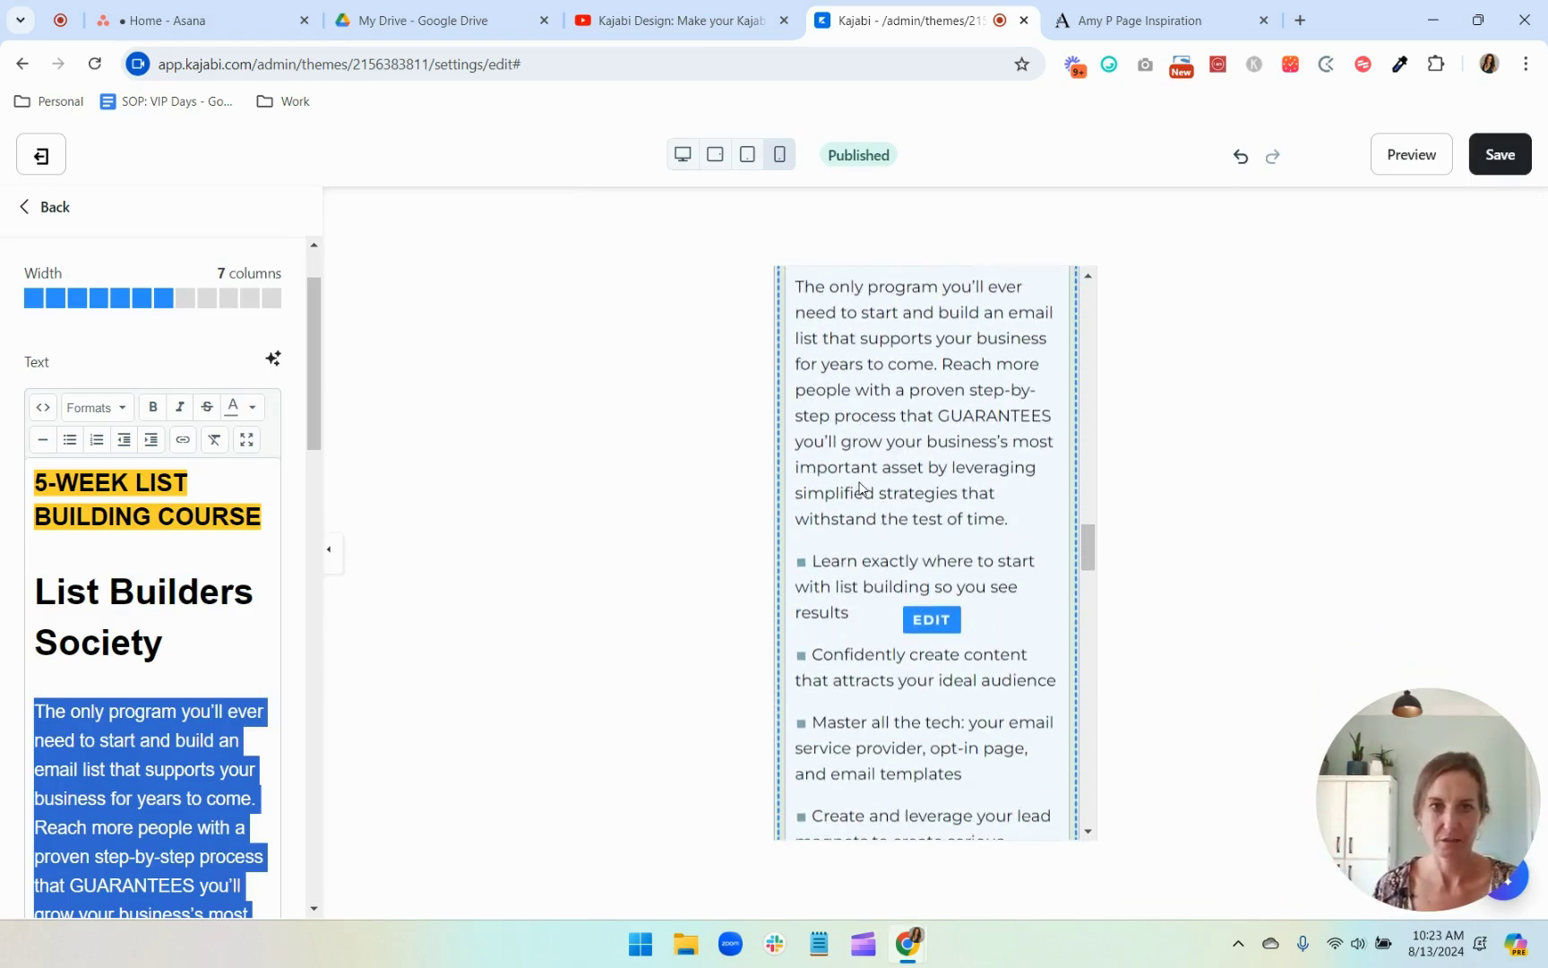
scroll(924, 421, "down", 5)
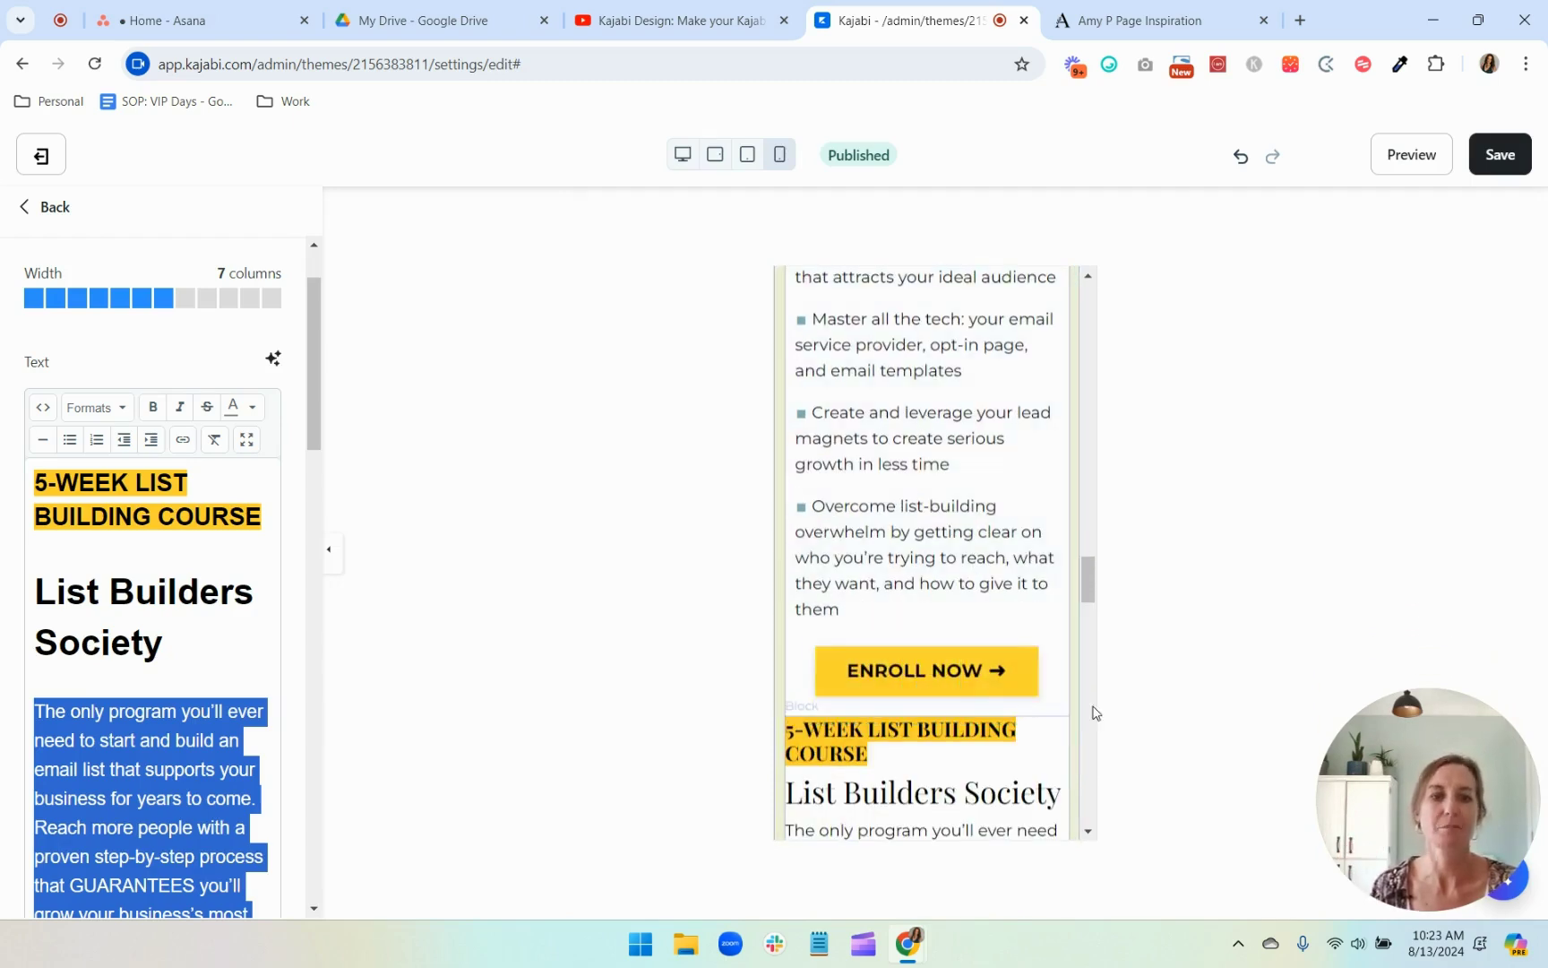
left_click(1511, 163)
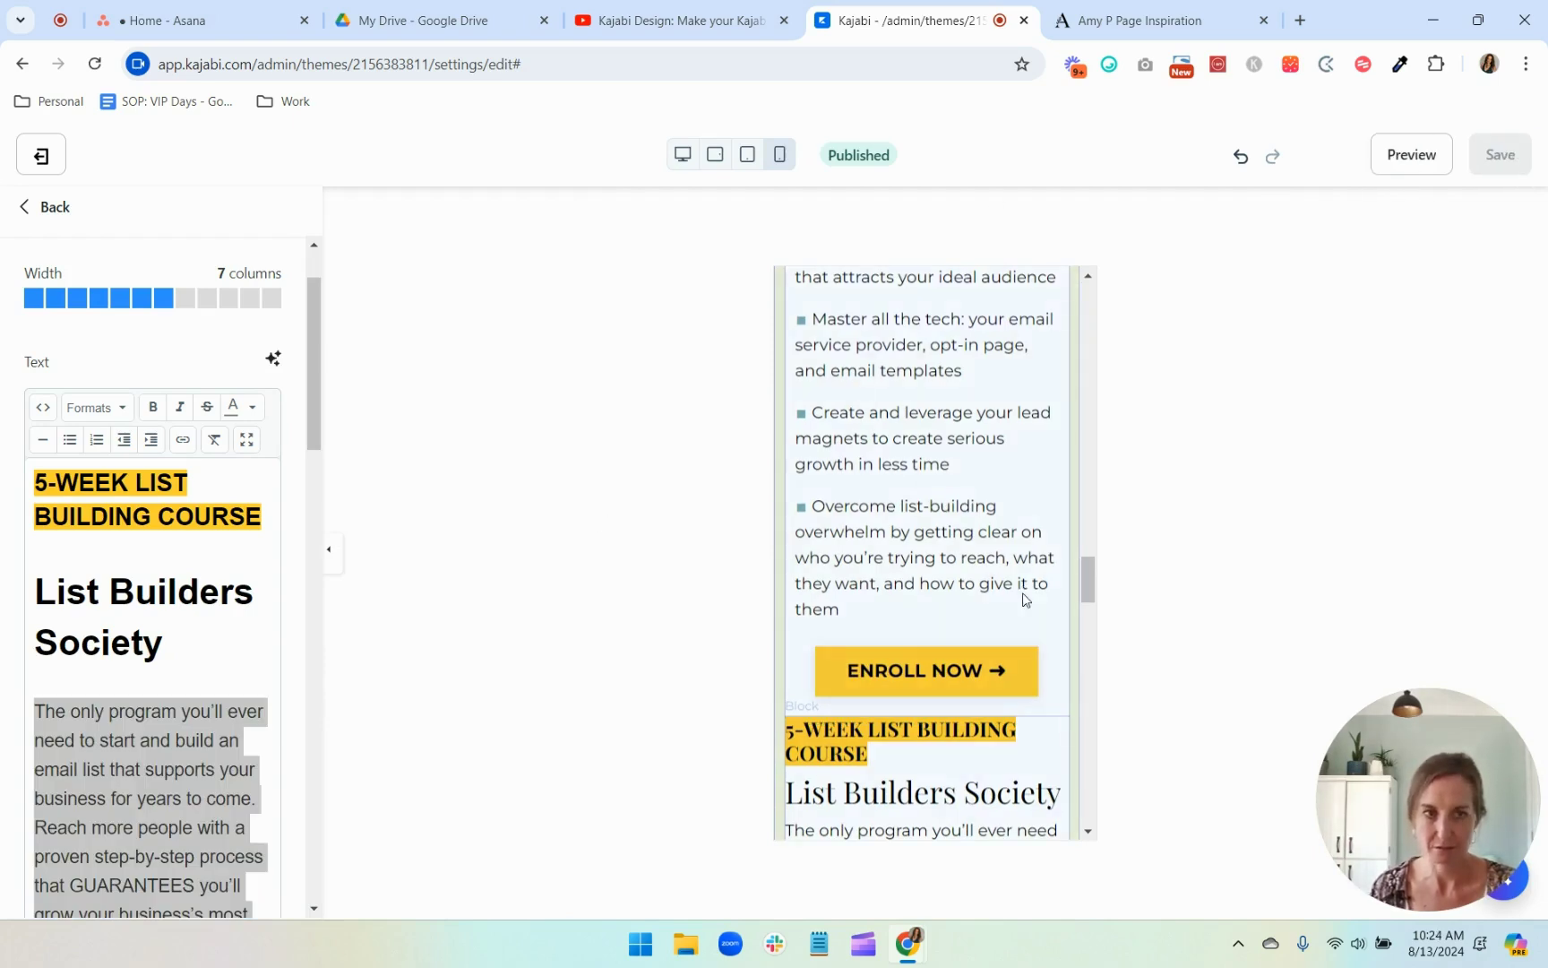
Step: Examine how the course images and text blocks alternate in the Courses section on desktop, in the editor and the Amy P Page Inspiration preview
scroll(986, 527, "down", 3)
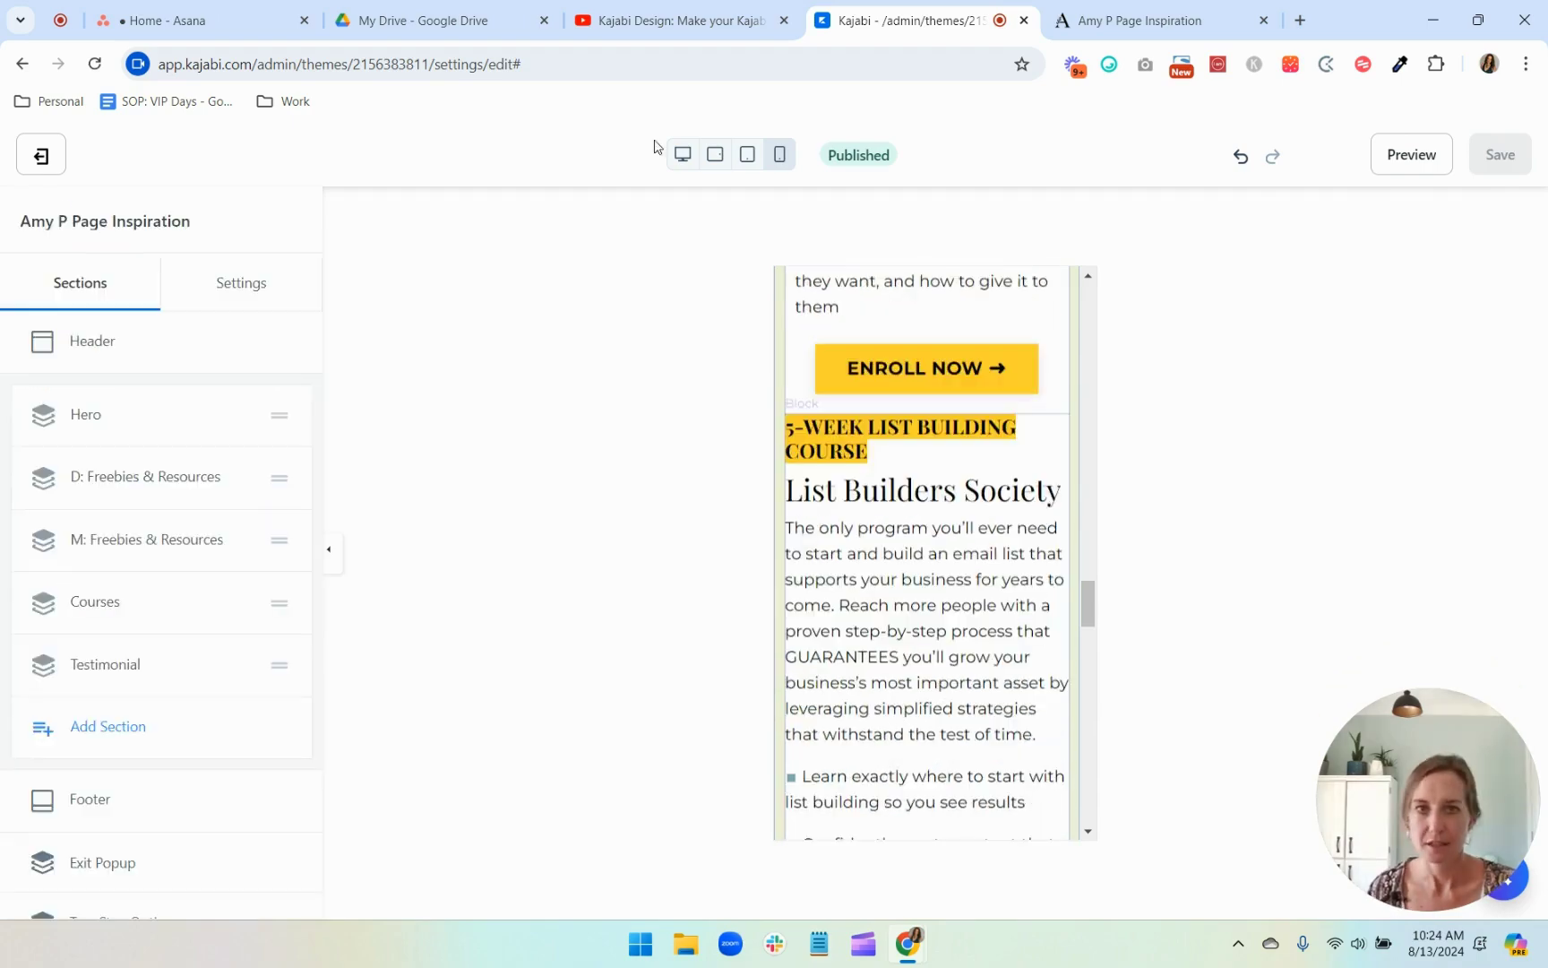
left_click(681, 157)
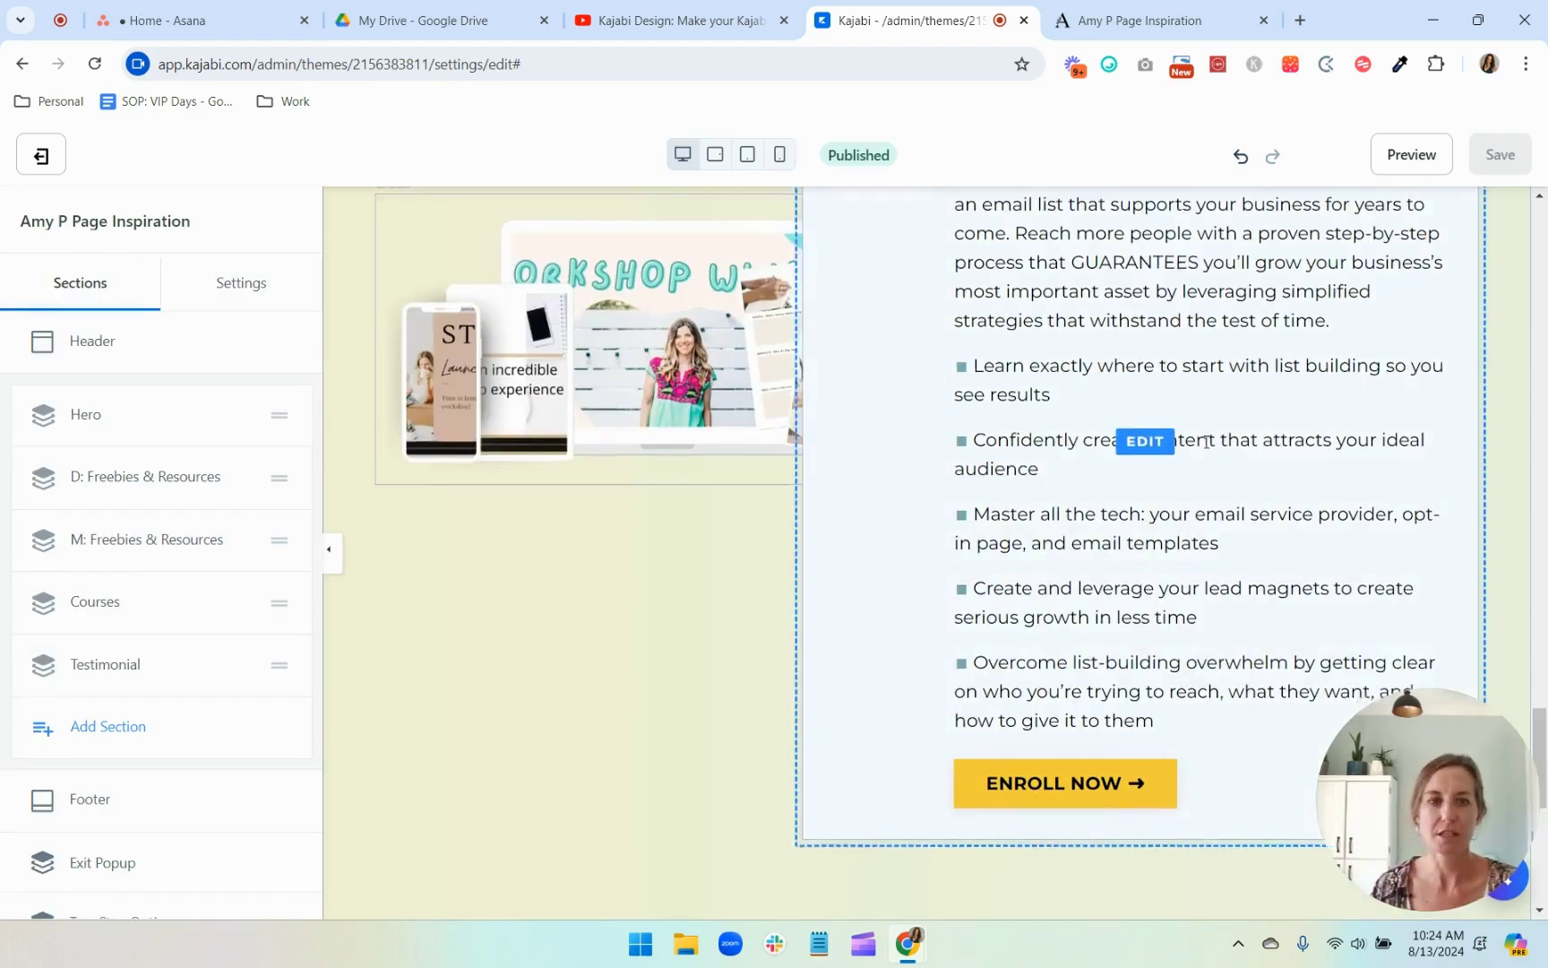
scroll(1202, 439, "down", 5)
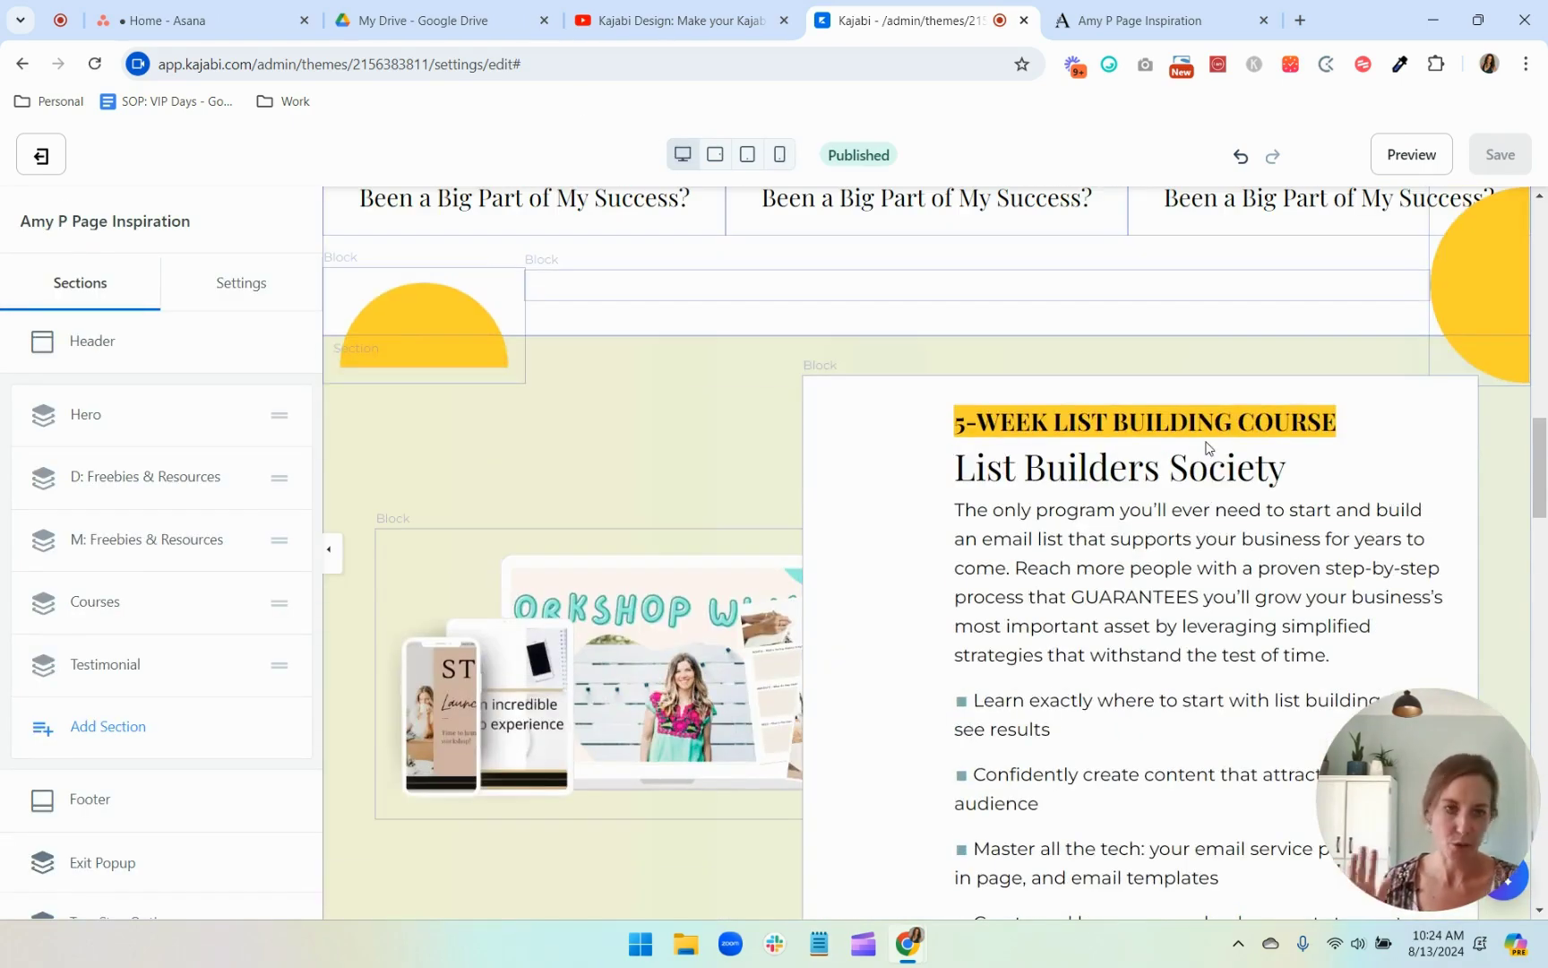
scroll(1208, 445, "down", 4)
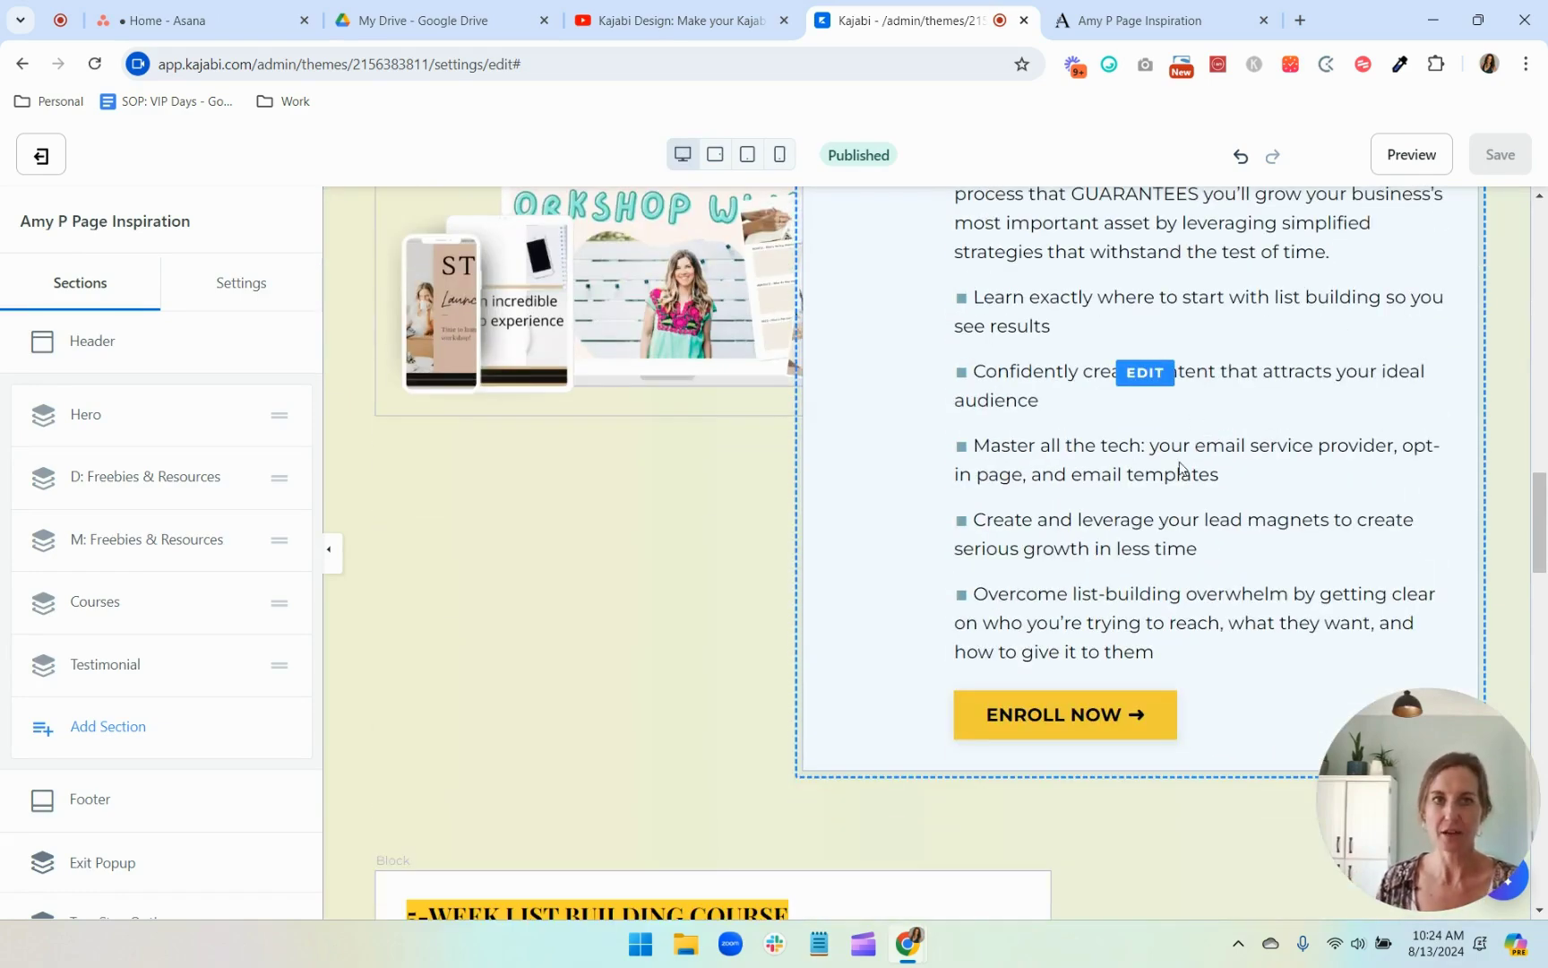
left_click(1102, 19)
scroll(985, 586, "down", 8)
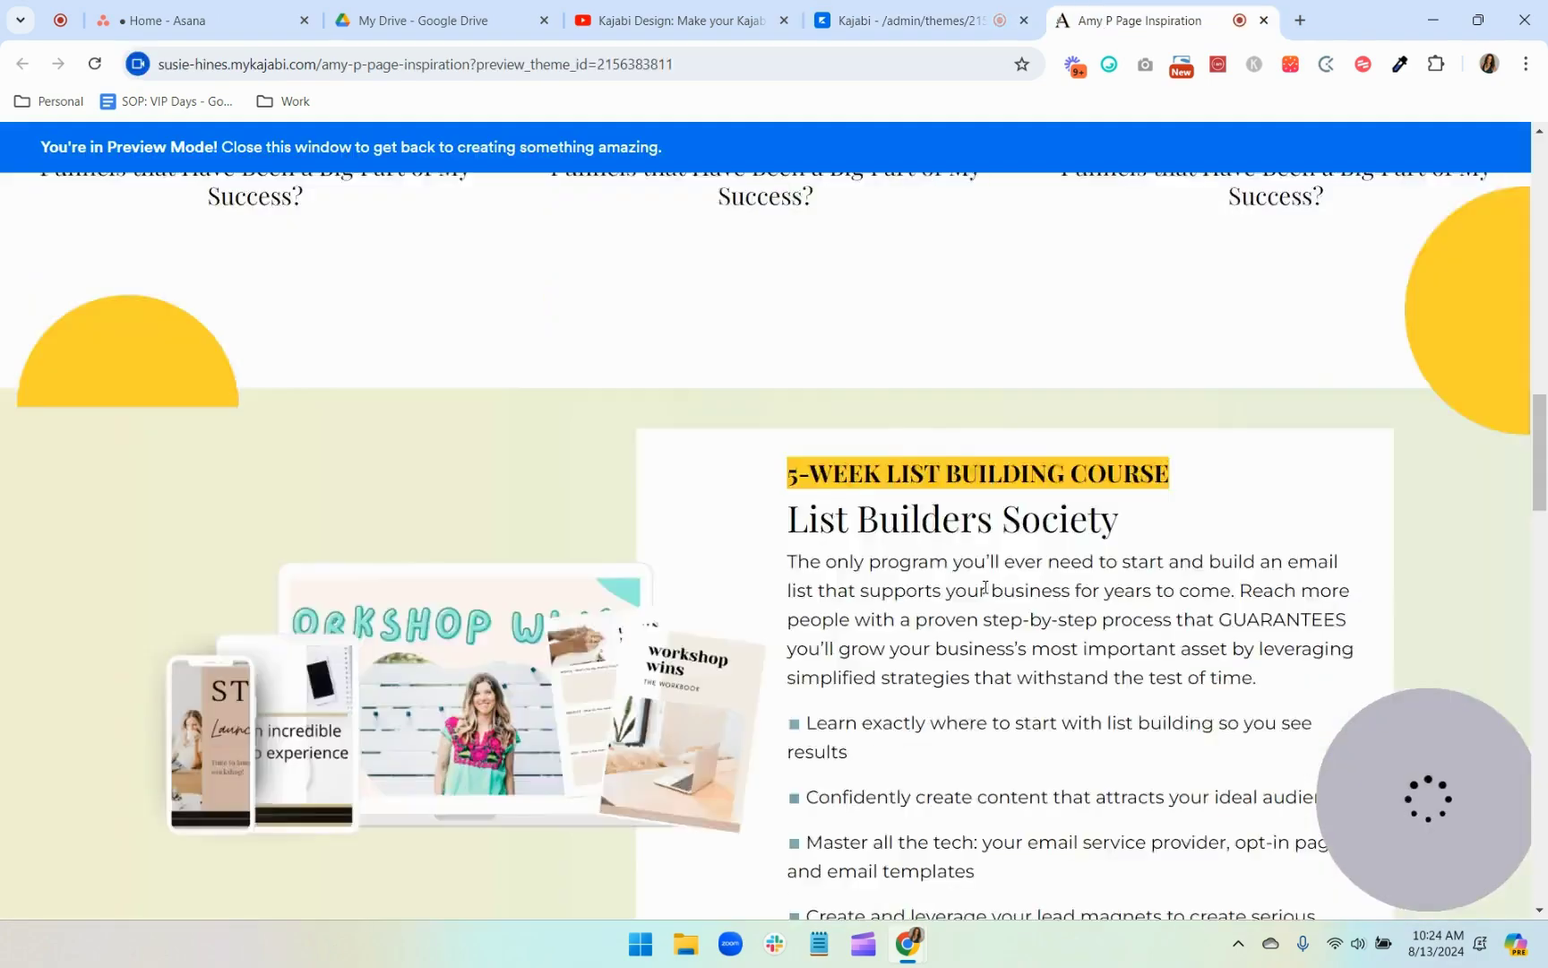
scroll(985, 587, "down", 4)
scroll(984, 587, "up", 2)
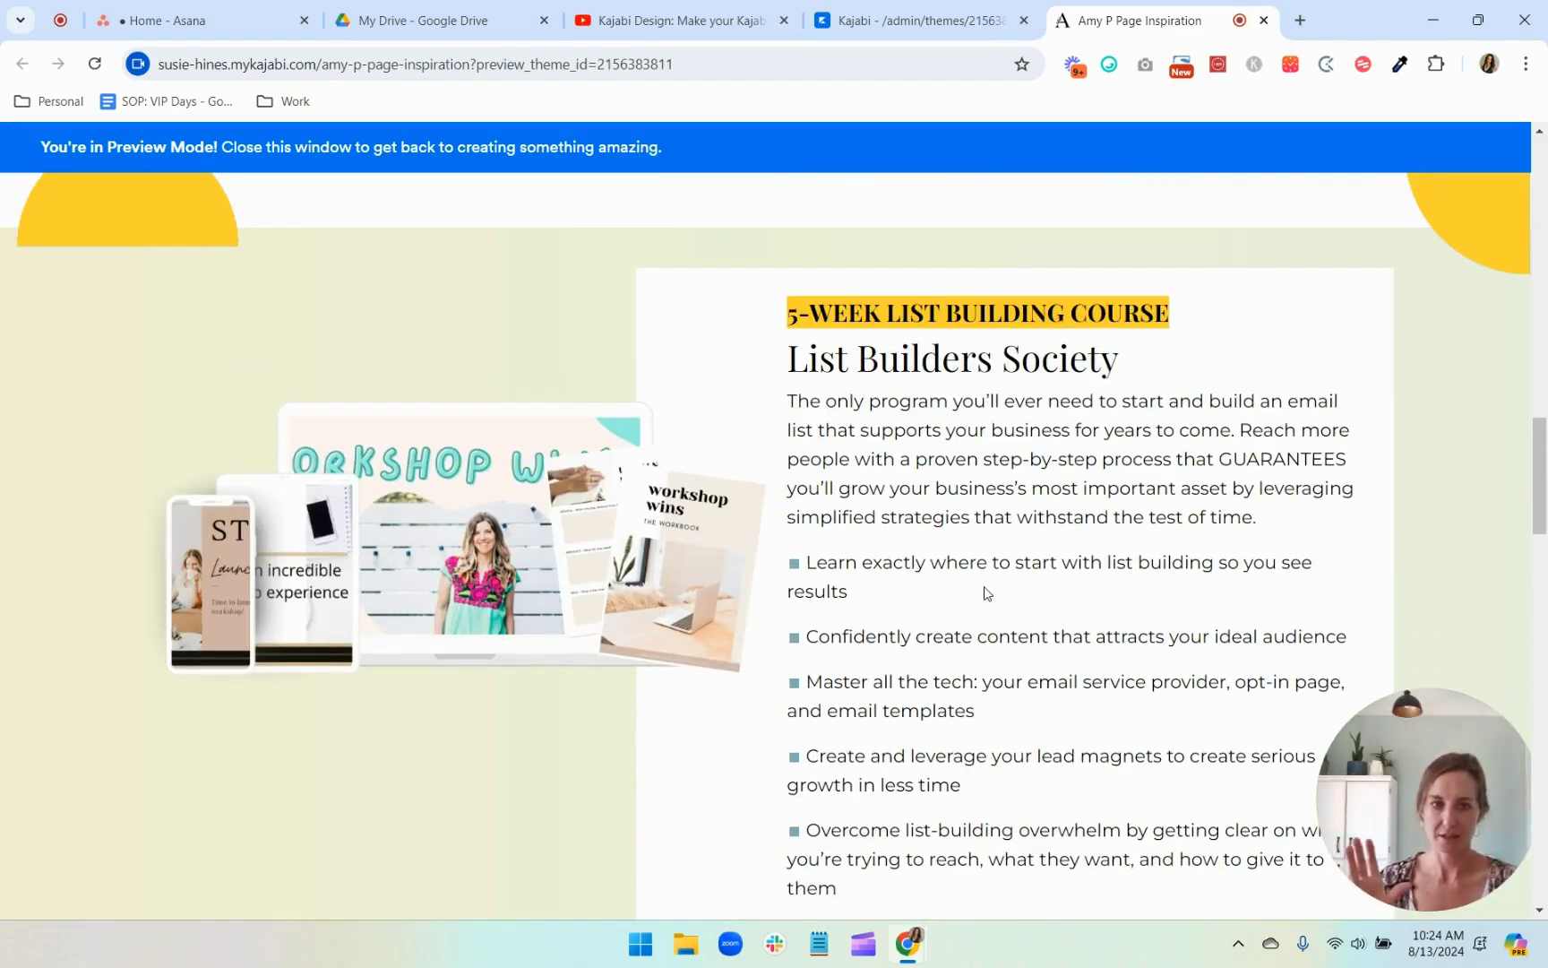
scroll(986, 593, "down", 10)
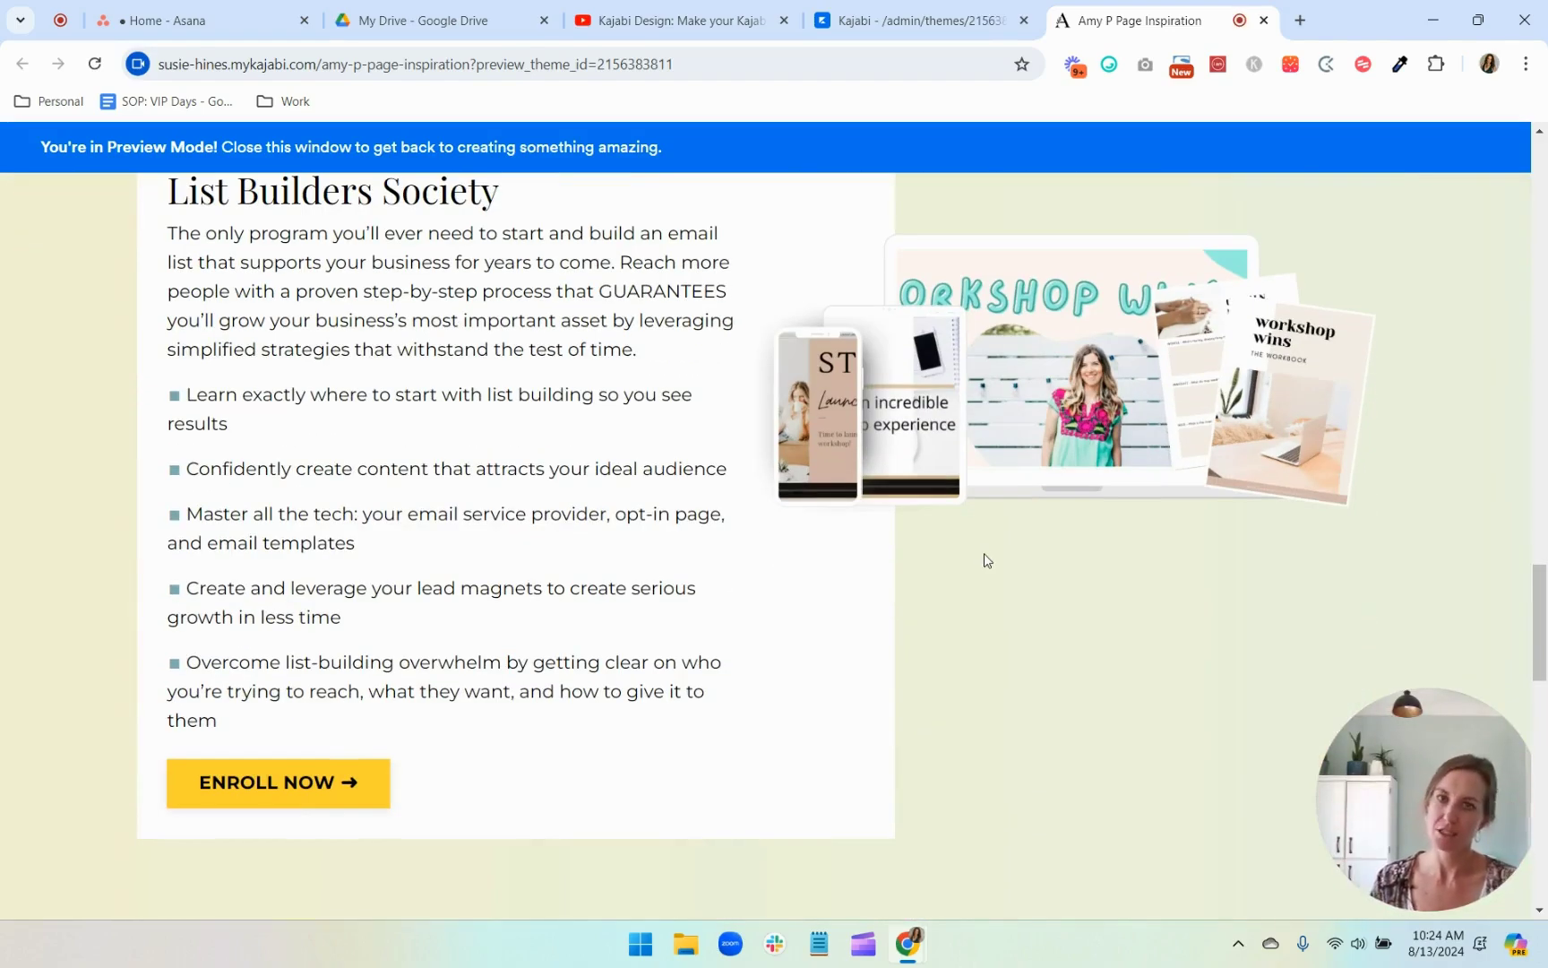
scroll(984, 553, "down", 5)
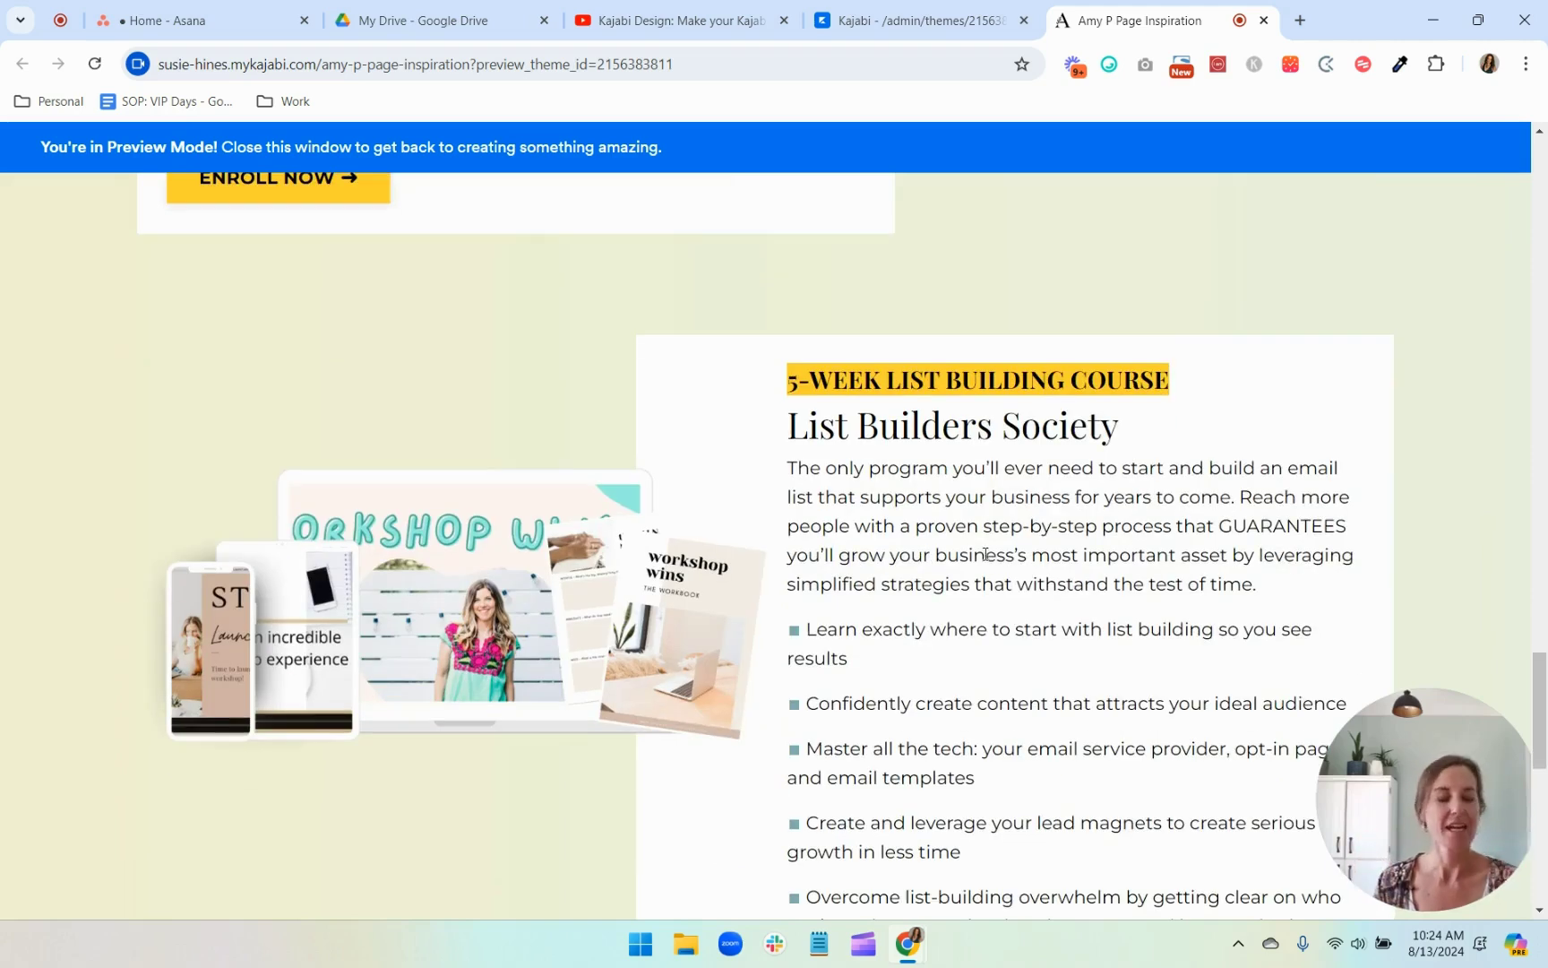
scroll(985, 553, "up", 7)
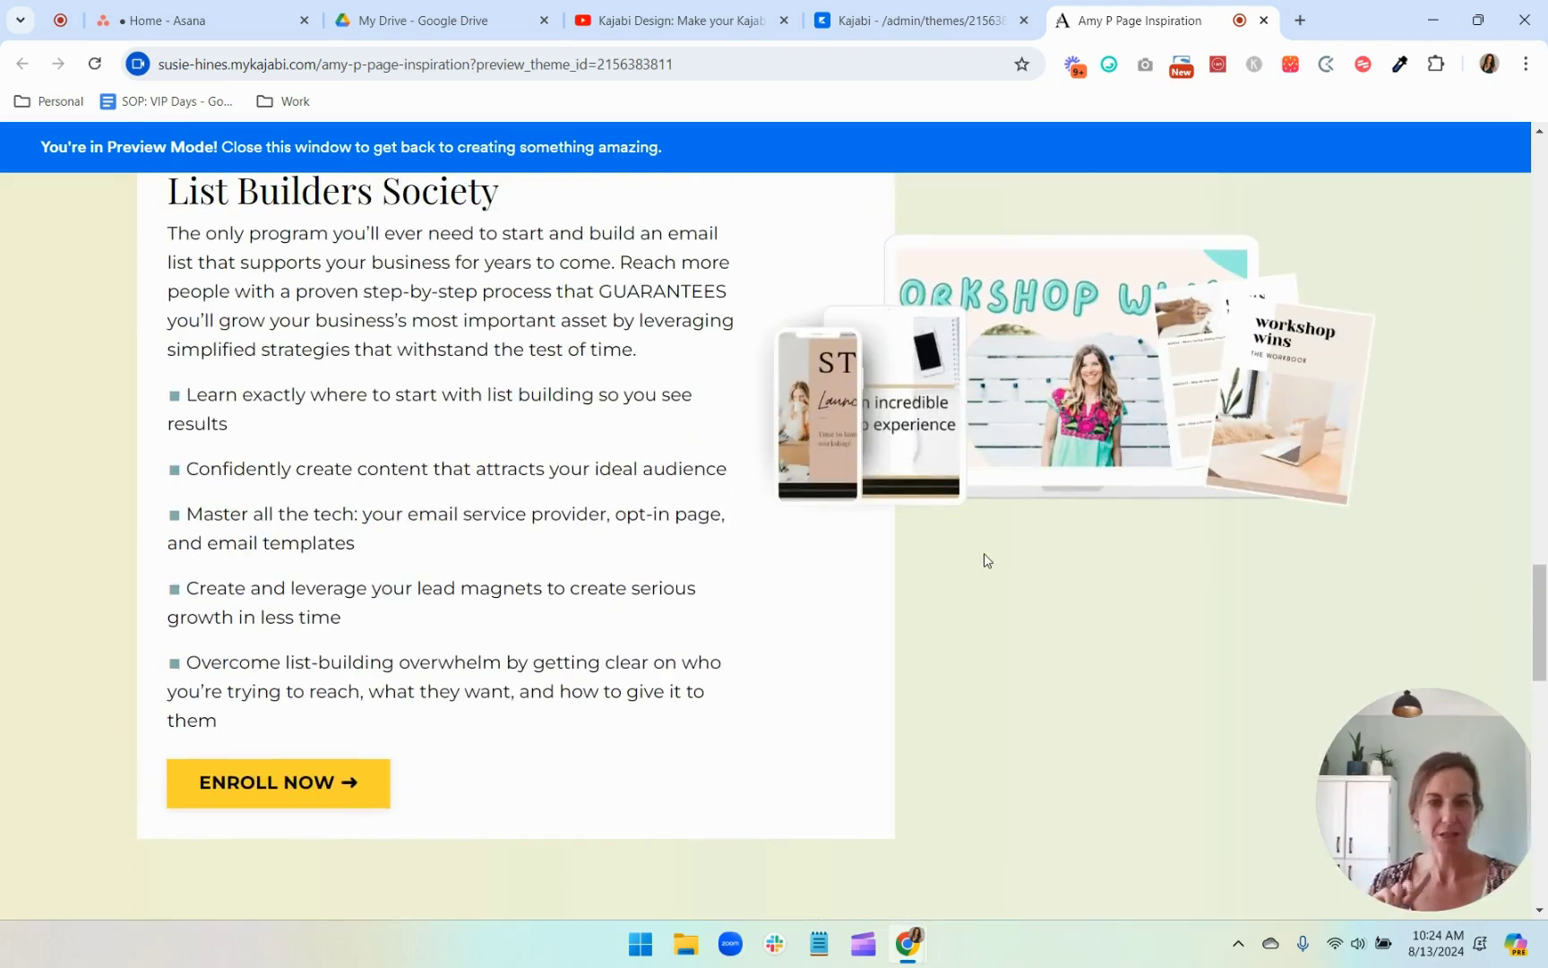
scroll(983, 553, "up", 6)
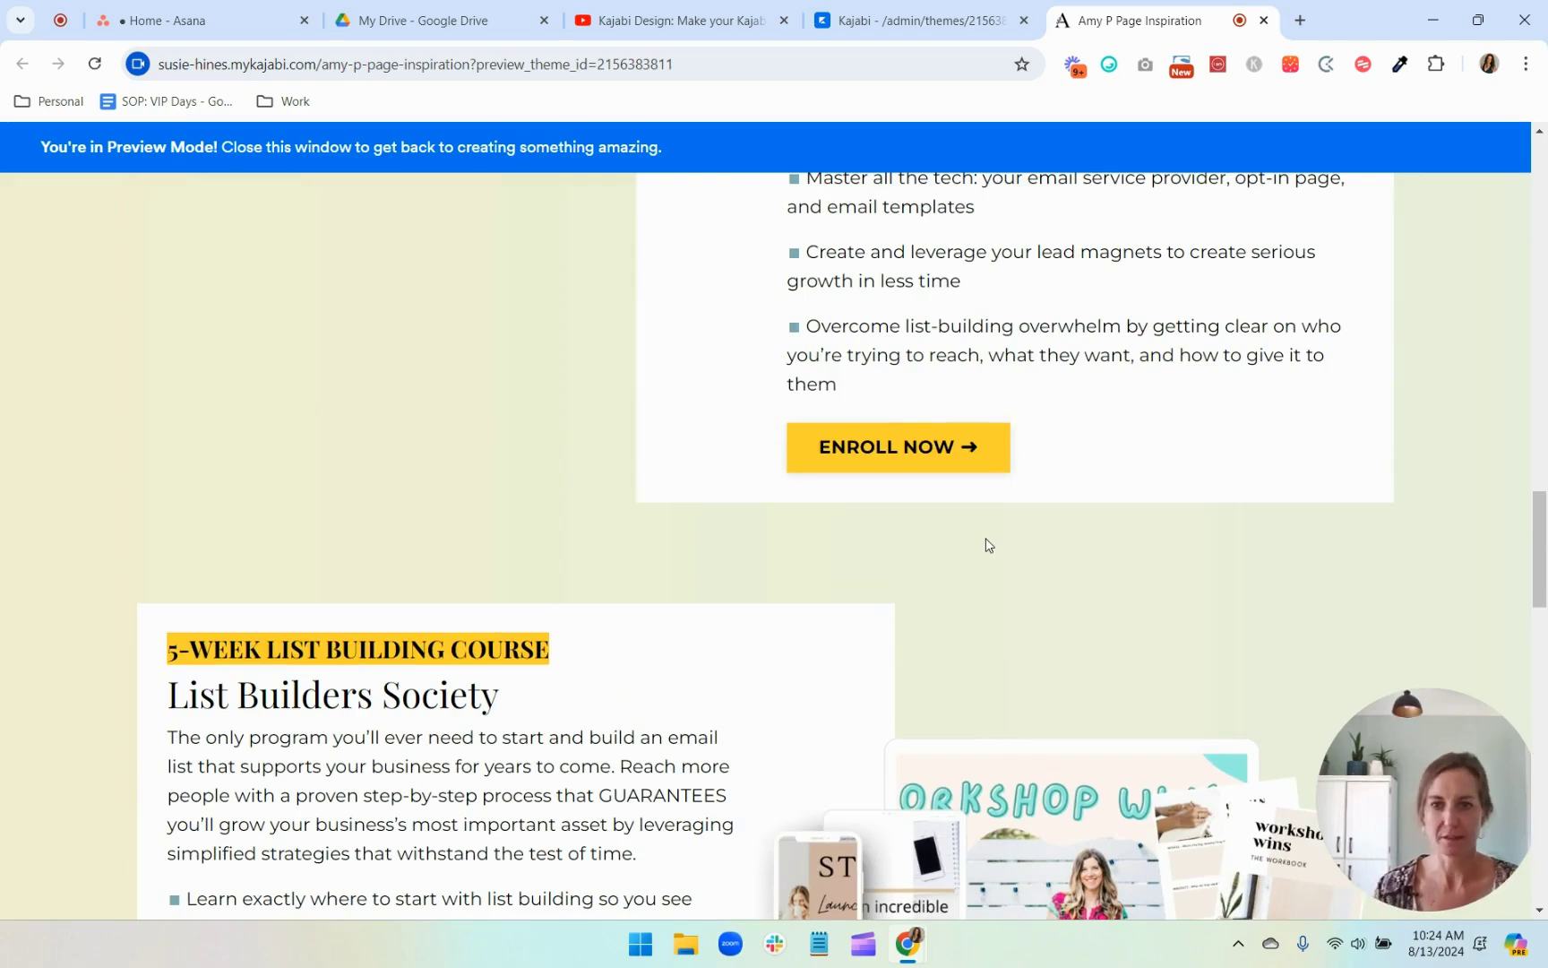
scroll(985, 539, "up", 6)
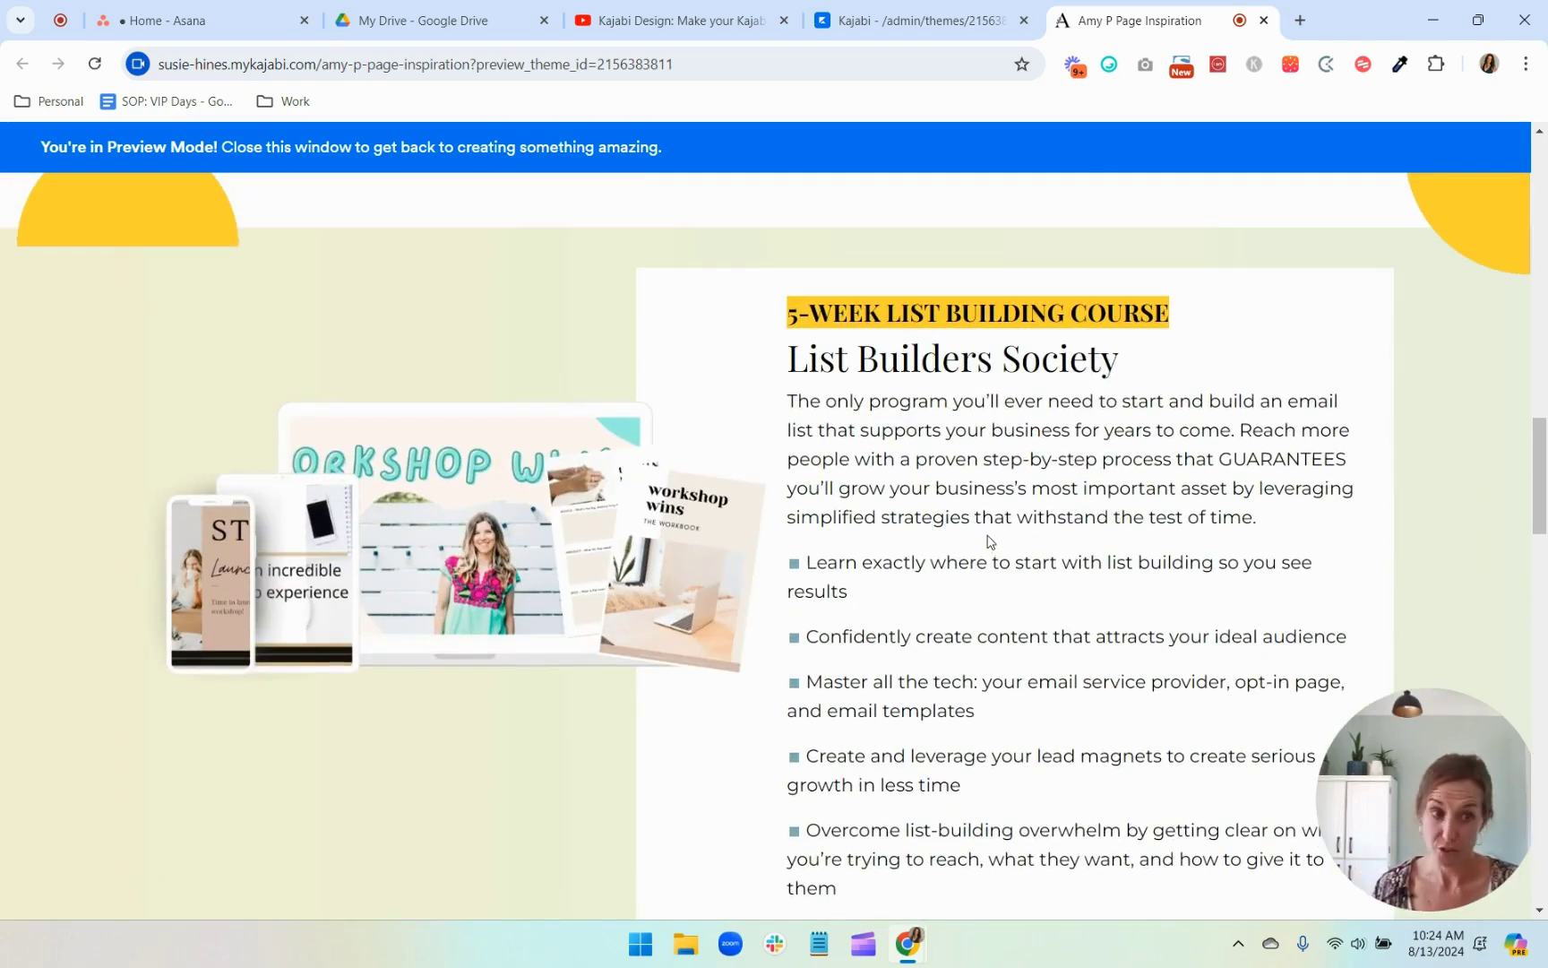
Step: Return to the Kajabi page editor's mobile view and rename the Courses section as D: Courses
left_click(893, 29)
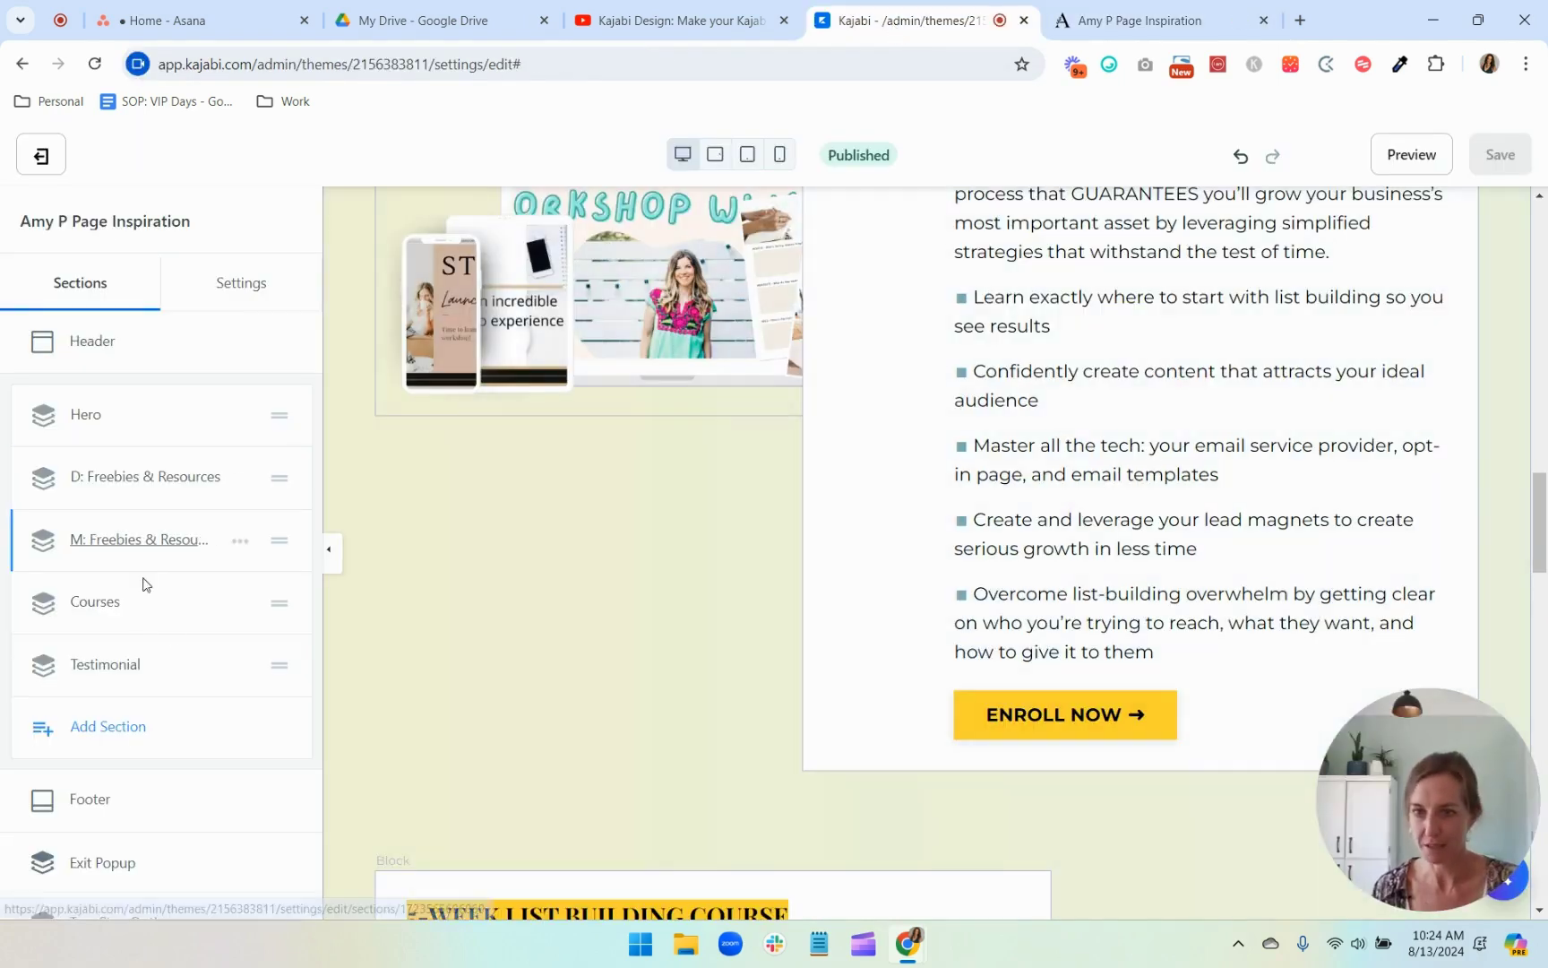
scroll(1278, 450, "up", 7)
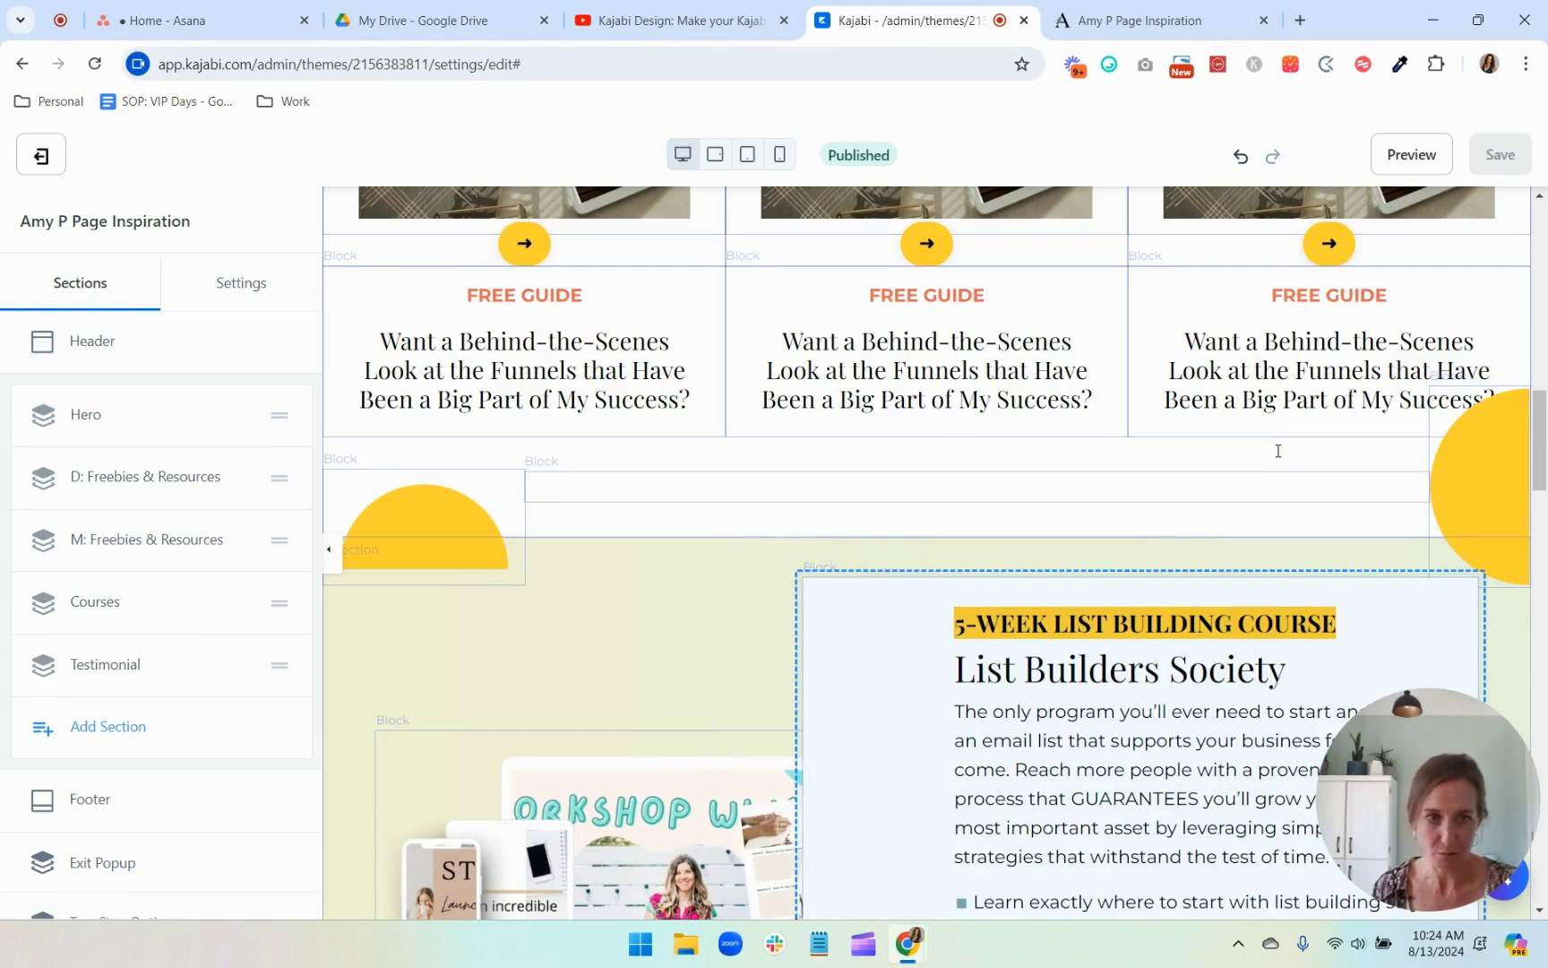
left_click(780, 154)
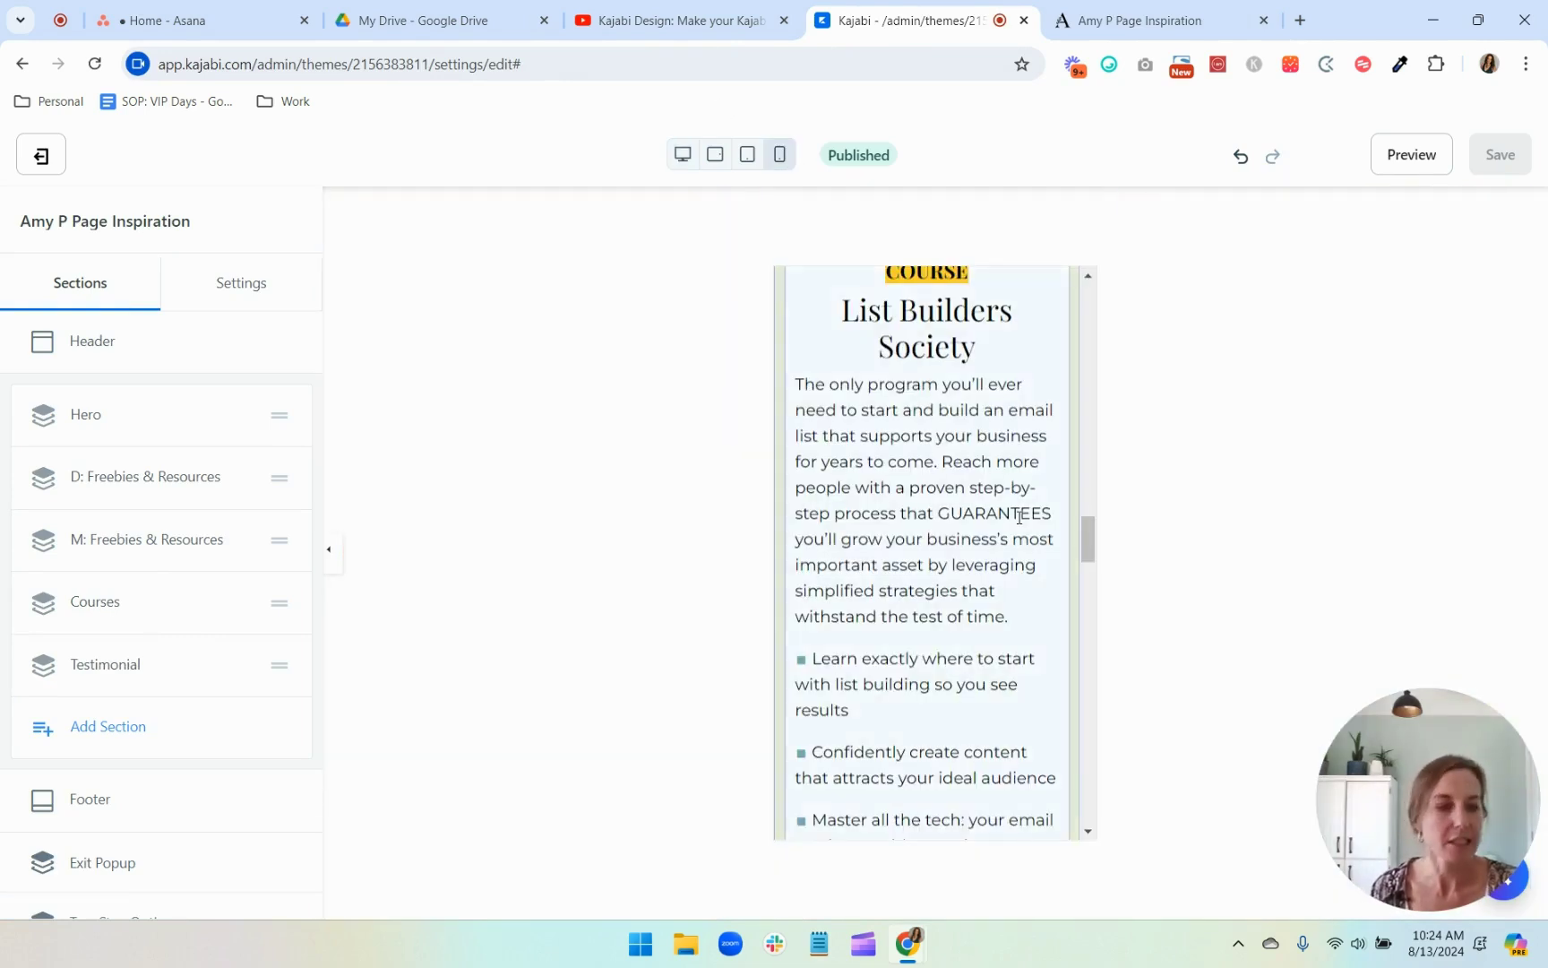
scroll(1019, 517, "down", 5)
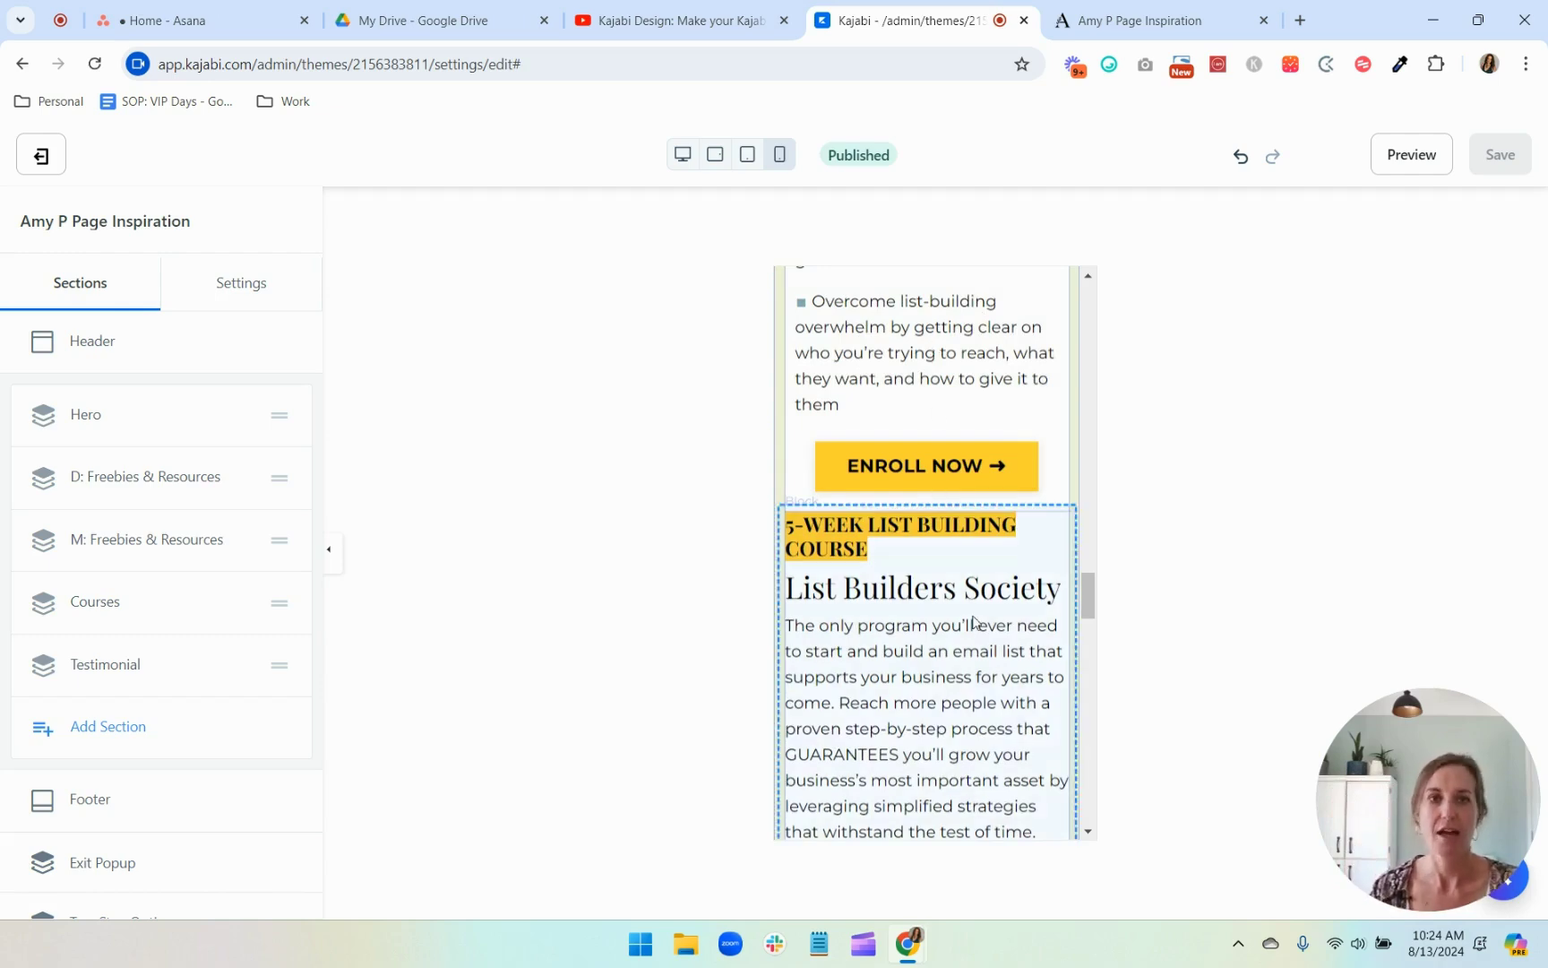
scroll(974, 616, "down", 8)
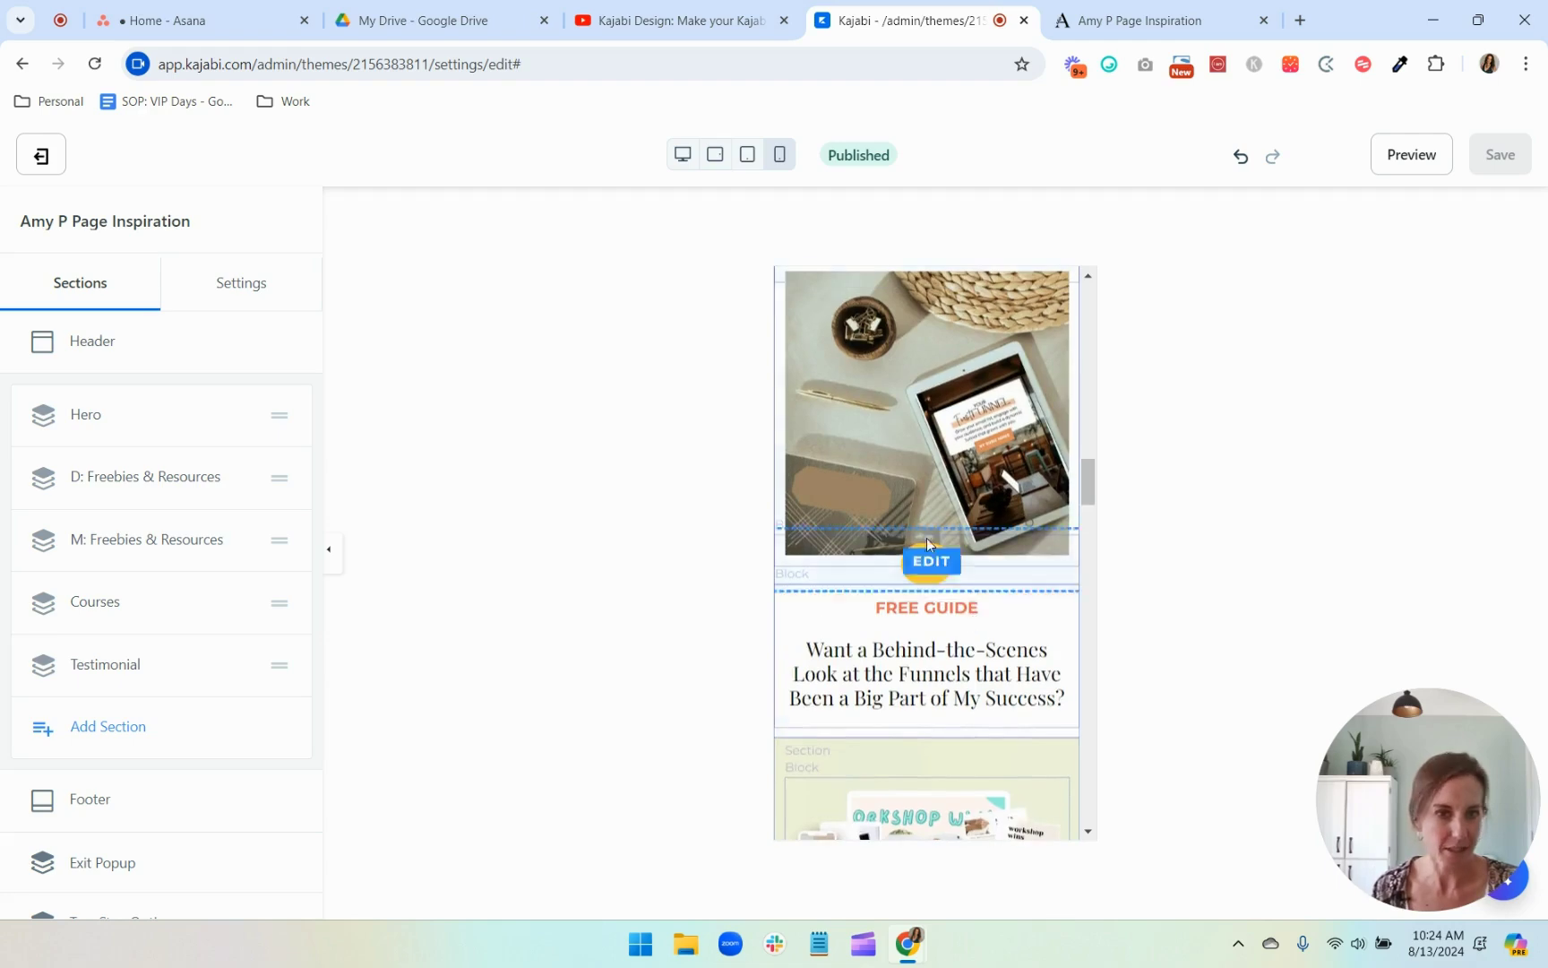
scroll(940, 618, "down", 5)
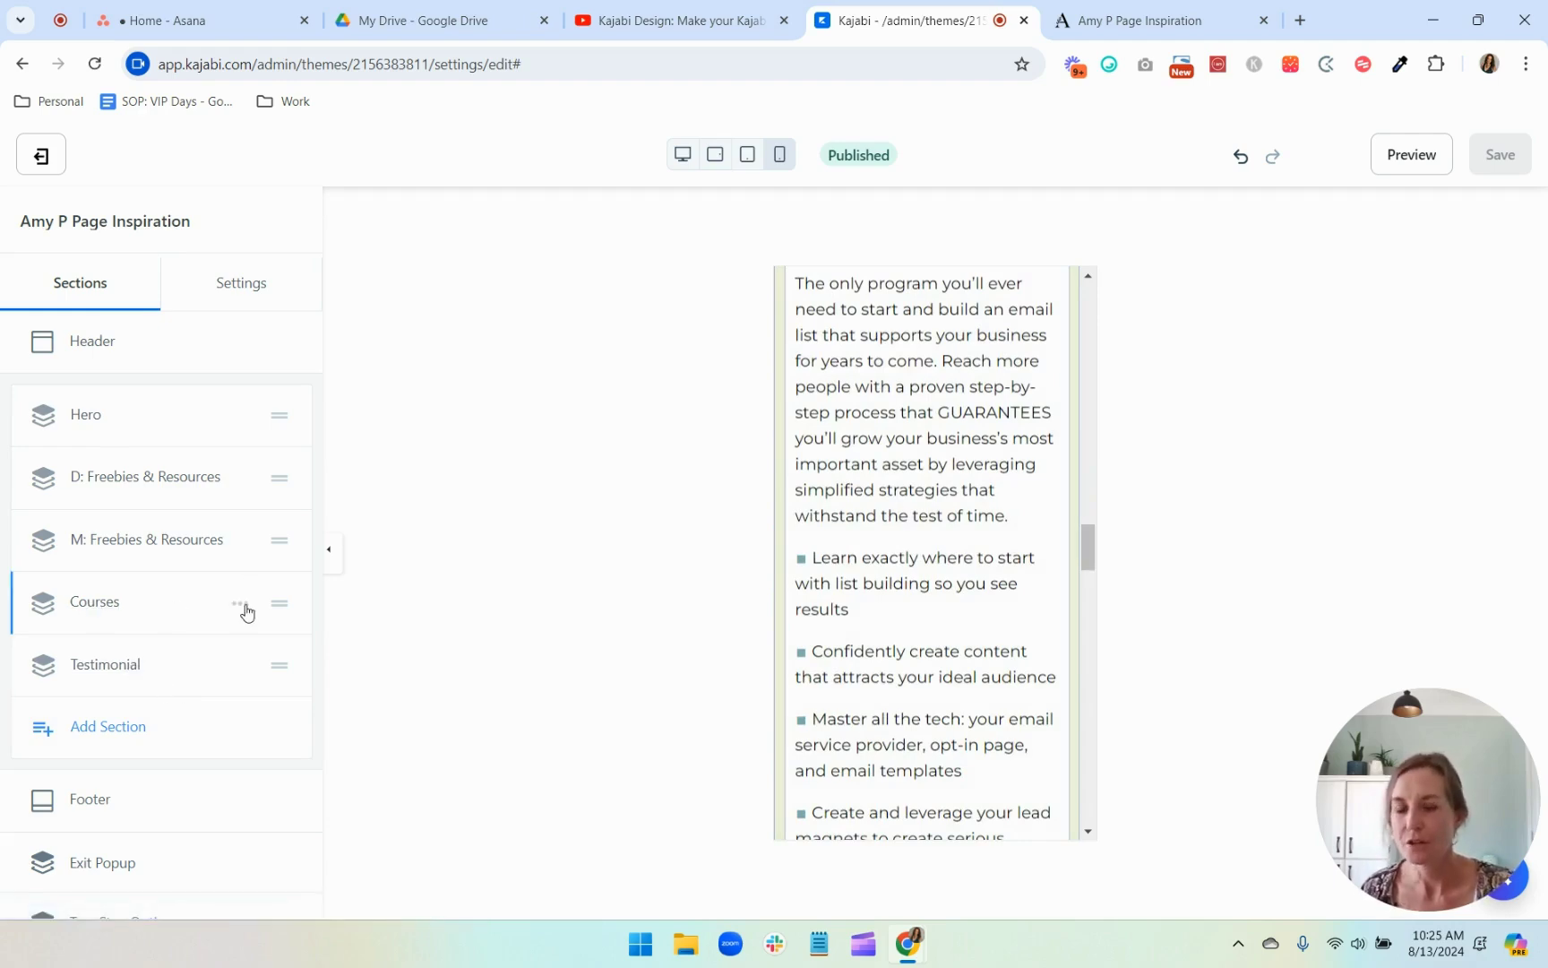
left_click(241, 603)
left_click(222, 638)
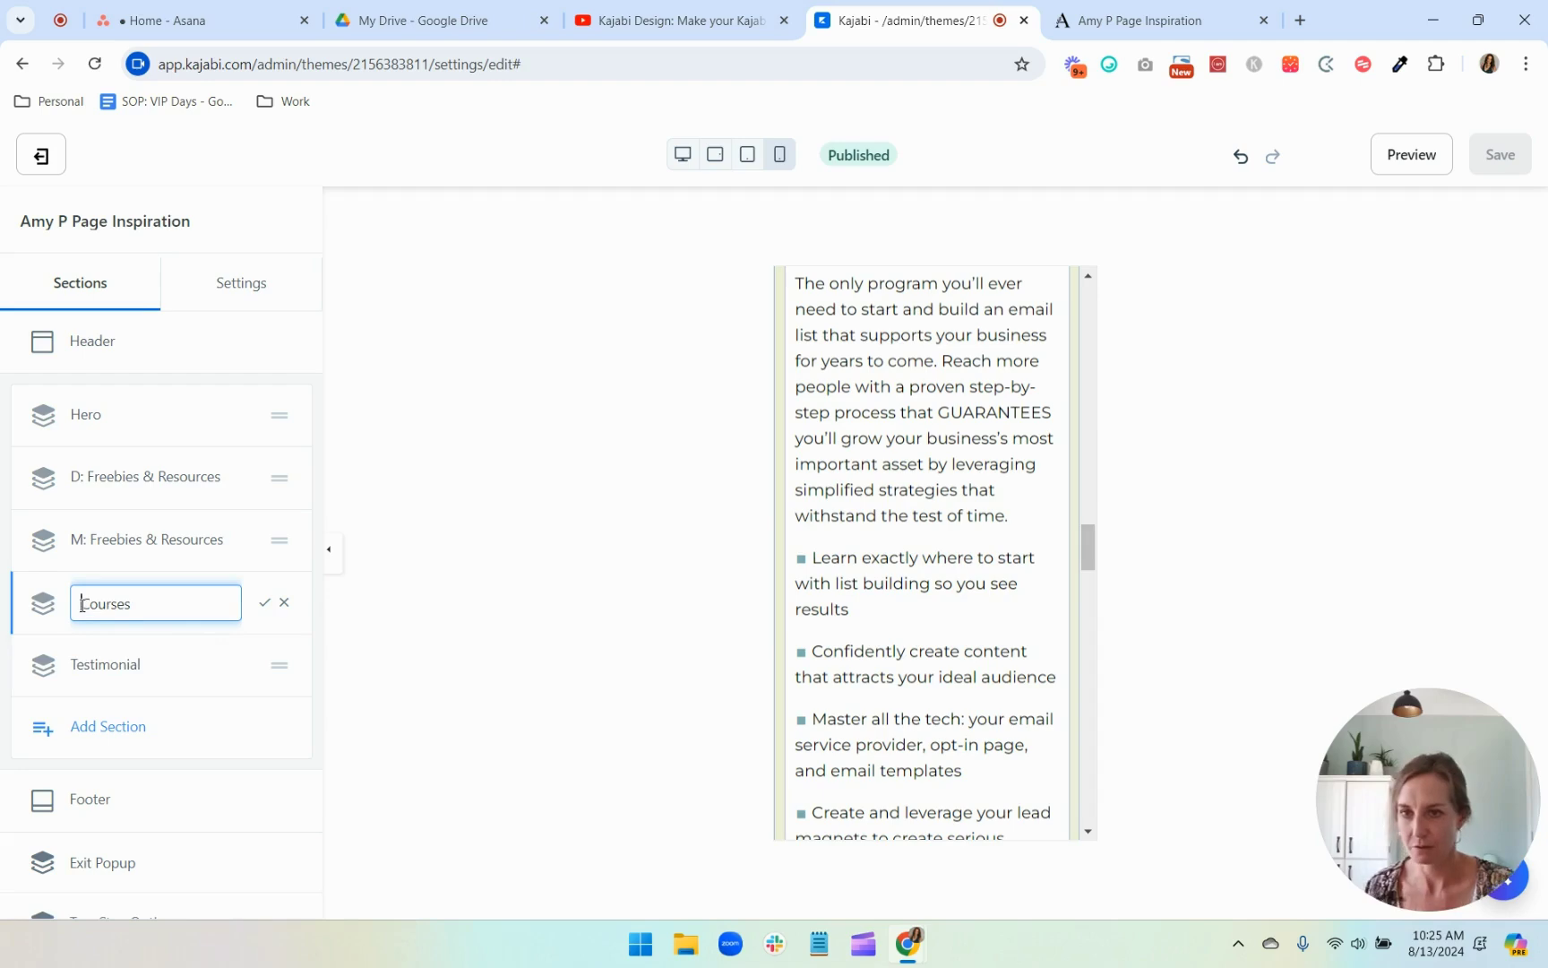
type("D:")
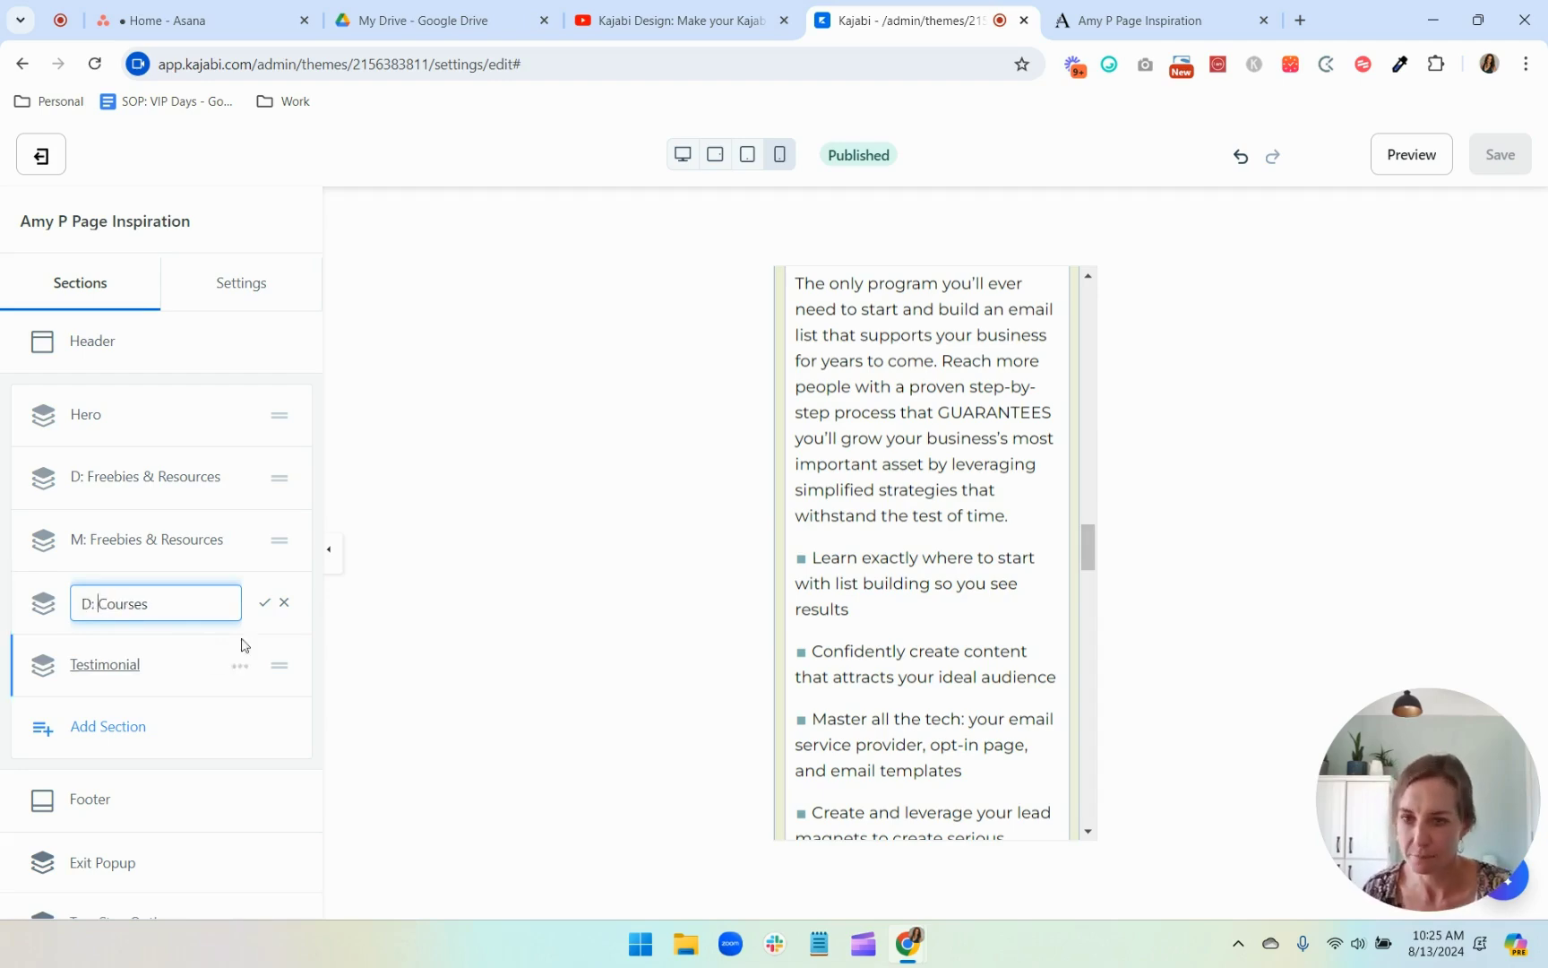
left_click(269, 603)
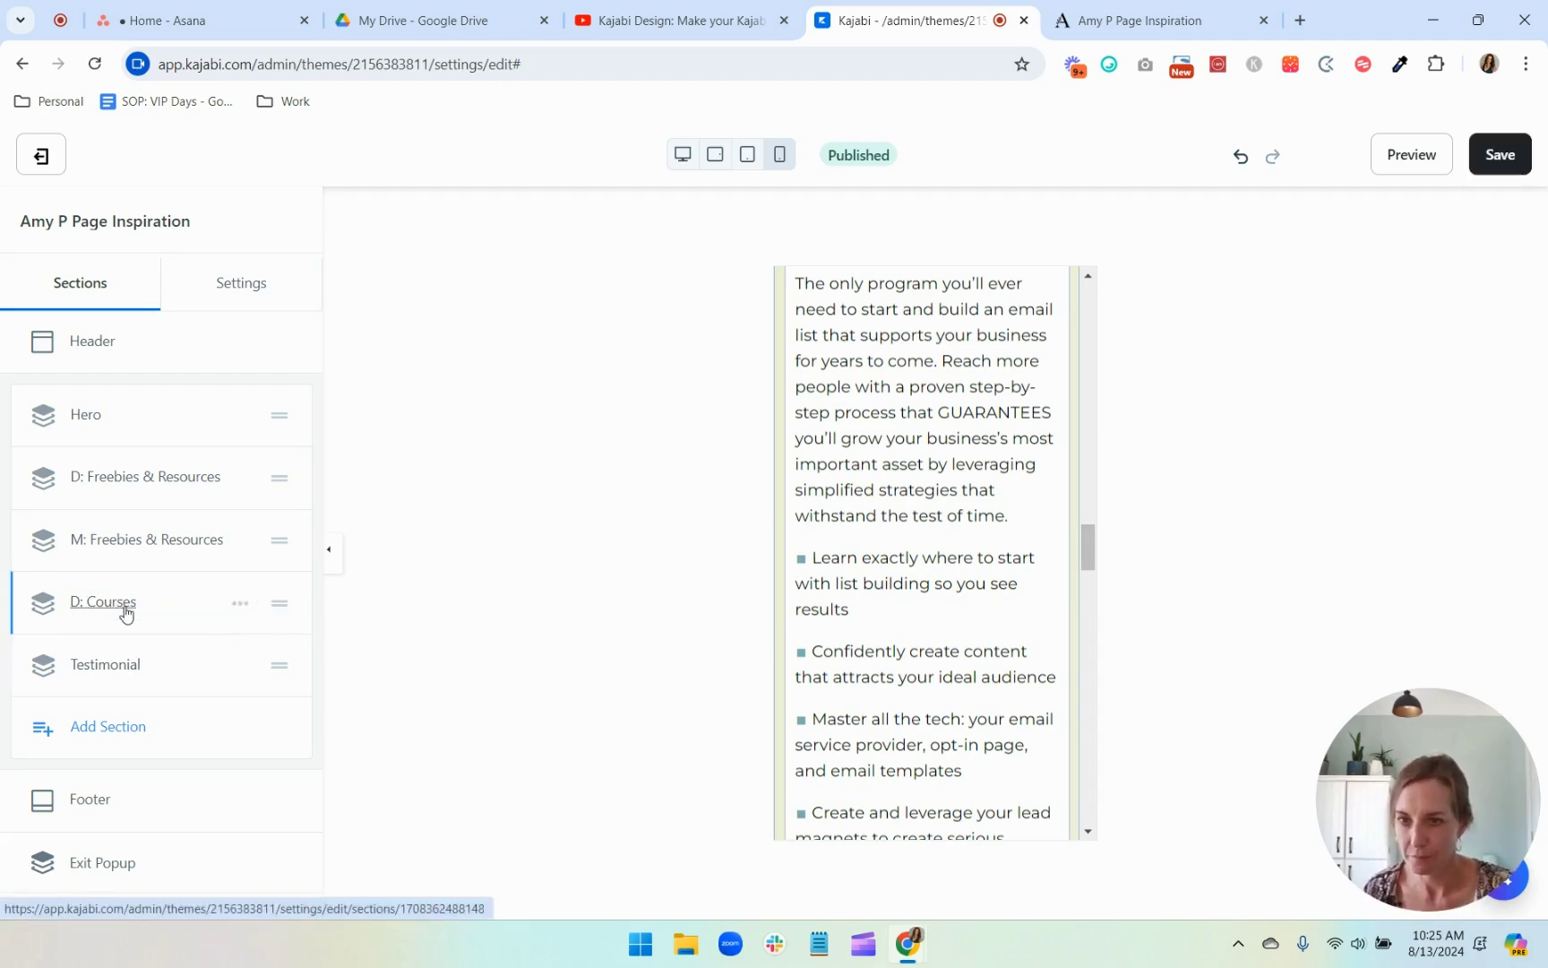
Step: Hide the D: Courses section in its mobile layout and return to the section list
left_click(125, 610)
scroll(162, 592, "down", 2)
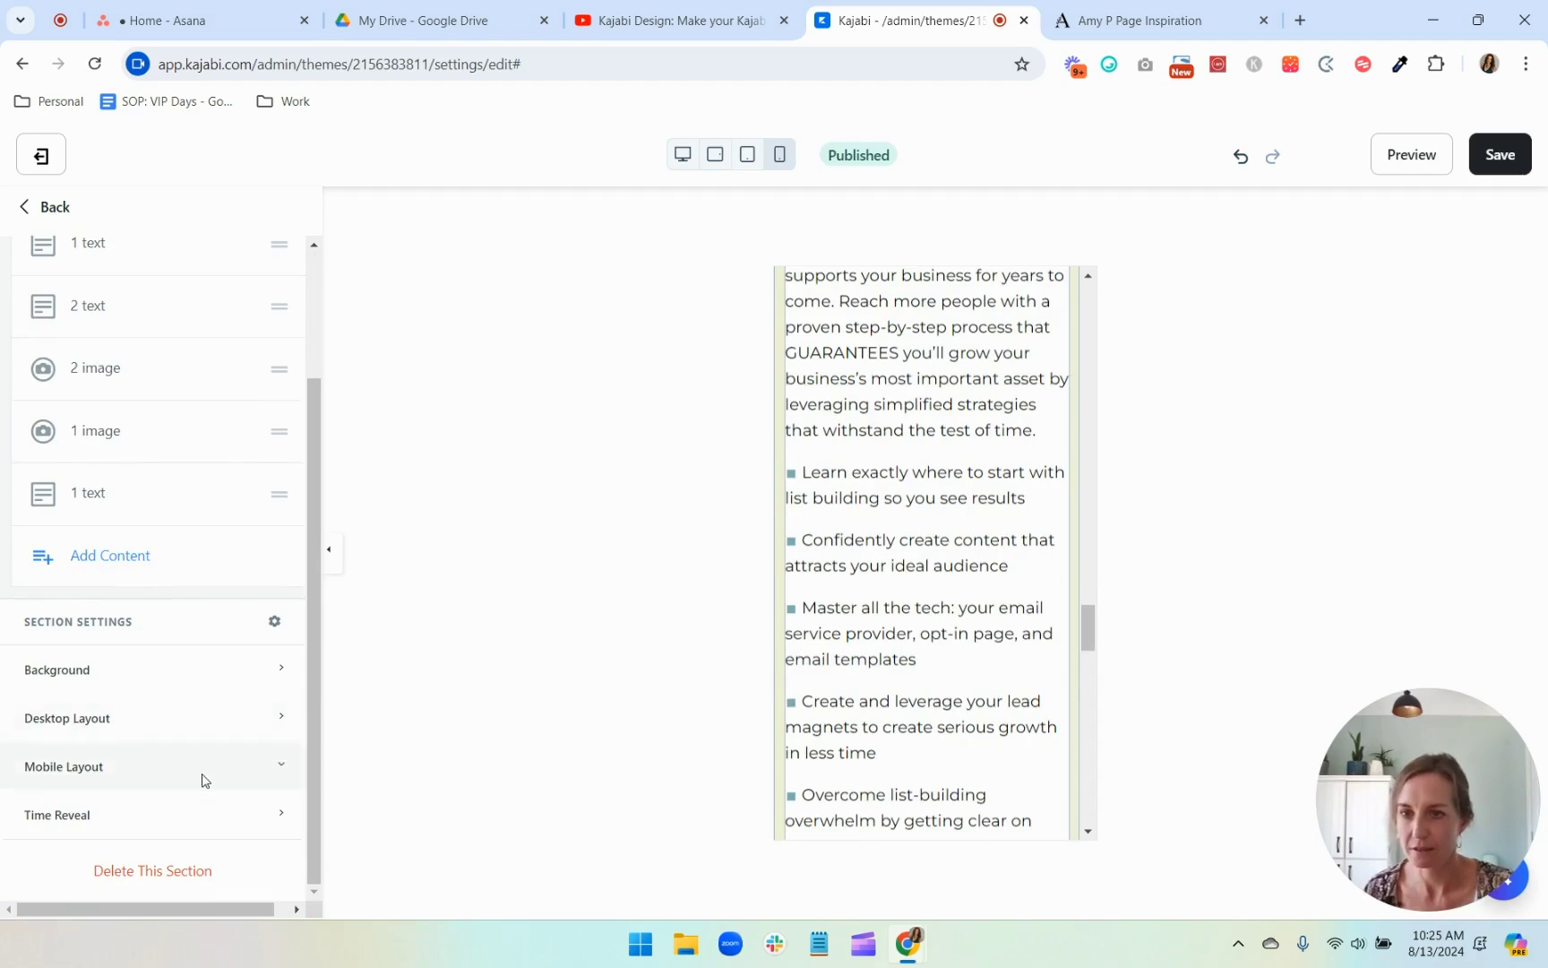
scroll(204, 781, "down", 3)
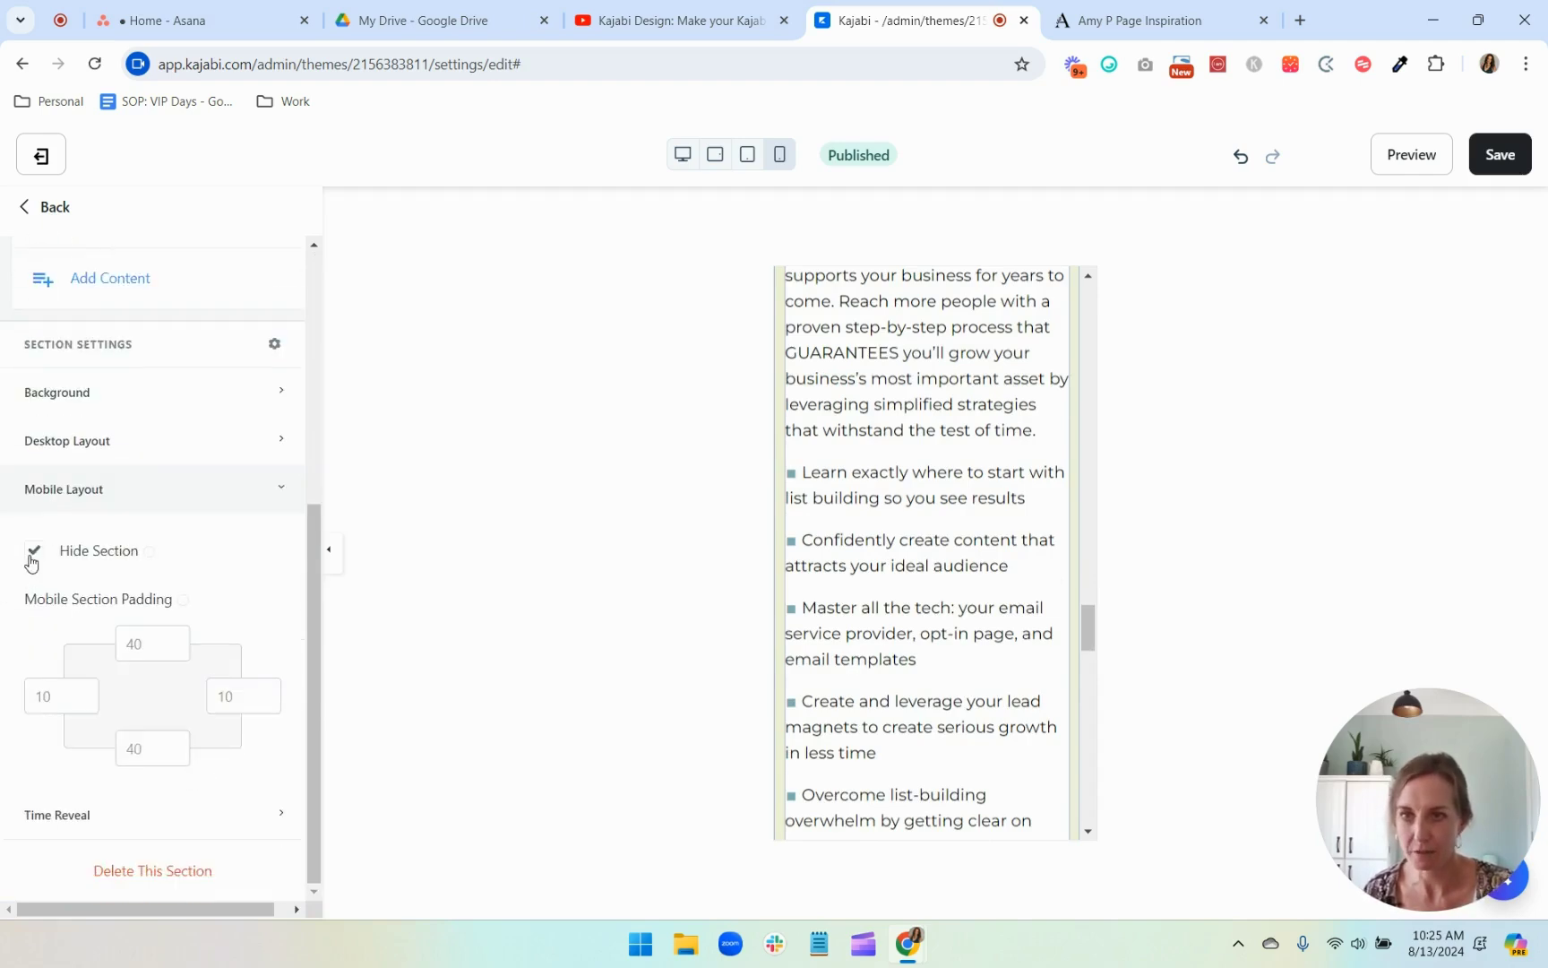
left_click(232, 491)
scroll(233, 520, "up", 3)
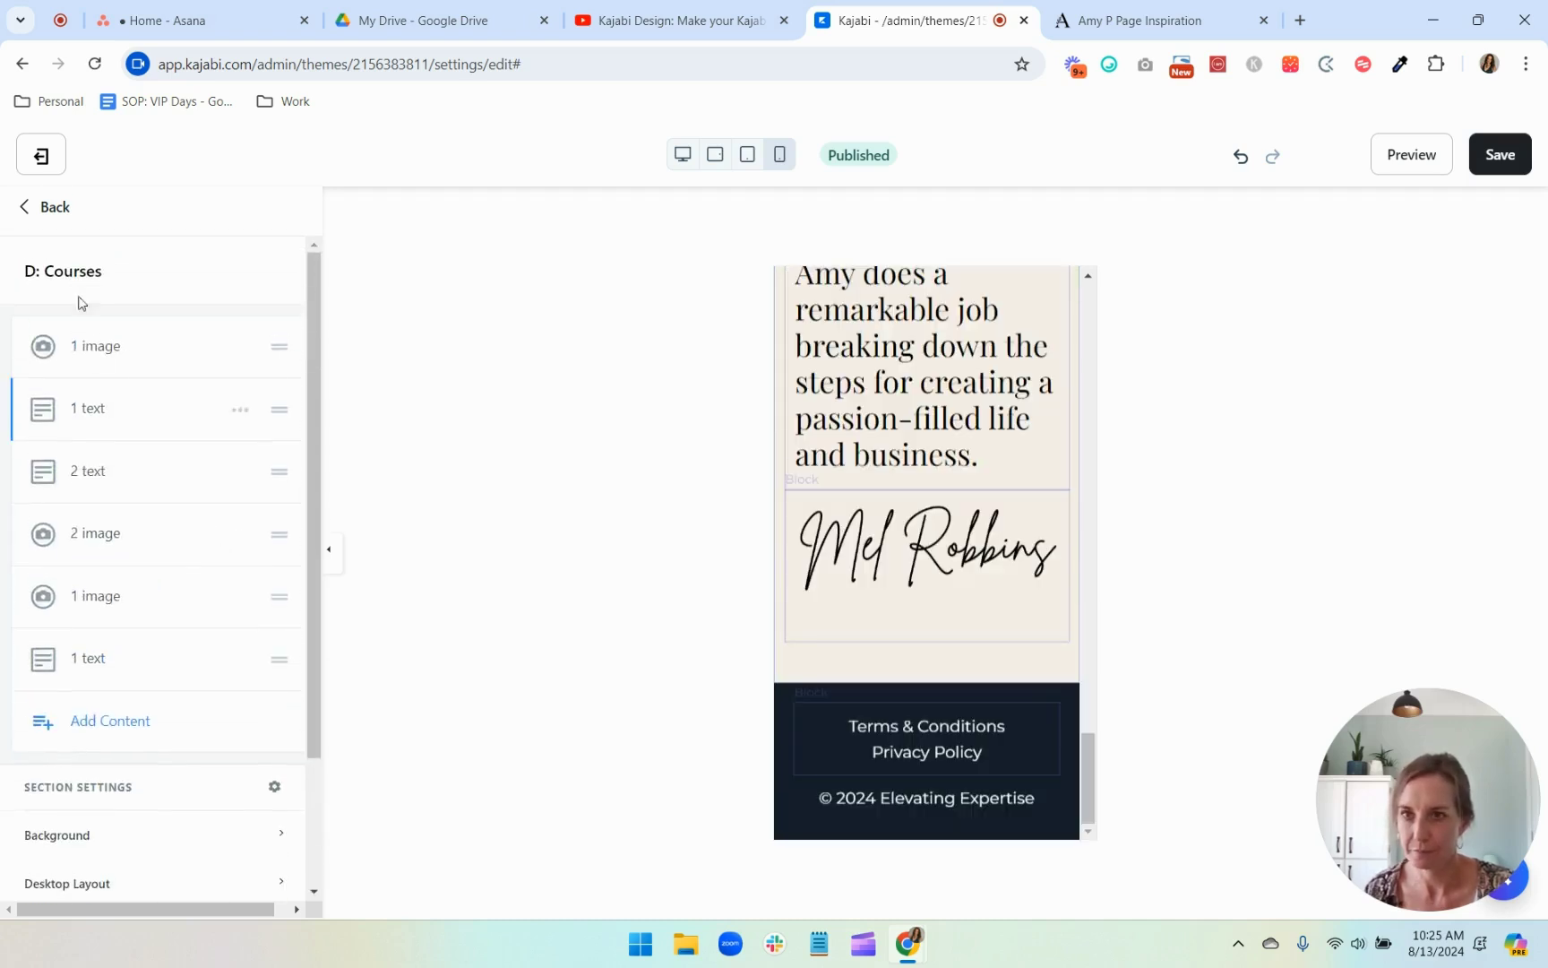
left_click(50, 207)
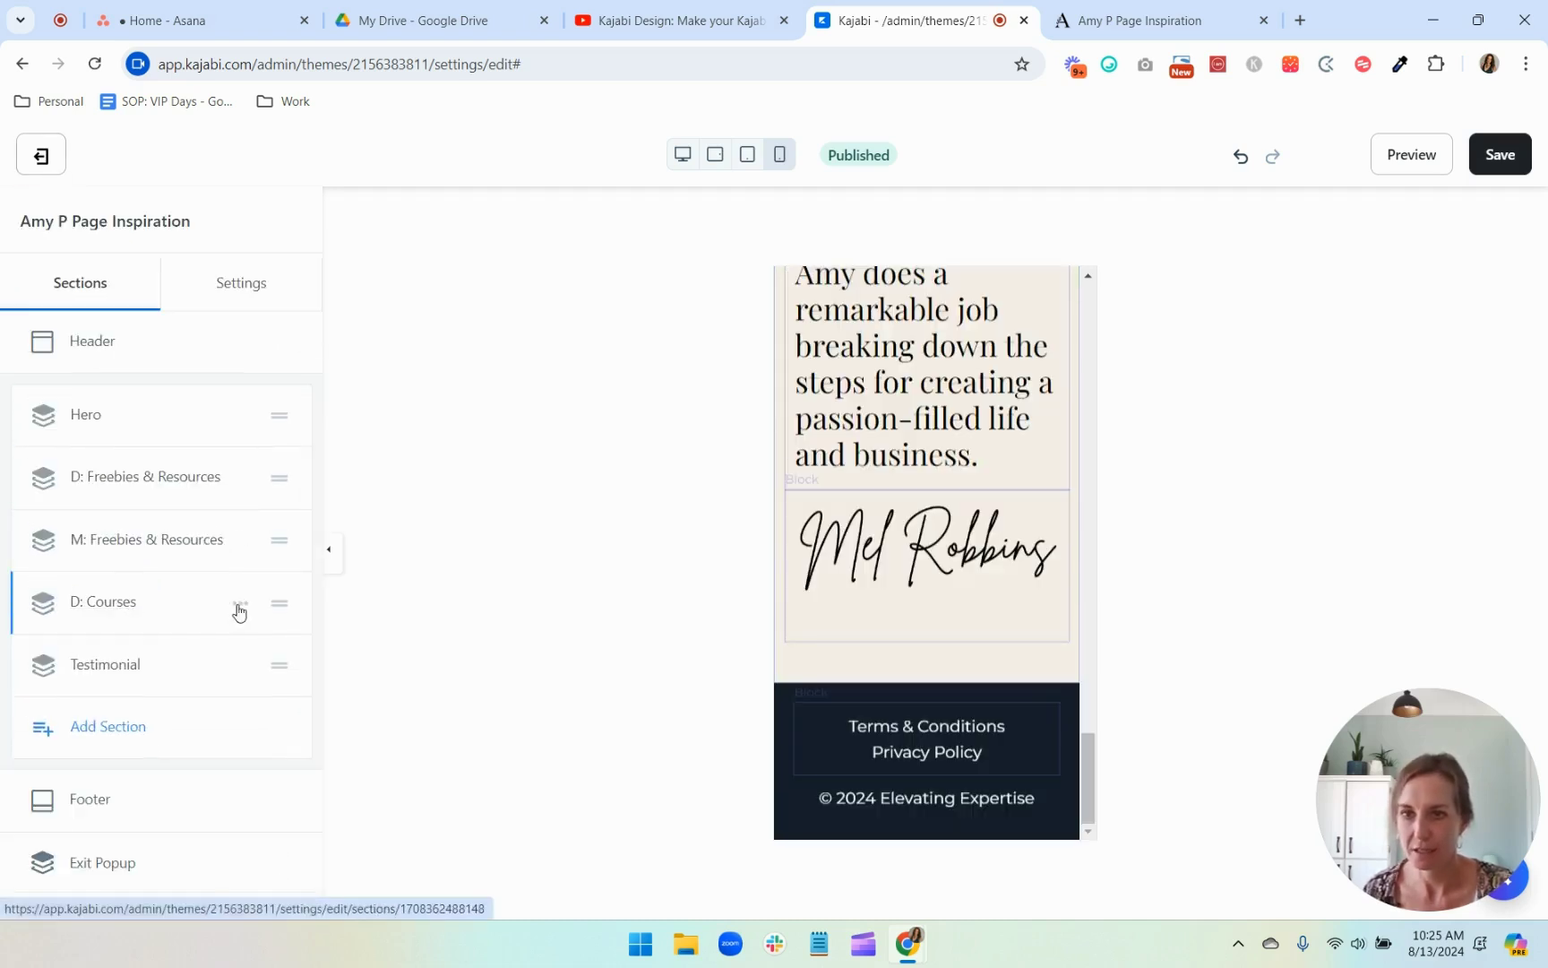
Step: Duplicate the D: Courses section and rename the copy as M: Courses
left_click(240, 606)
left_click(221, 679)
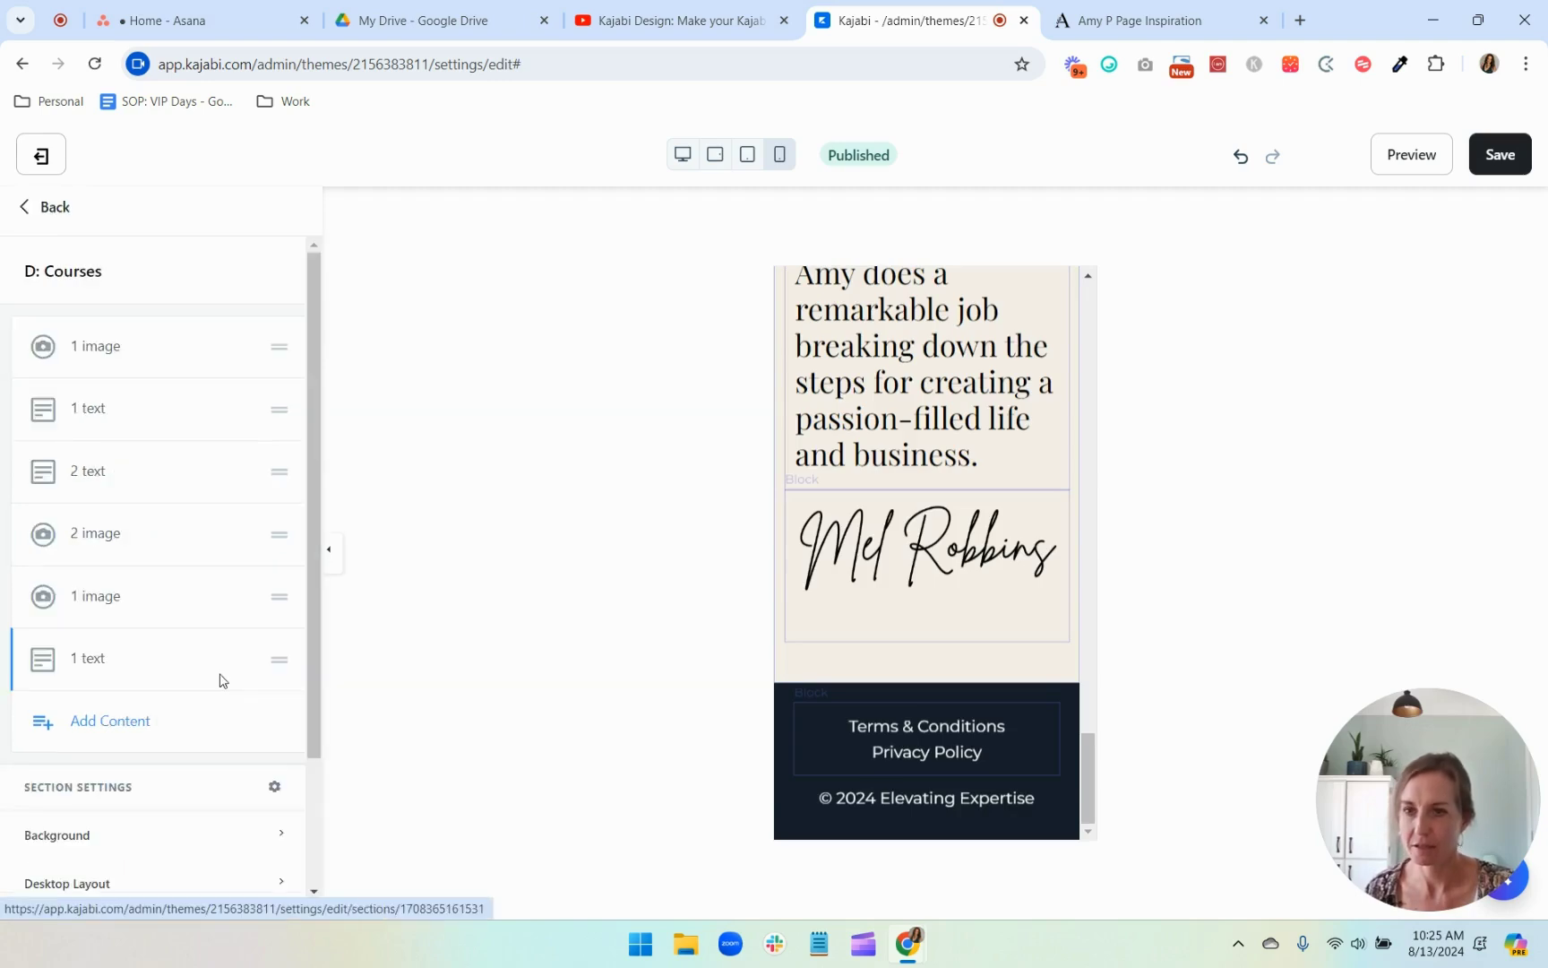
left_click(50, 207)
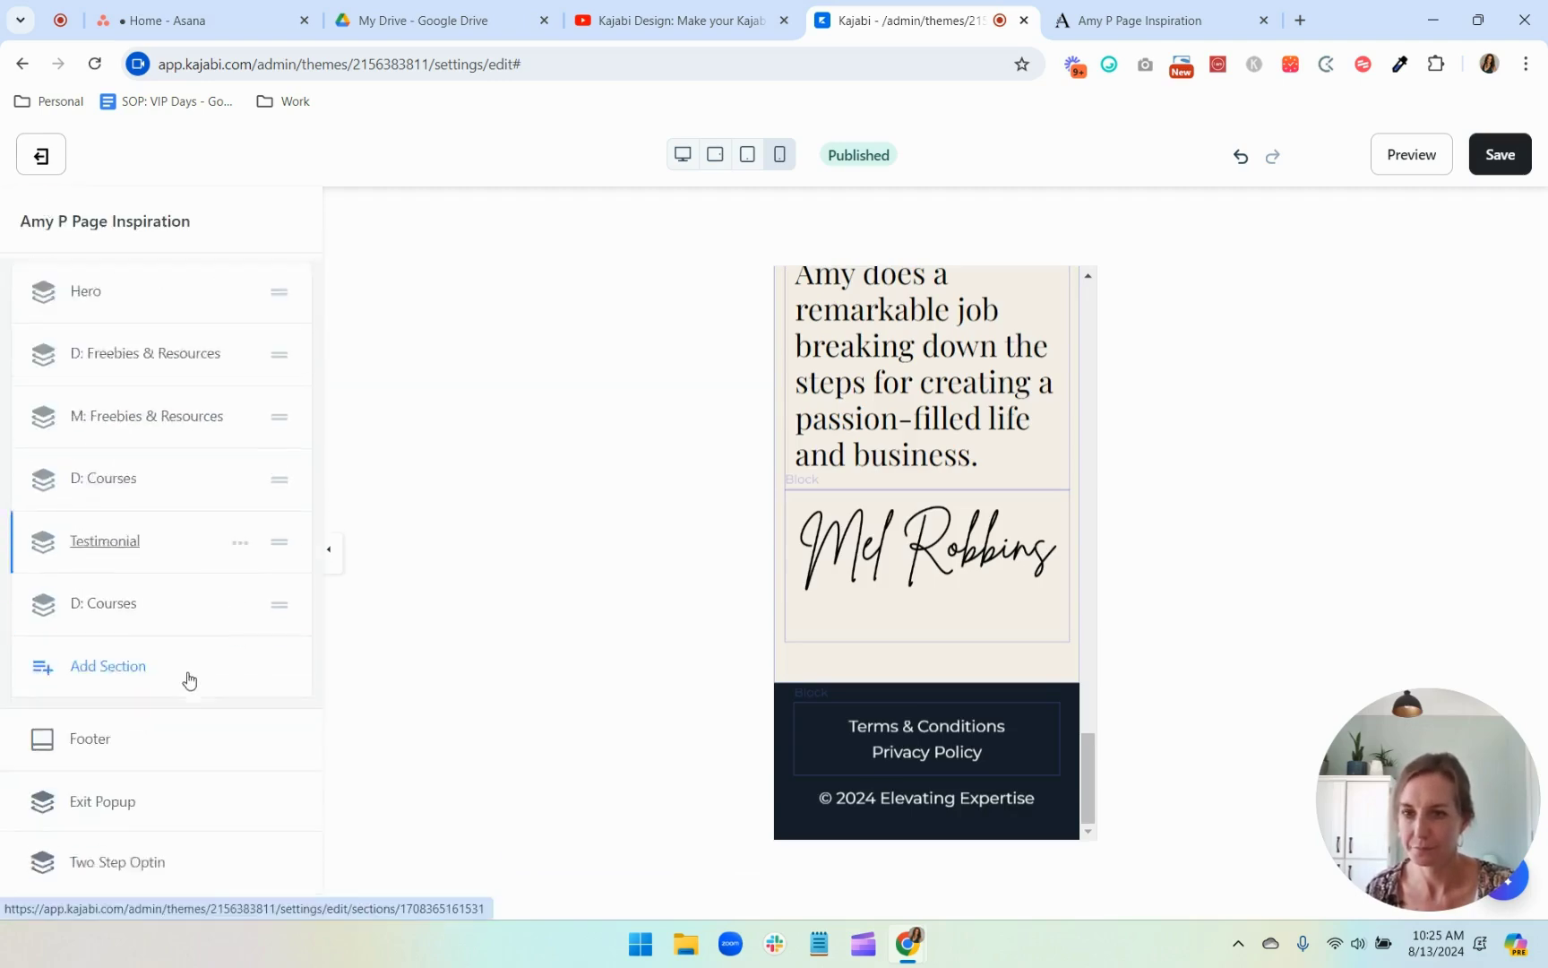
scroll(189, 680, "down", 1)
left_click(237, 513)
left_click(231, 543)
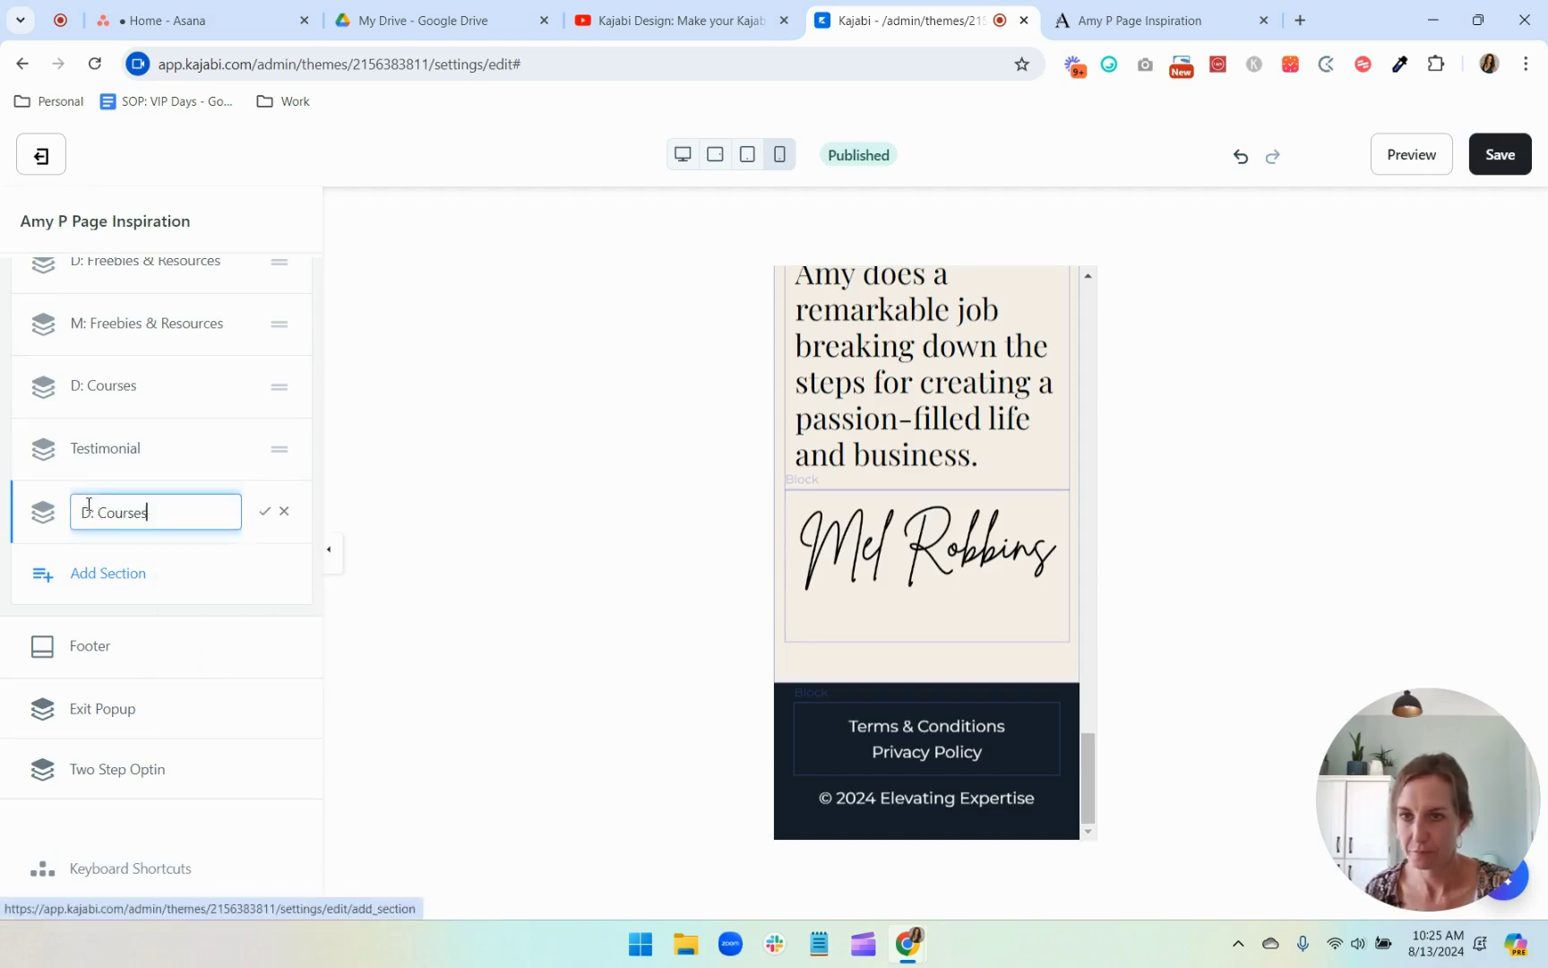
left_click(85, 504)
key("Delete")
type("M")
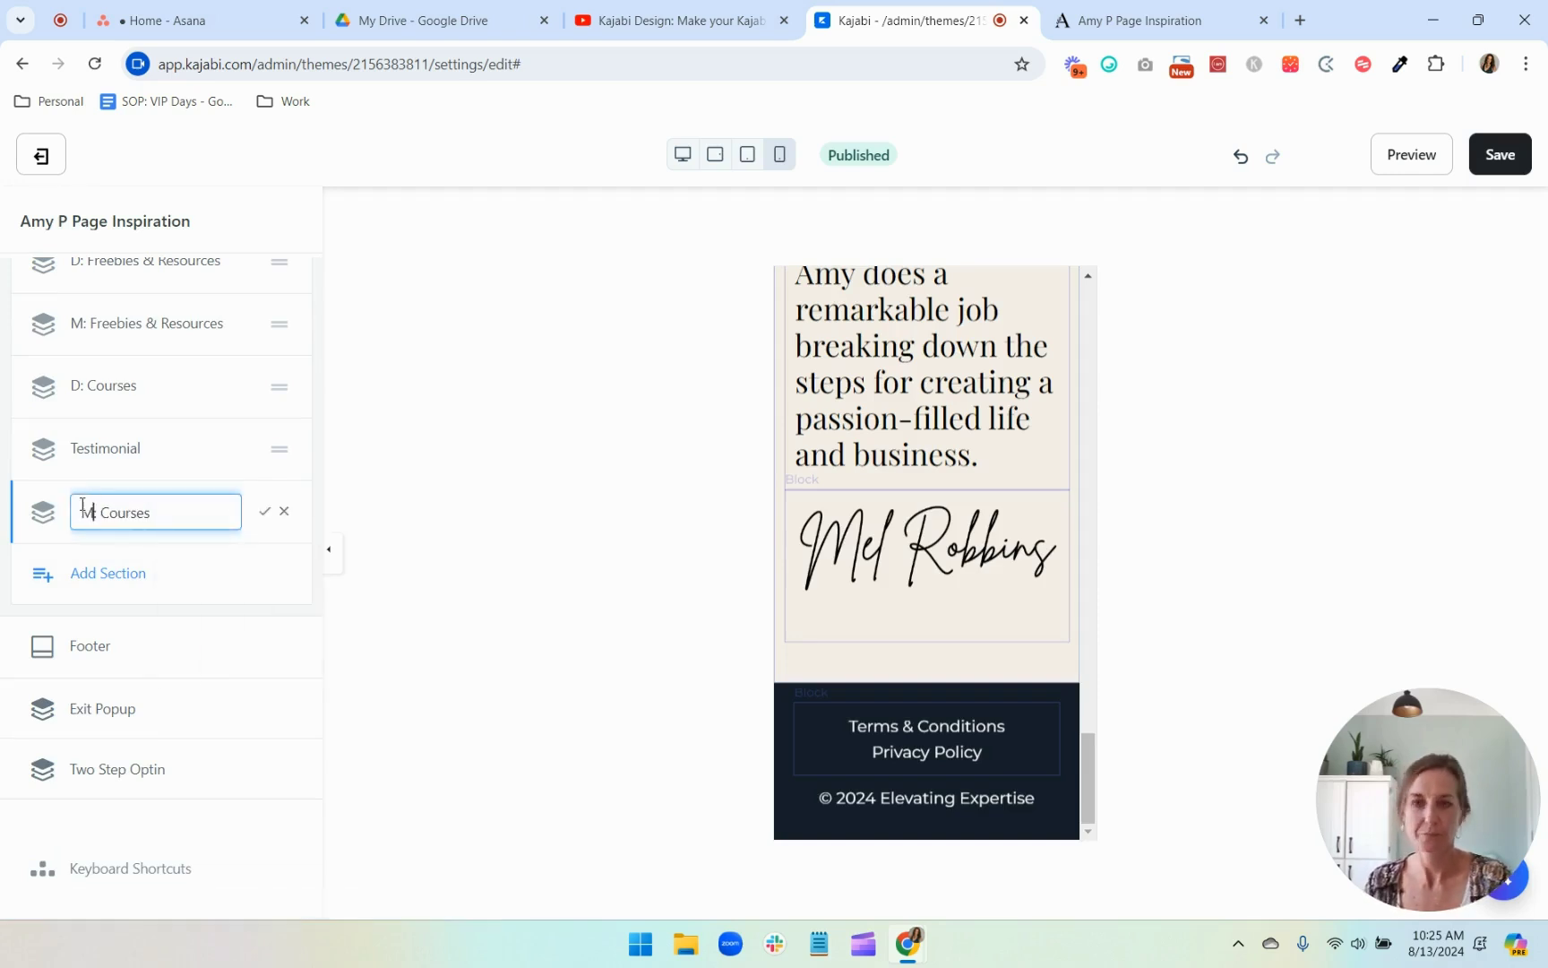
left_click(265, 511)
Step: Hide the M: Courses section in its desktop layout
left_click(119, 517)
scroll(135, 519, "down", 2)
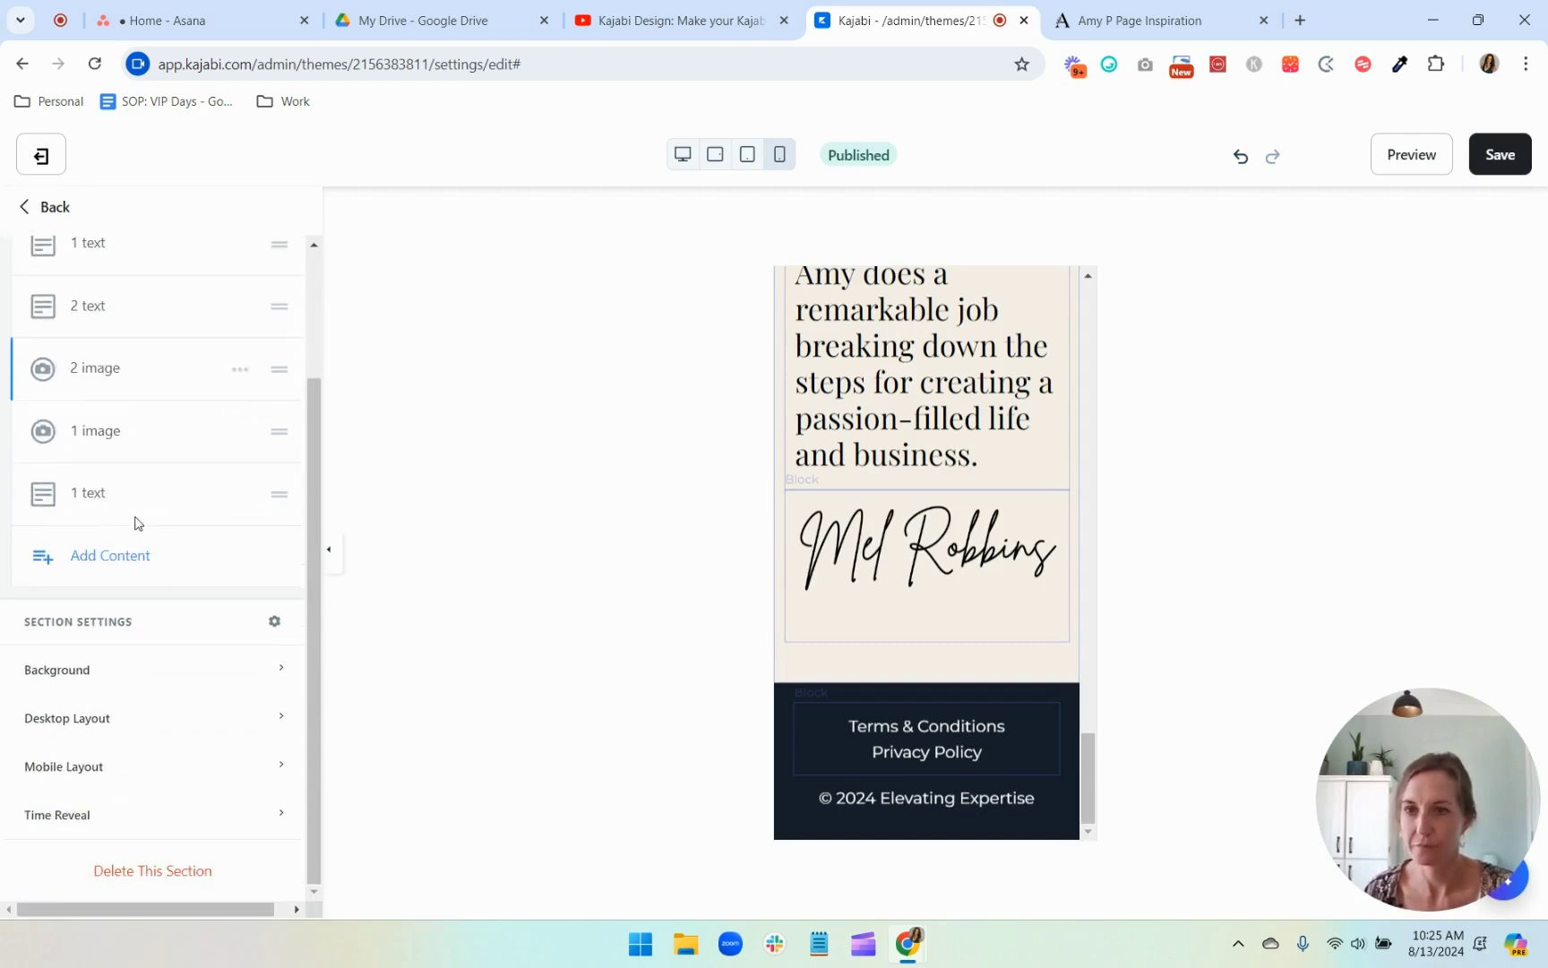
left_click(150, 727)
scroll(13, 483, "down", 5)
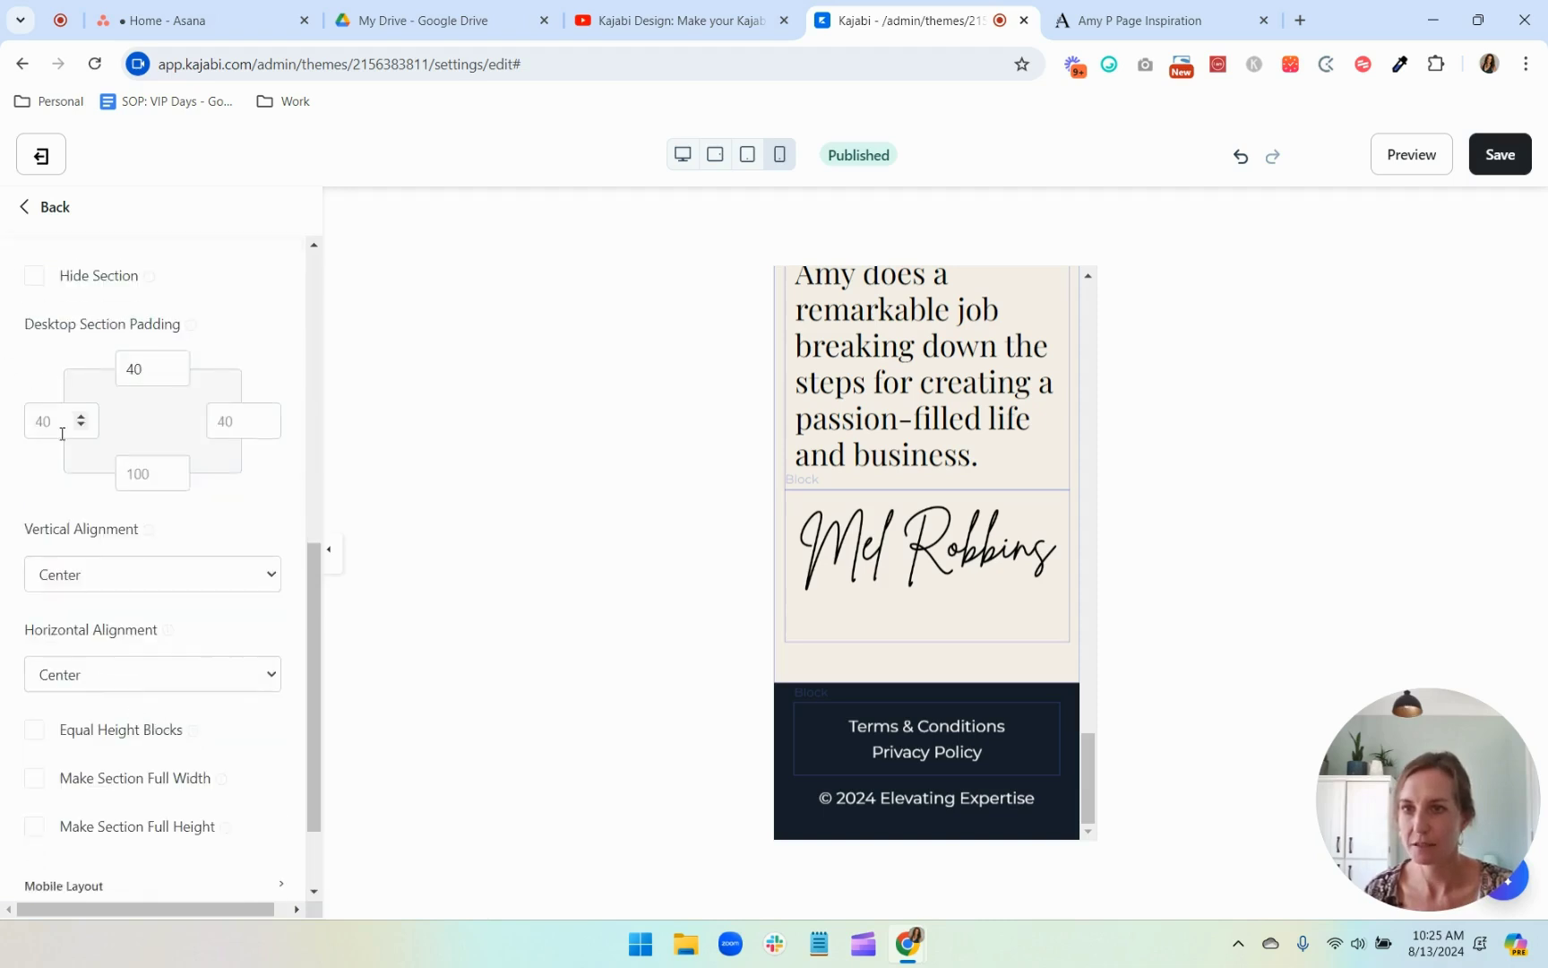
scroll(36, 489, "up", 2)
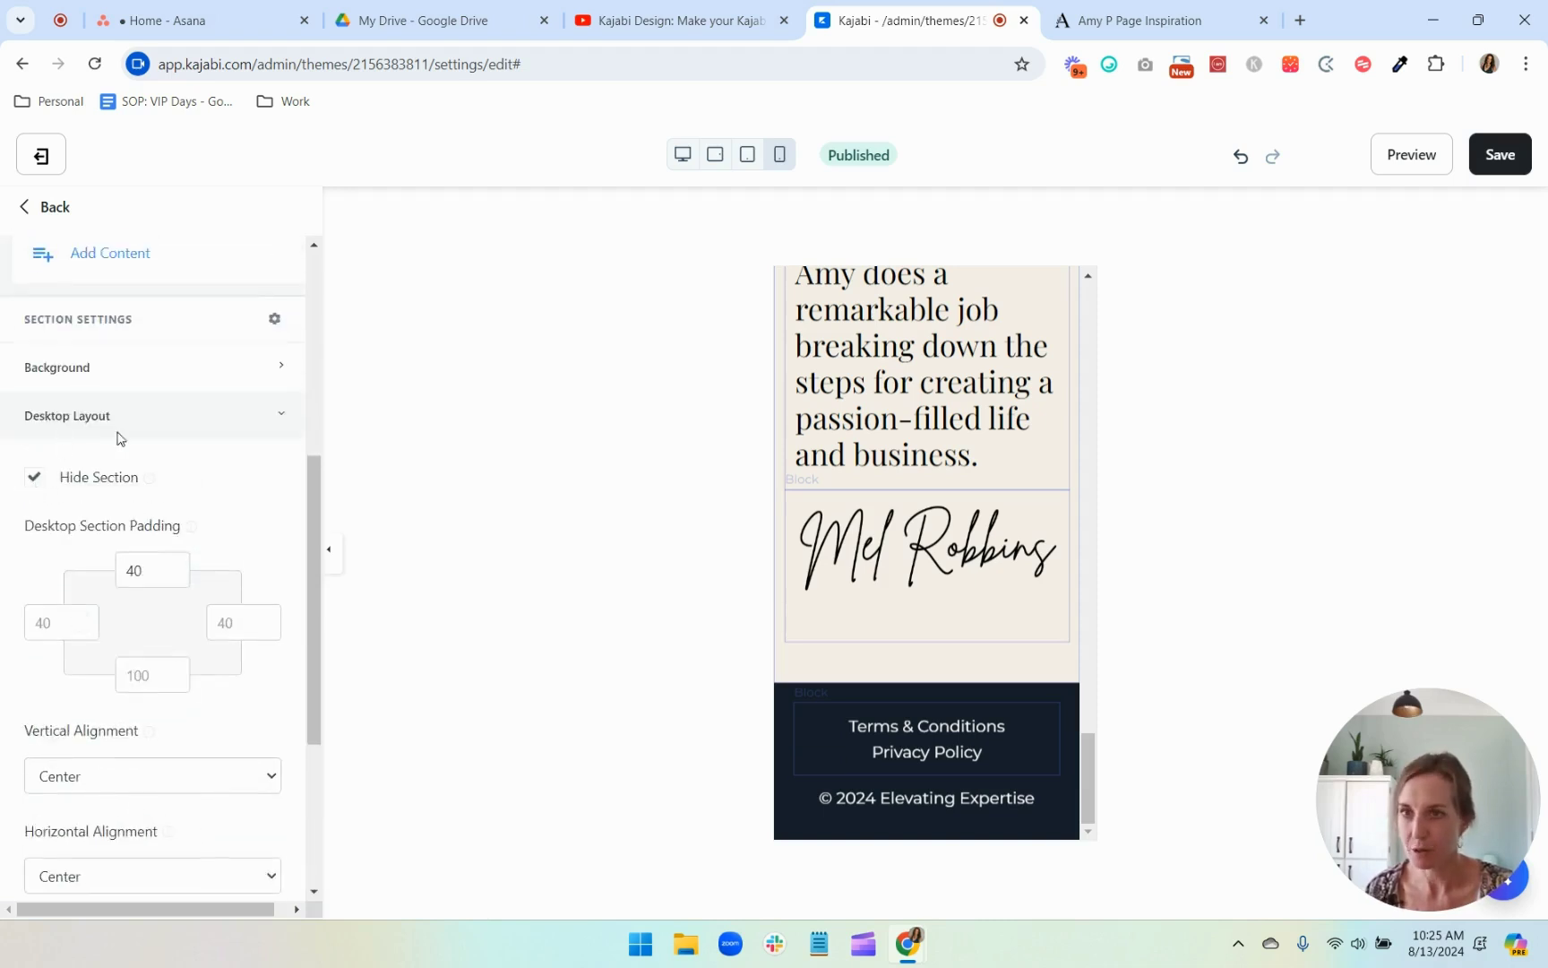
left_click(198, 422)
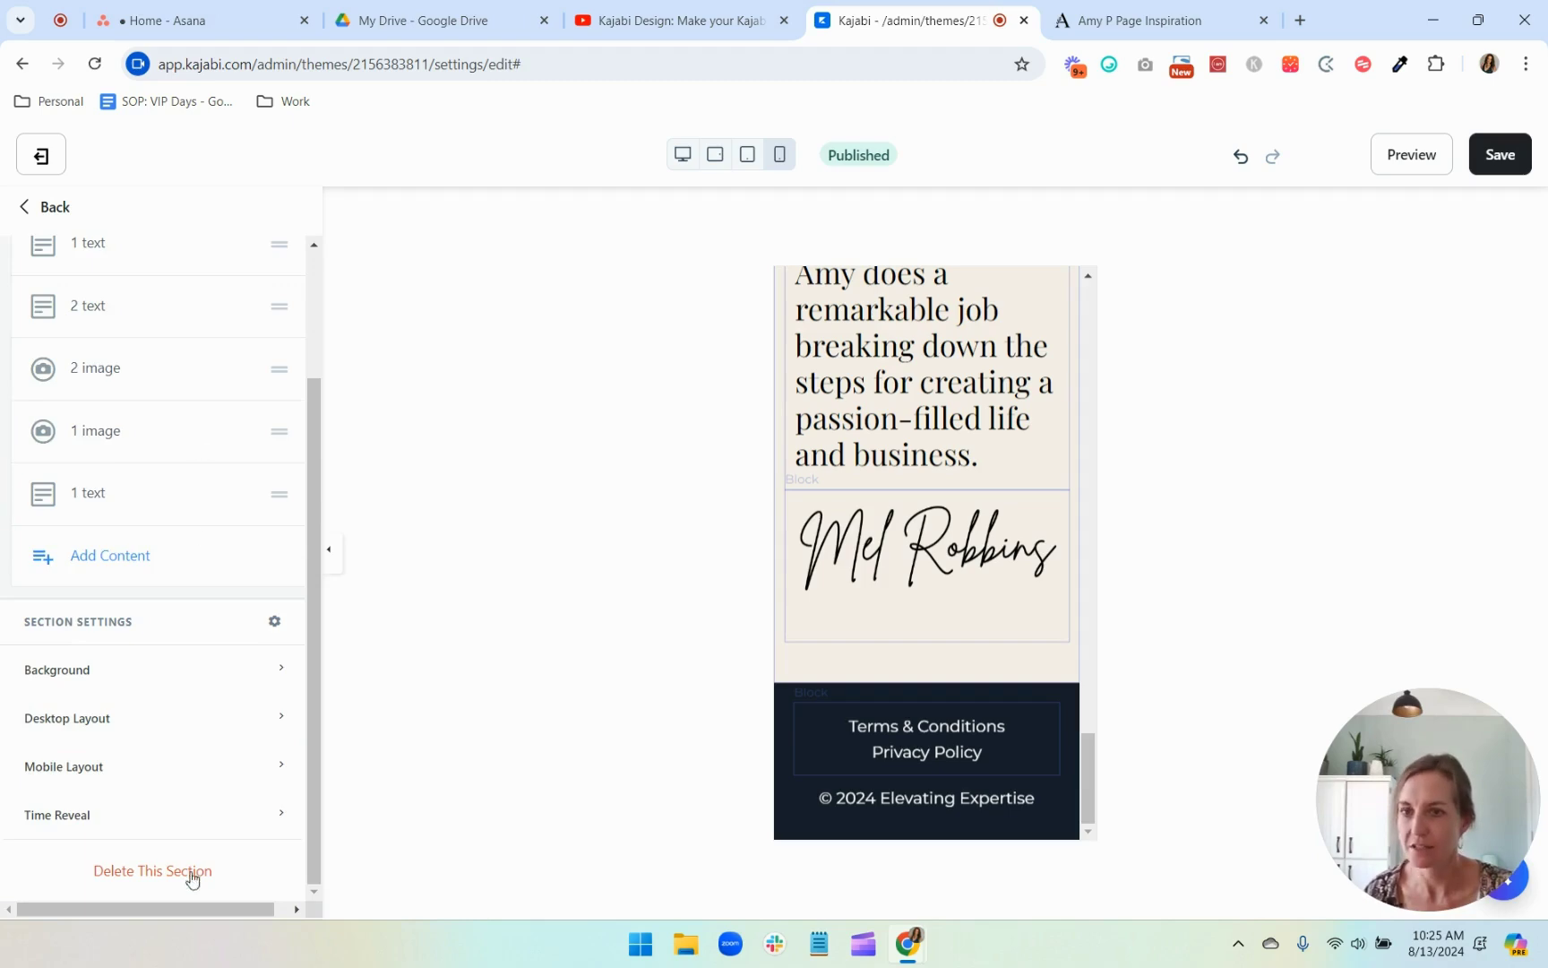
Step: Unhide the M: Courses section in its mobile layout and move it above the Testimonial section
left_click(190, 762)
scroll(189, 755, "down", 1)
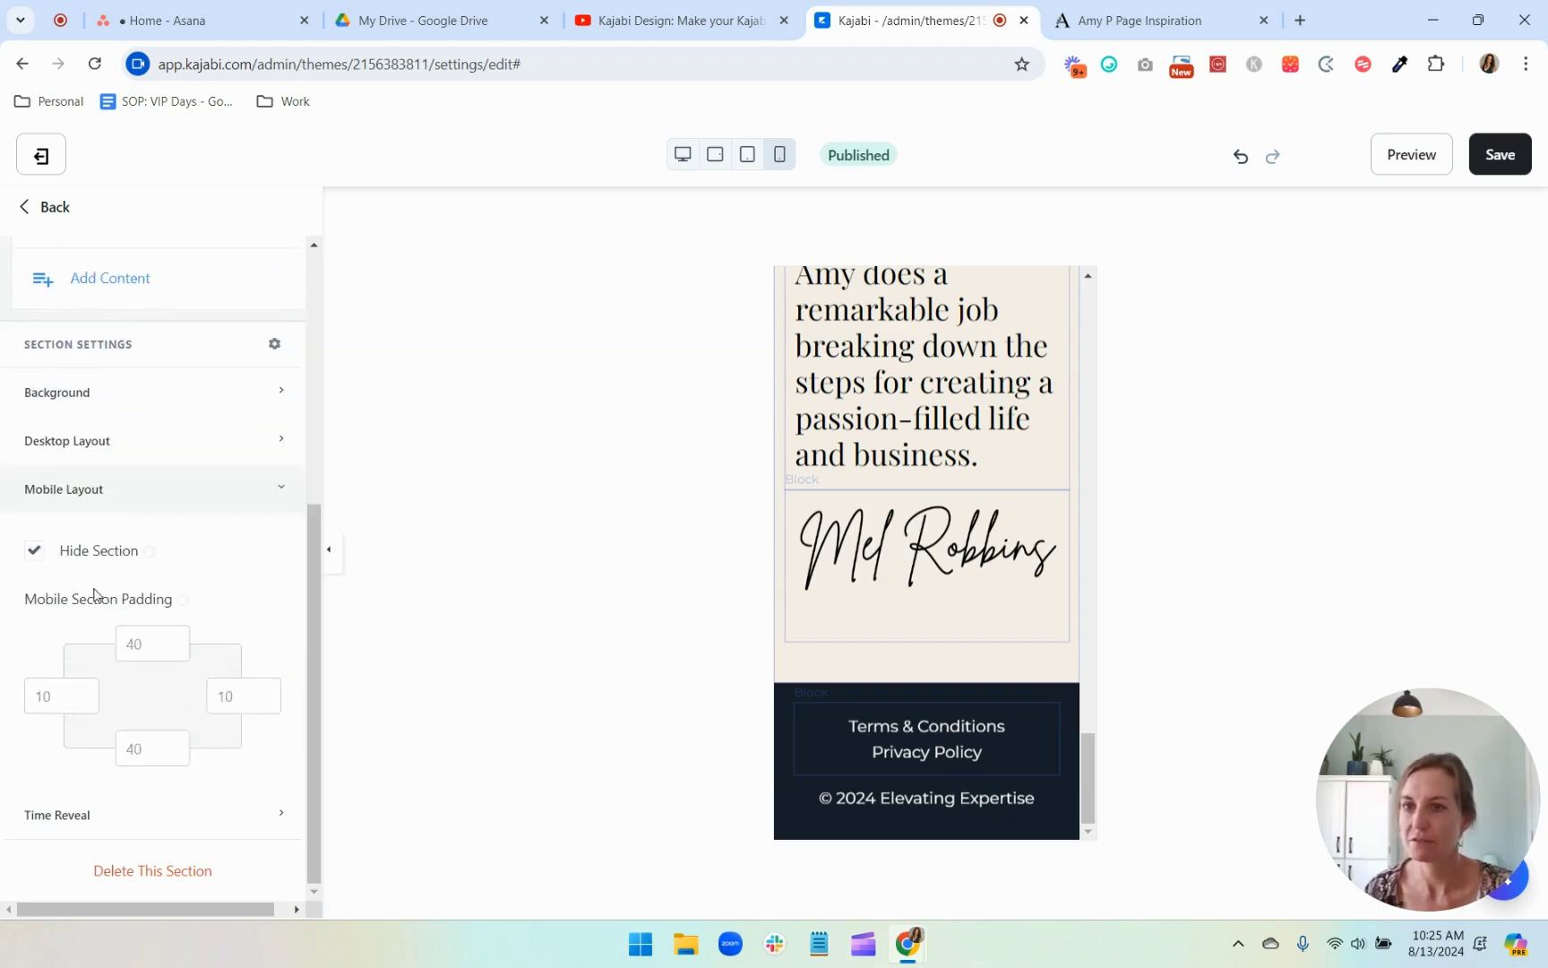
left_click(34, 550)
left_click(198, 497)
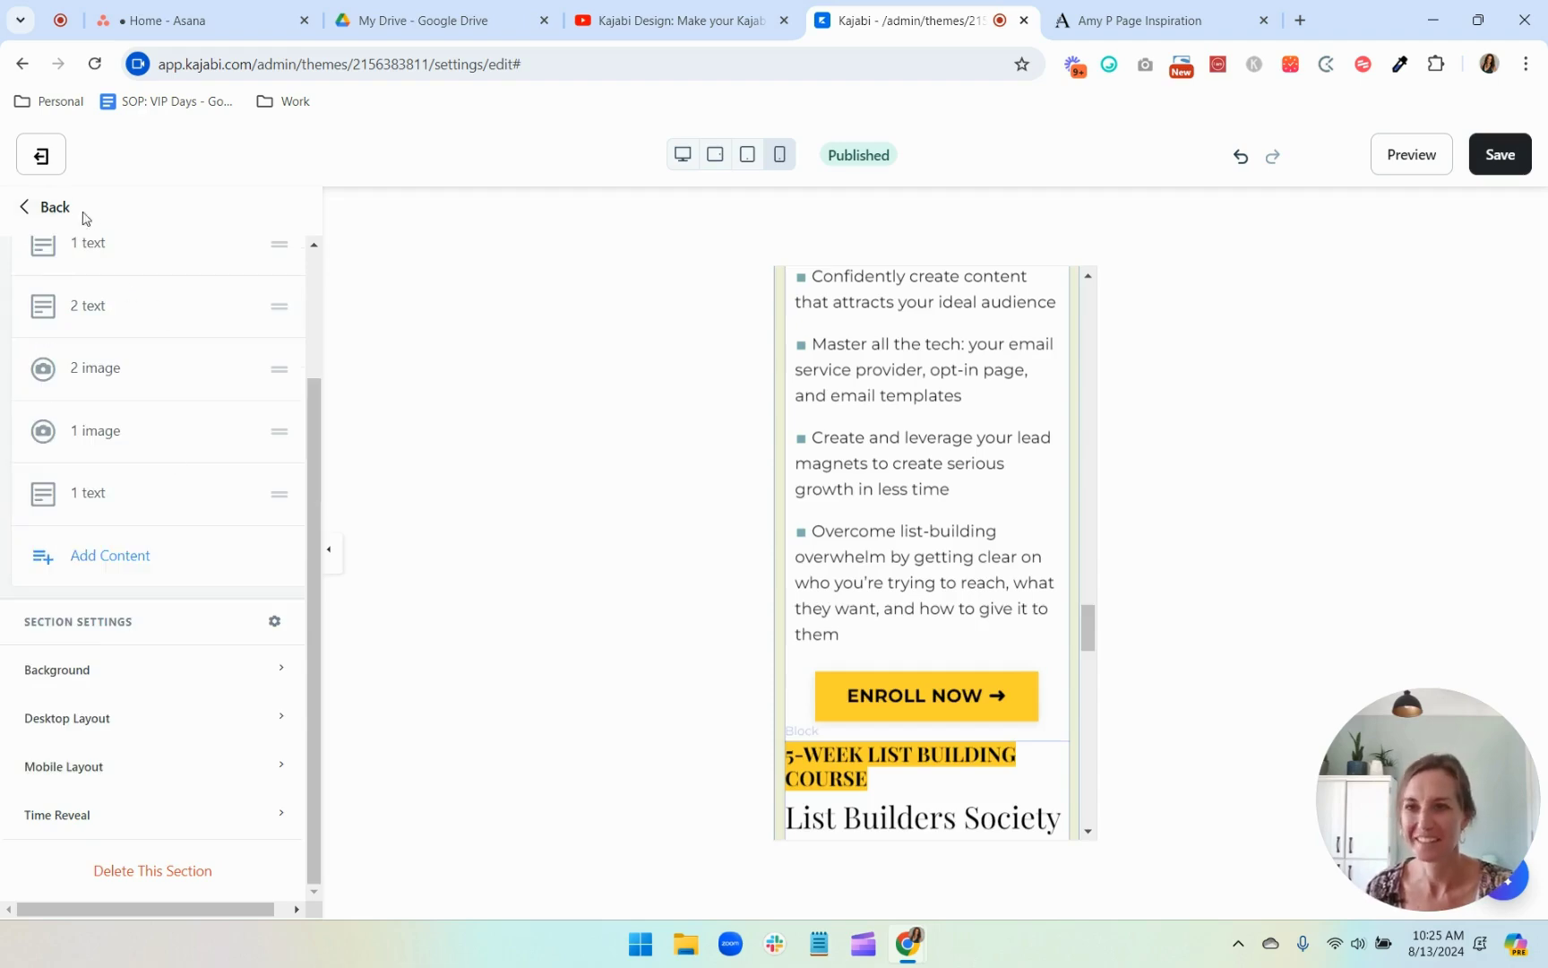
left_click(41, 208)
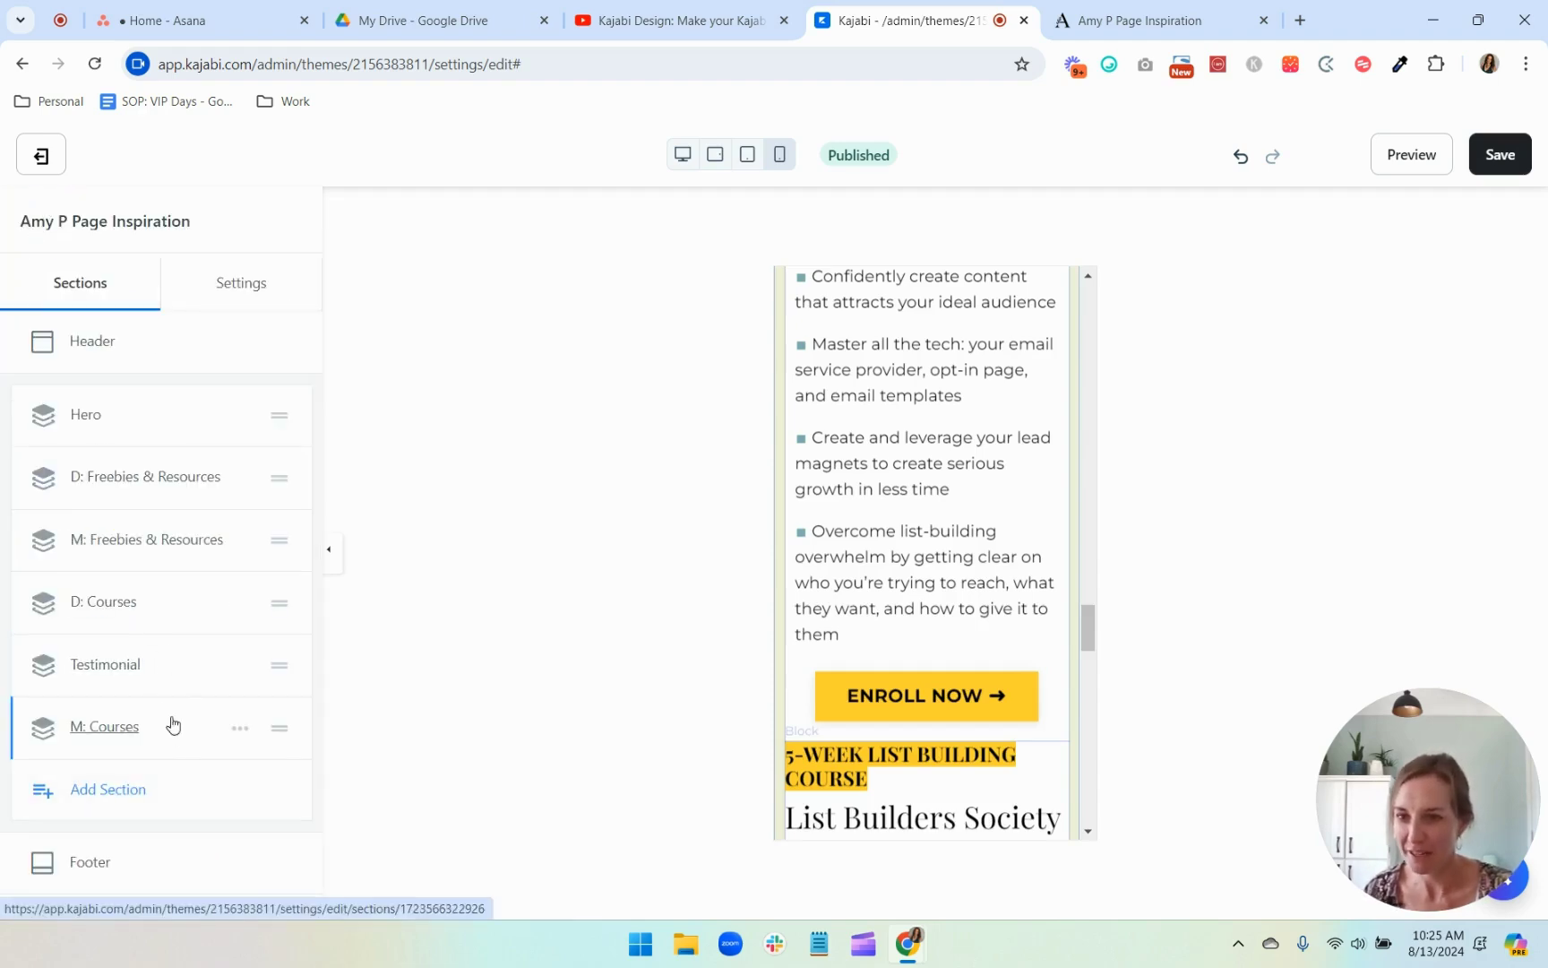
left_click_drag(172, 738, 169, 649)
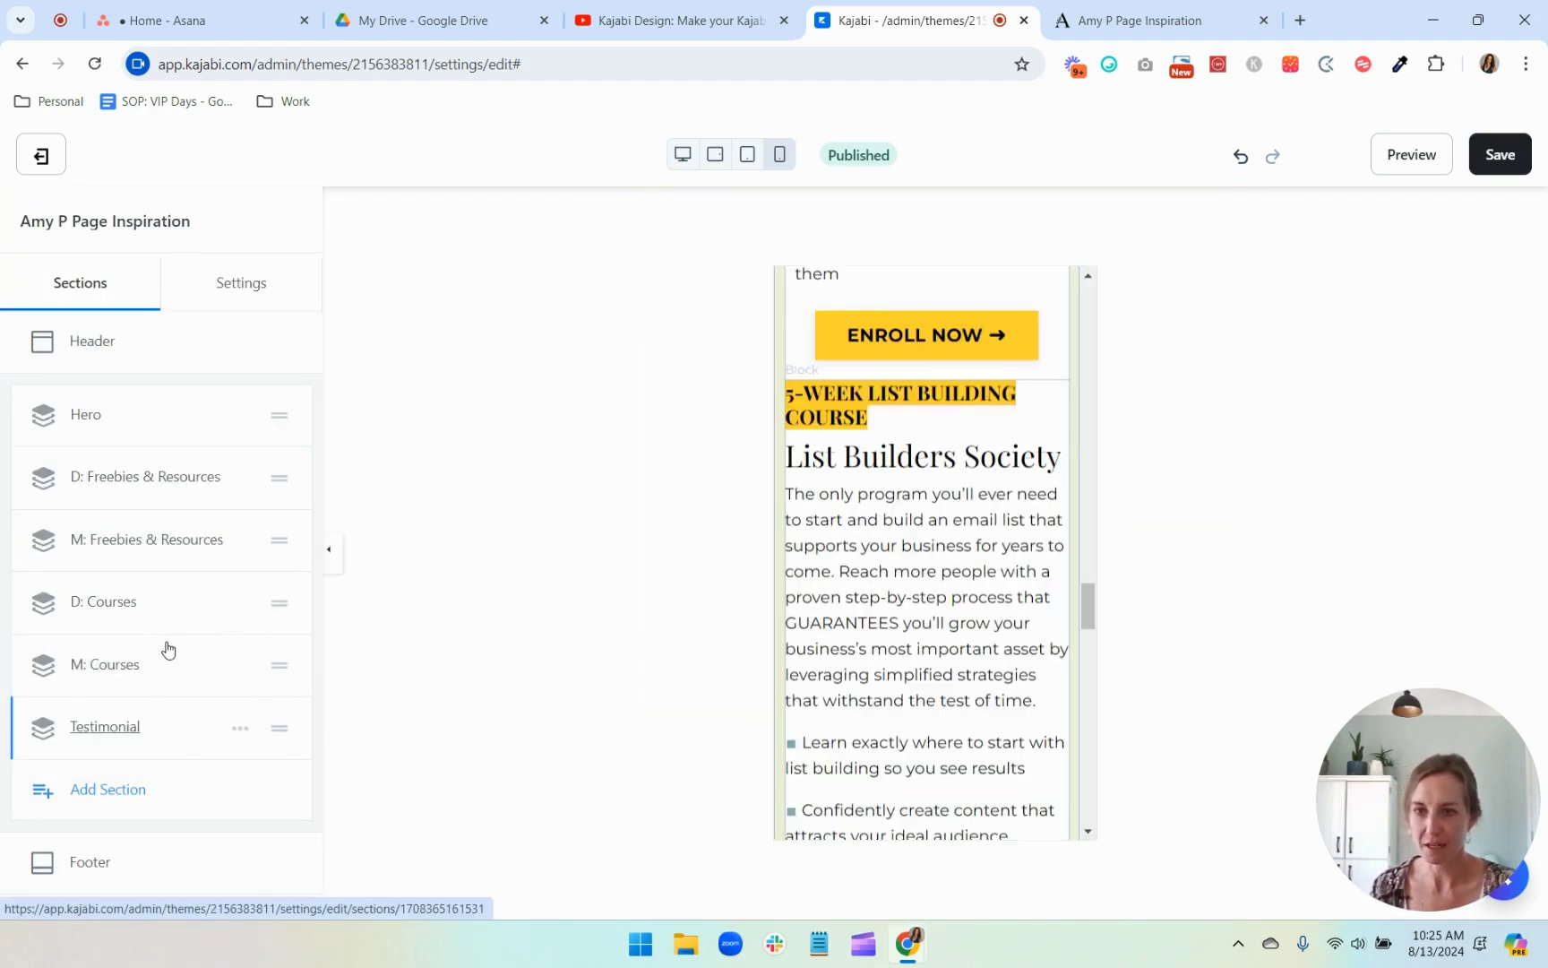
Step: Reorder the M: Courses blocks so that 2 image comes directly before 2 text
left_click(119, 673)
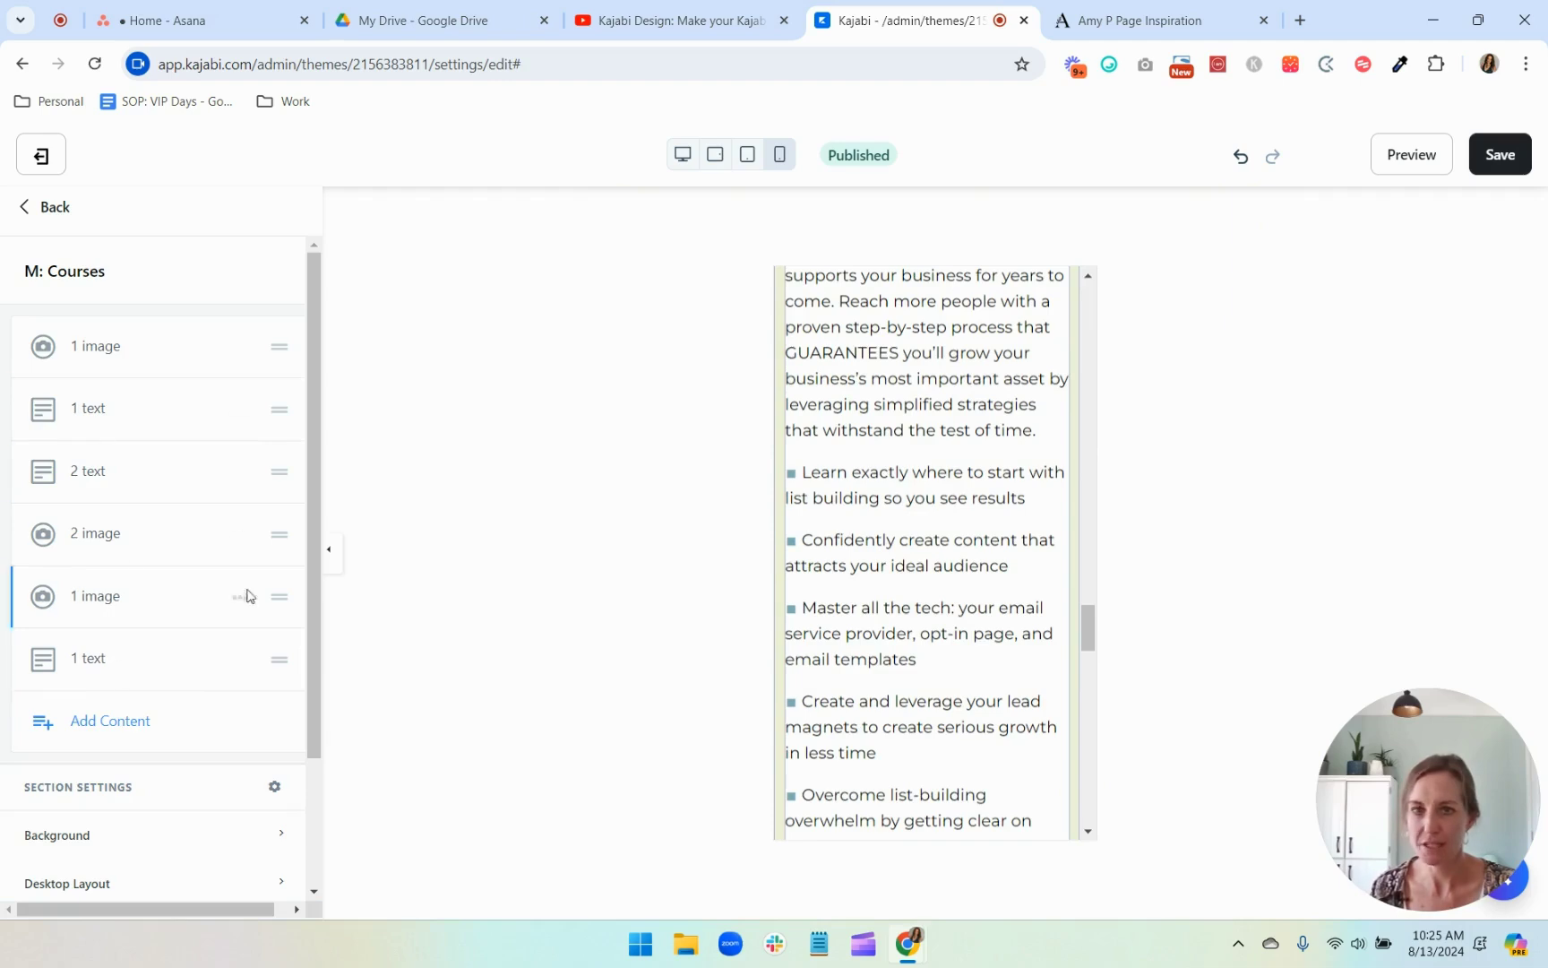
scroll(1051, 500, "up", 12)
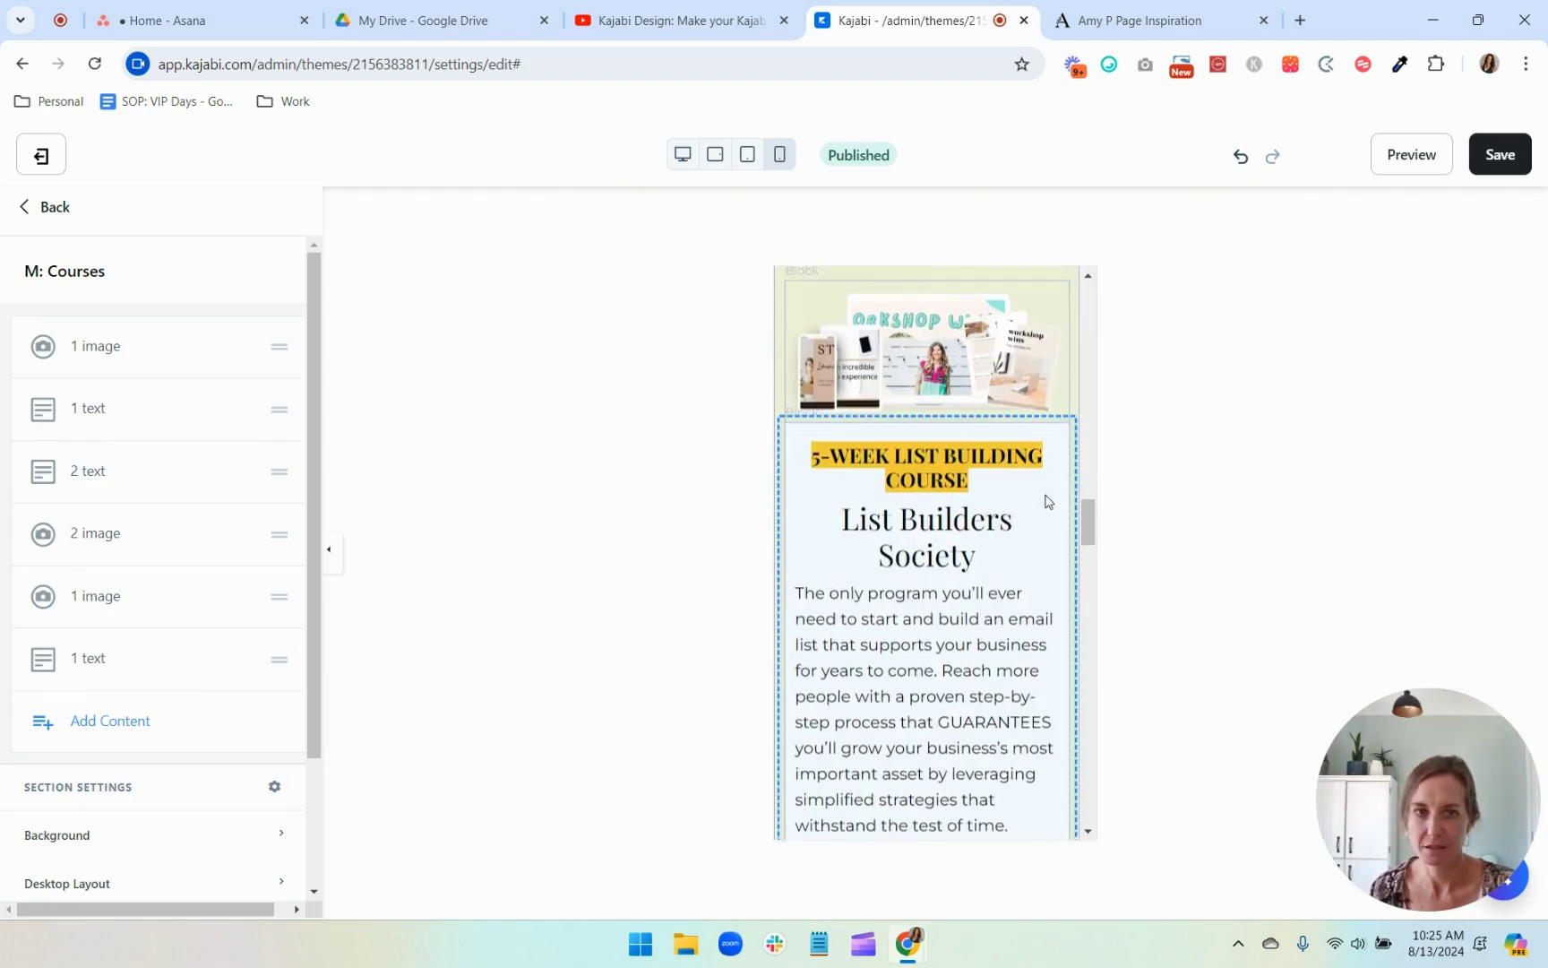
scroll(1048, 500, "up", 3)
scroll(979, 688, "down", 1)
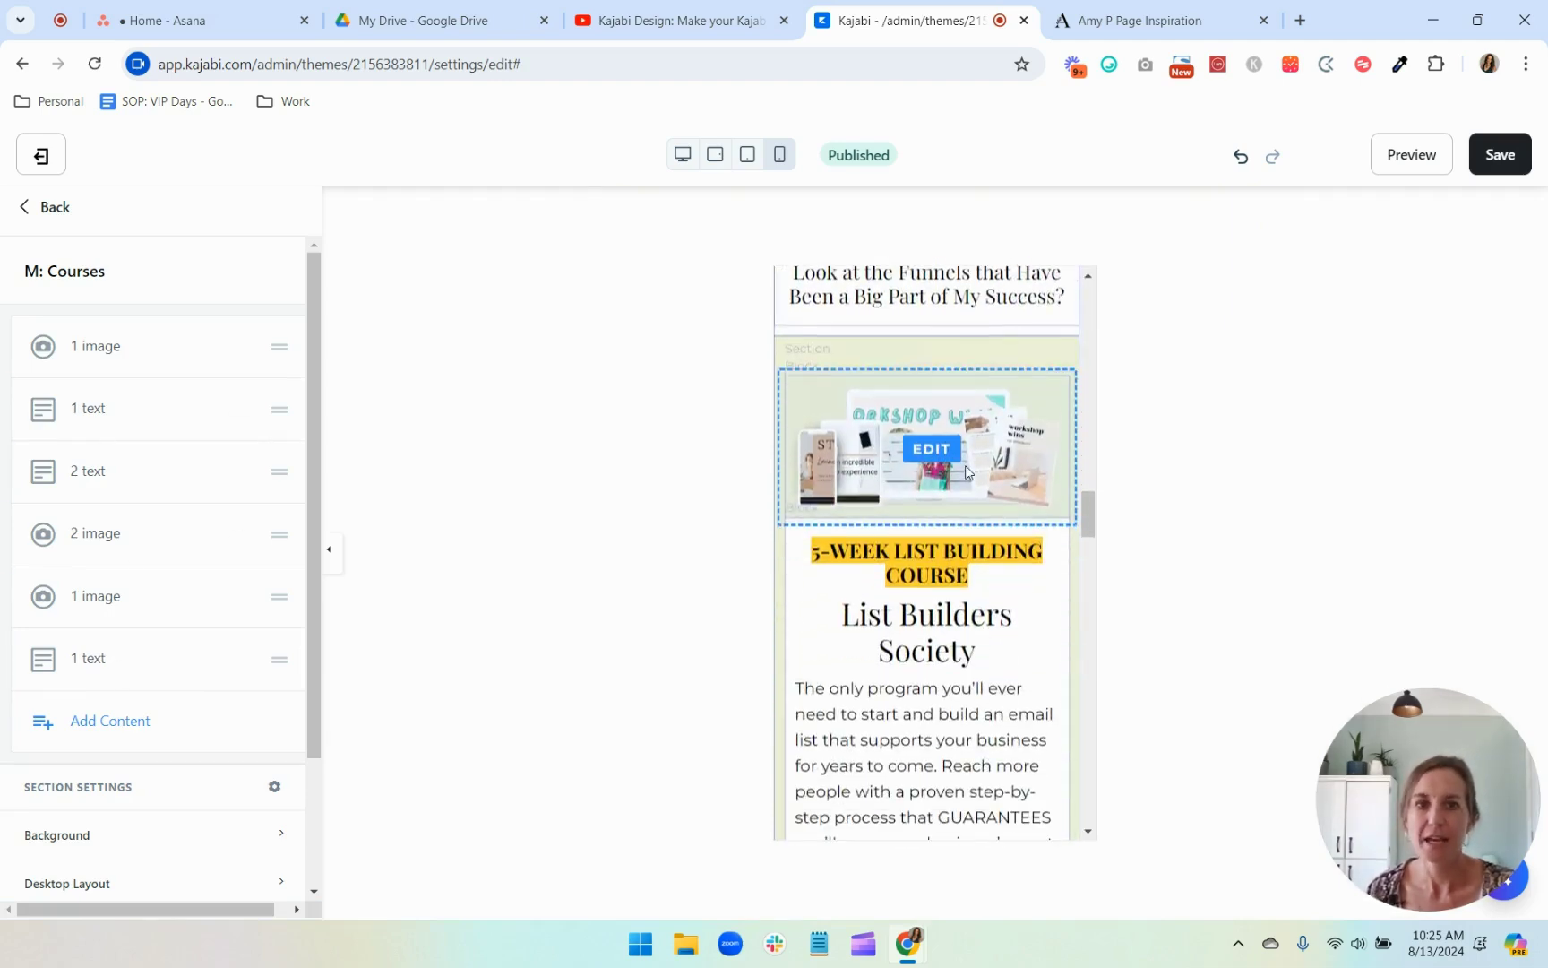
scroll(929, 600, "down", 3)
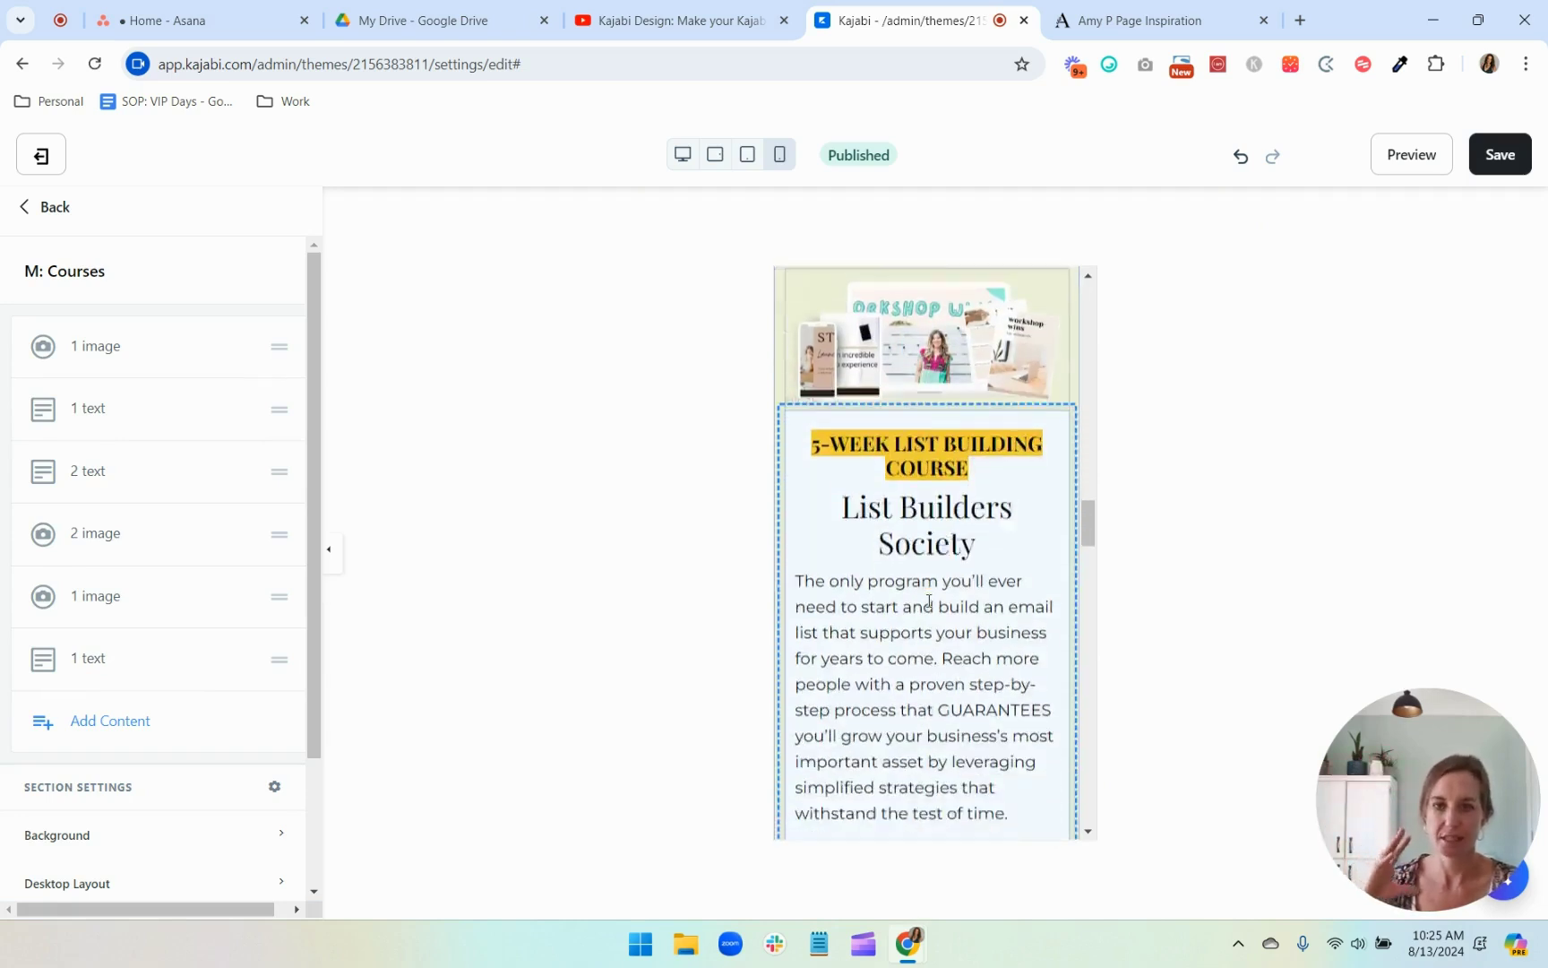
scroll(926, 588, "down", 2)
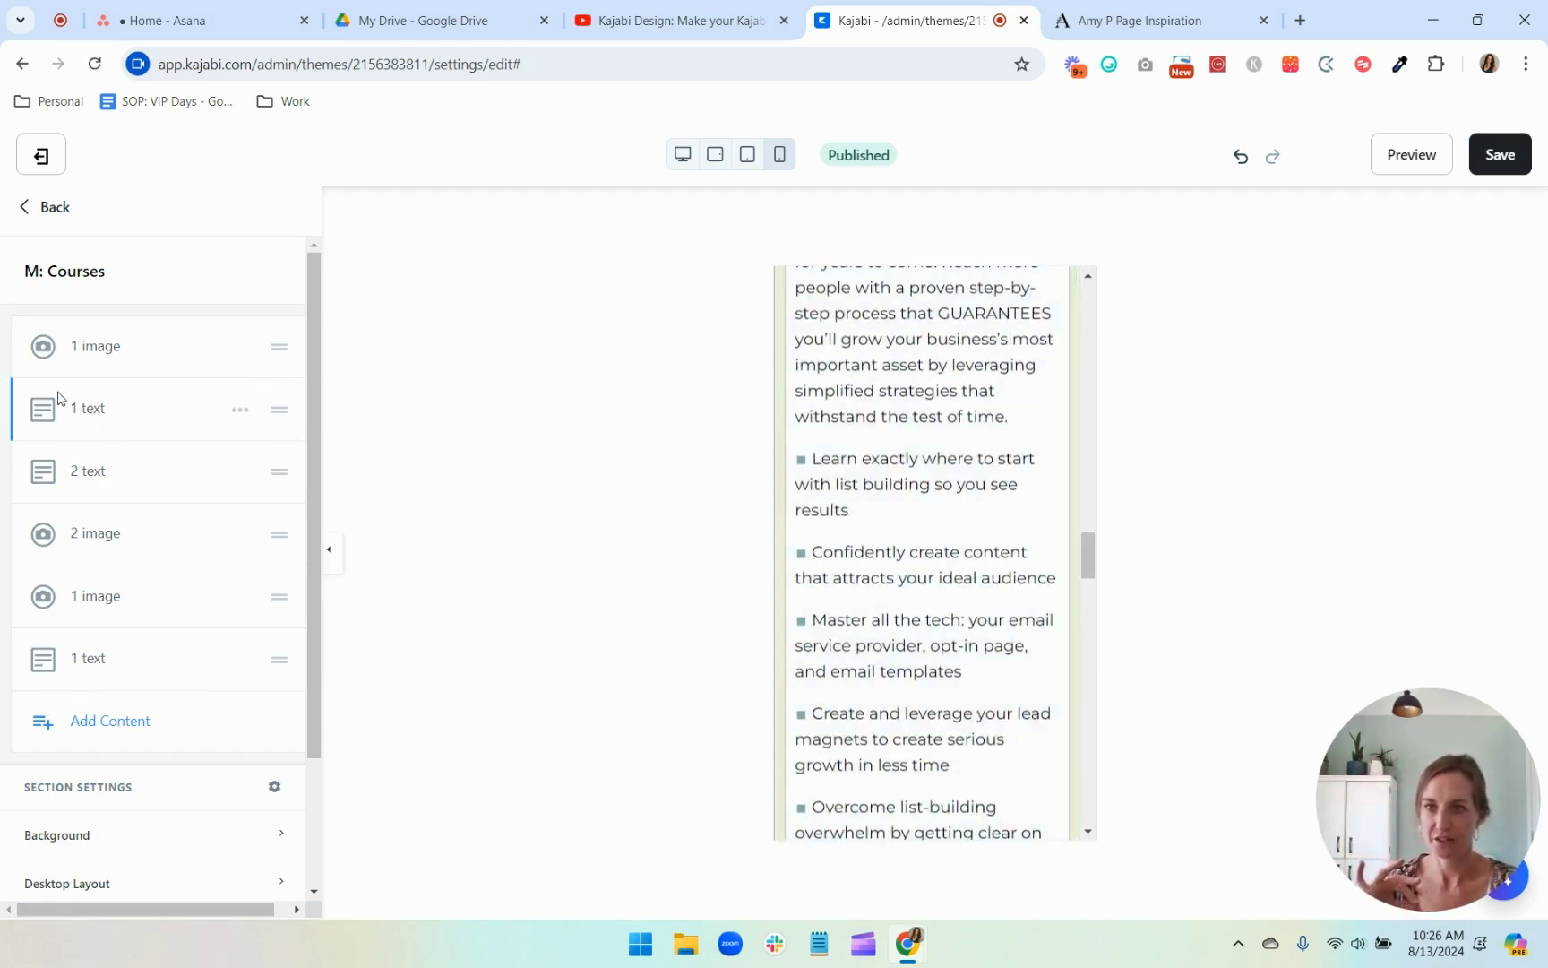
left_click_drag(117, 537, 118, 477)
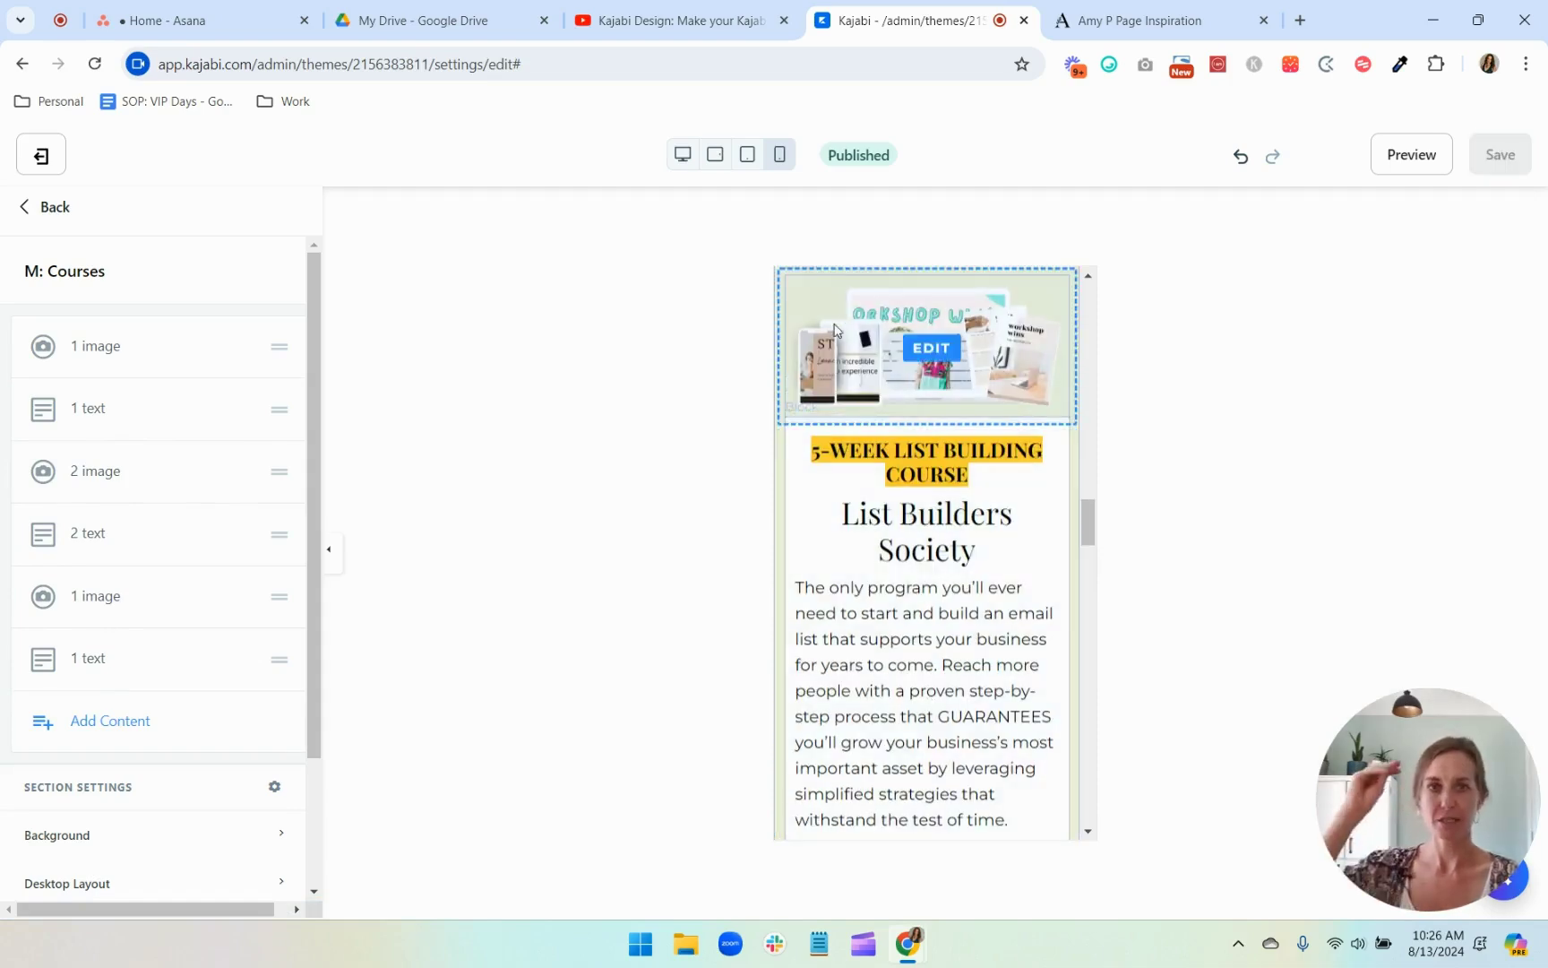
Step: Check the image and text order of M: Courses in the mobile preview and open the second List Builders Society text block
scroll(905, 502, "down", 5)
scroll(896, 574, "up", 4)
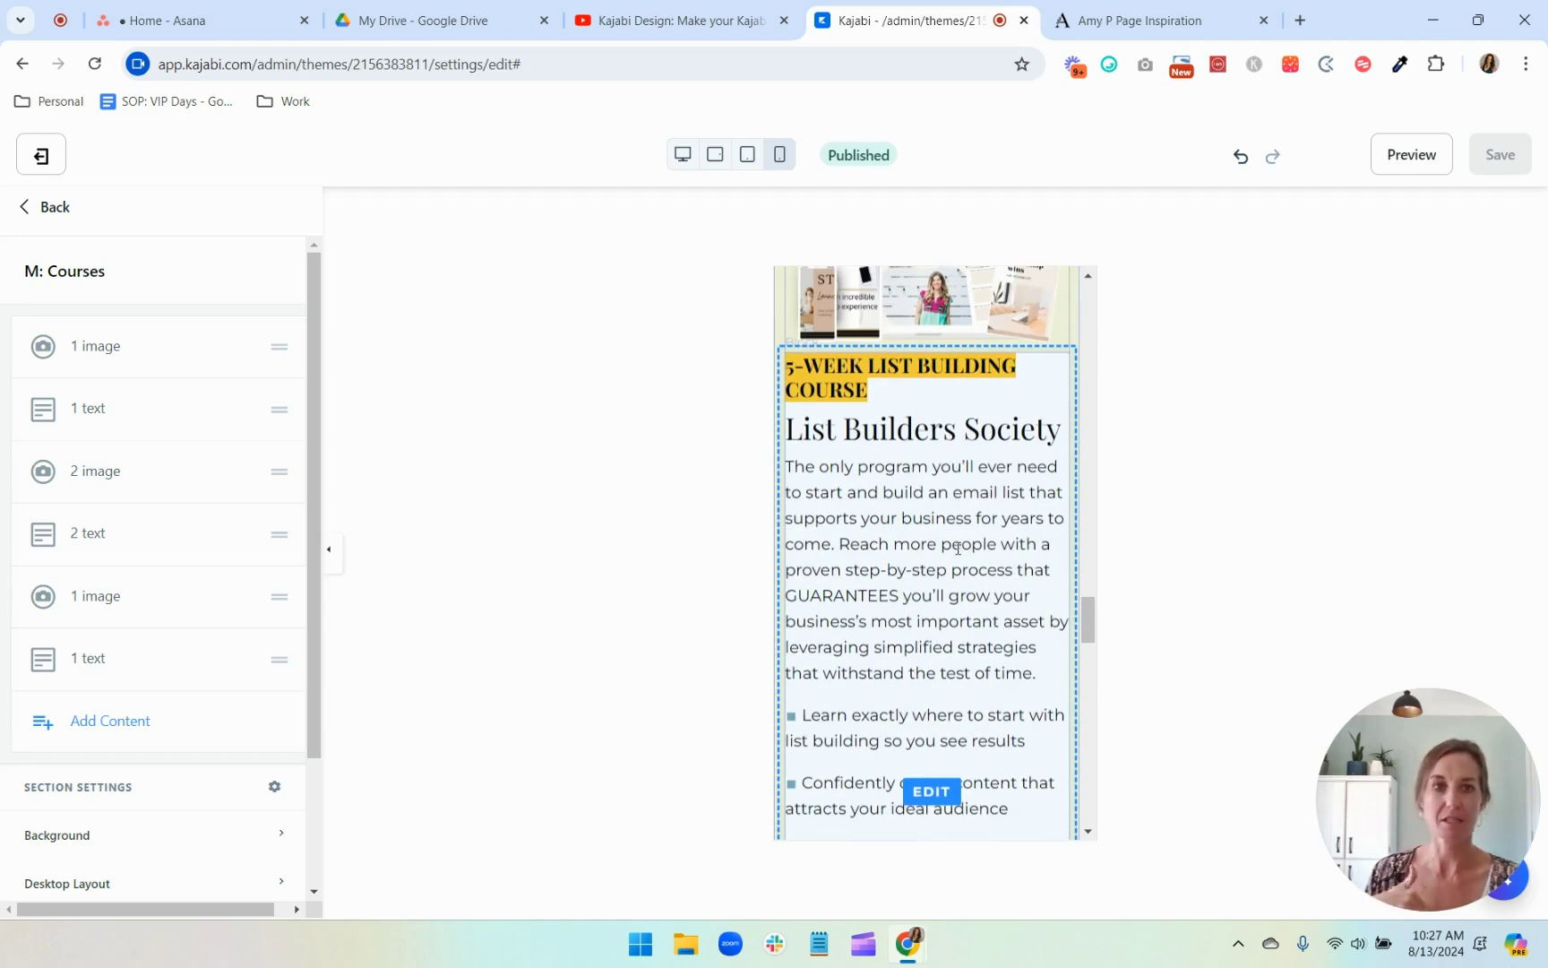
scroll(954, 538, "up", 4)
scroll(945, 524, "down", 5)
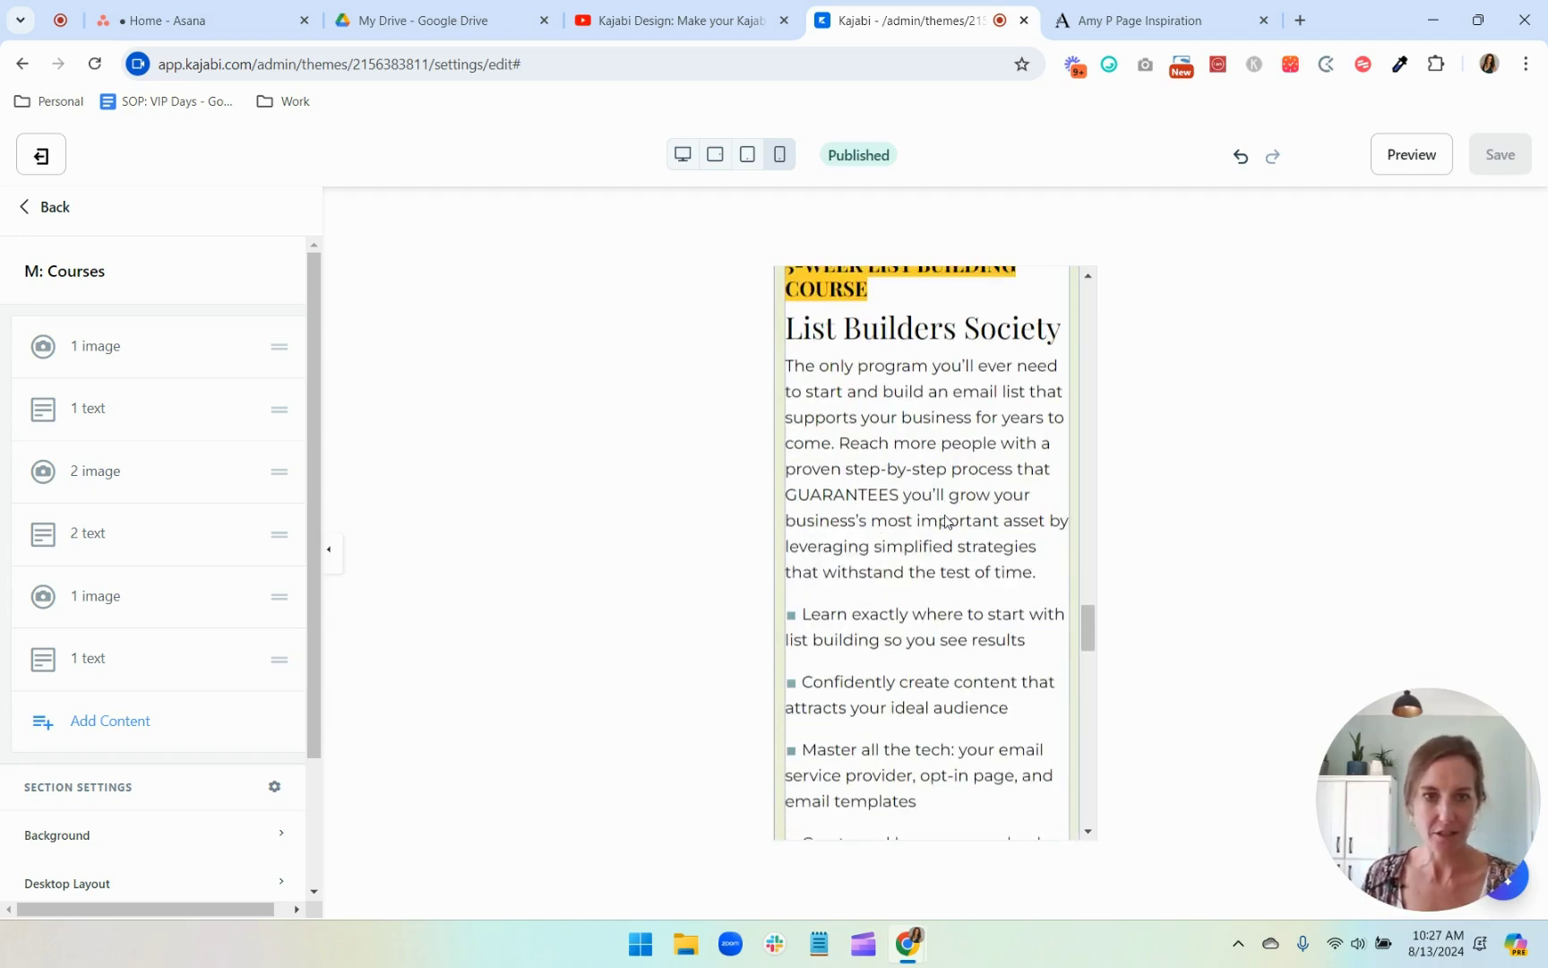
scroll(946, 522, "up", 2)
left_click(960, 663)
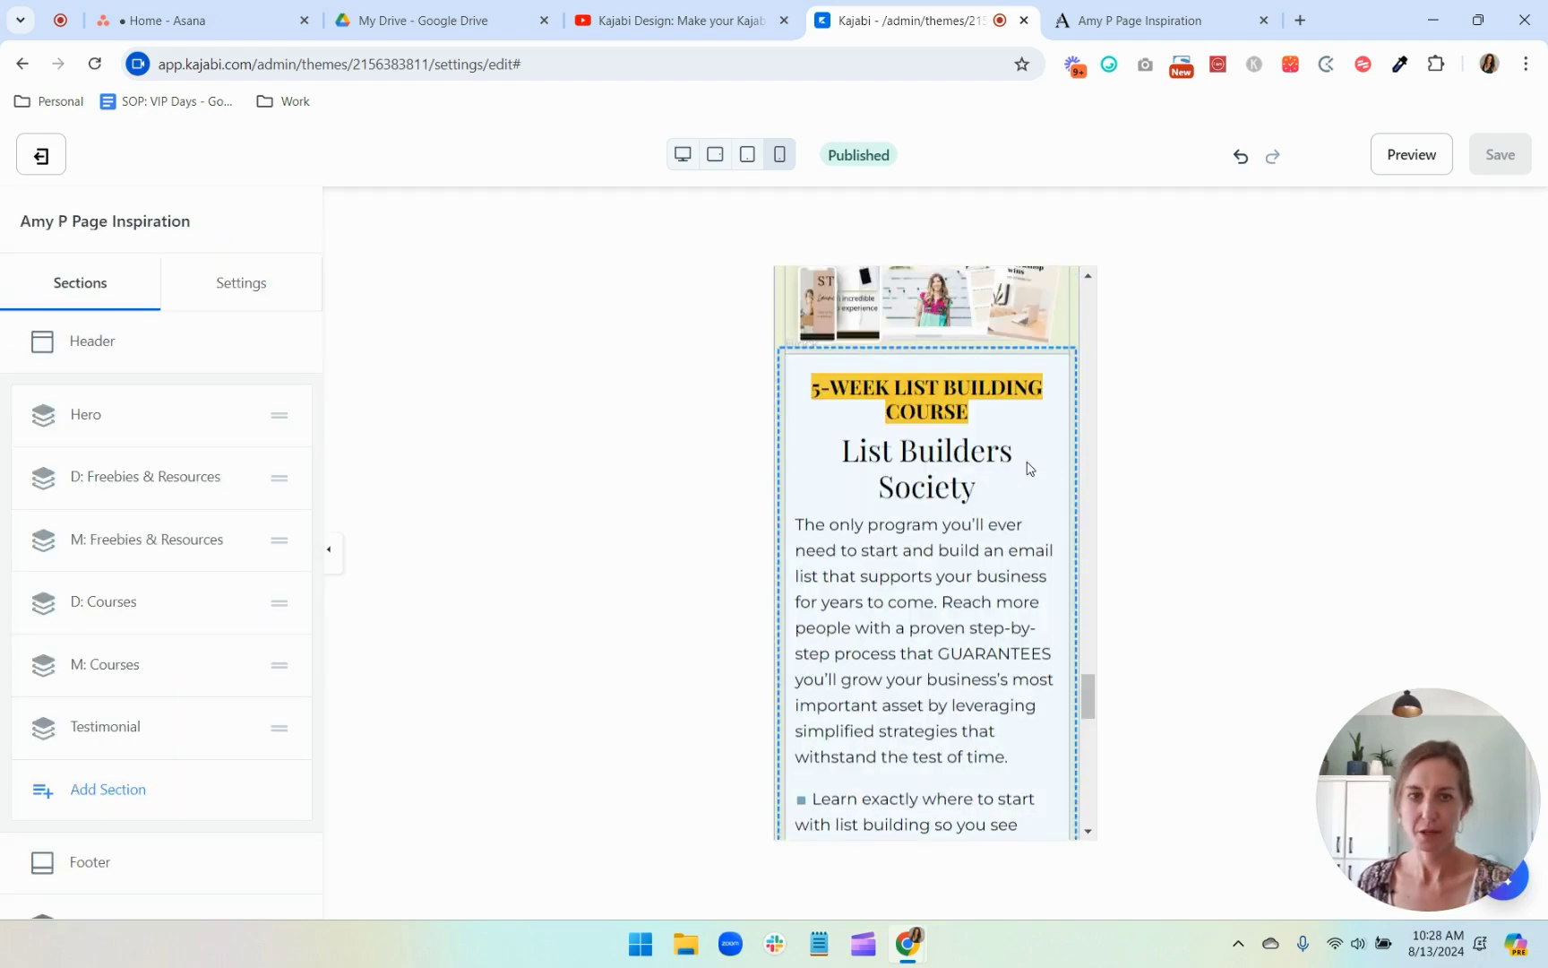
Step: Examine the last course block and the testimonial below it in the mobile preview
scroll(1029, 468, "down", 10)
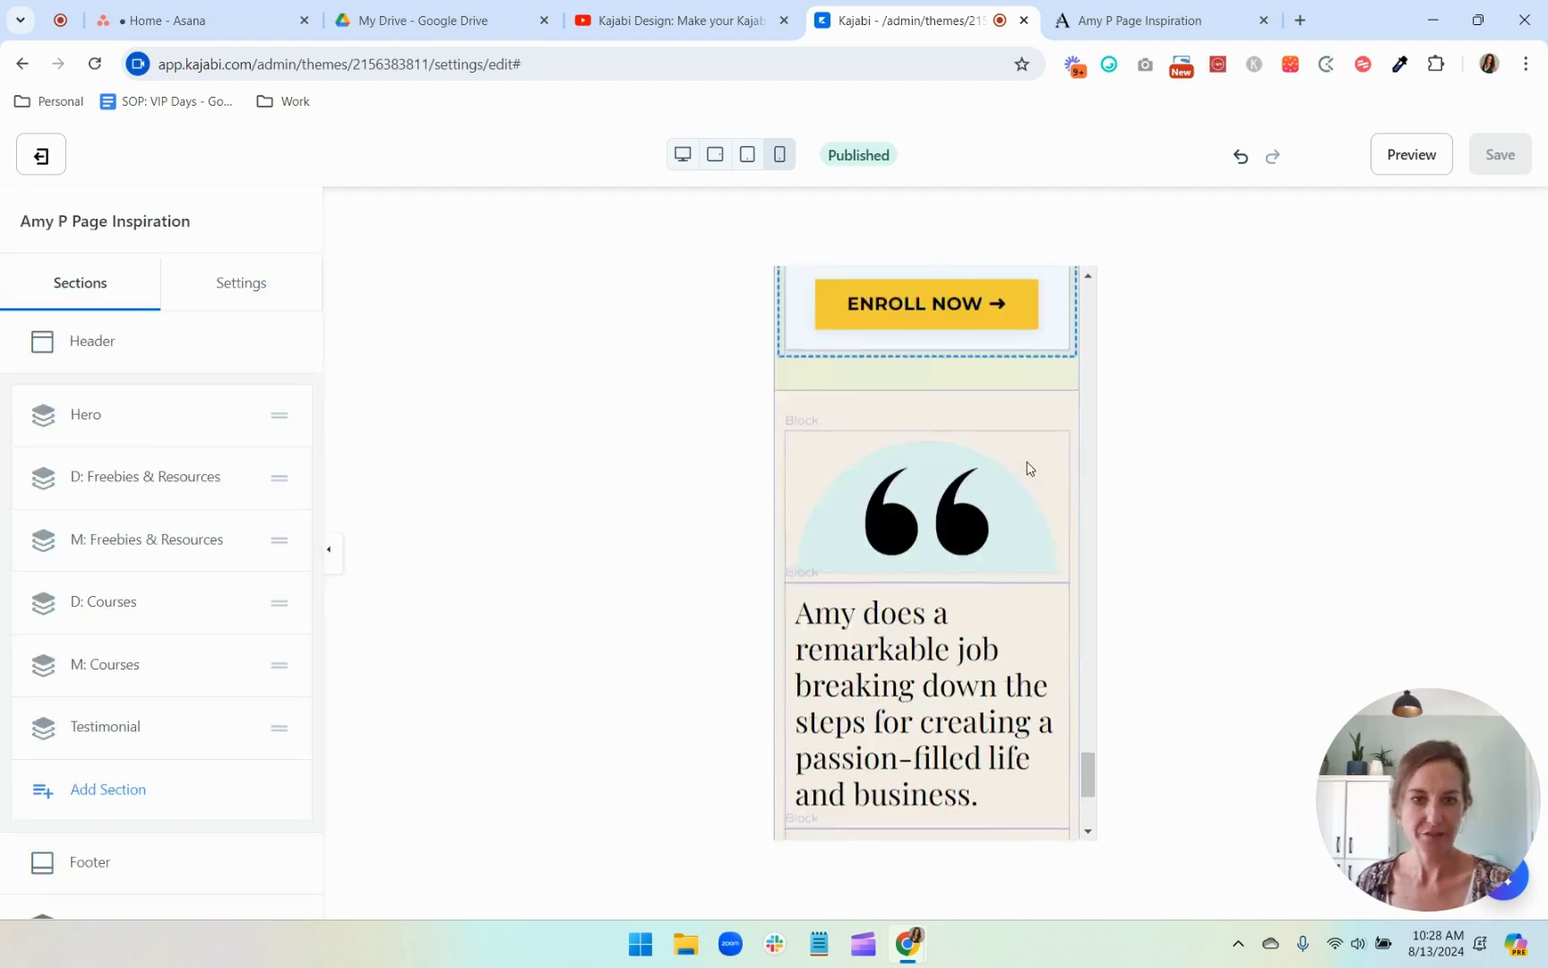
scroll(1029, 468, "up", 4)
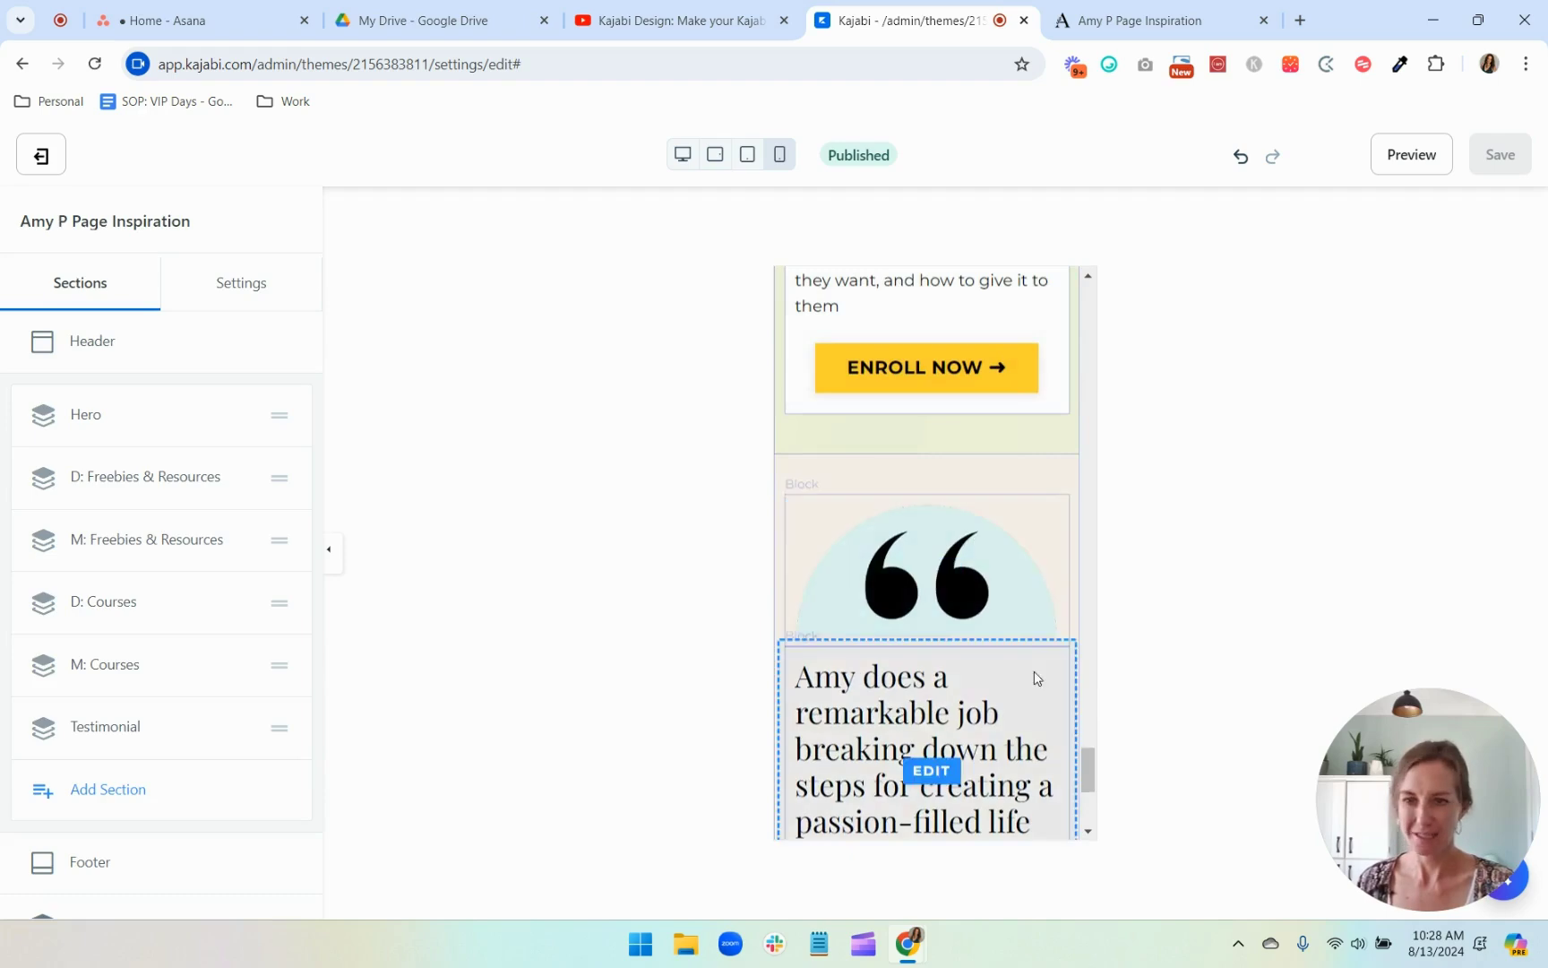
scroll(1035, 677, "down", 4)
scroll(1035, 678, "up", 4)
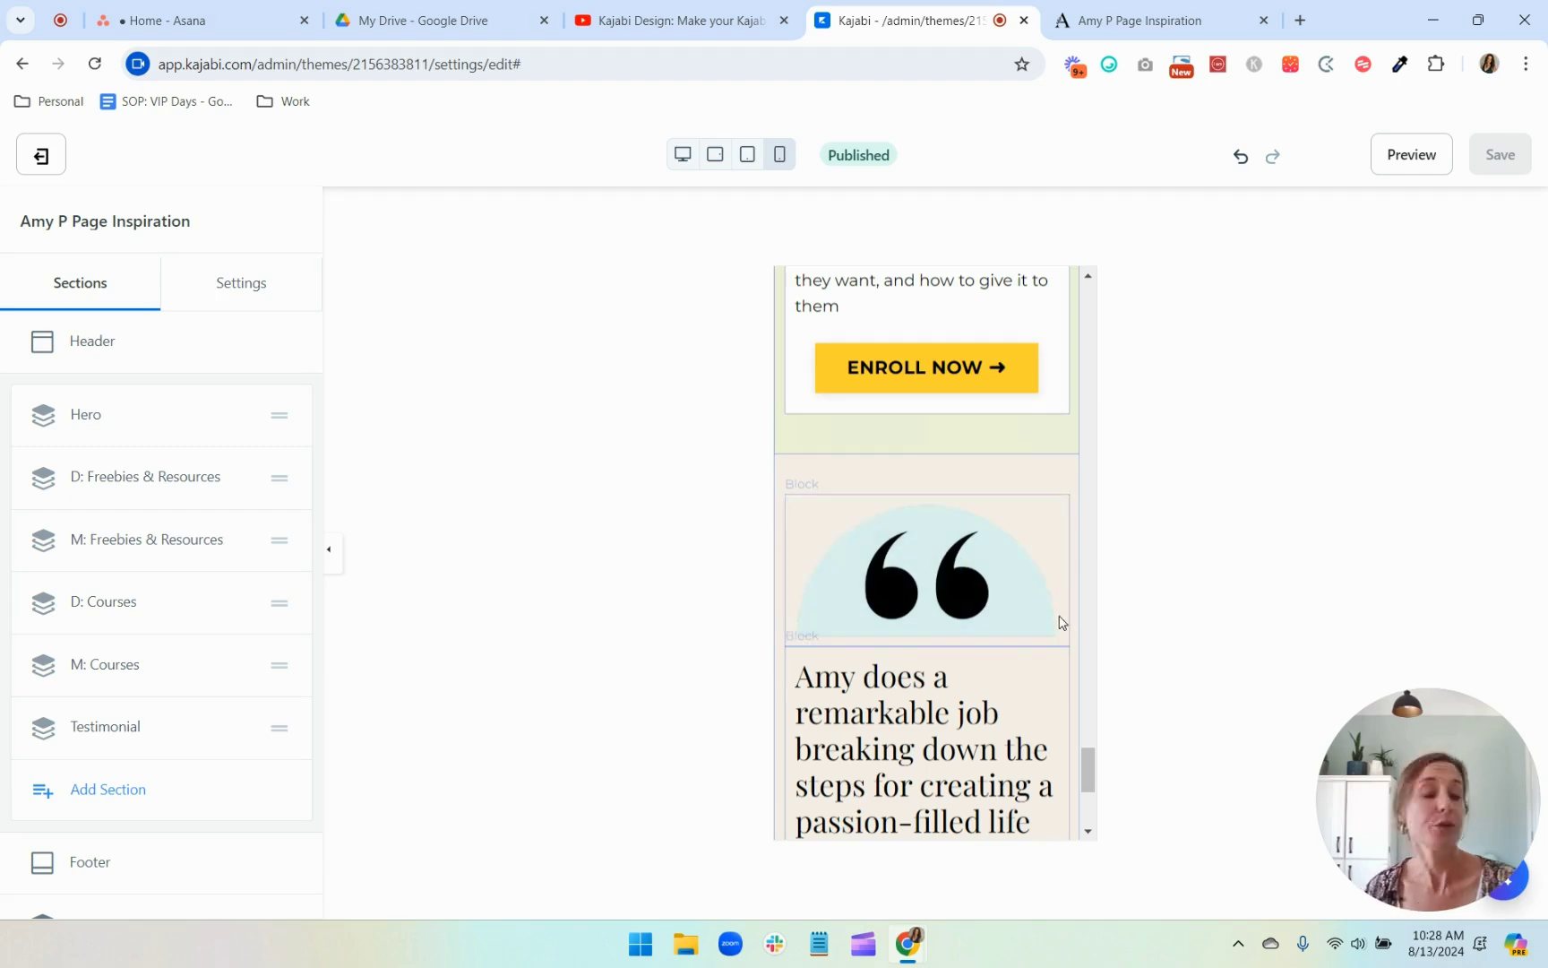
Step: Open the mobile layout spacing settings of the quotation-mark image in the Testimonial section
left_click(1006, 594)
scroll(151, 675, "up", 2)
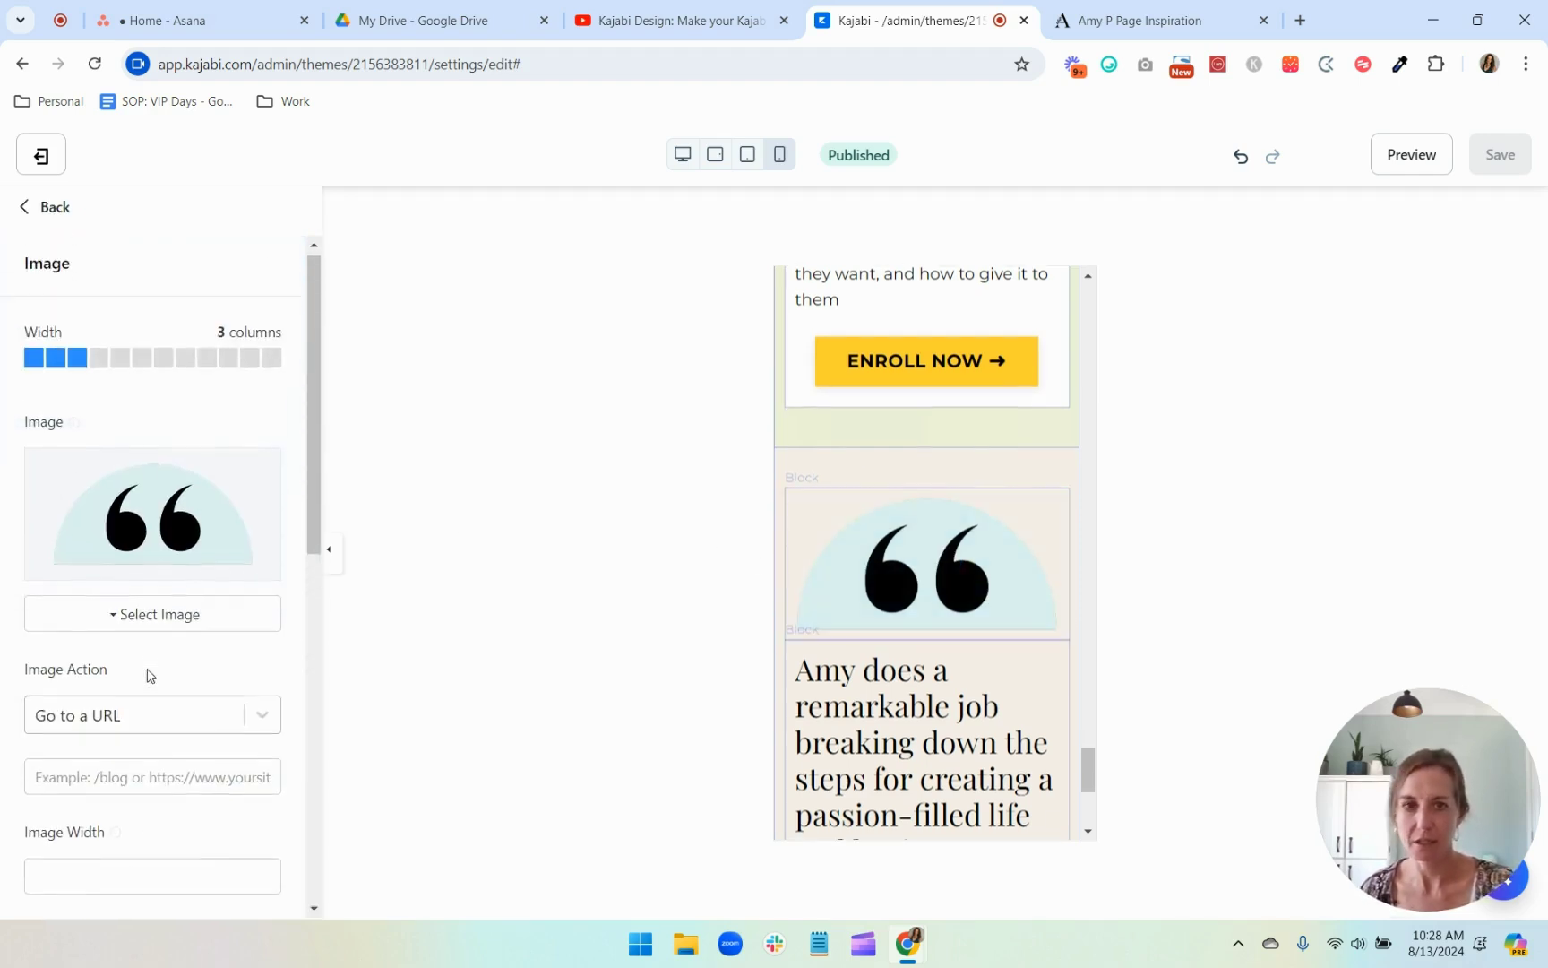
left_click(46, 208)
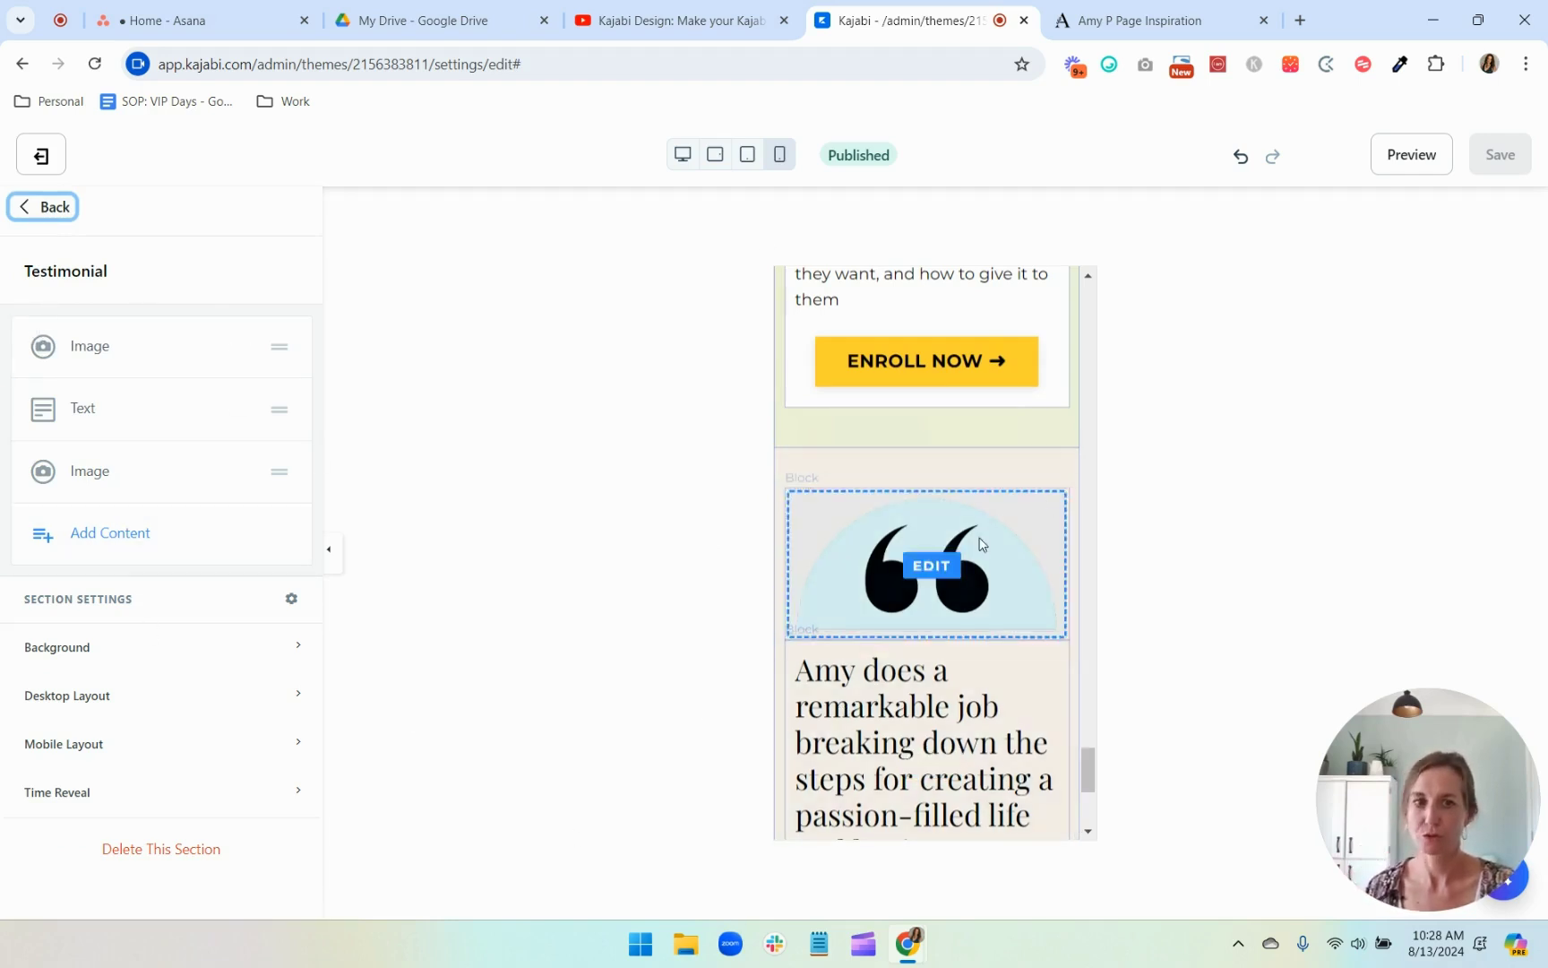
left_click(90, 347)
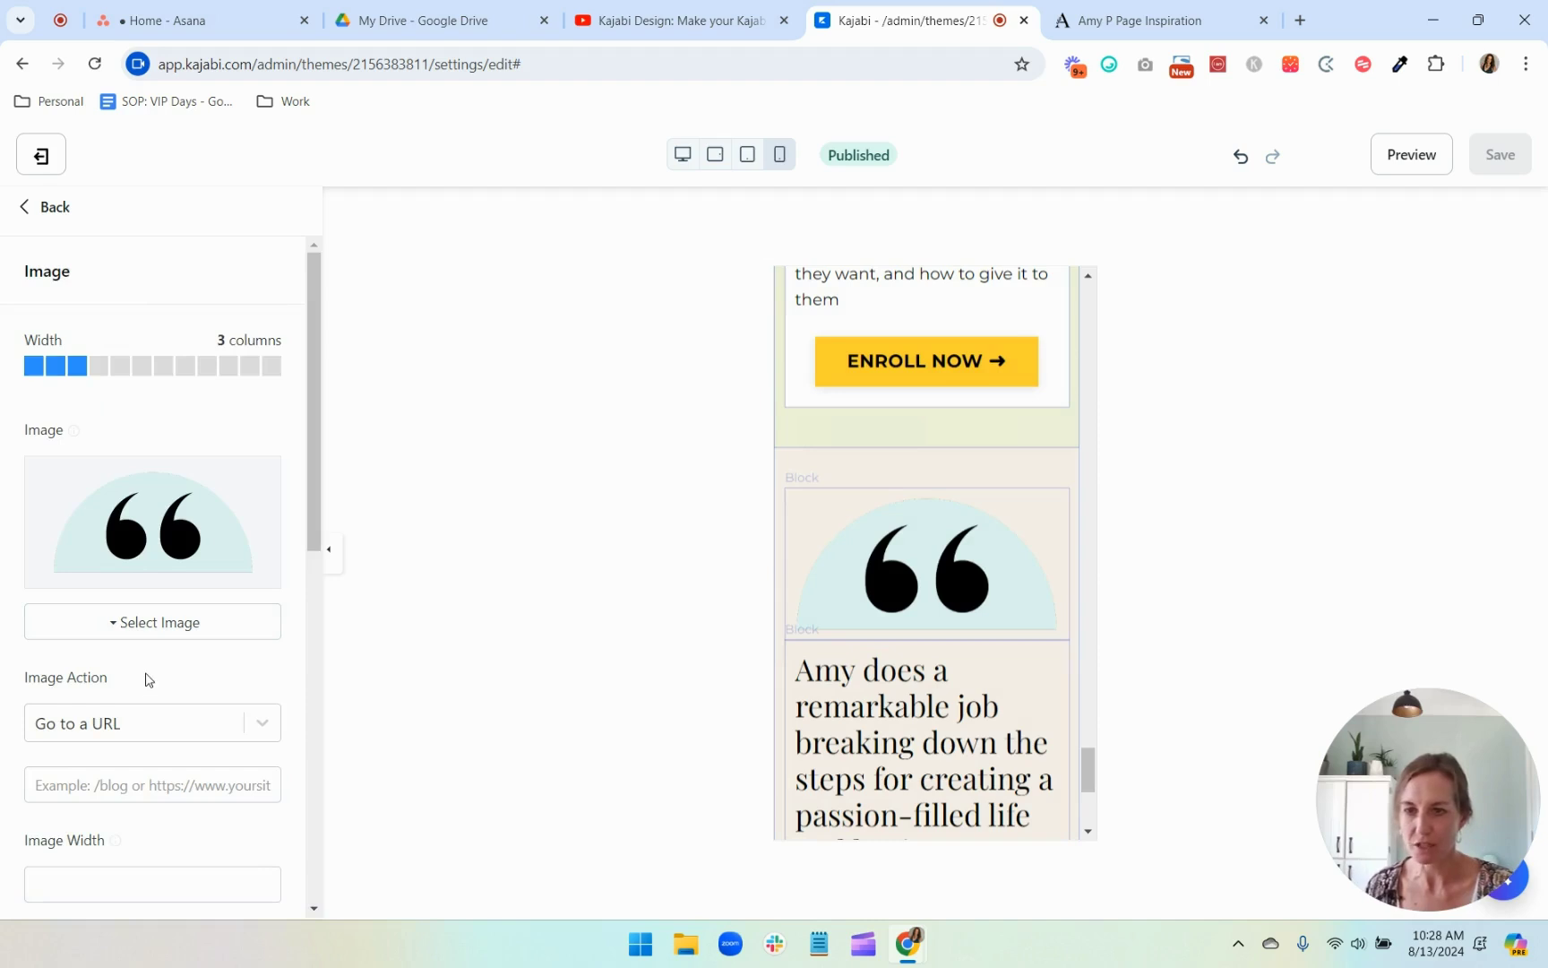
scroll(149, 679, "down", 5)
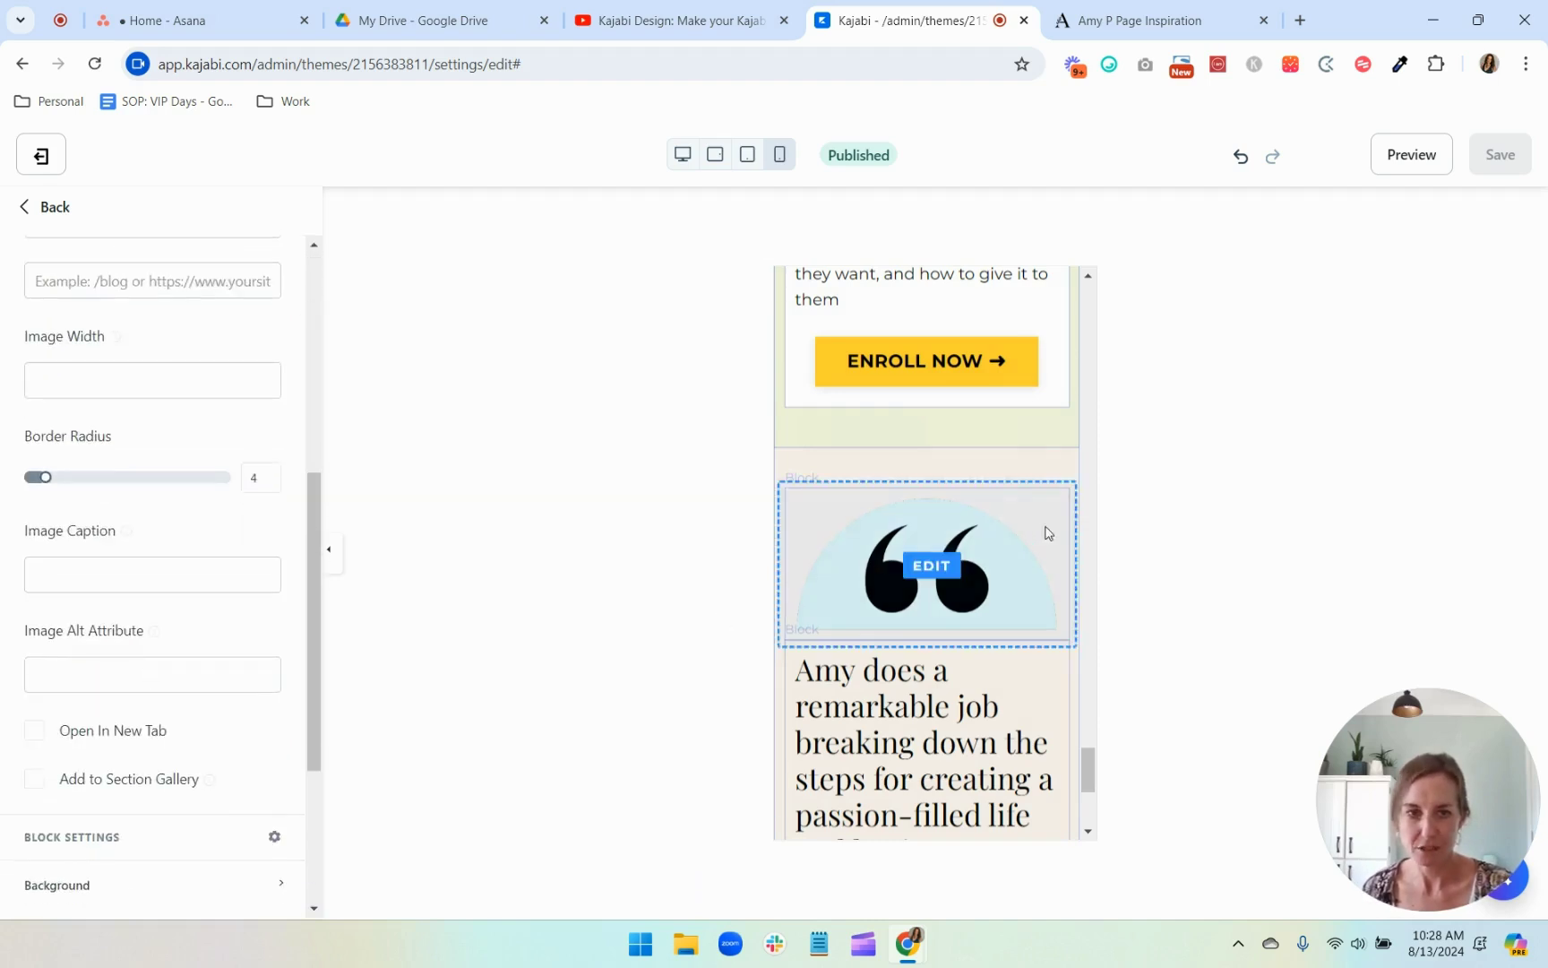
scroll(138, 573, "down", 3)
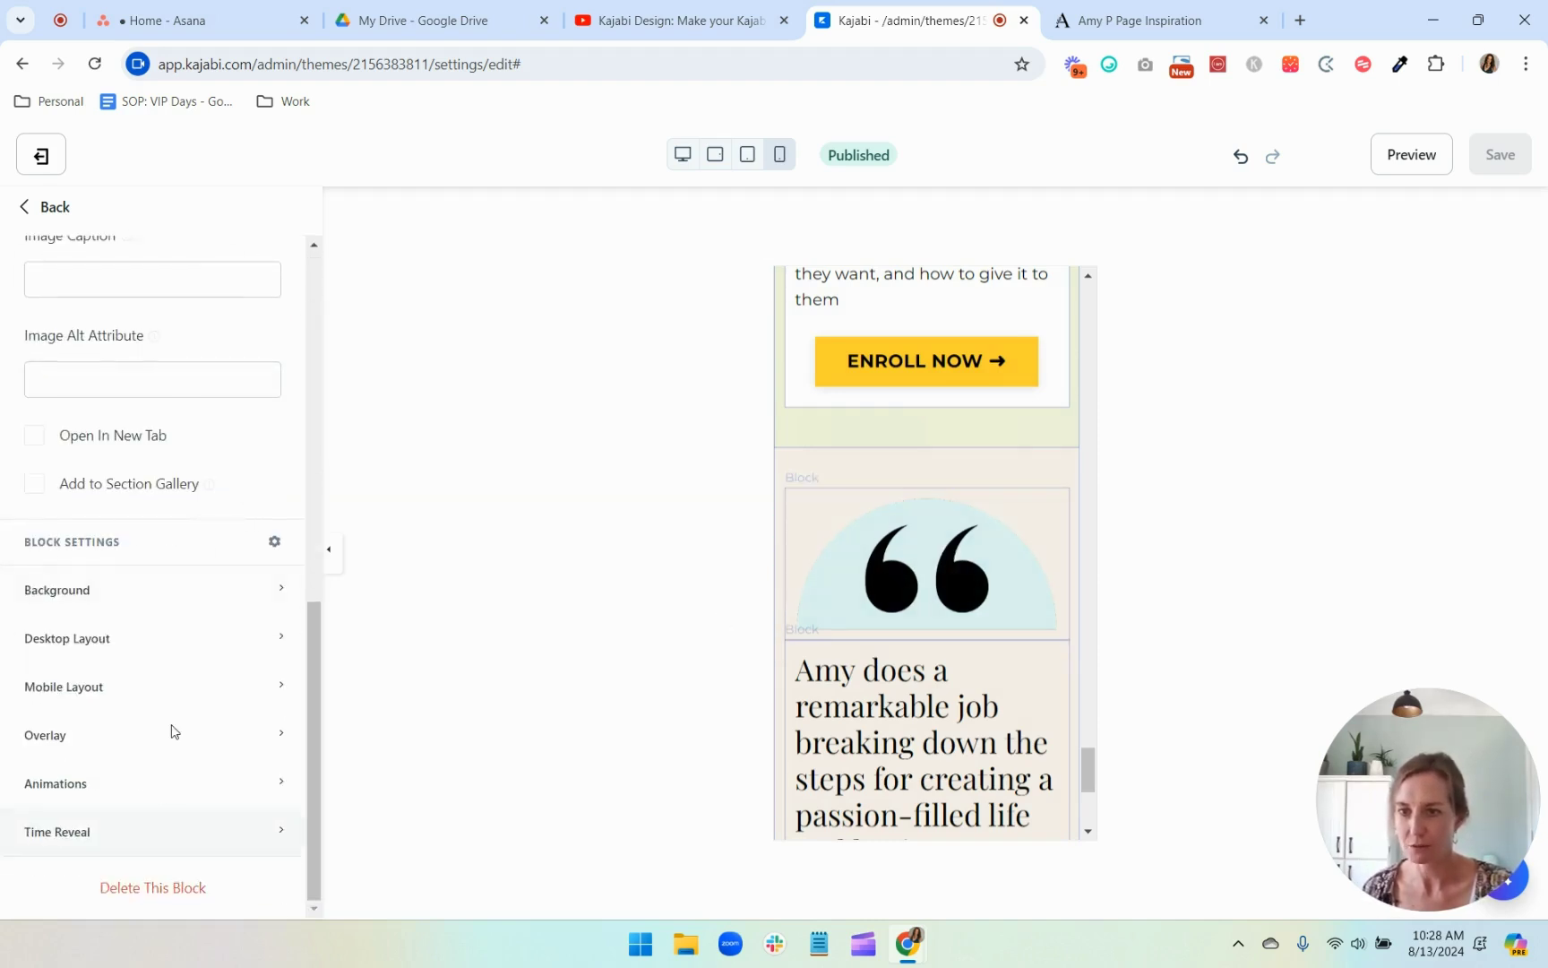
left_click(171, 693)
scroll(173, 696, "down", 4)
scroll(173, 696, "down", 2)
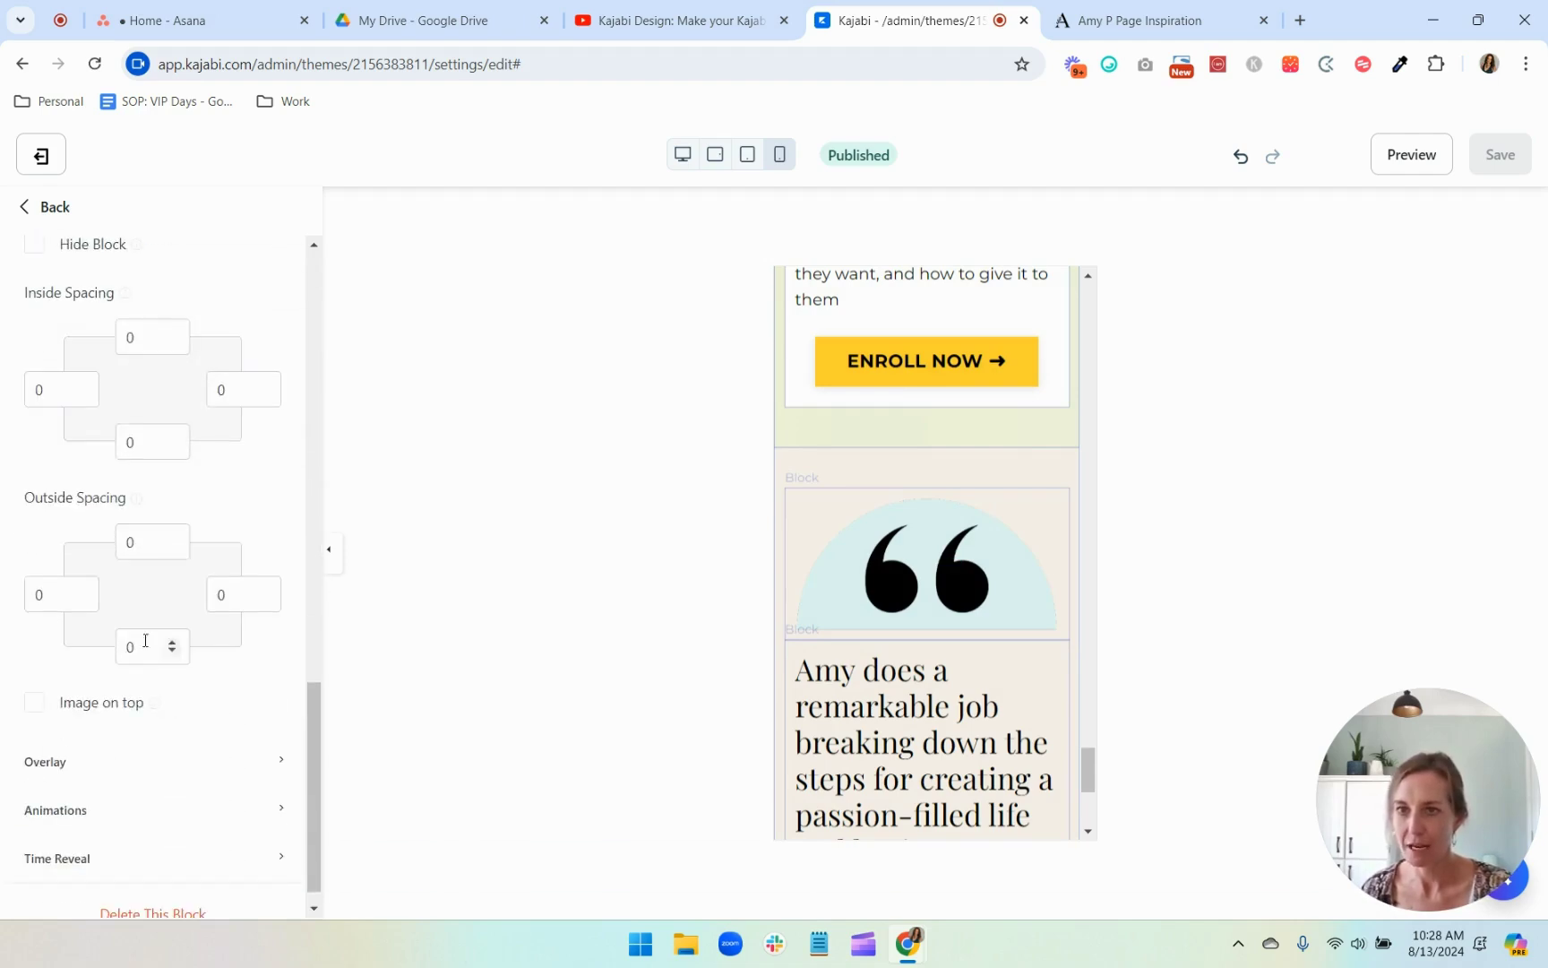
Step: Try a left and right inside spacing of 30 on the quotation-mark image
double_click(40, 389)
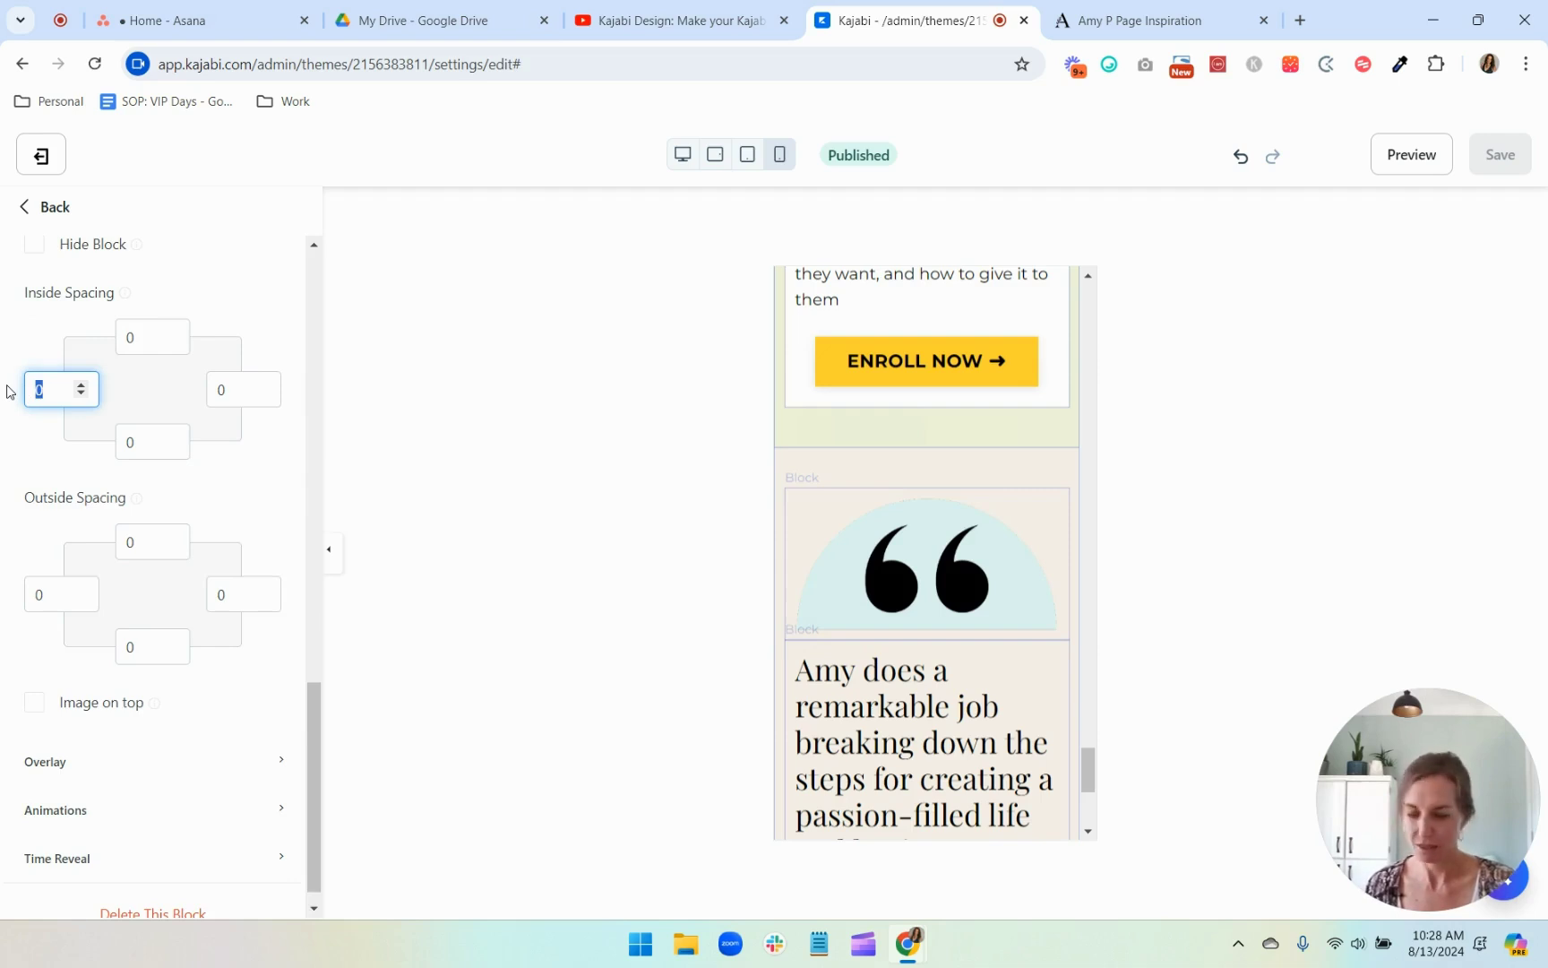
type("30")
key("Tab")
type("3")
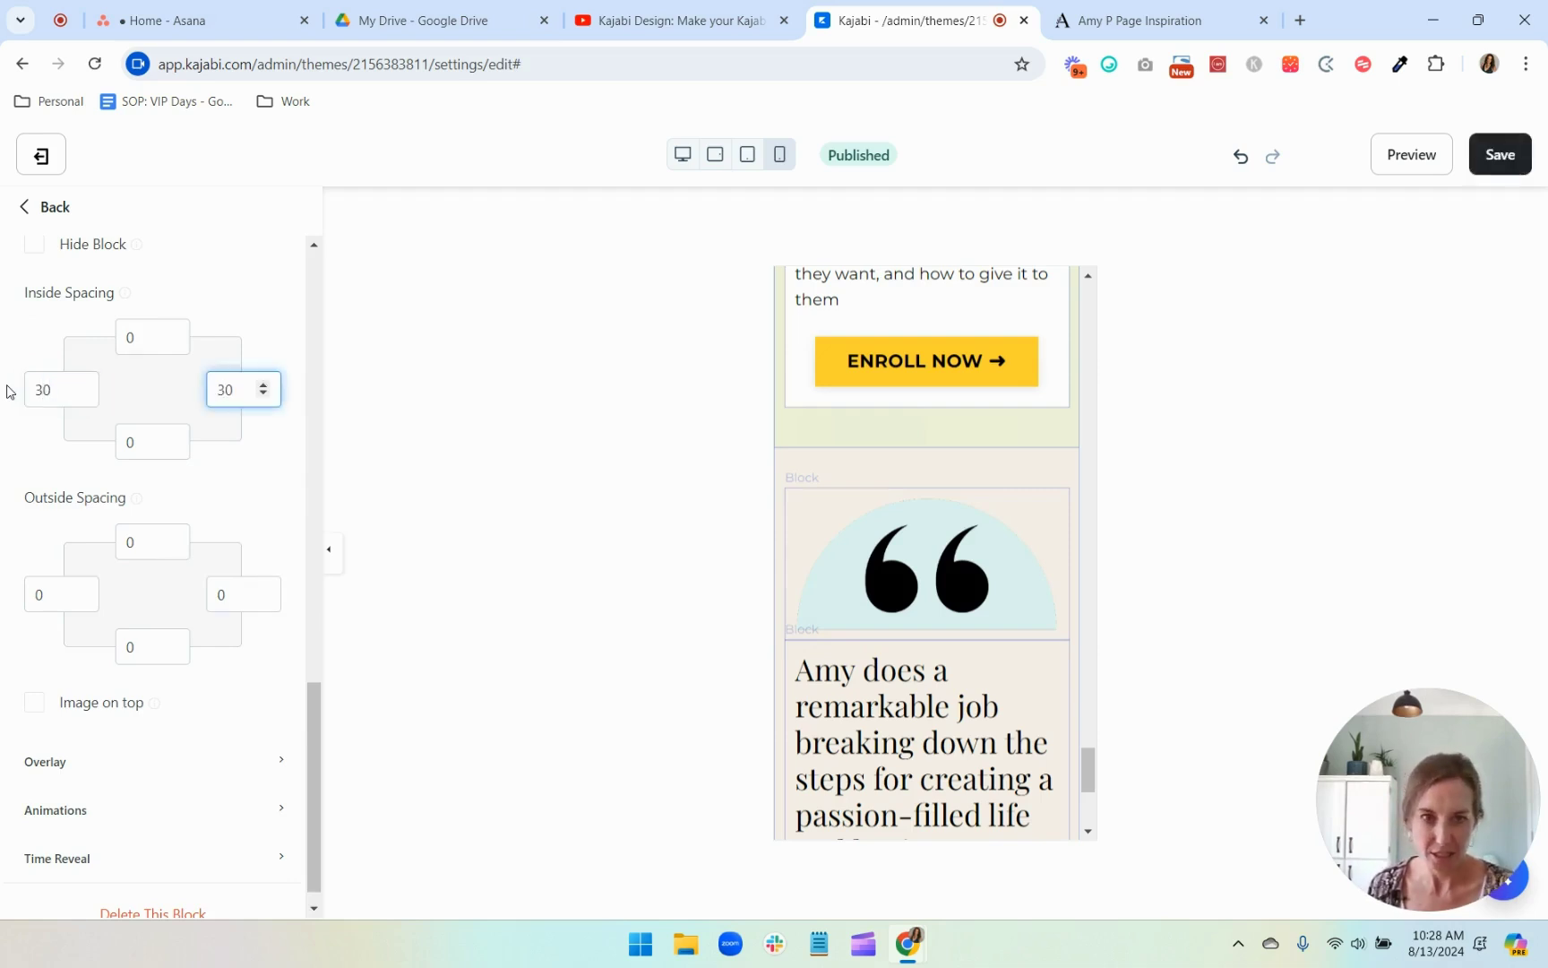
Step: Set the quotation-mark image's left and right inside spacing to 75 for mobile
key("shift+Tab")
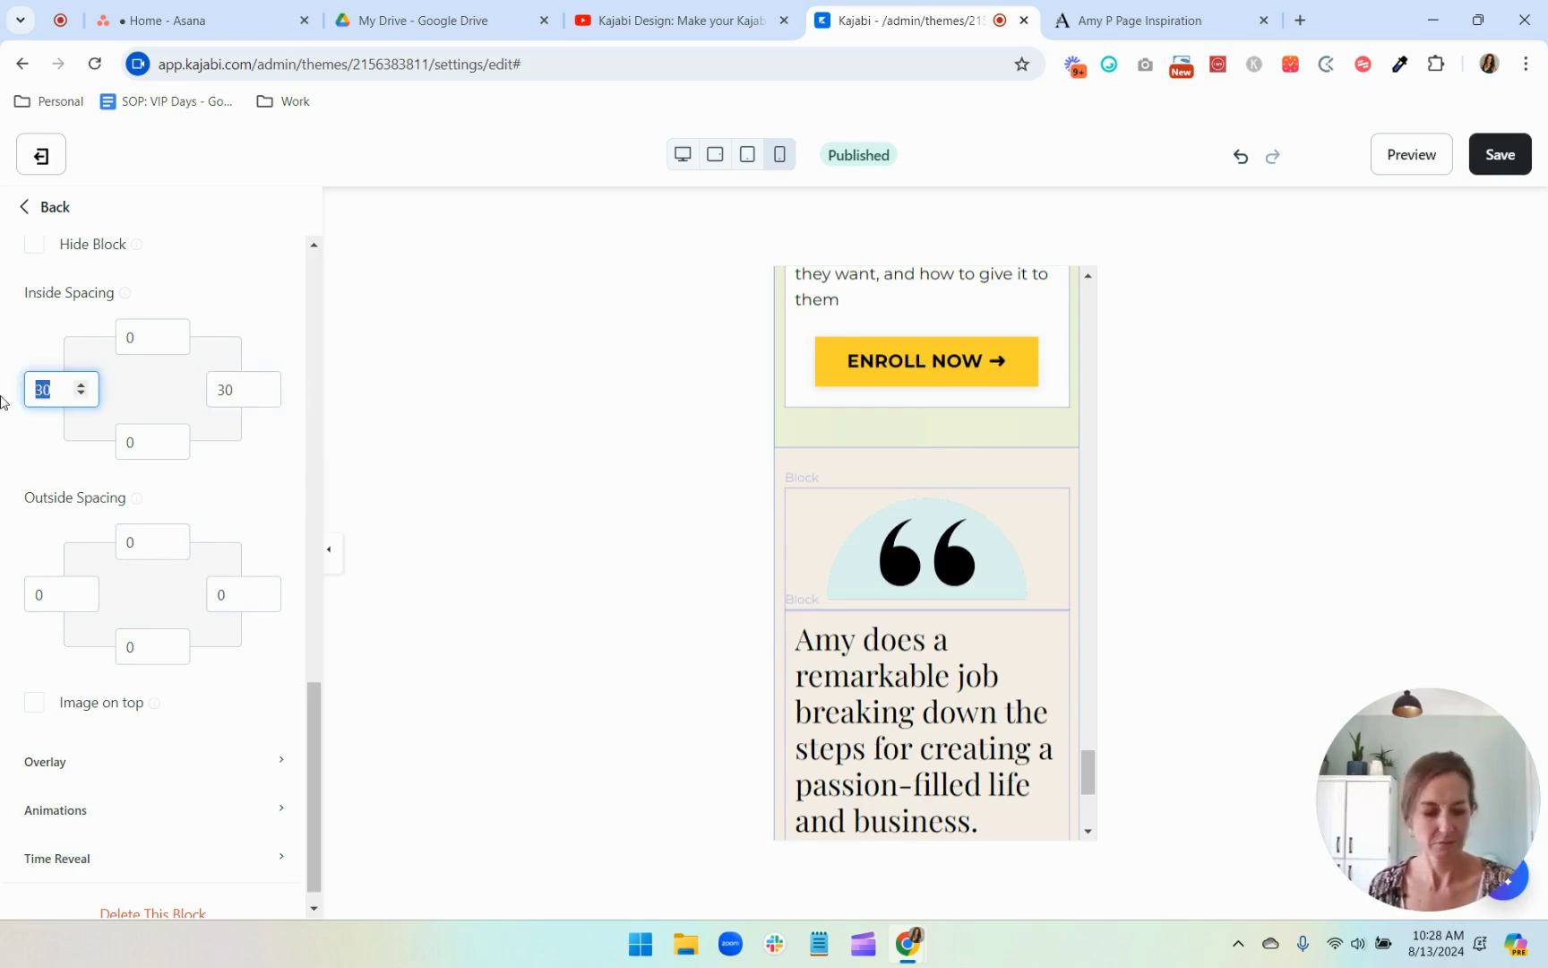
type("75")
key("Tab")
type("75")
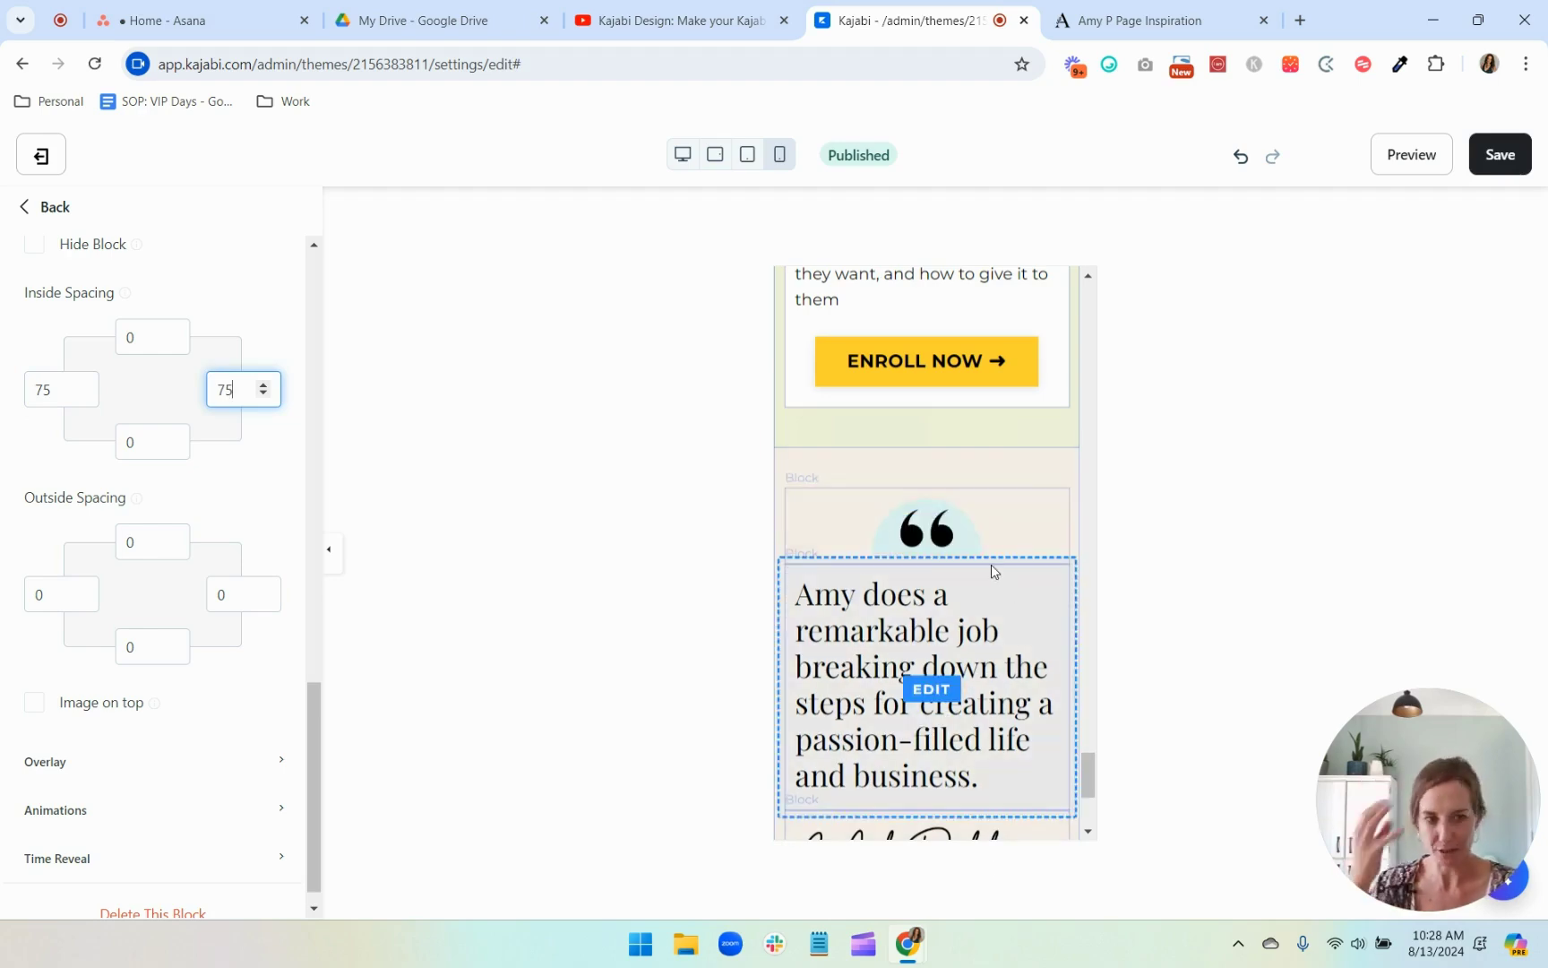
Step: Set the Testimonial section's top and bottom mobile section padding to 10
left_click(940, 465)
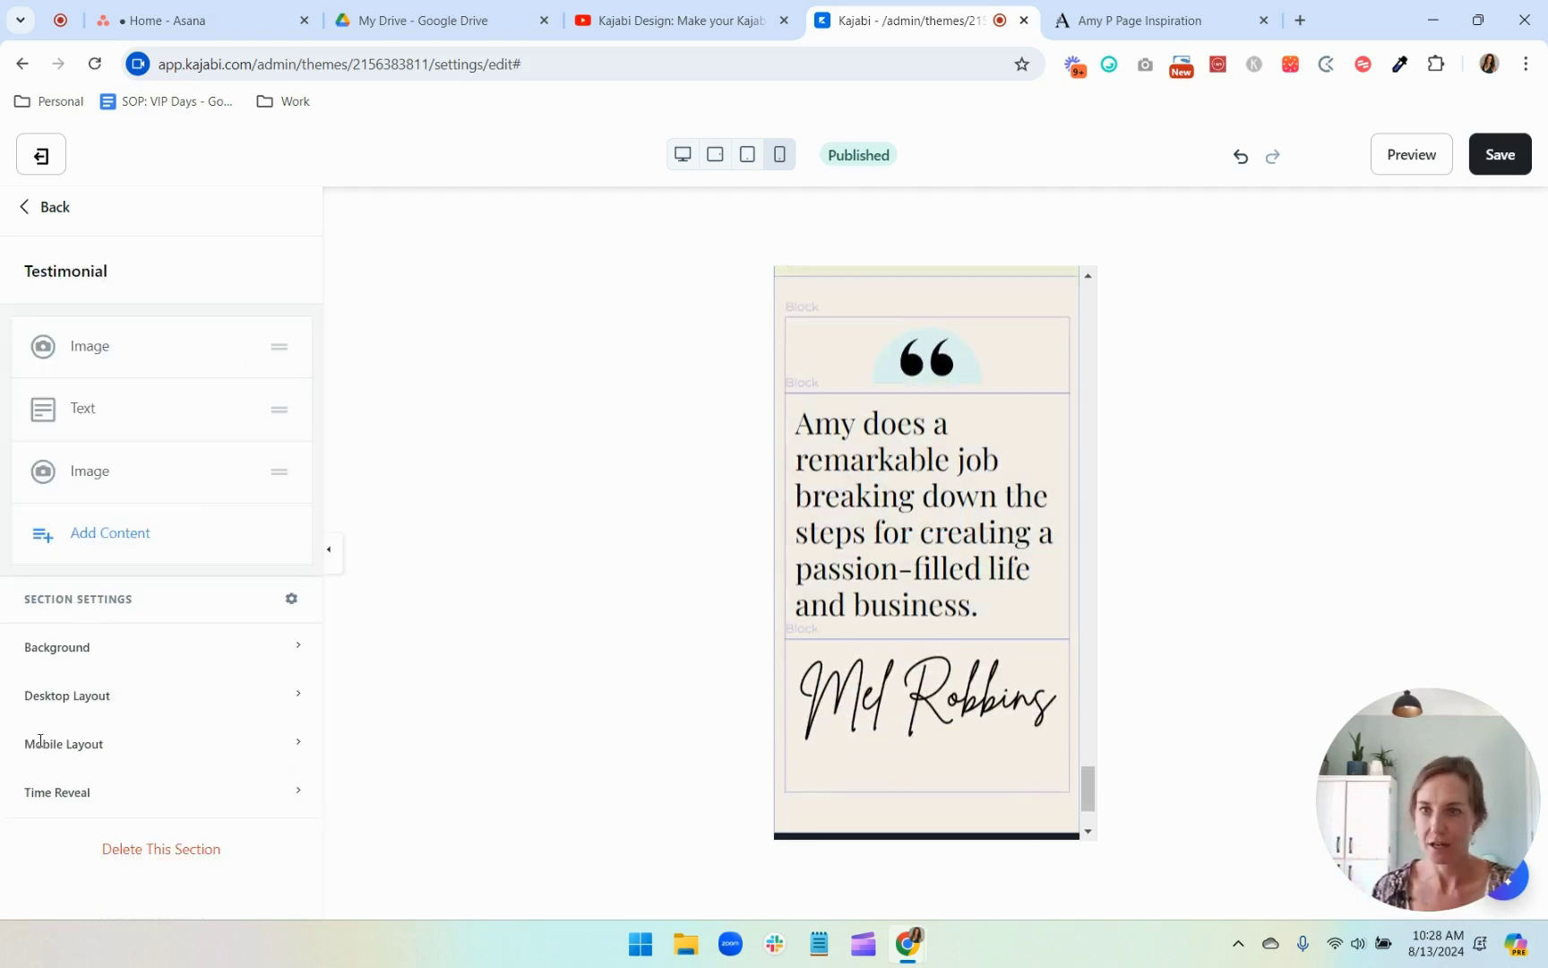
left_click(149, 759)
scroll(149, 628, "down", 3)
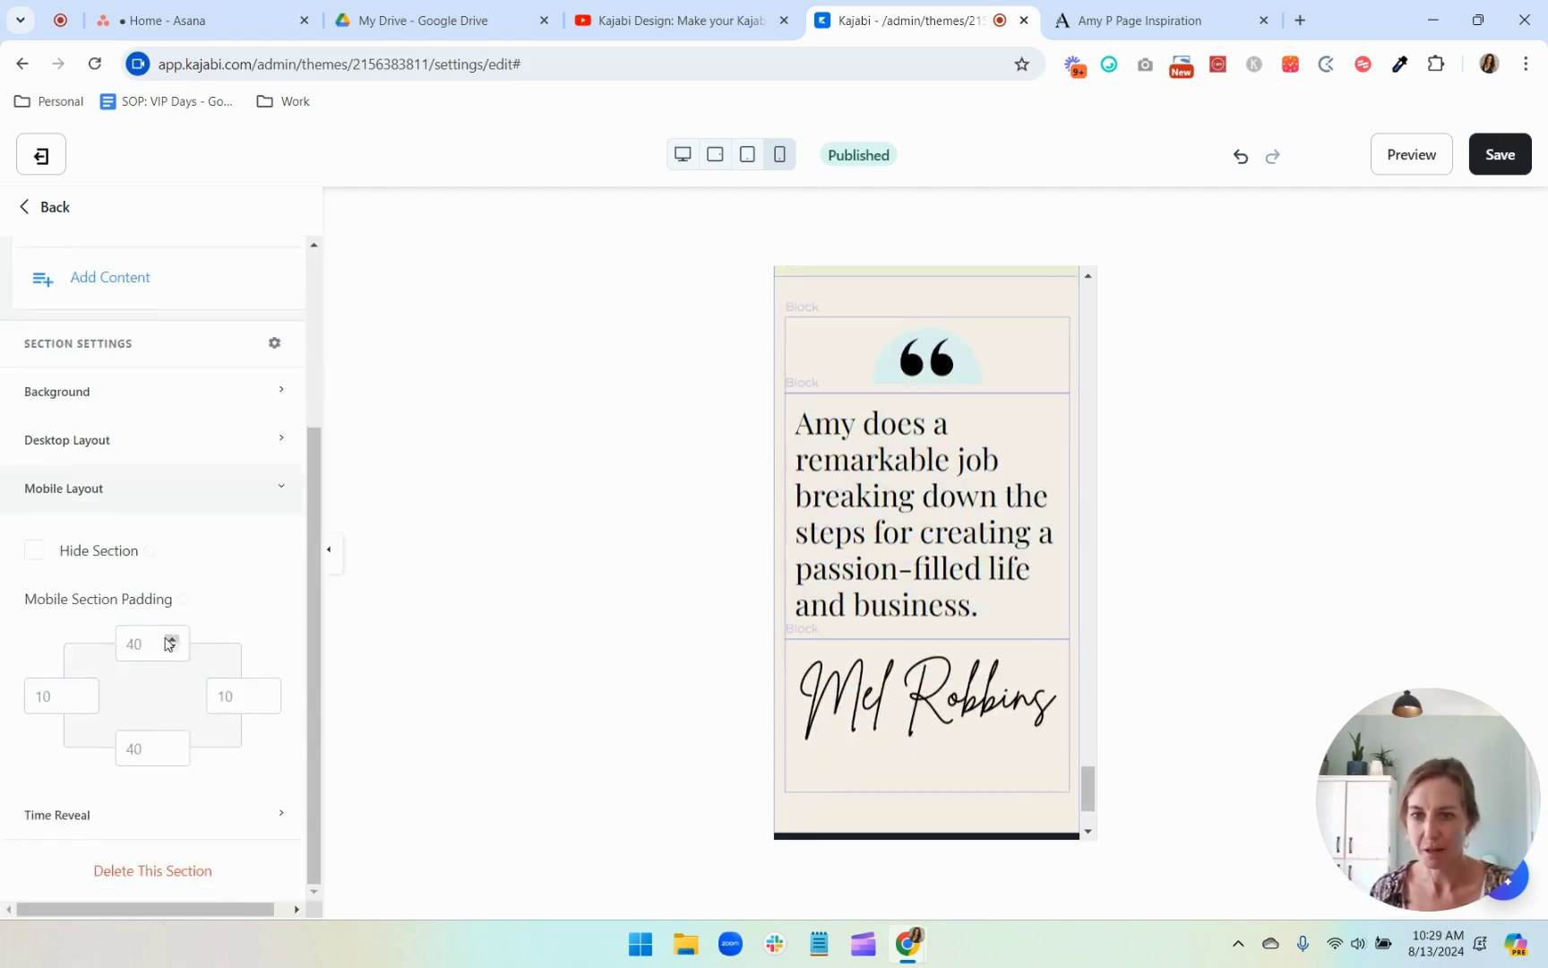
left_click(130, 643)
type("2")
left_click_drag(139, 645, 73, 650)
type("1")
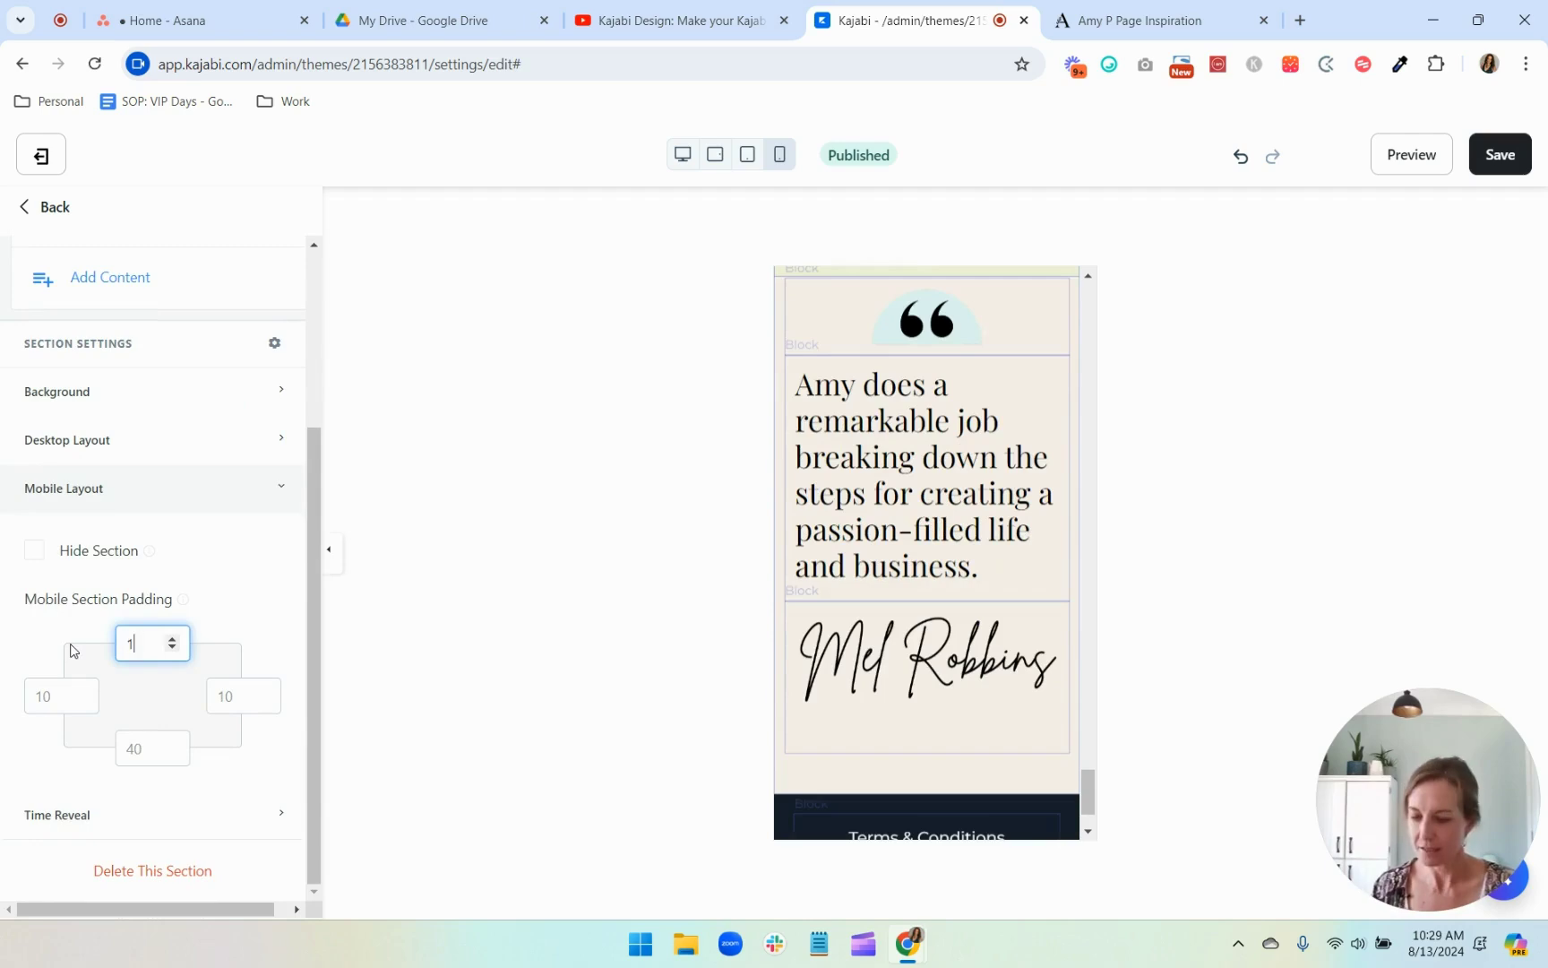
type("0")
key("Tab")
key("Tab")
key("Tab")
type("1")
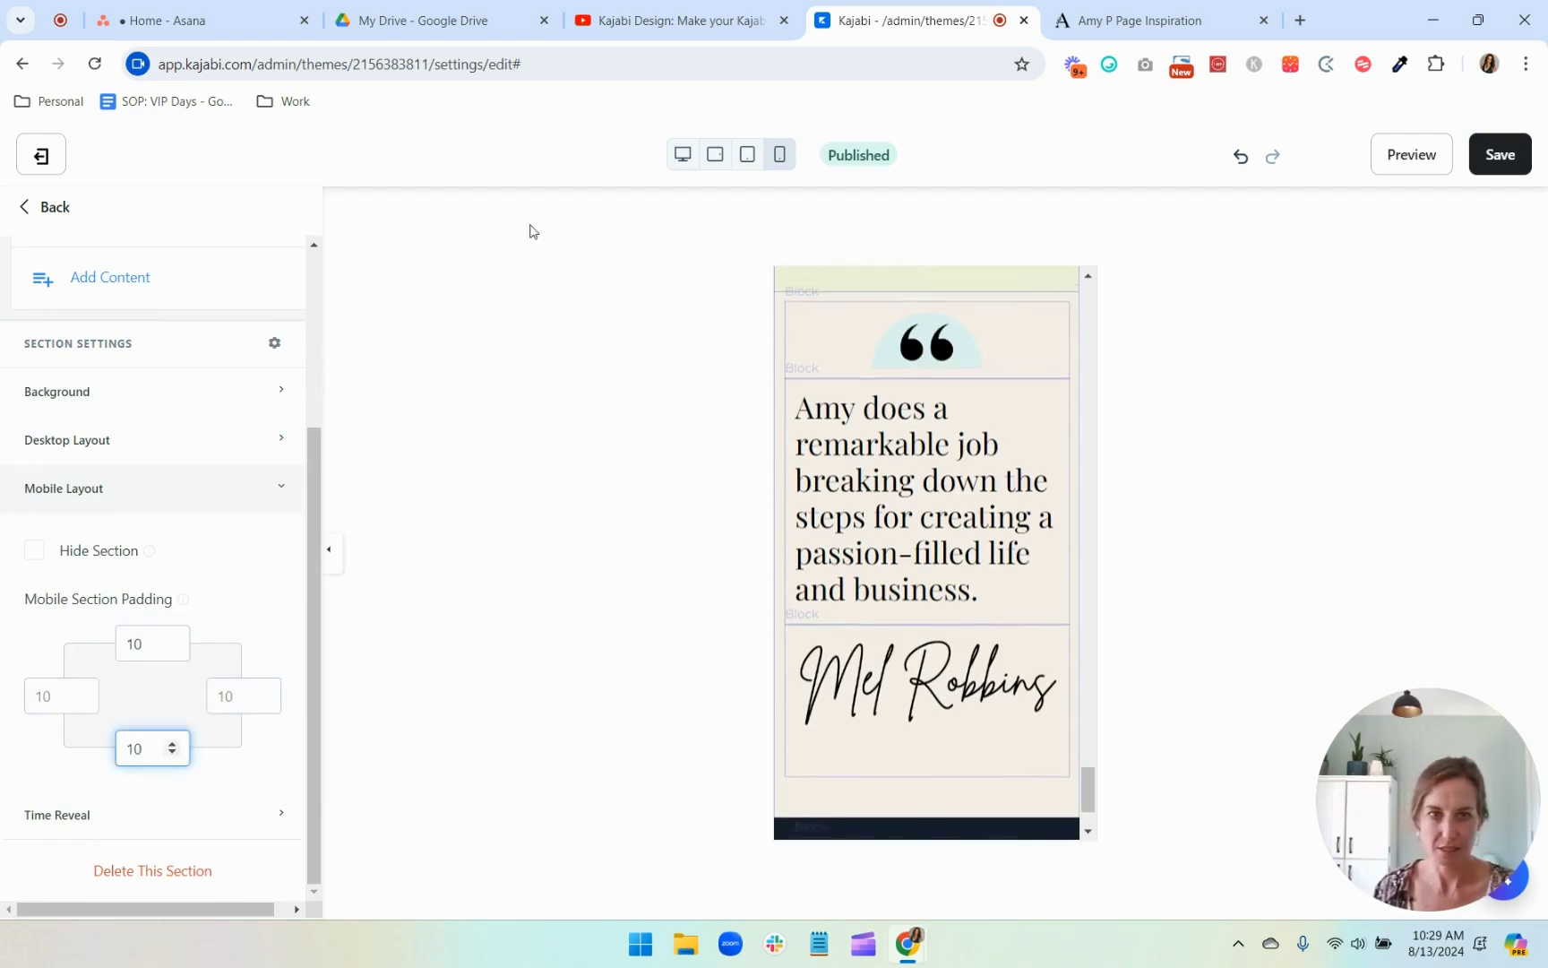
Step: Set the right inside spacing of the Testimonial's signature image to 100 in its mobile layout
left_click(956, 709)
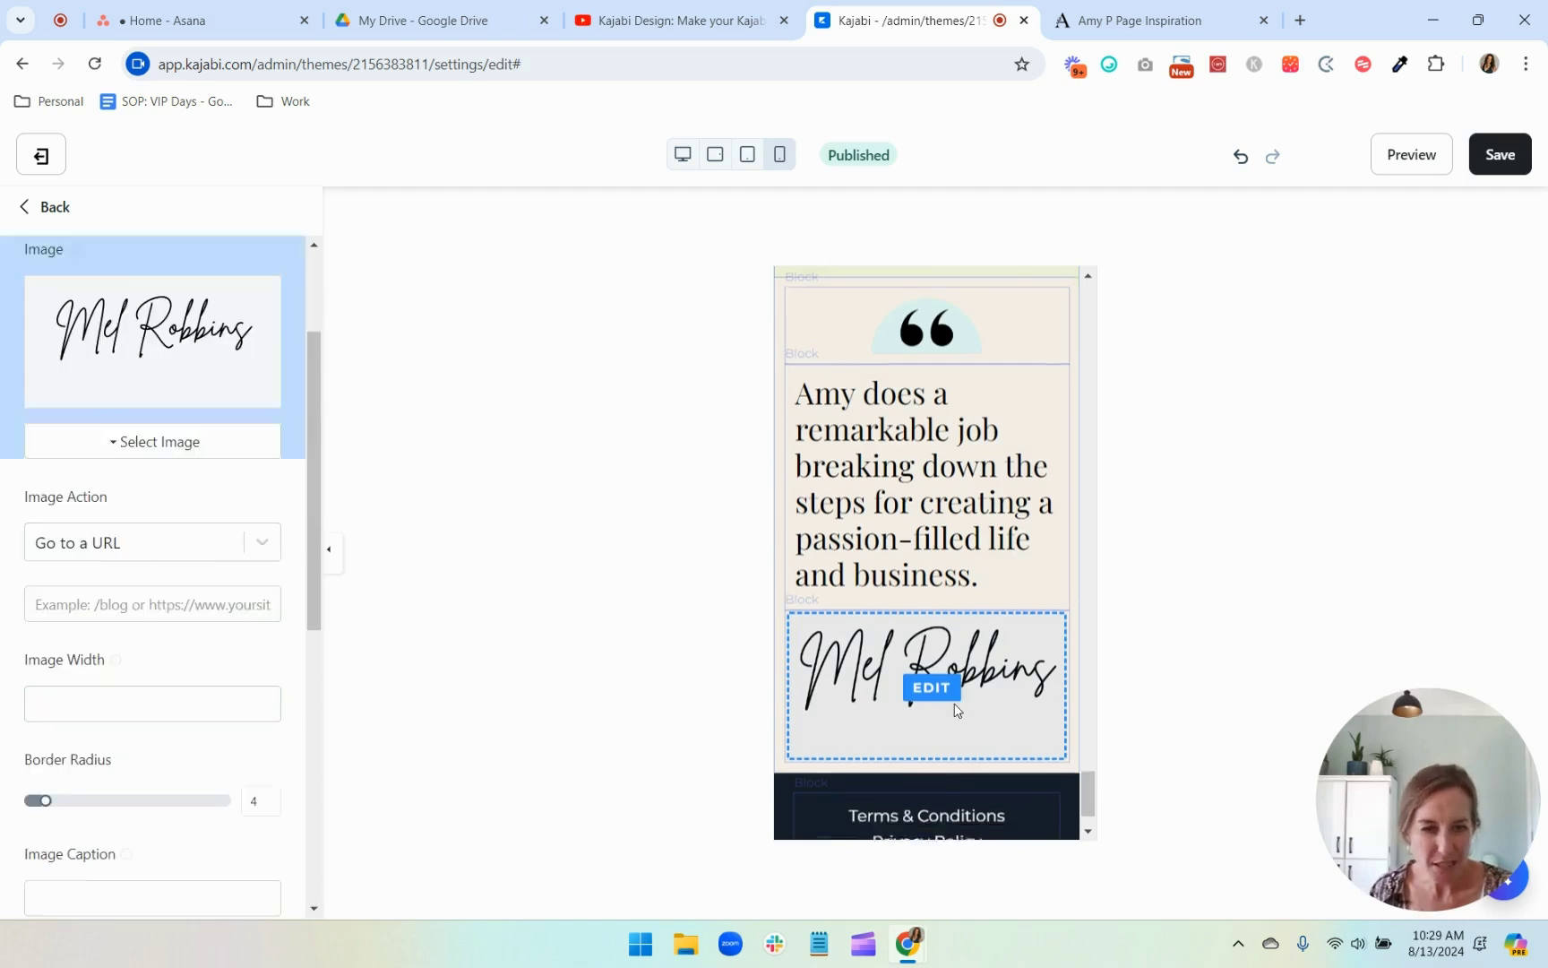
scroll(123, 774, "down", 7)
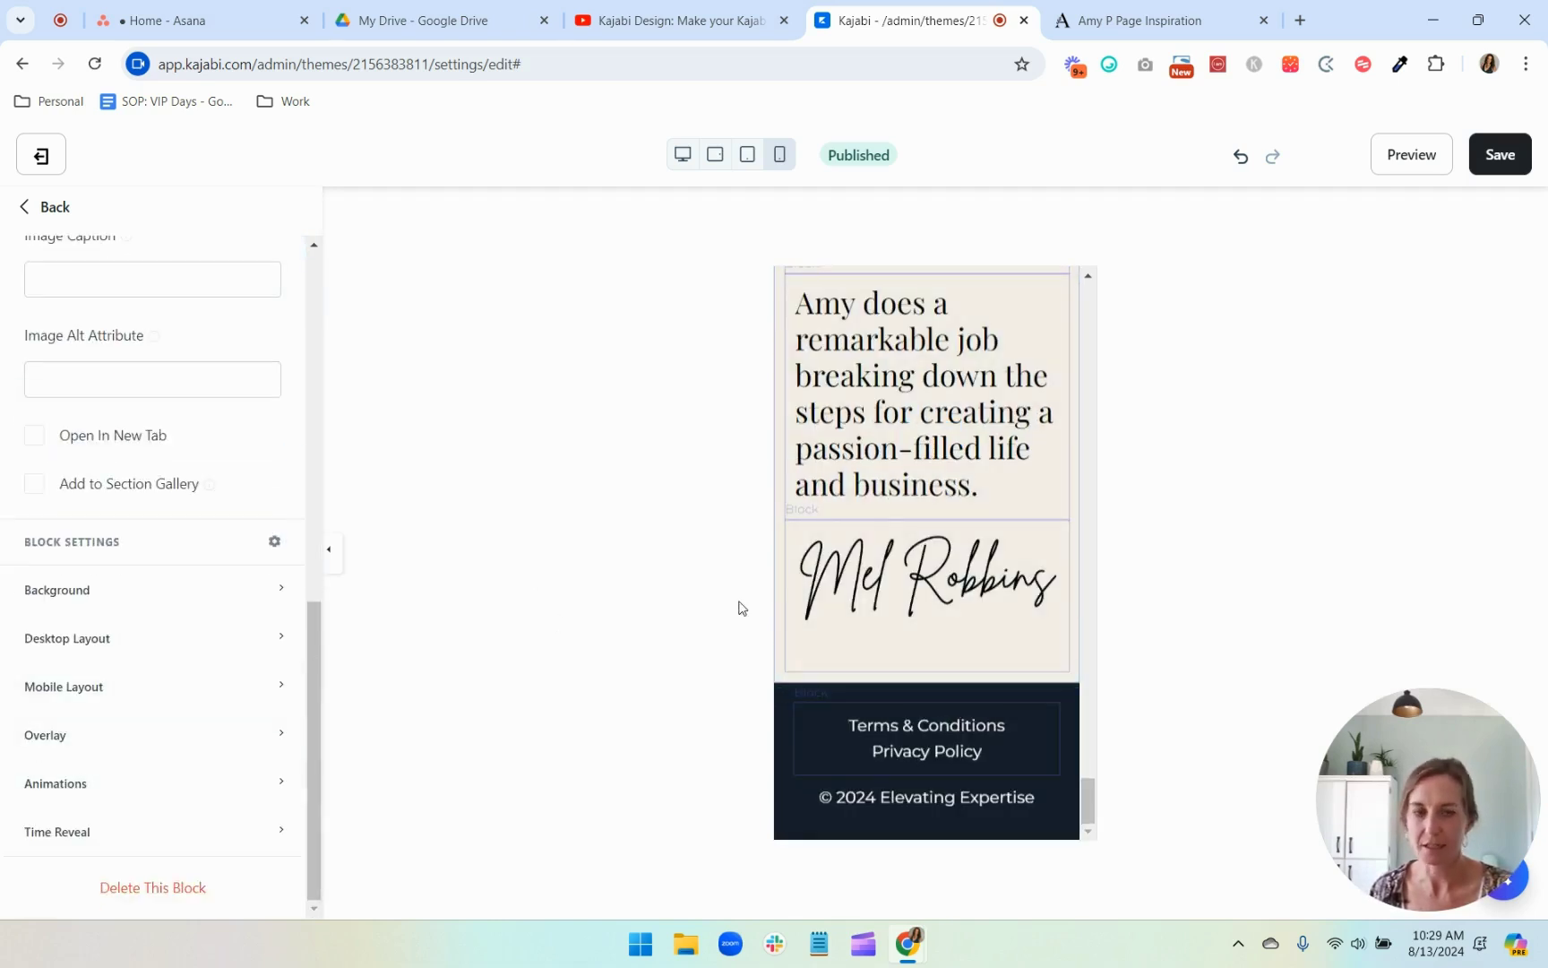
left_click(202, 704)
scroll(201, 703, "down", 7)
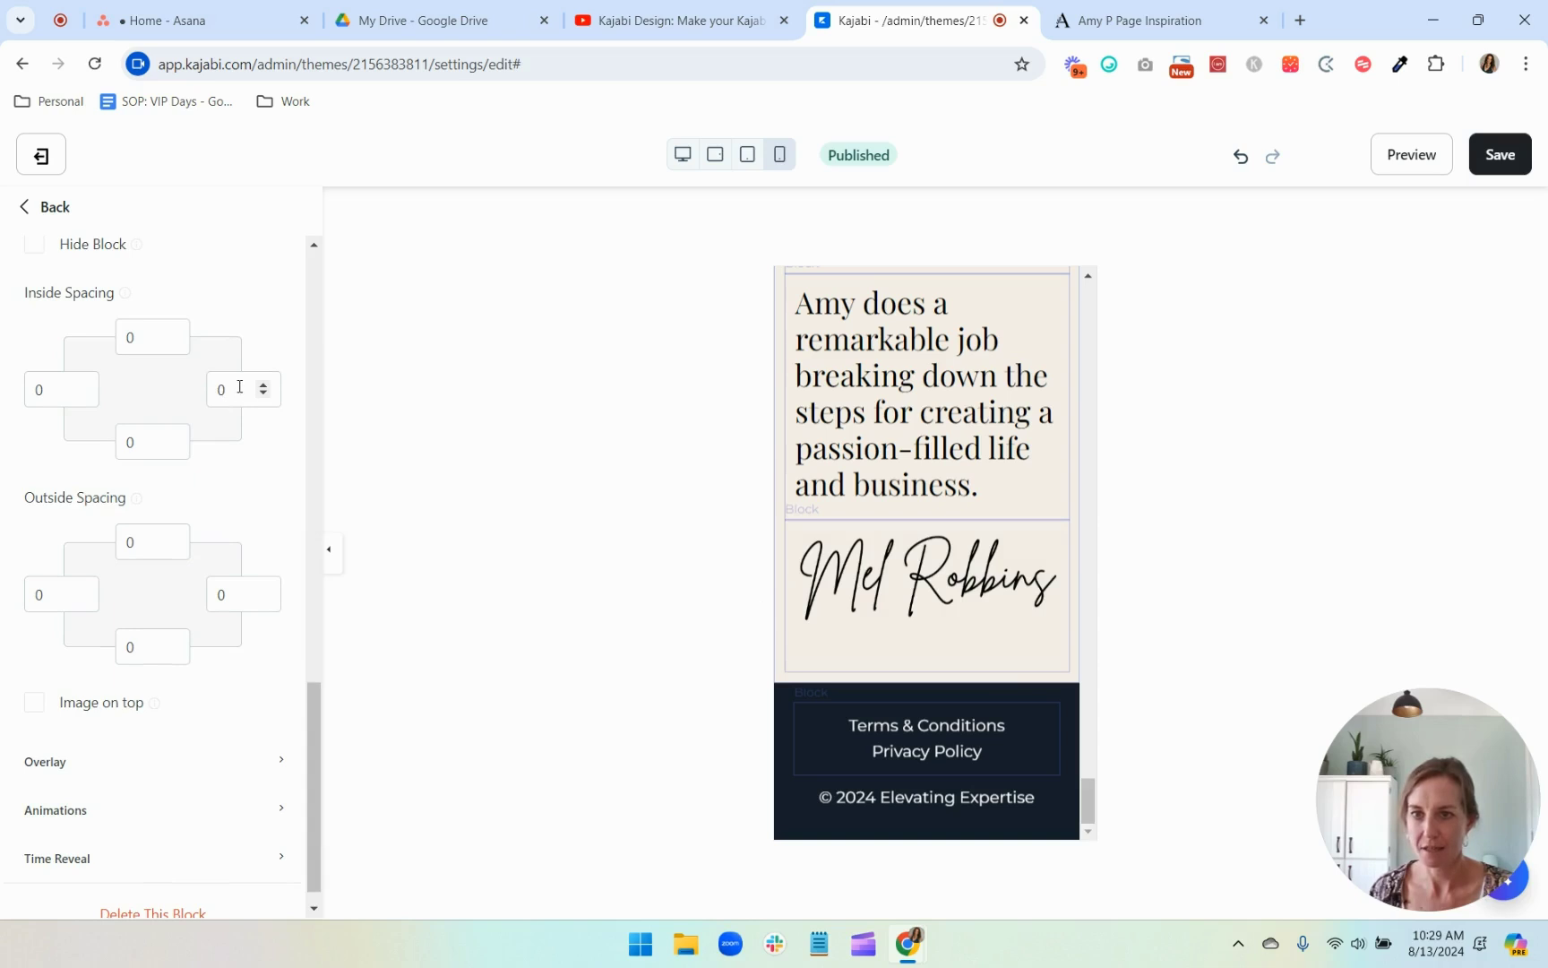
left_click_drag(239, 387, 178, 392)
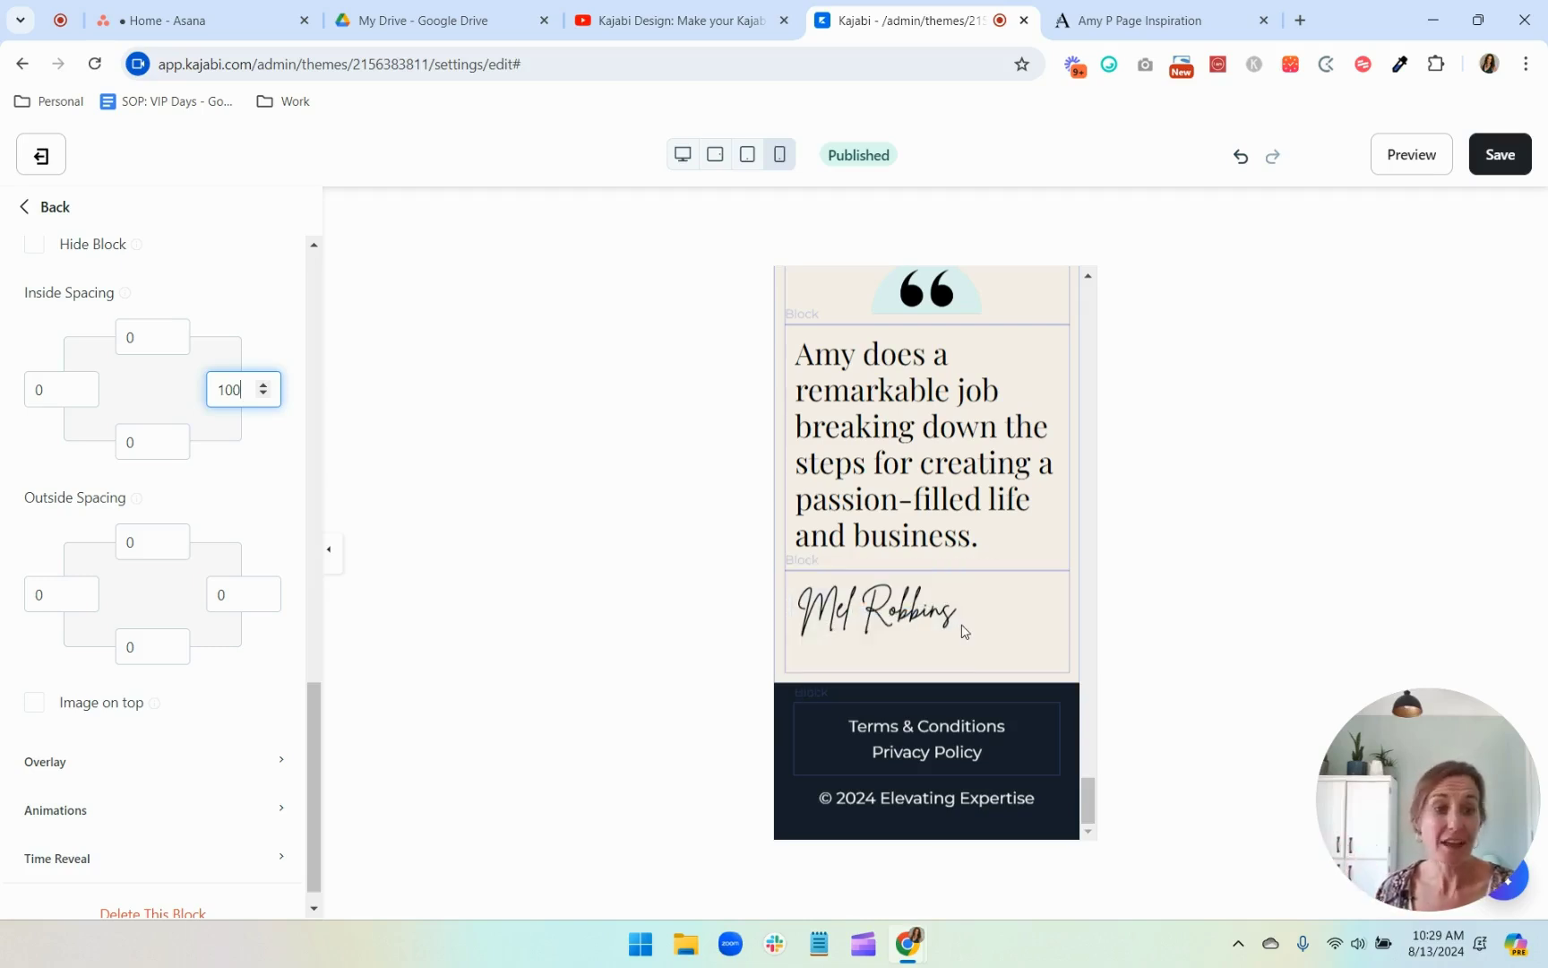
Step: Set the signature image's bottom outside spacing to -30 for mobile and save the page
left_click_drag(170, 645, 51, 639)
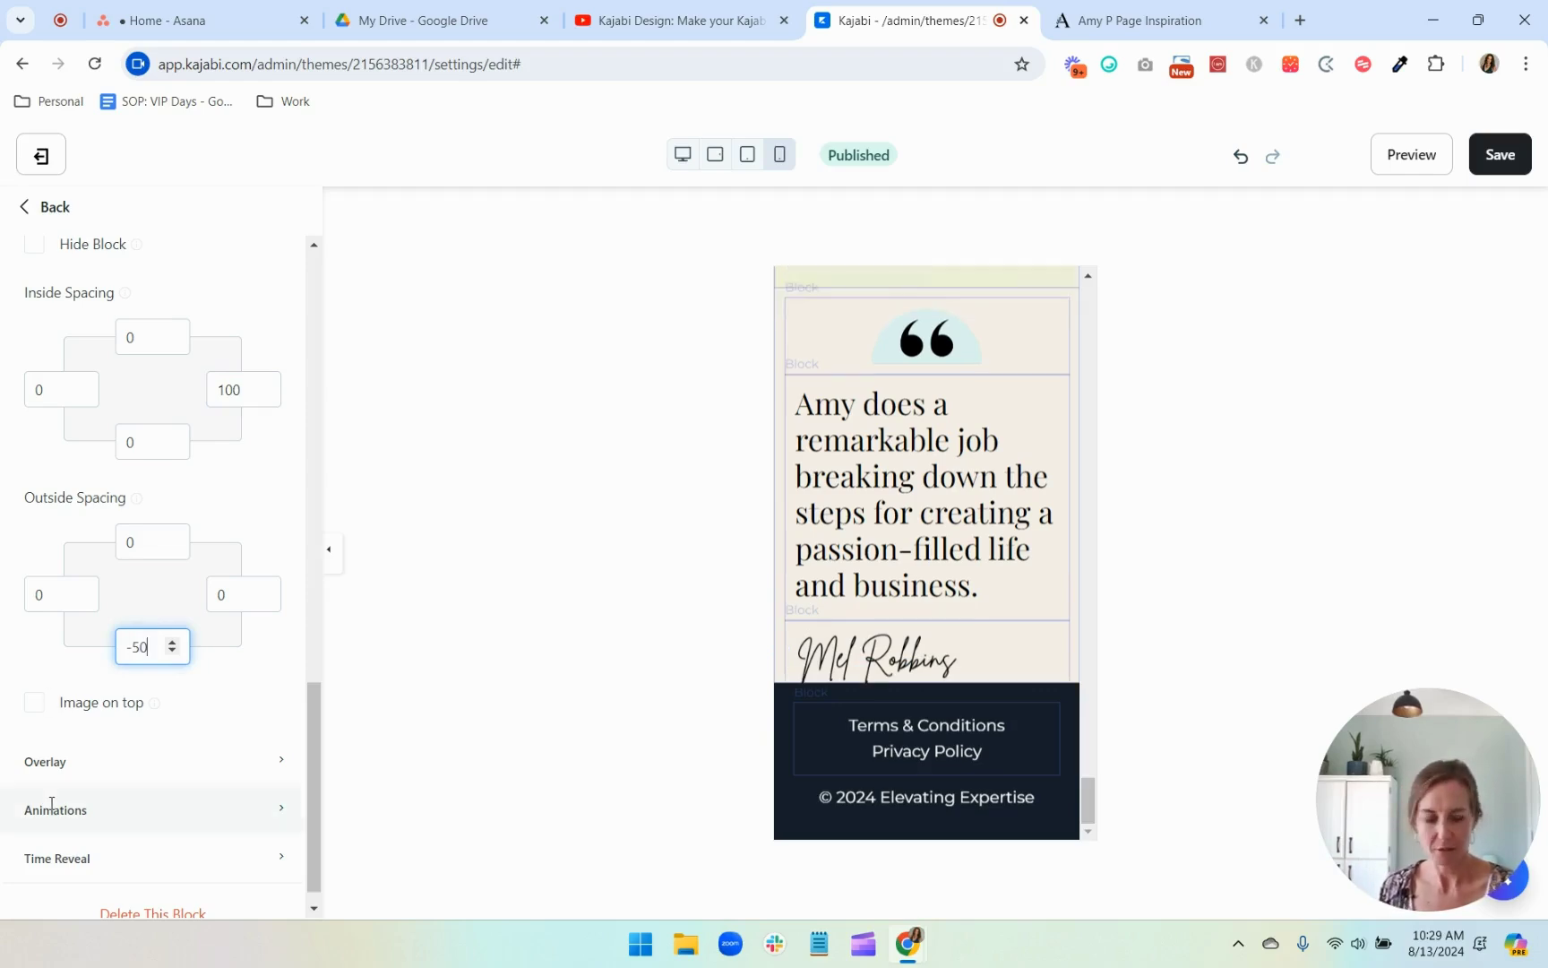
type("-30")
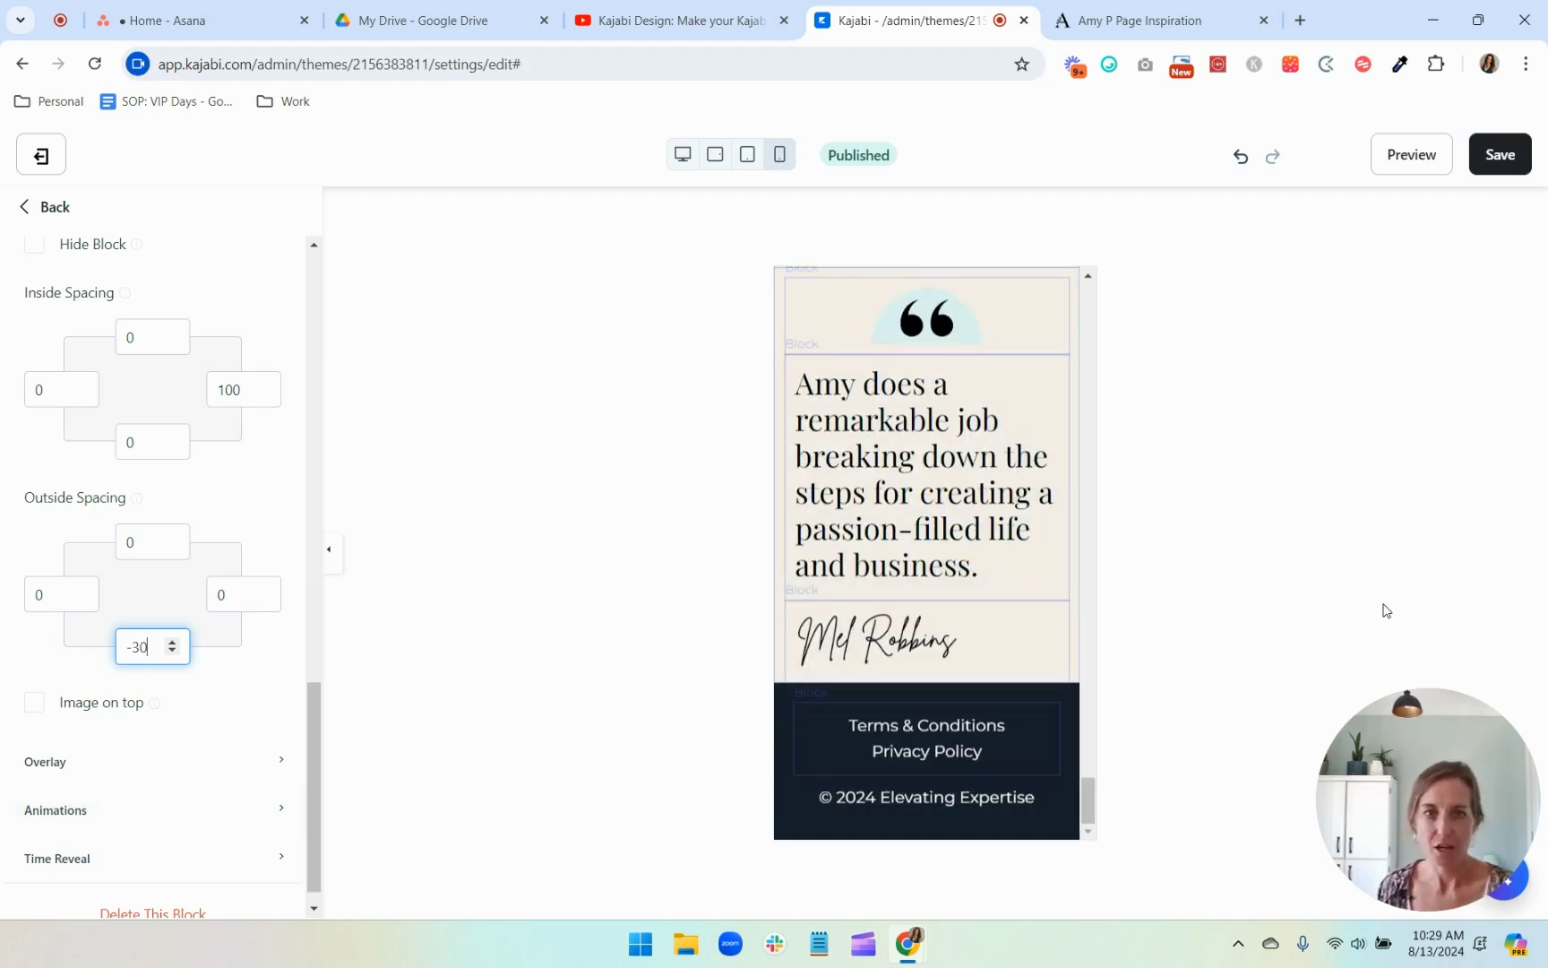
scroll(995, 432, "up", 3)
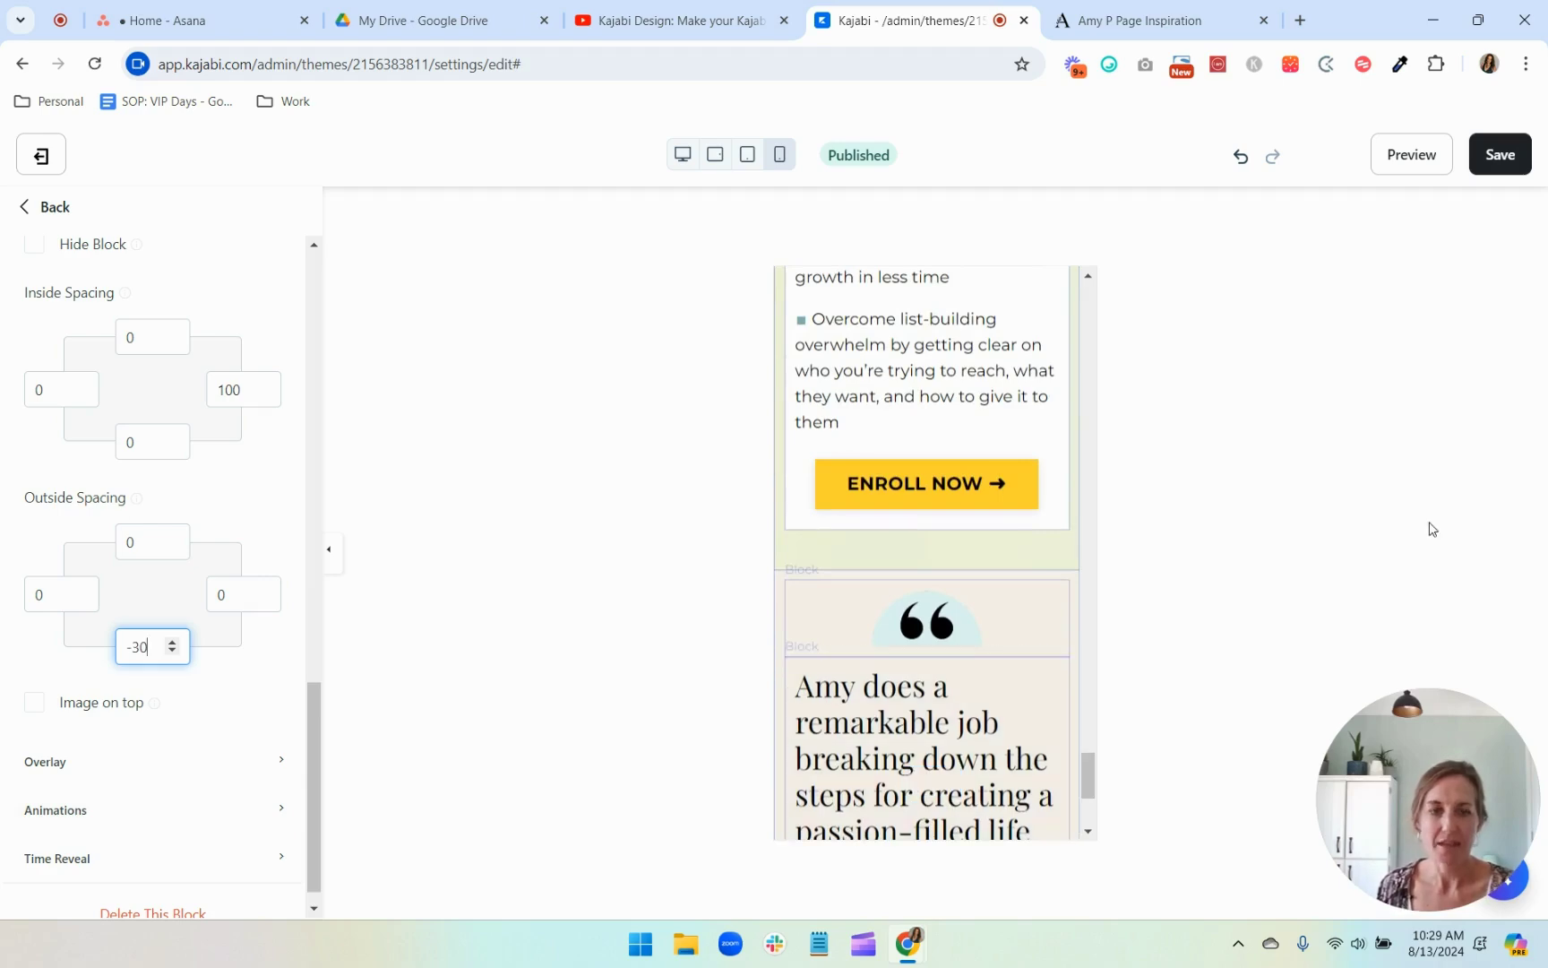
scroll(805, 478, "up", 5)
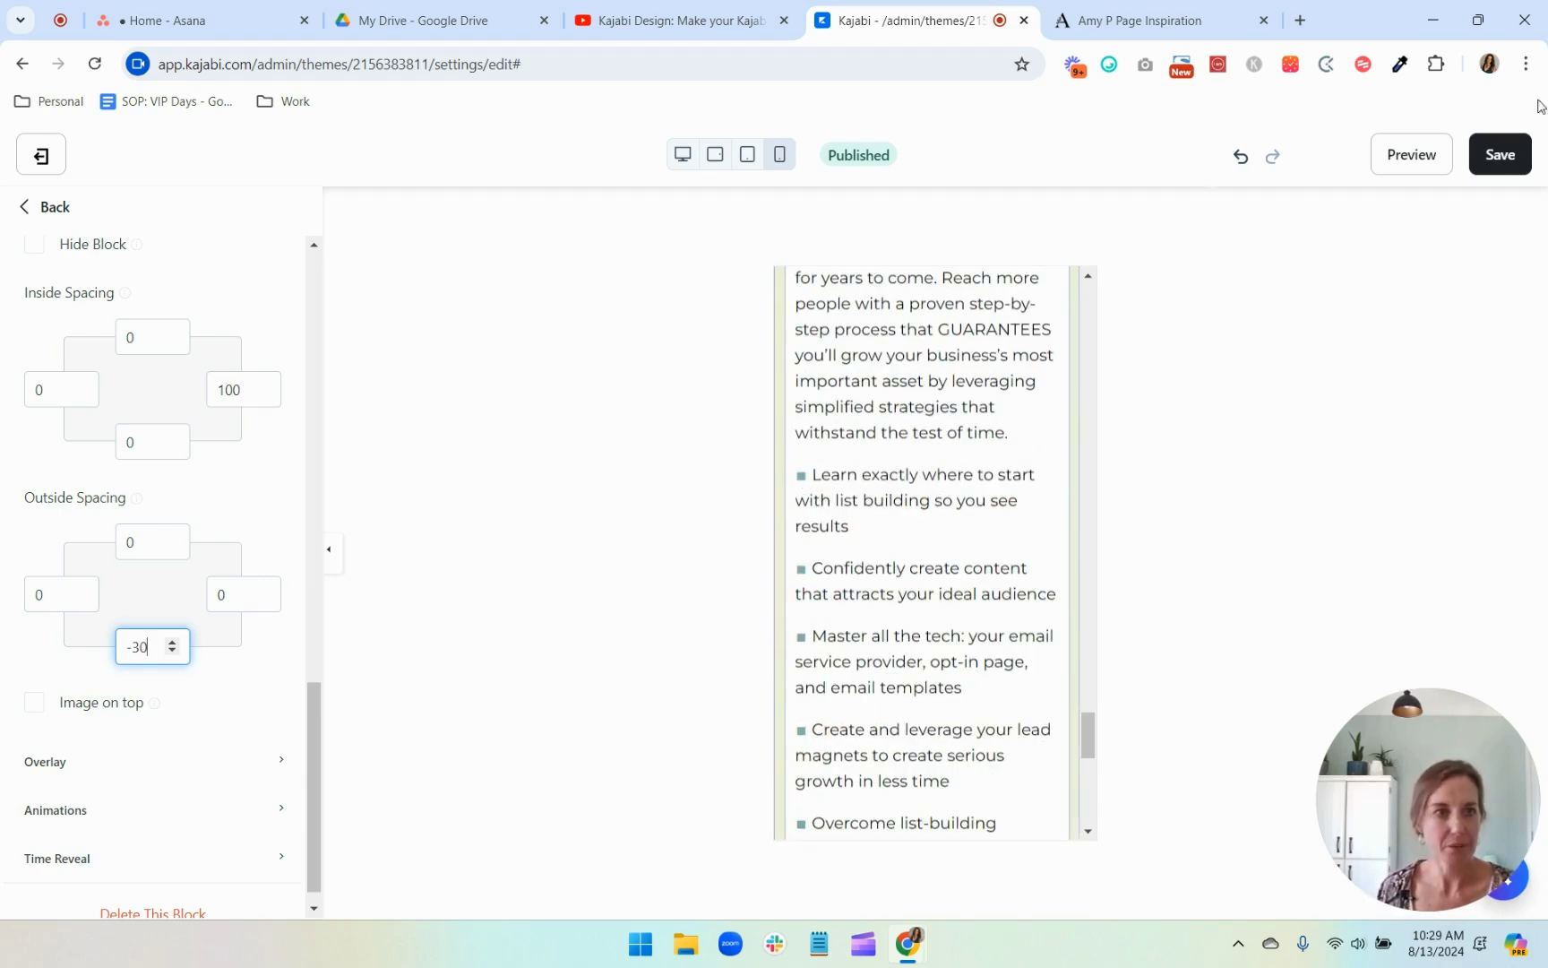
left_click(1502, 158)
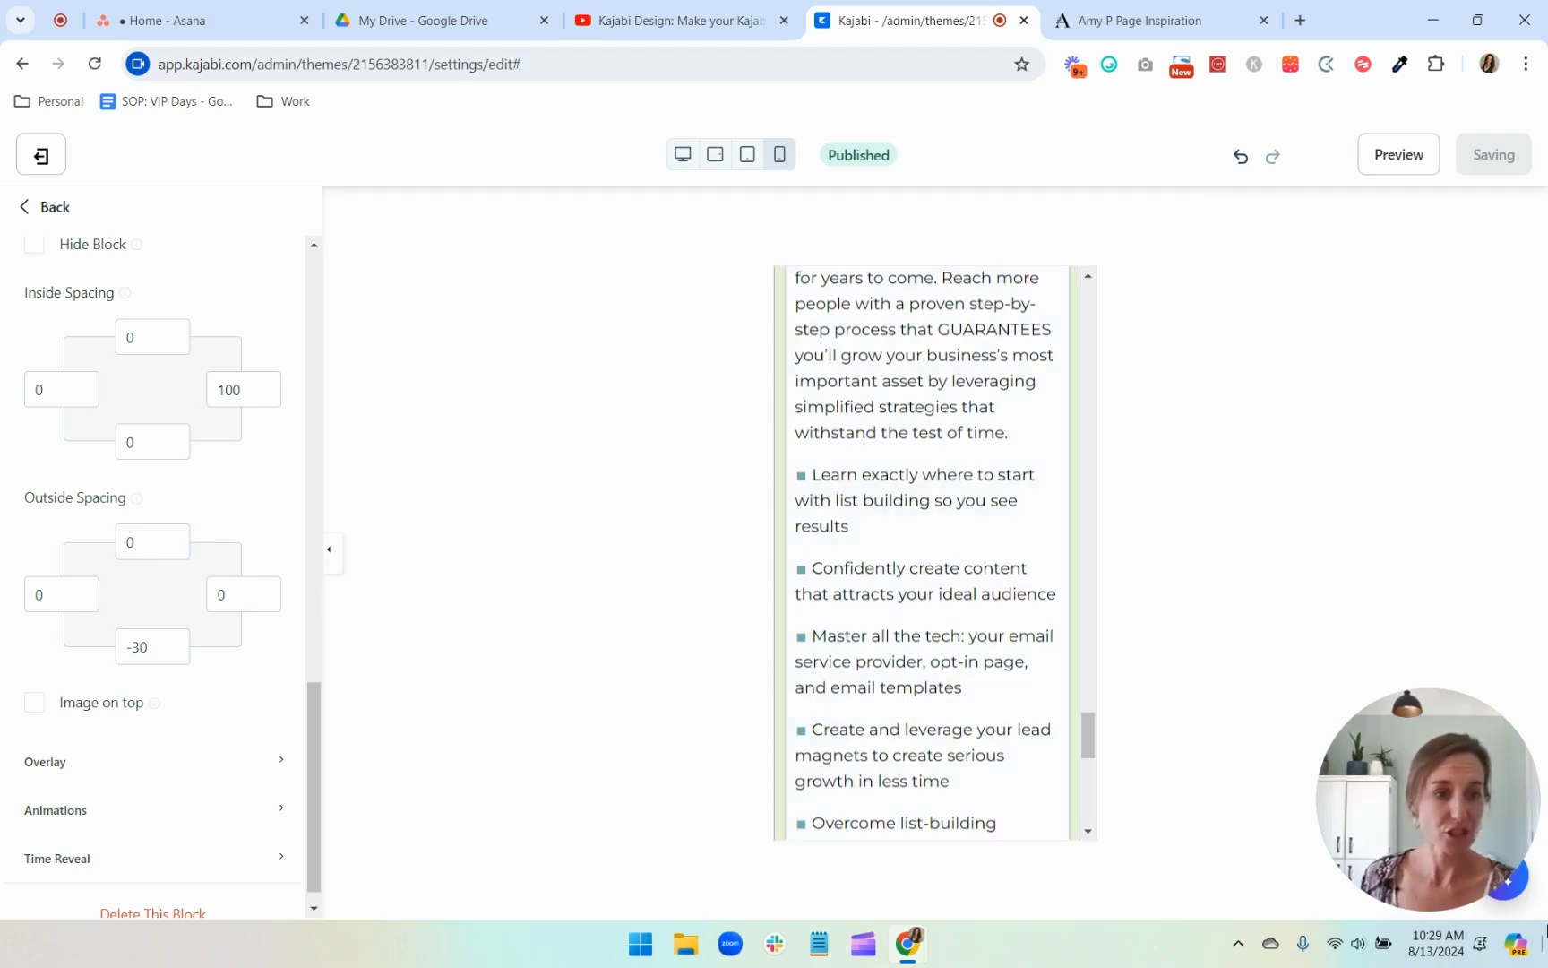
left_click(1477, 875)
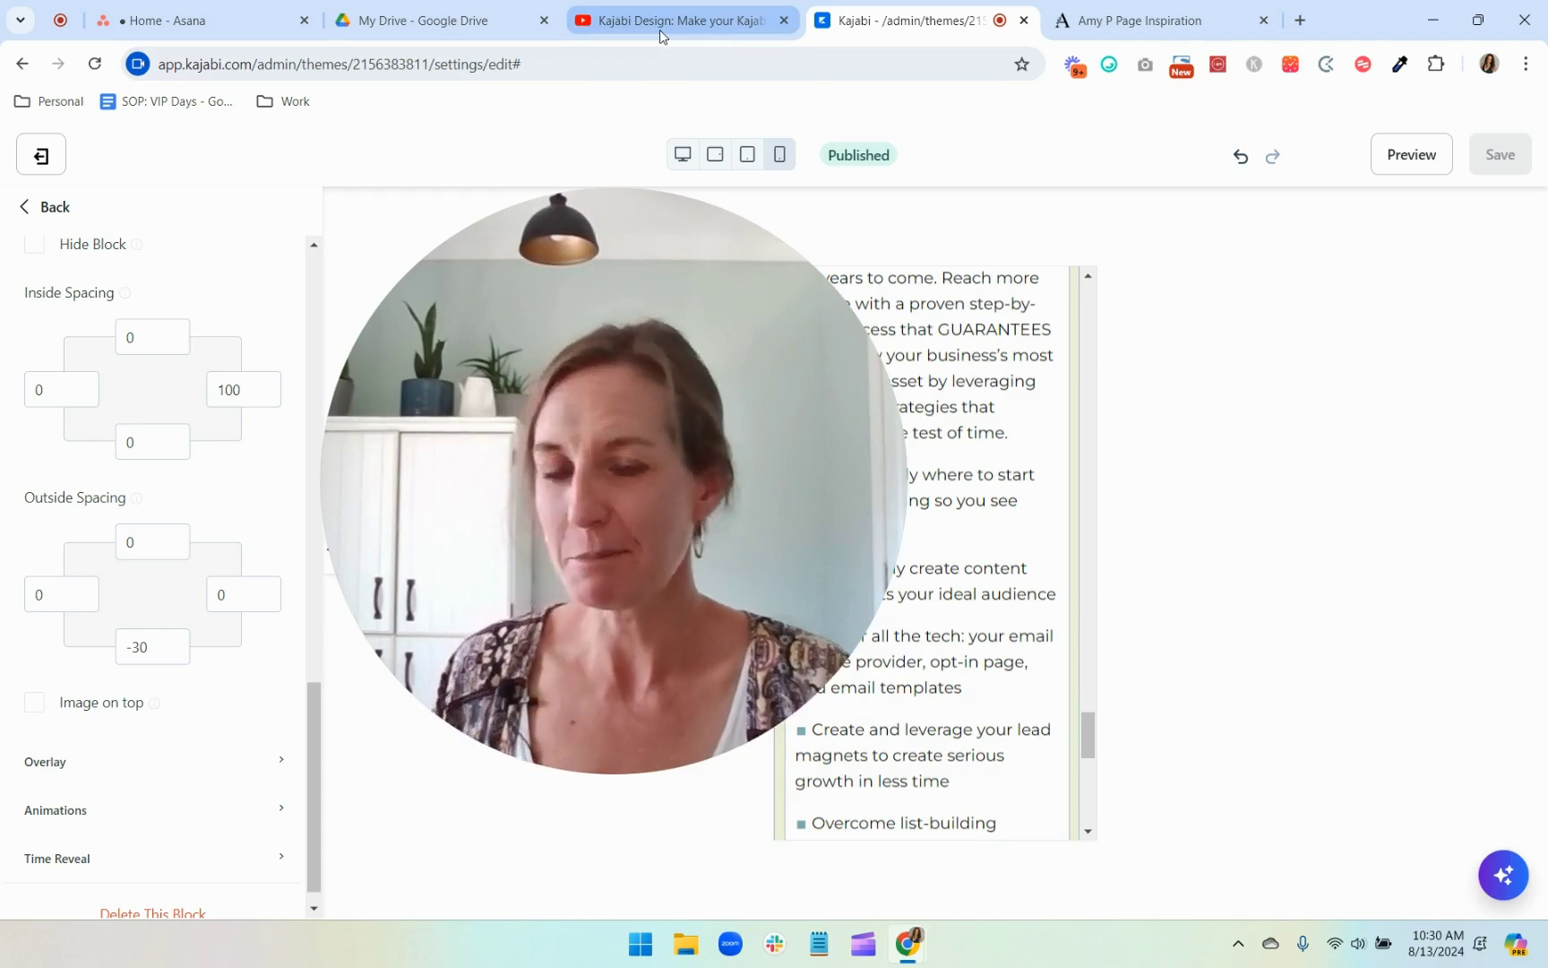
mouse_move(660, 31)
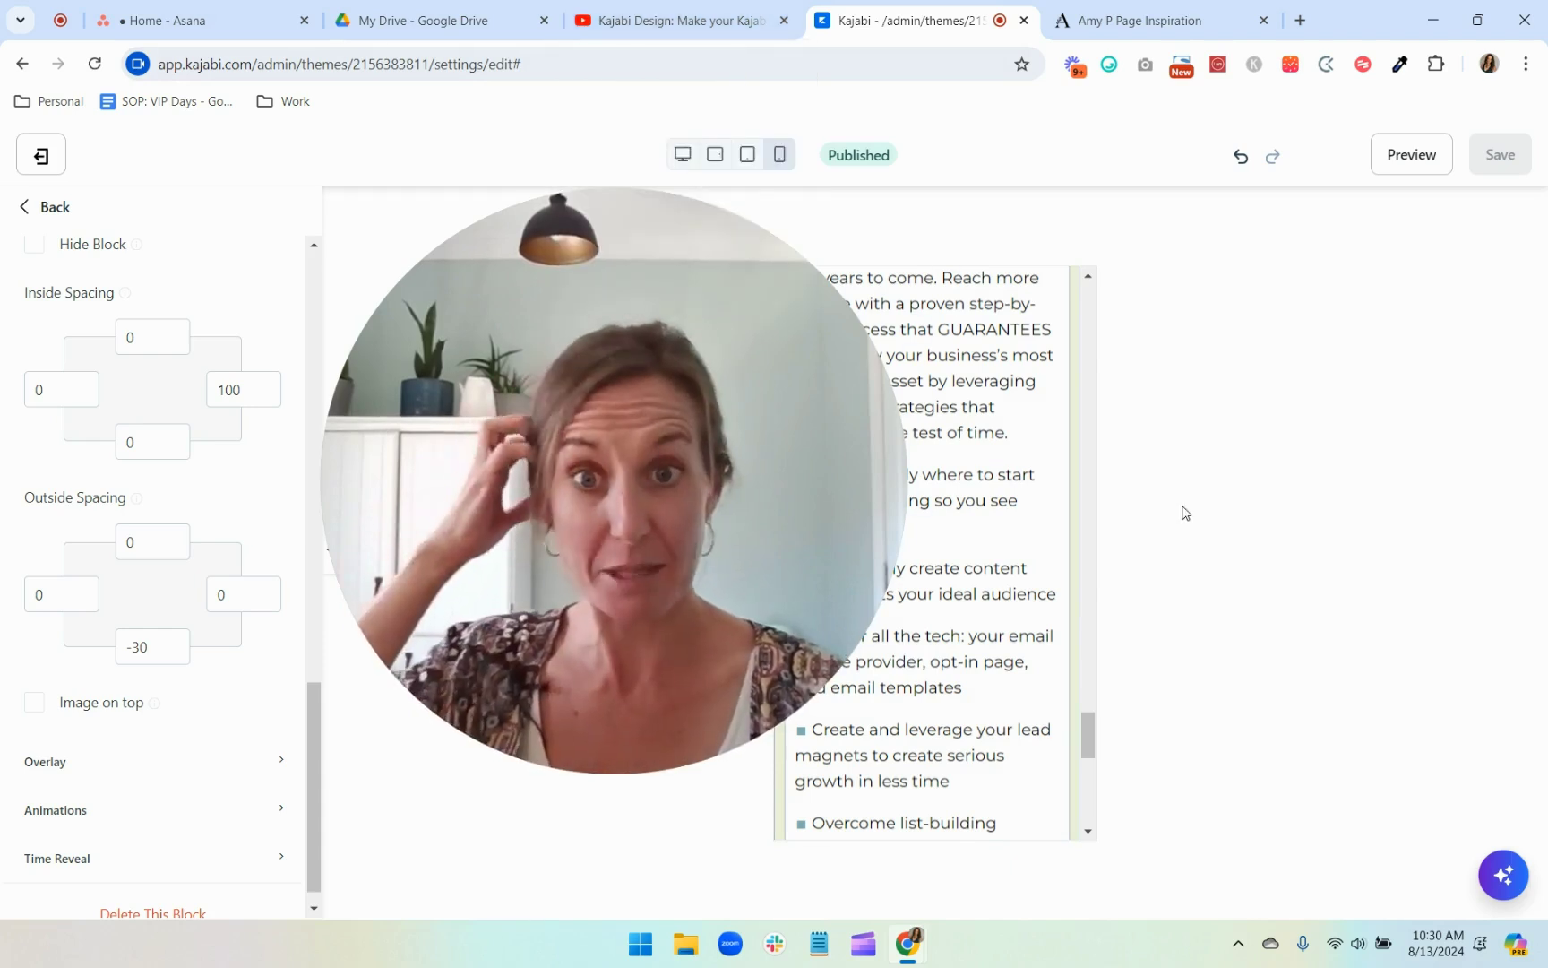